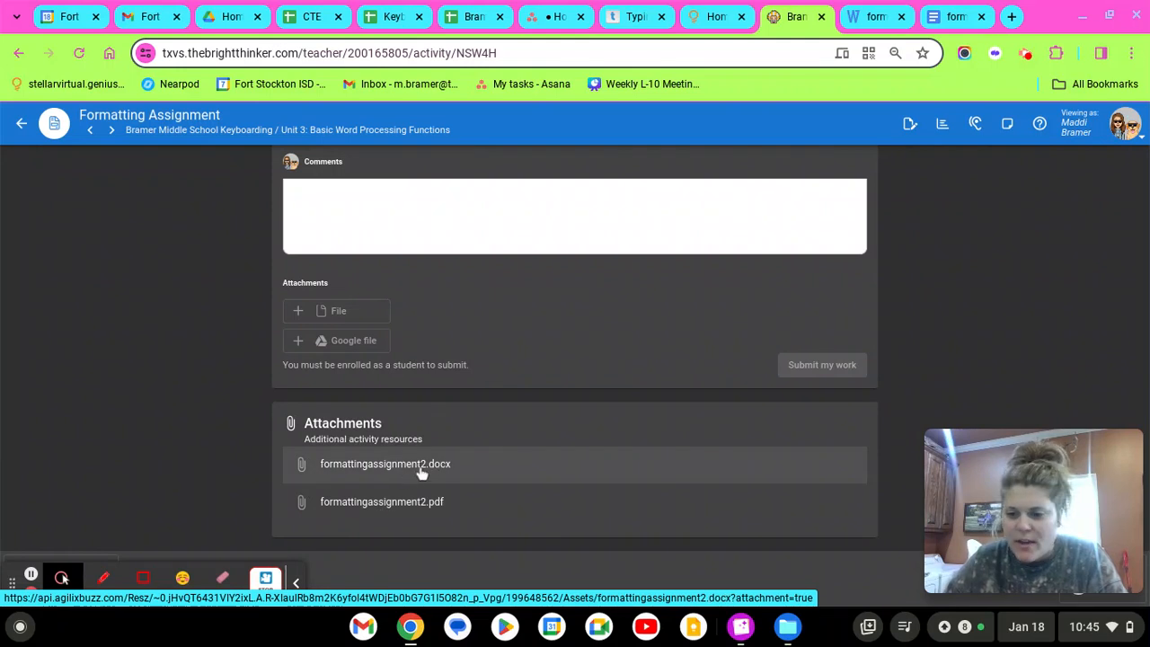
Step: Review the Formatting Assignment instructions and its list of required formatting changes, starting with the name and course title alignment
scroll(416, 473, up, 10)
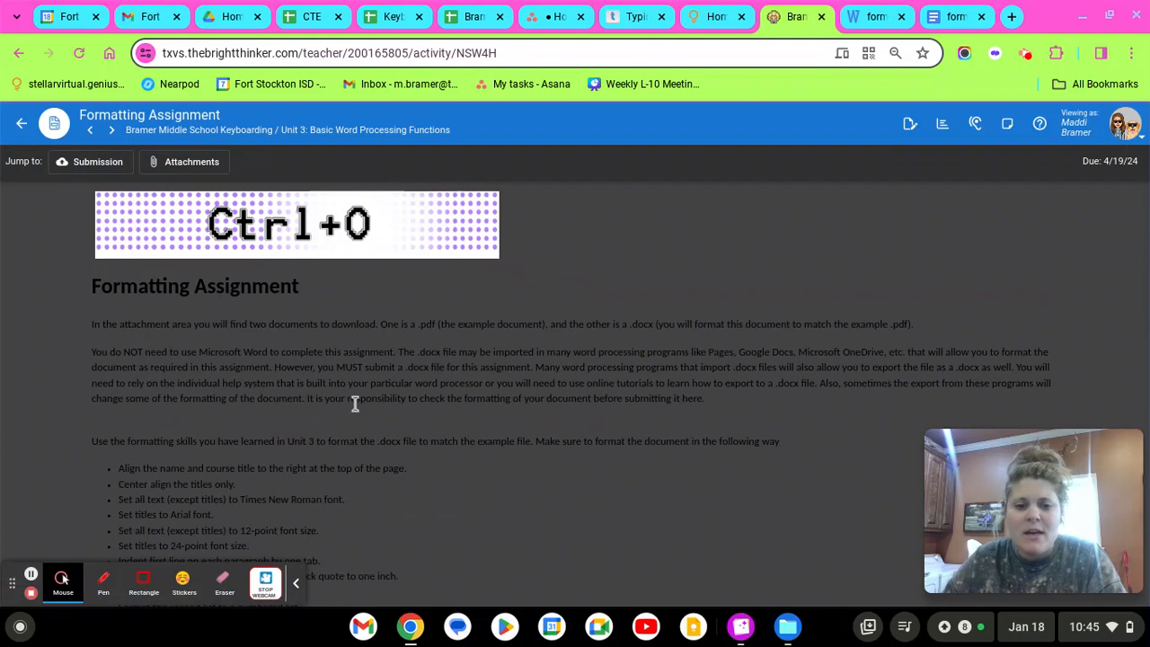
drag(399, 351, 272, 379)
click(370, 434)
scroll(300, 419, down, 3)
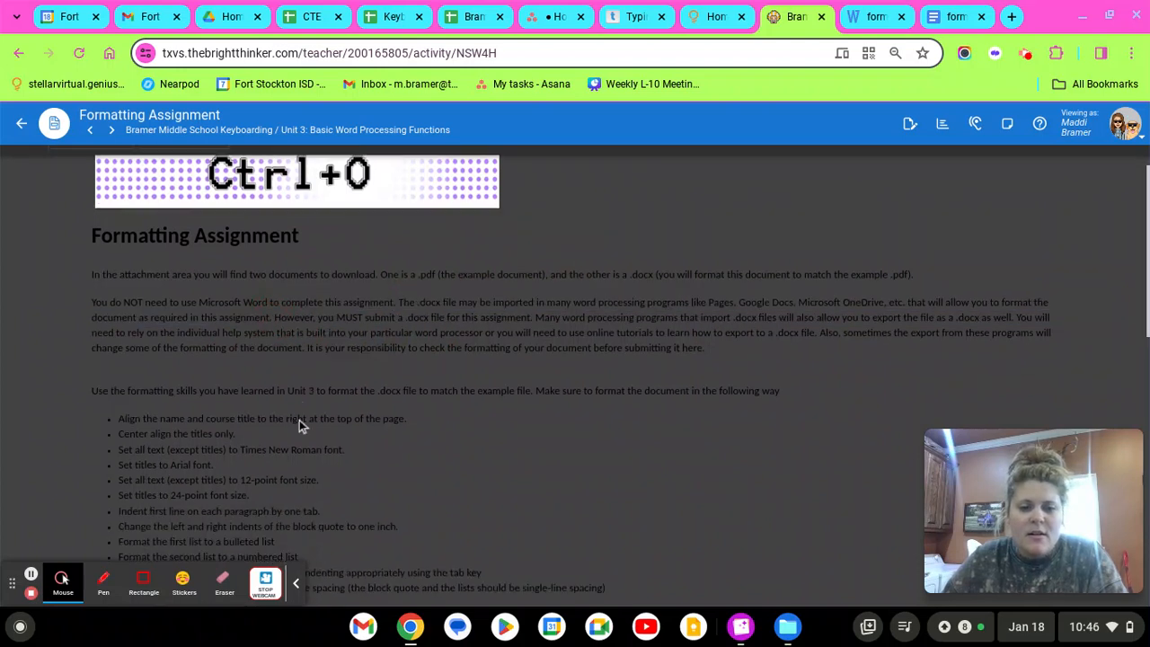
scroll(302, 414, down, 1)
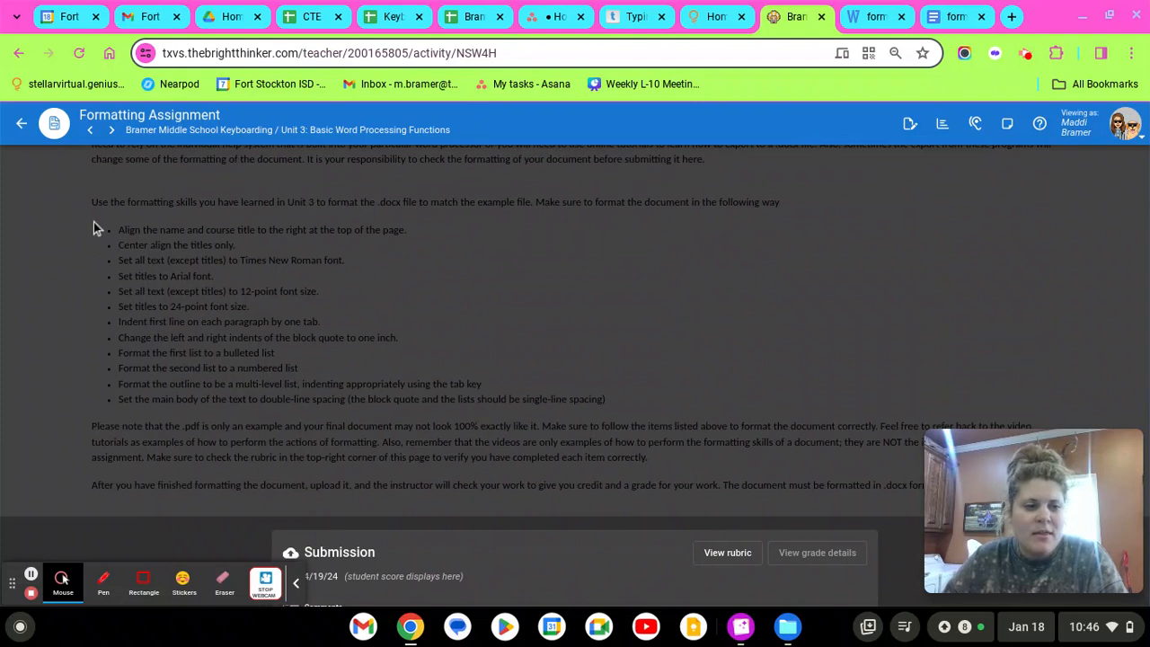
click(142, 583)
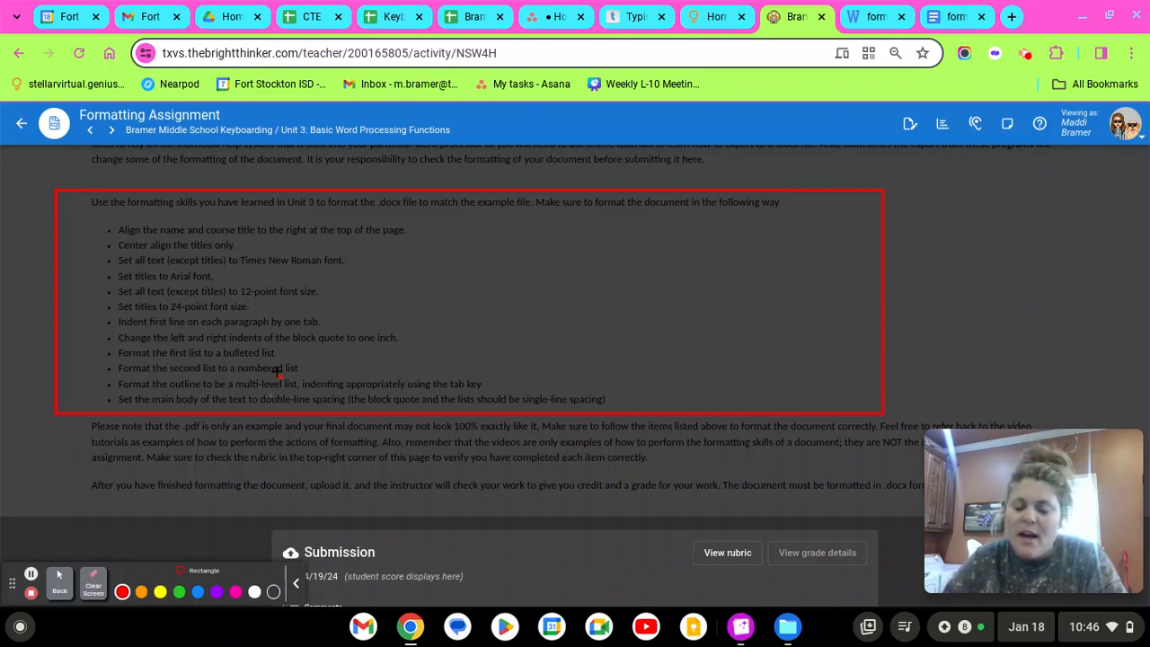
click(59, 588)
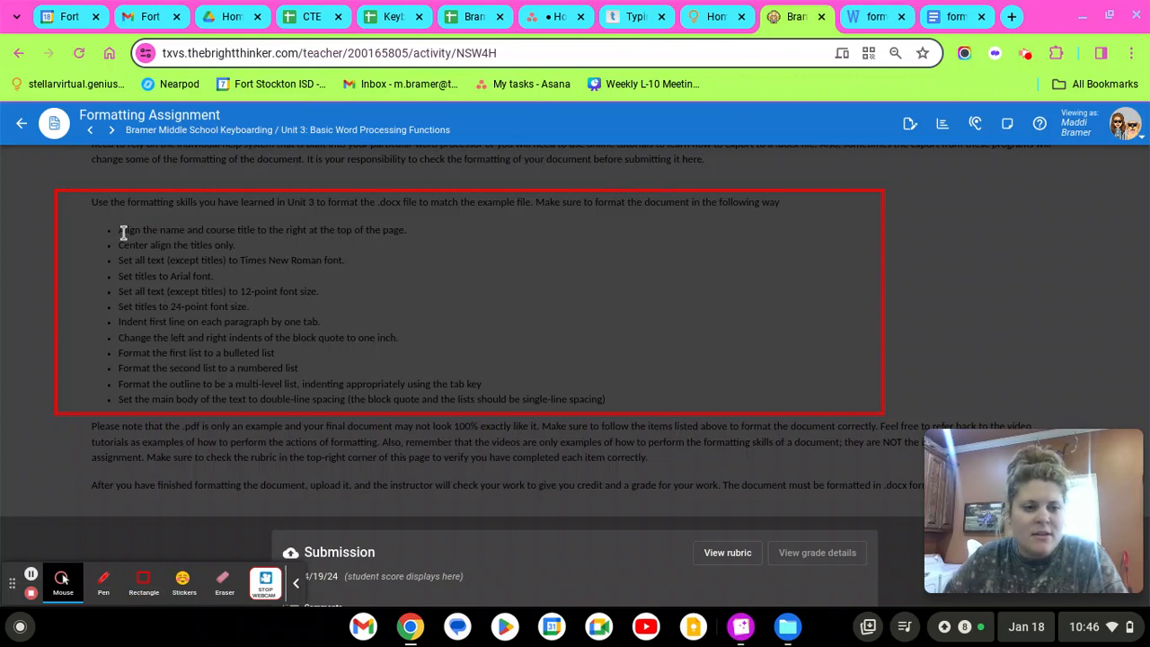
drag(123, 232, 416, 238)
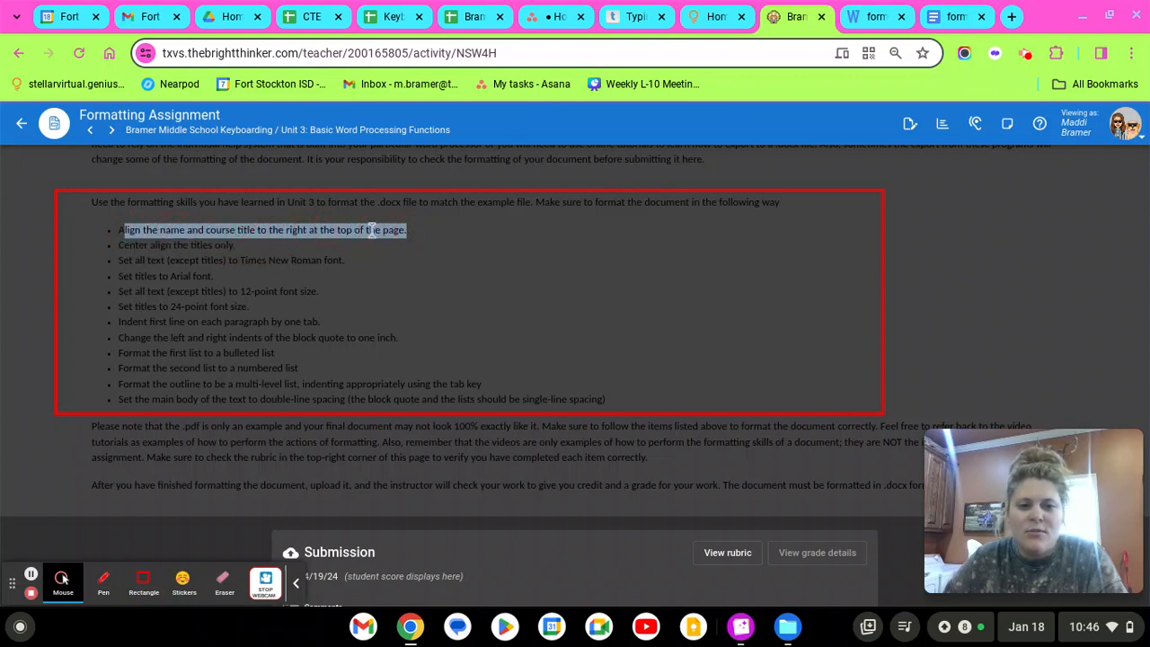
Step: Right-align the student name and the course title "Cycling 101" in formattingassignment2.docx
click(865, 20)
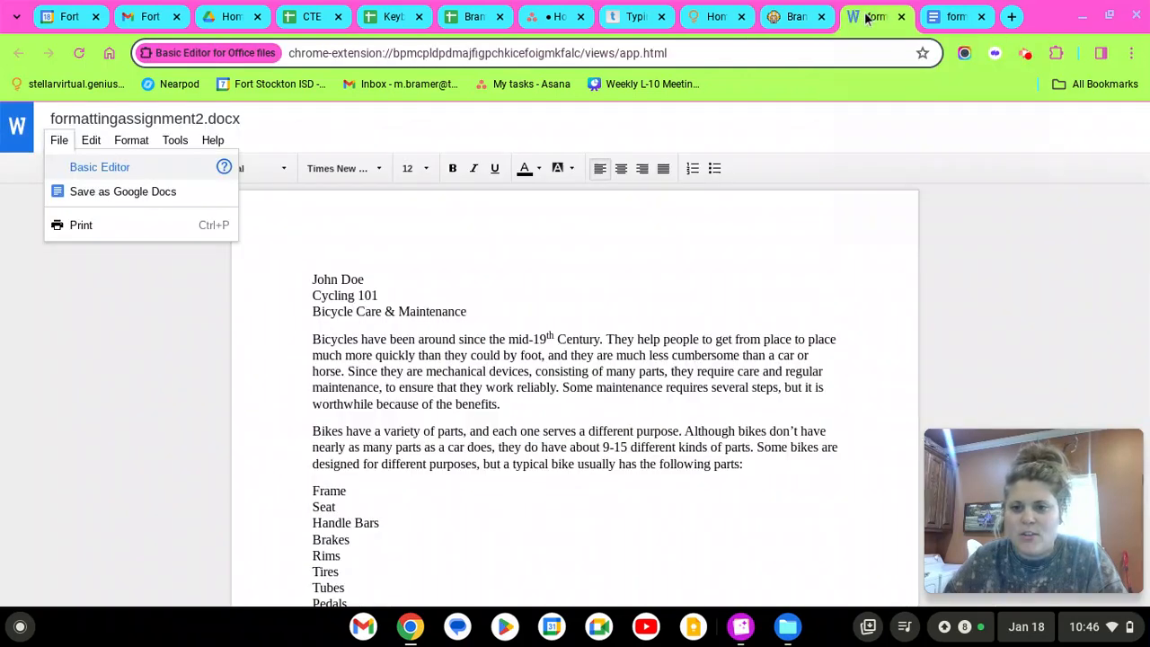
click(313, 279)
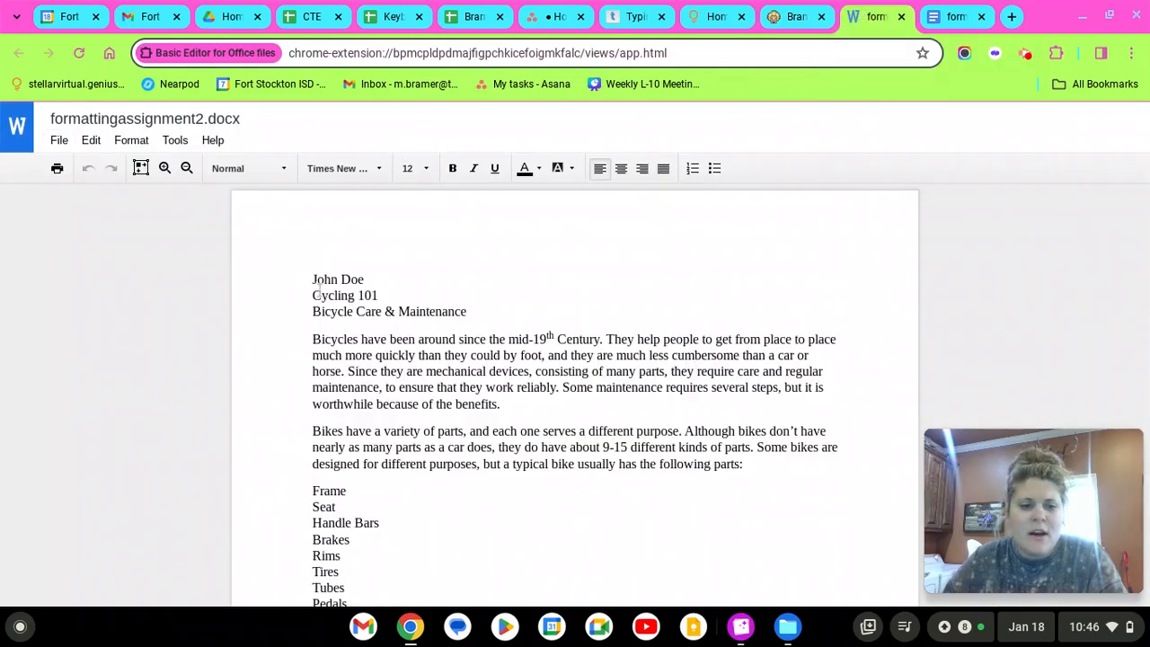
drag(312, 279, 381, 294)
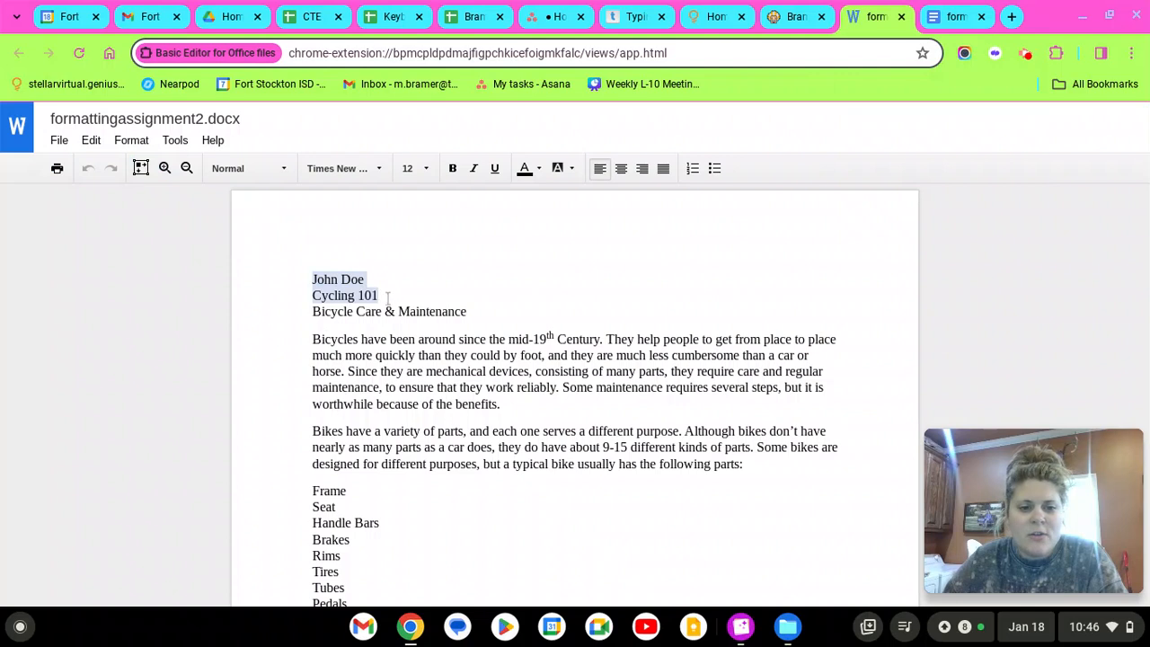
right_click(339, 285)
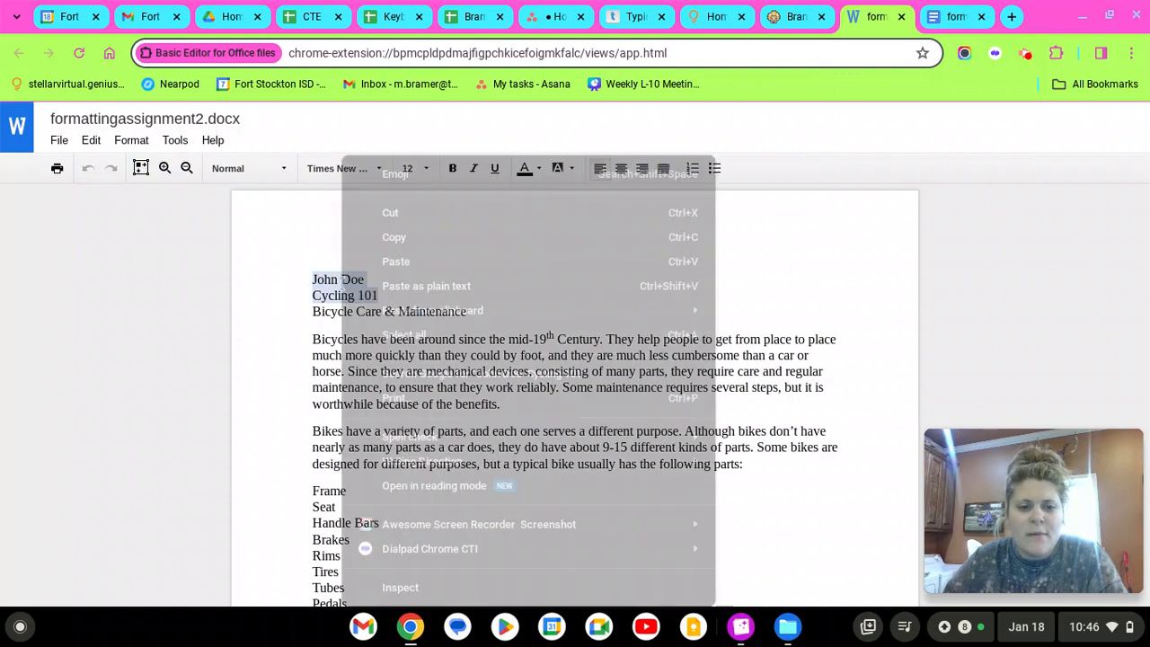
click(324, 288)
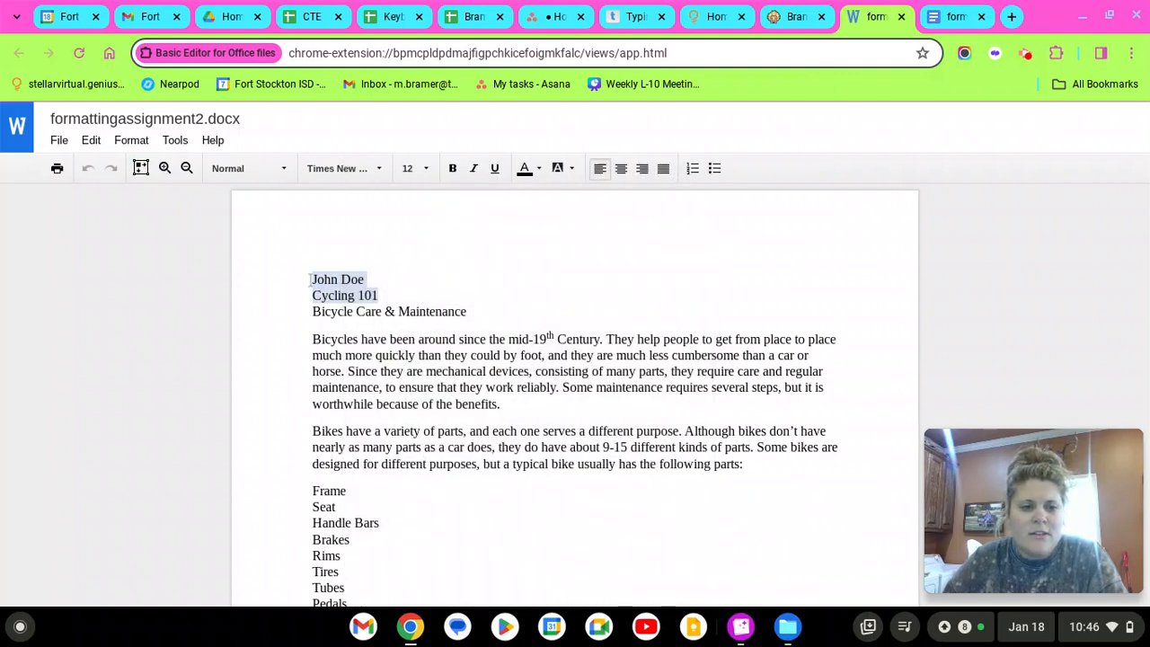
click(310, 279)
drag(310, 275, 381, 294)
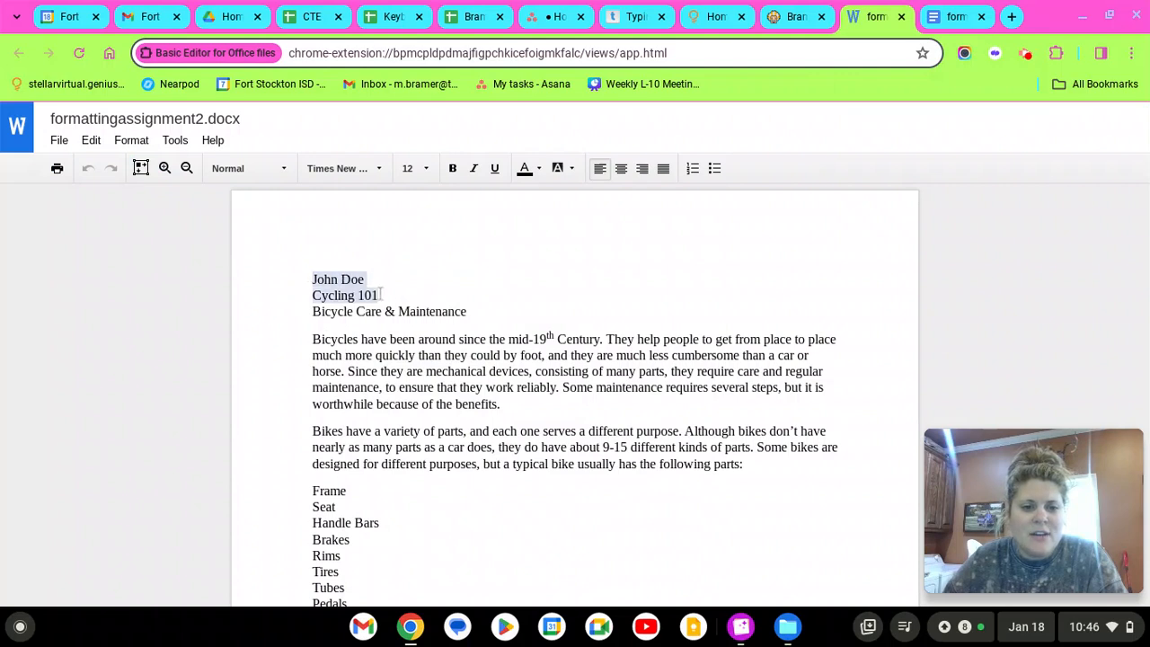
click(642, 173)
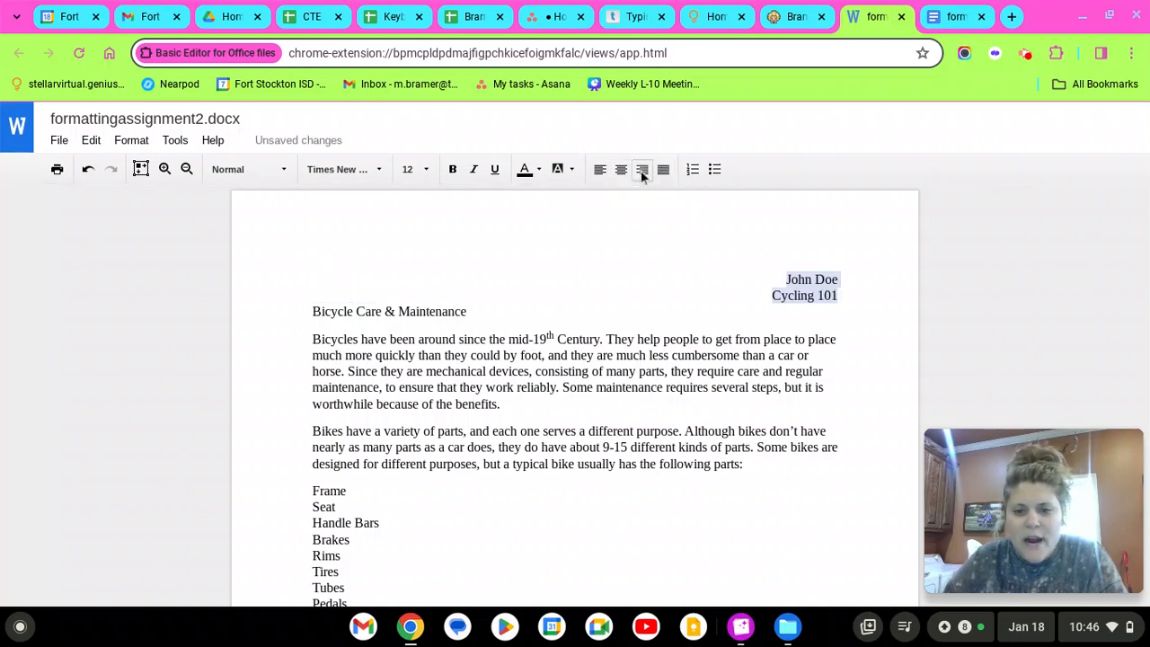
click(724, 294)
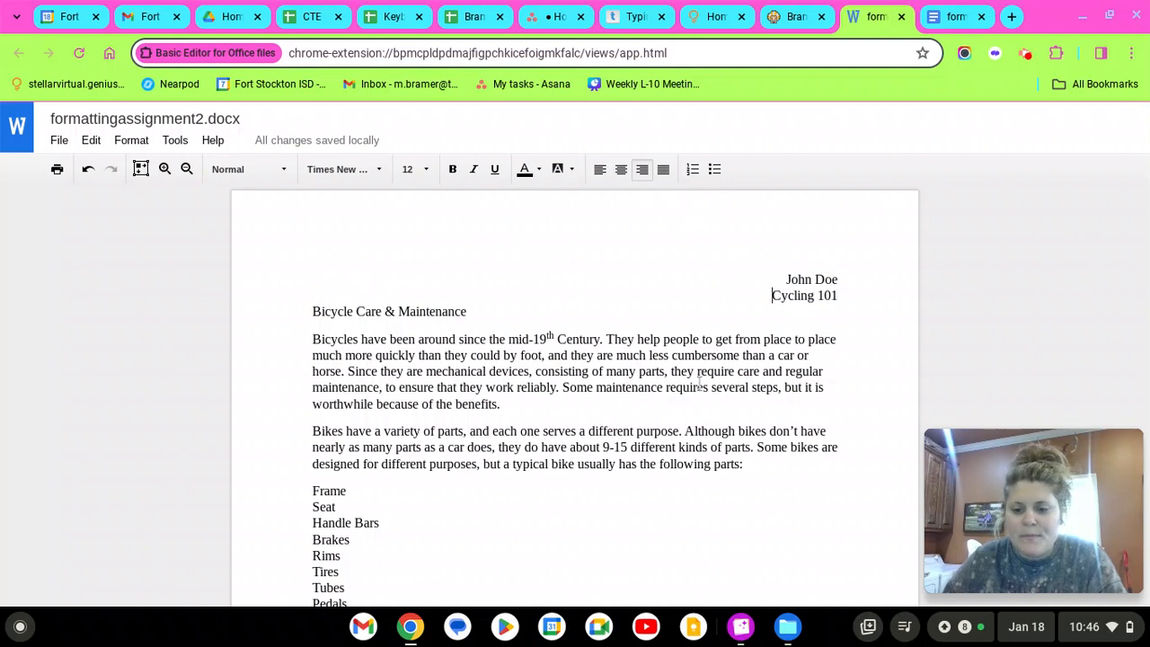
Step: Compare the name and course title alignment with the example formattingassignment2.pdf, and return to the document
click(742, 627)
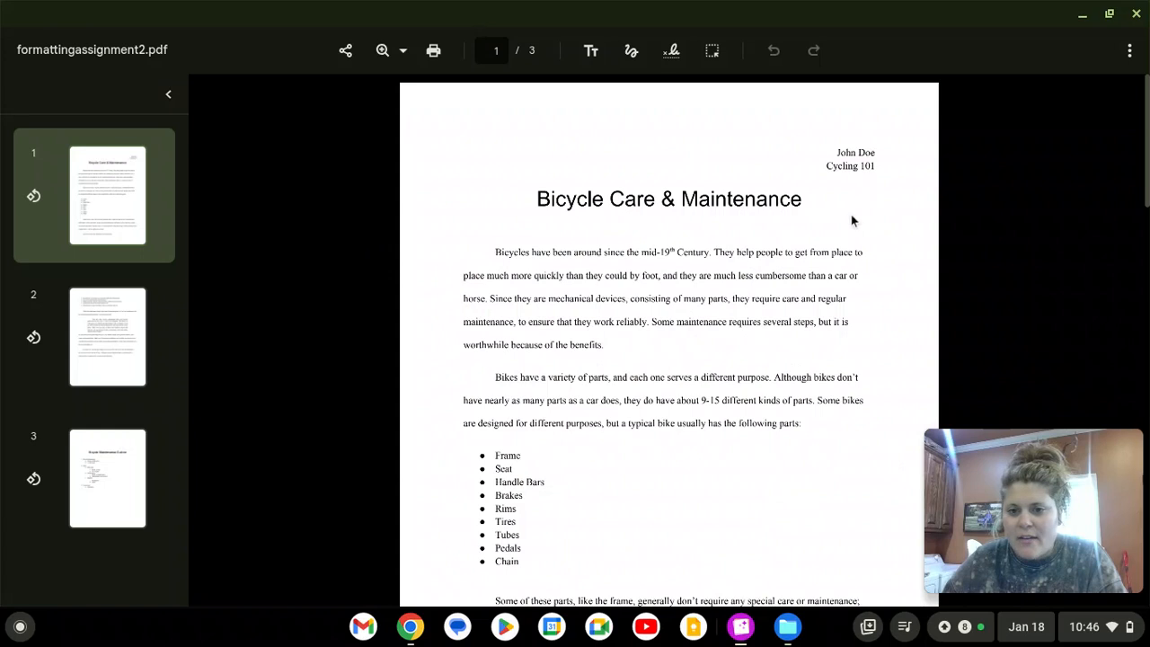
click(791, 629)
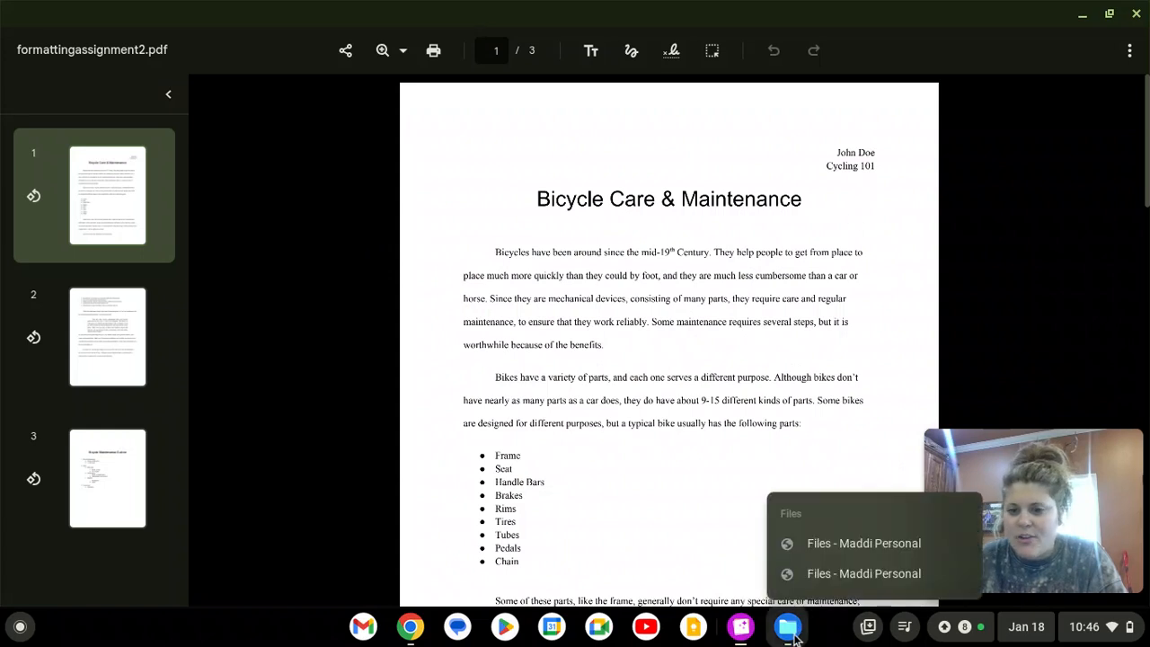
click(743, 627)
click(742, 627)
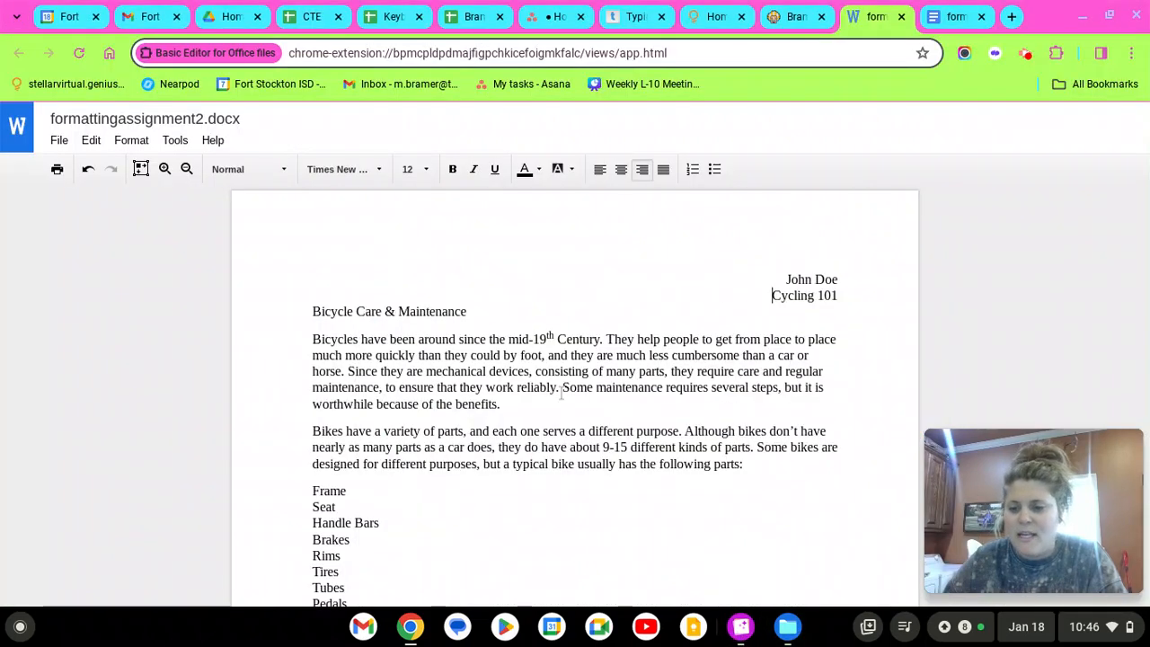
scroll(561, 391, down, 1)
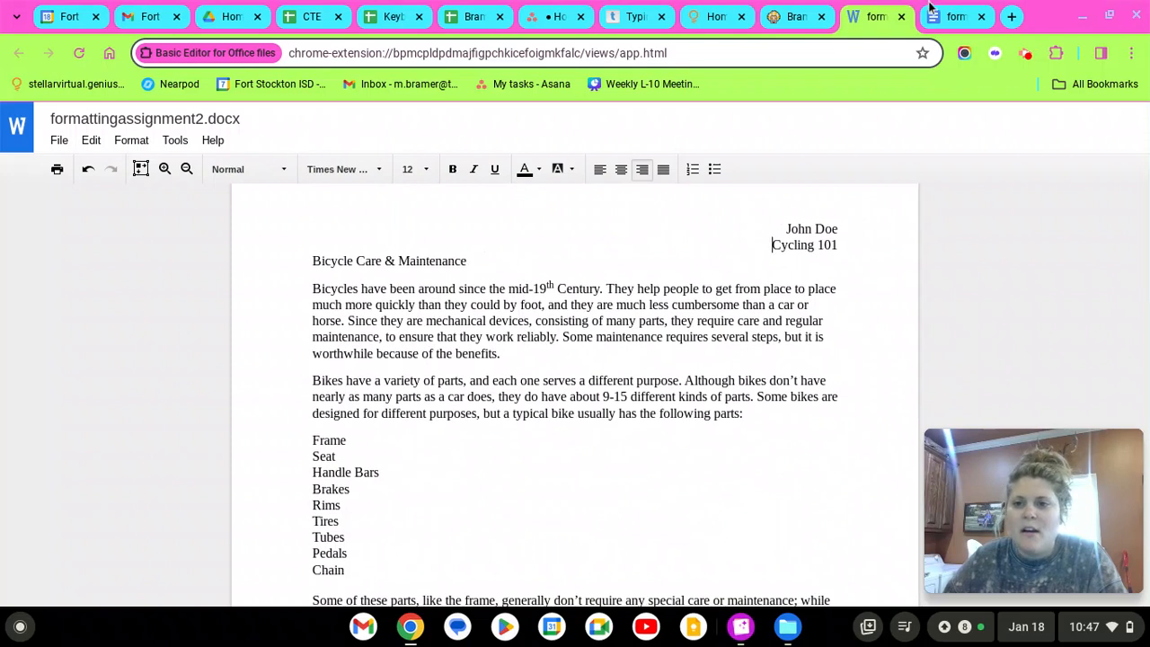
Step: Check the title alignment requirement in the assignment and center the title "Bicycle Care & Maintenance" in the document
click(793, 16)
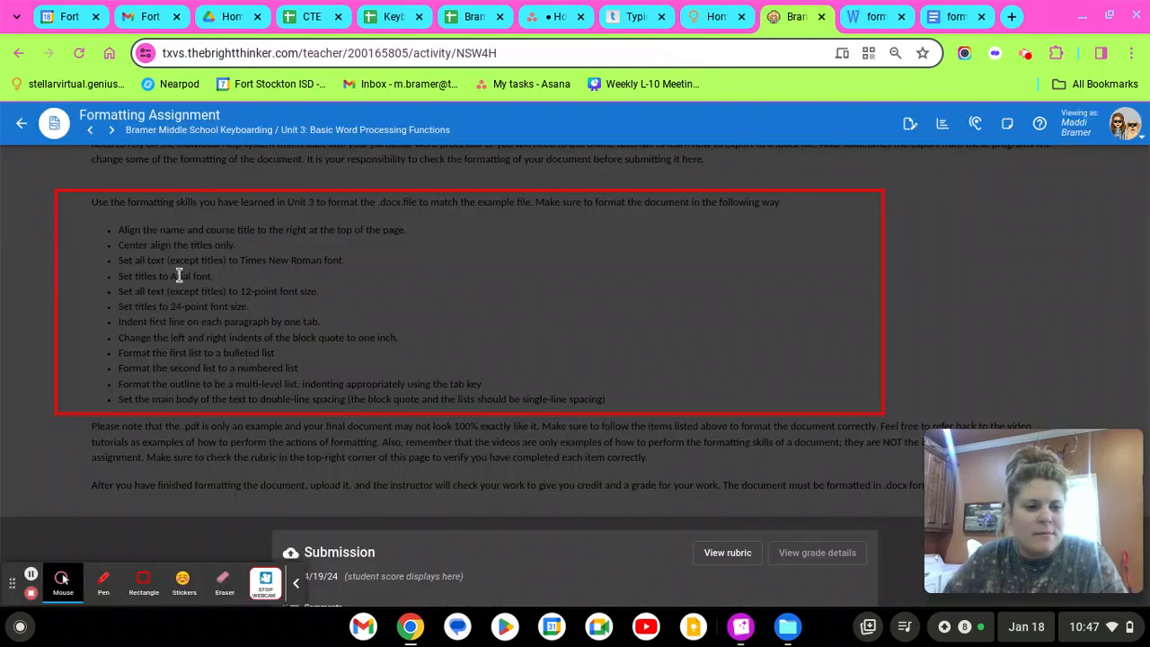
drag(113, 244, 236, 248)
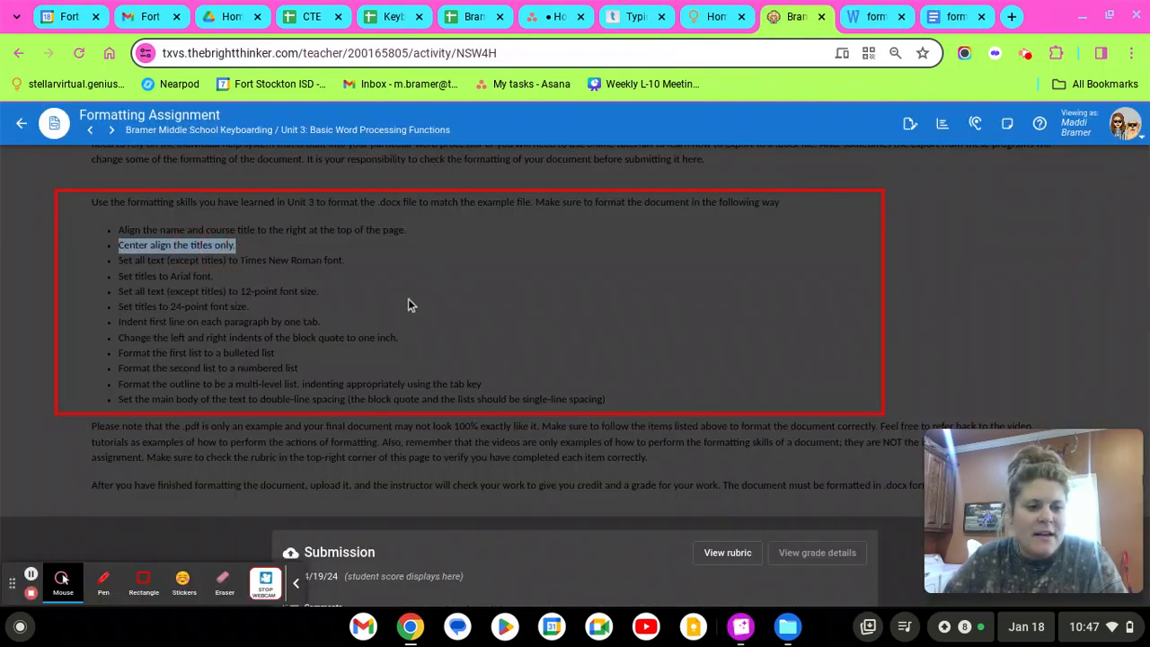
click(874, 16)
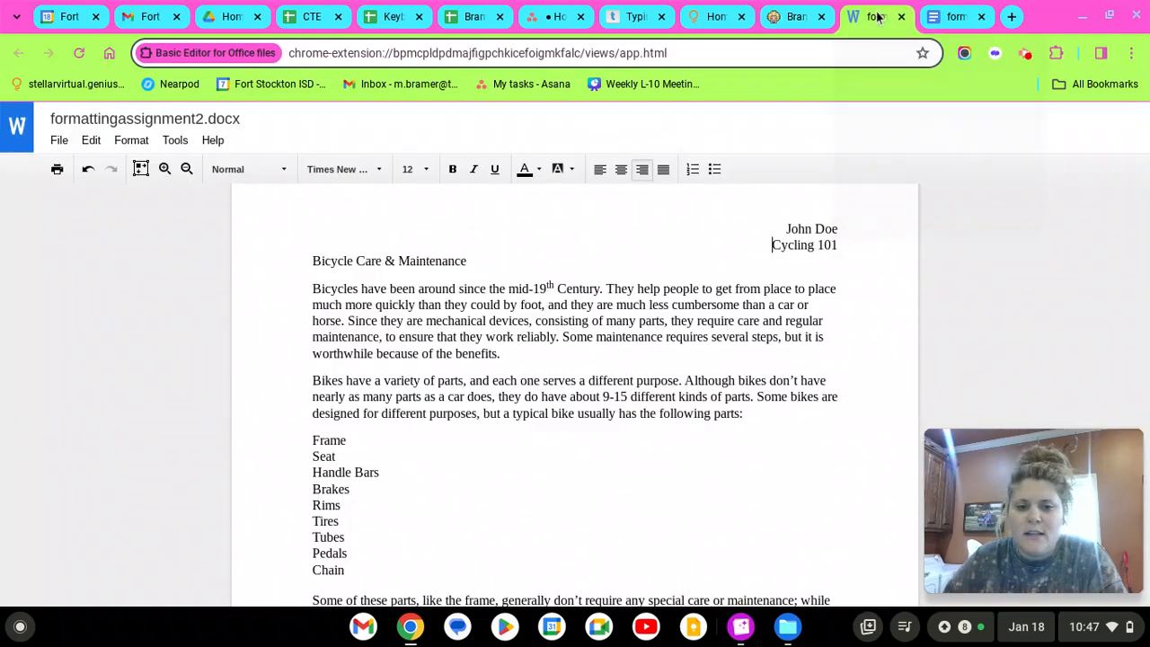
drag(314, 261, 470, 261)
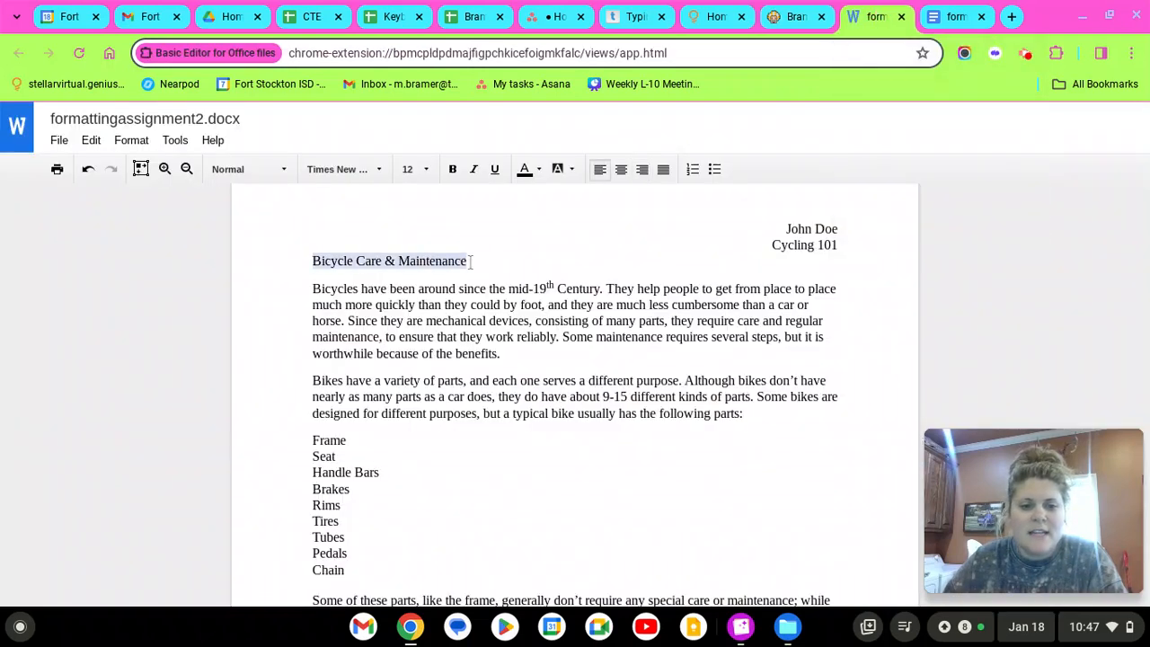
click(621, 170)
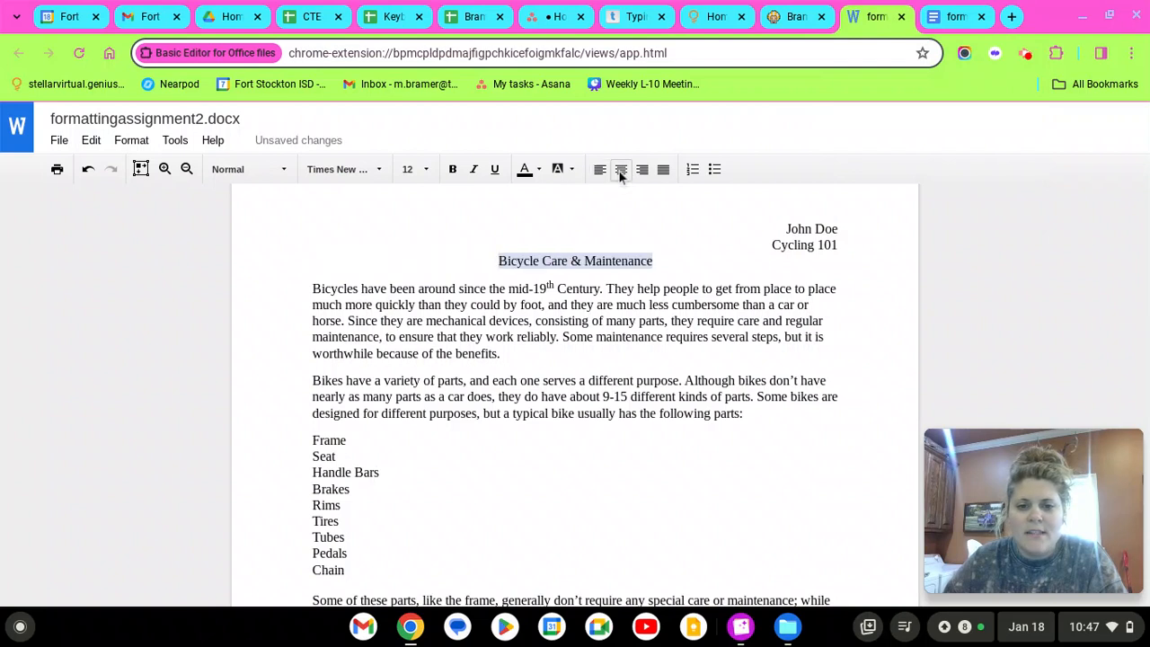
click(374, 472)
Step: Center the title "Bicycle Maintenance Outline" on the document's outline page
scroll(580, 412, down, 10)
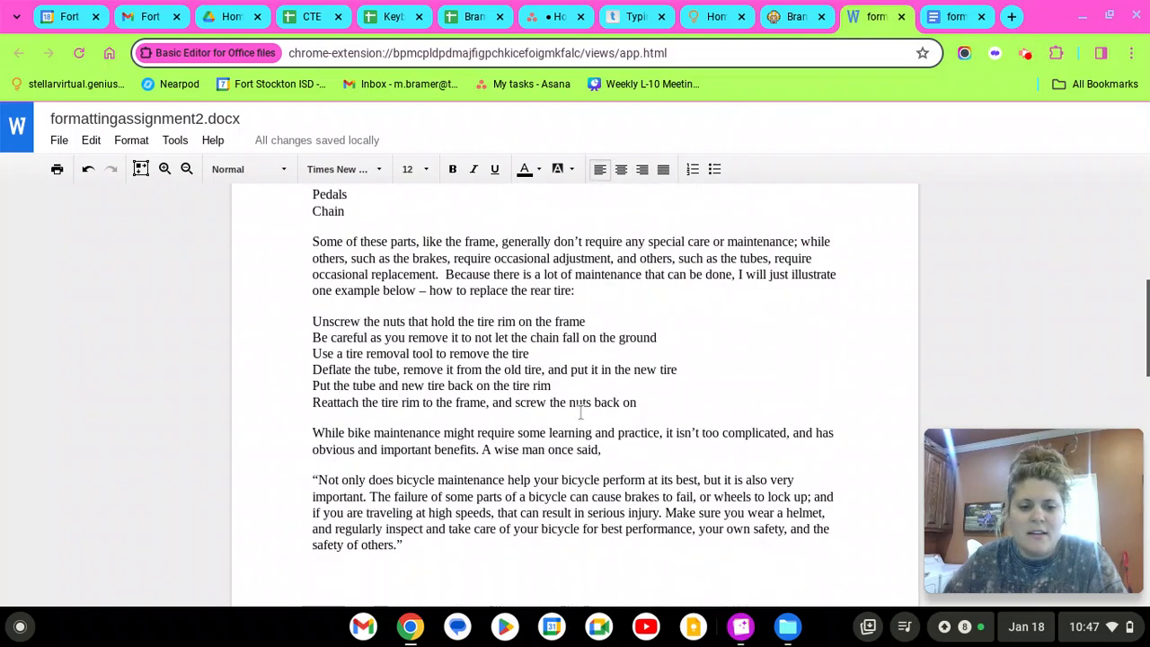
scroll(580, 412, down, 10)
scroll(580, 412, up, 1)
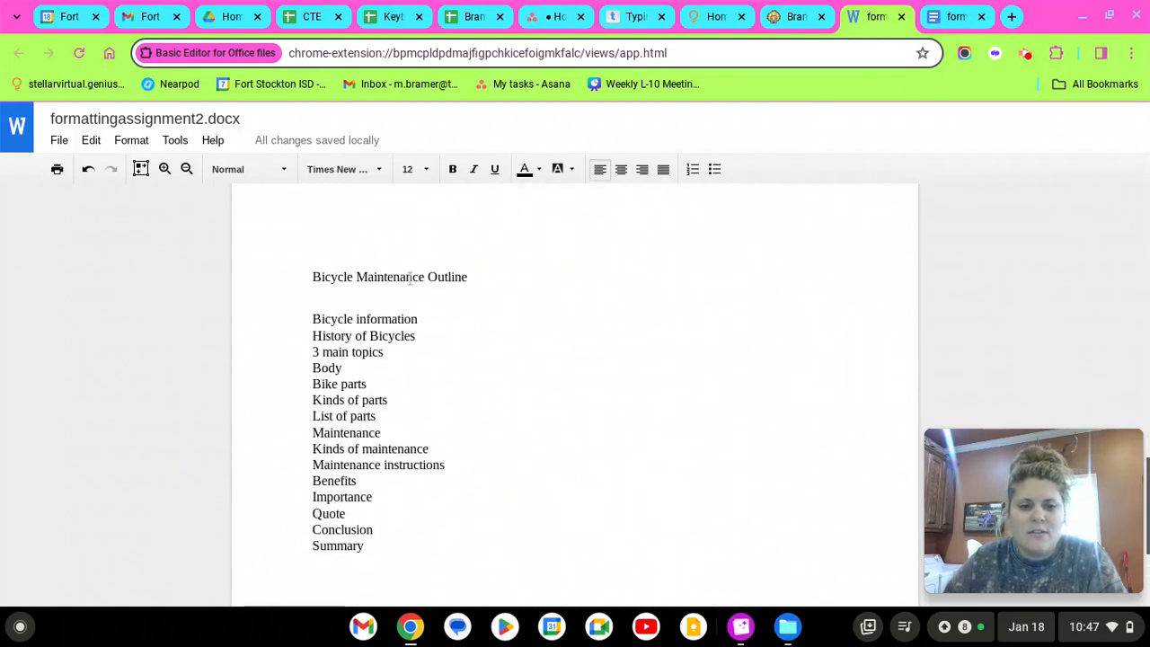
click(477, 283)
drag(472, 282, 301, 279)
click(617, 177)
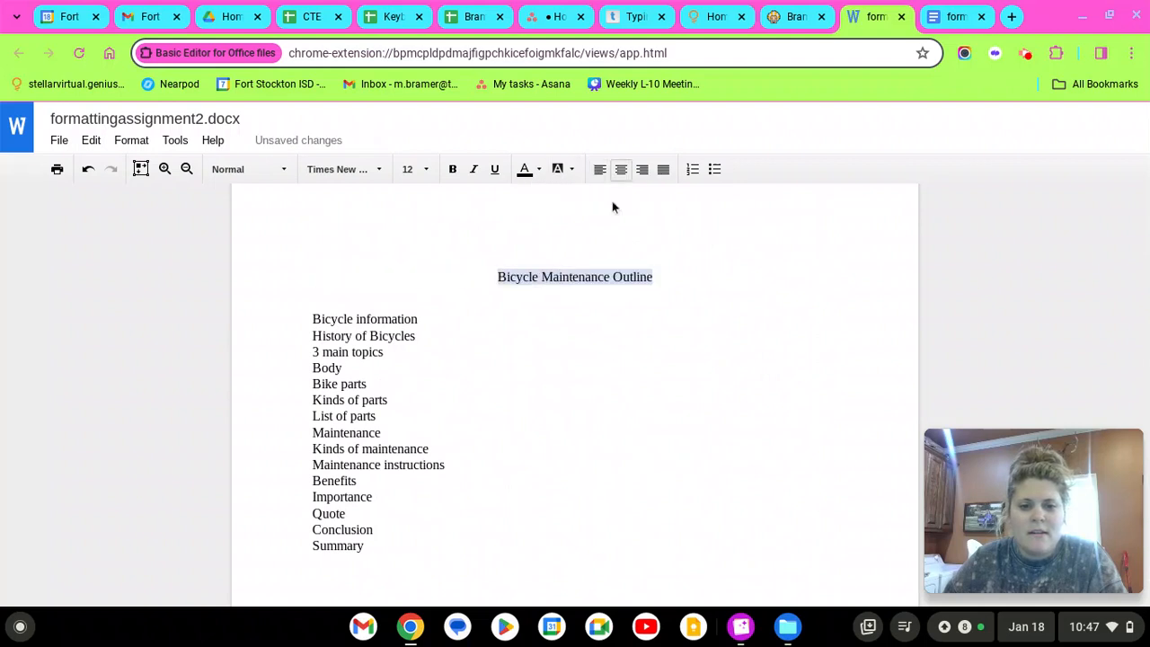
Step: Look through all pages of the example PDF to compare its titles with the document, and return to the document
scroll(609, 406, down, 5)
scroll(604, 388, up, 1)
scroll(604, 388, up, 15)
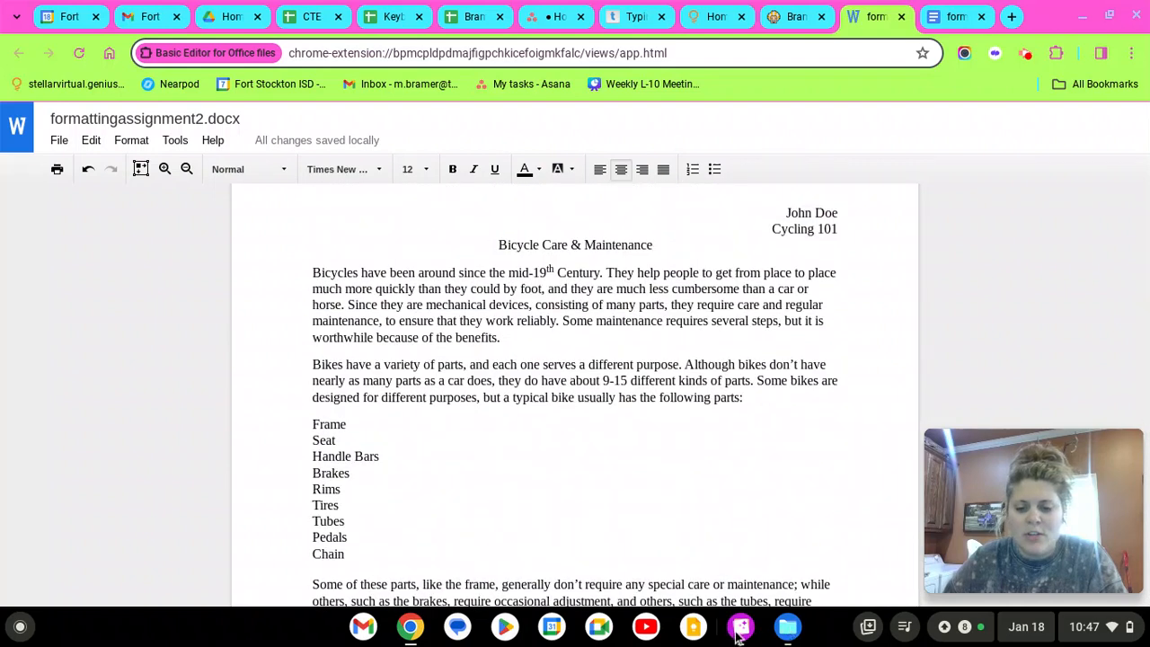
click(788, 628)
scroll(599, 363, down, 5)
scroll(599, 363, down, 10)
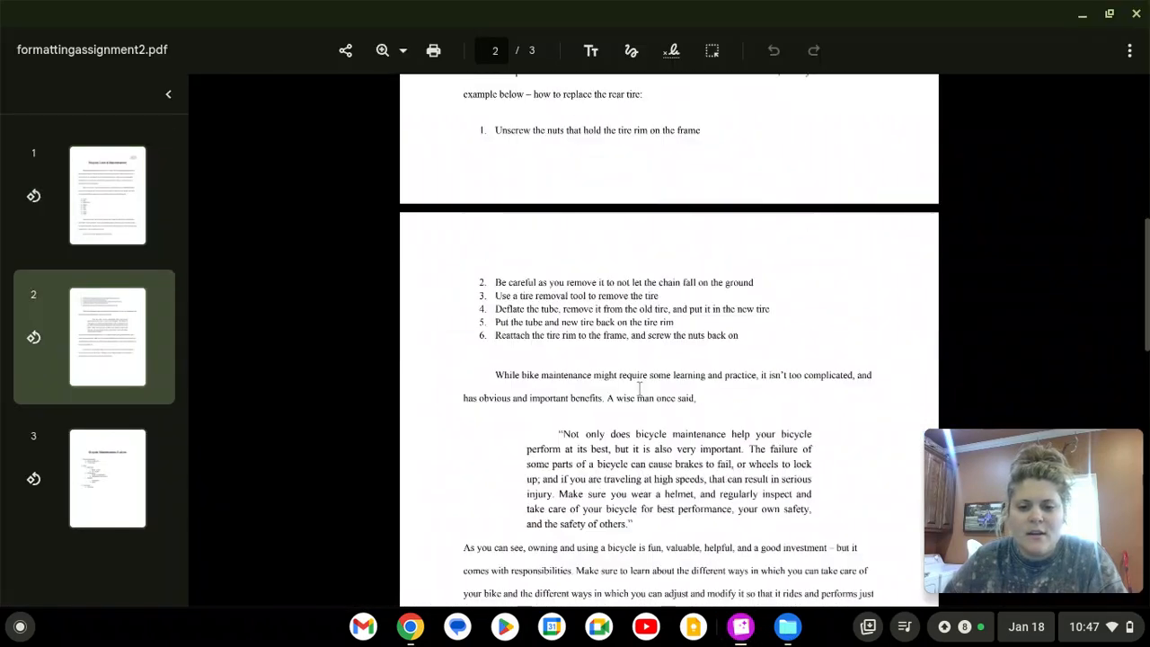
scroll(650, 405, down, 3)
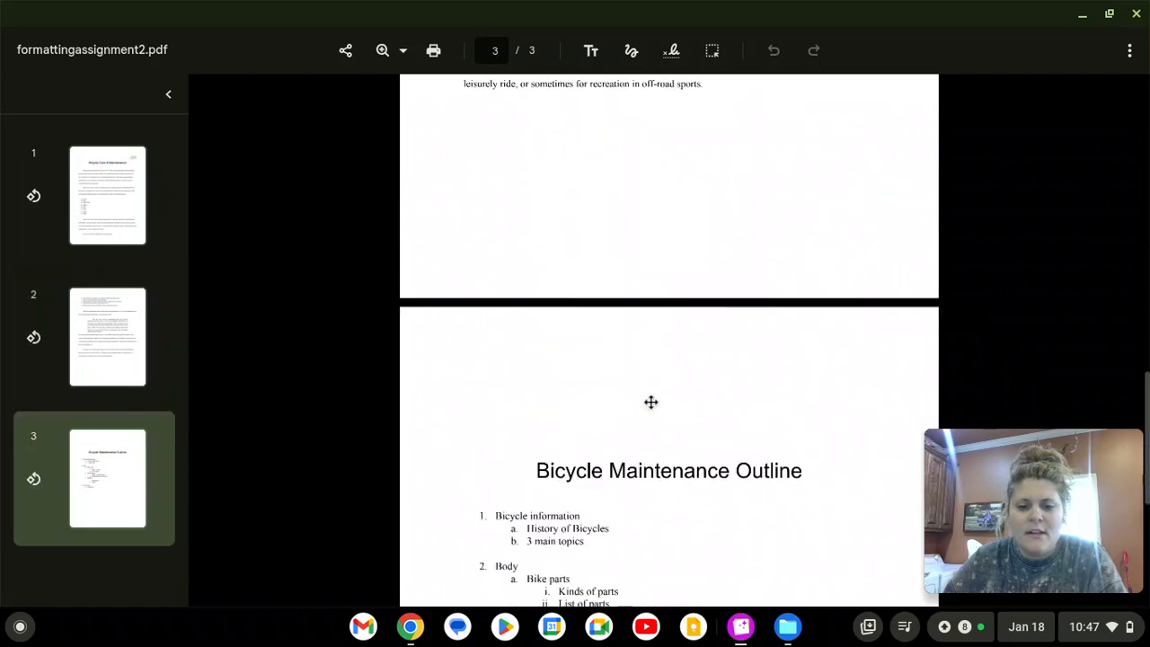
scroll(692, 449, down, 9)
scroll(666, 453, up, 8)
scroll(666, 453, up, 20)
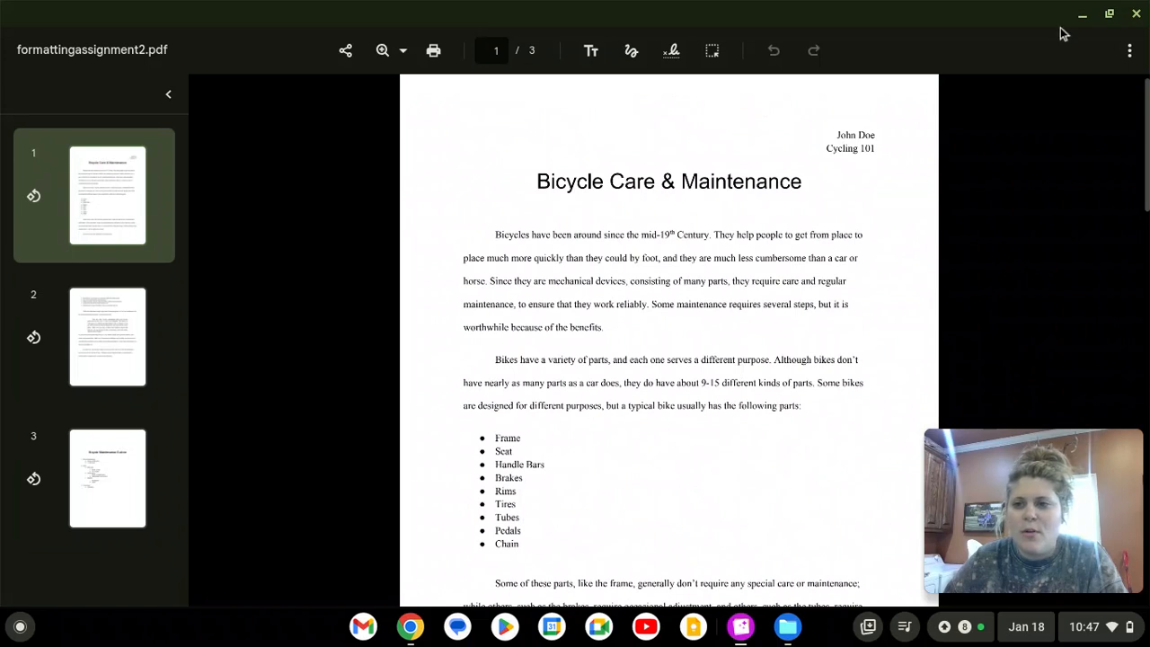
click(1082, 14)
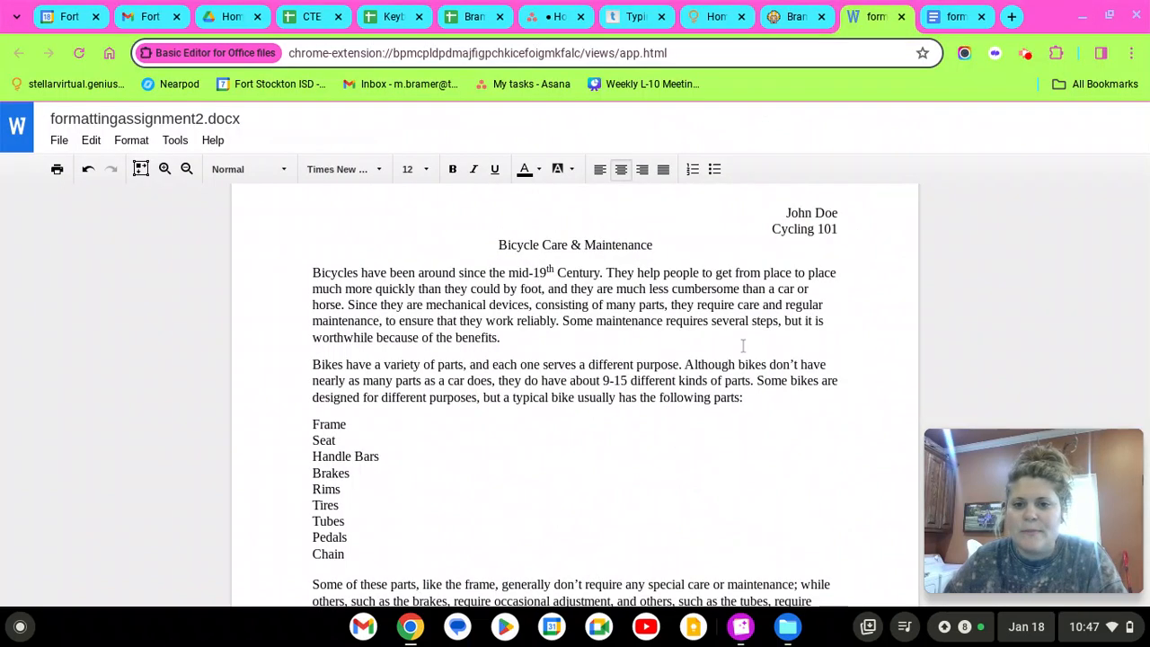
Step: Check the assignment's font requirement for all text except titles, and return to formattingassignment2.docx to inspect the heading lines
click(795, 12)
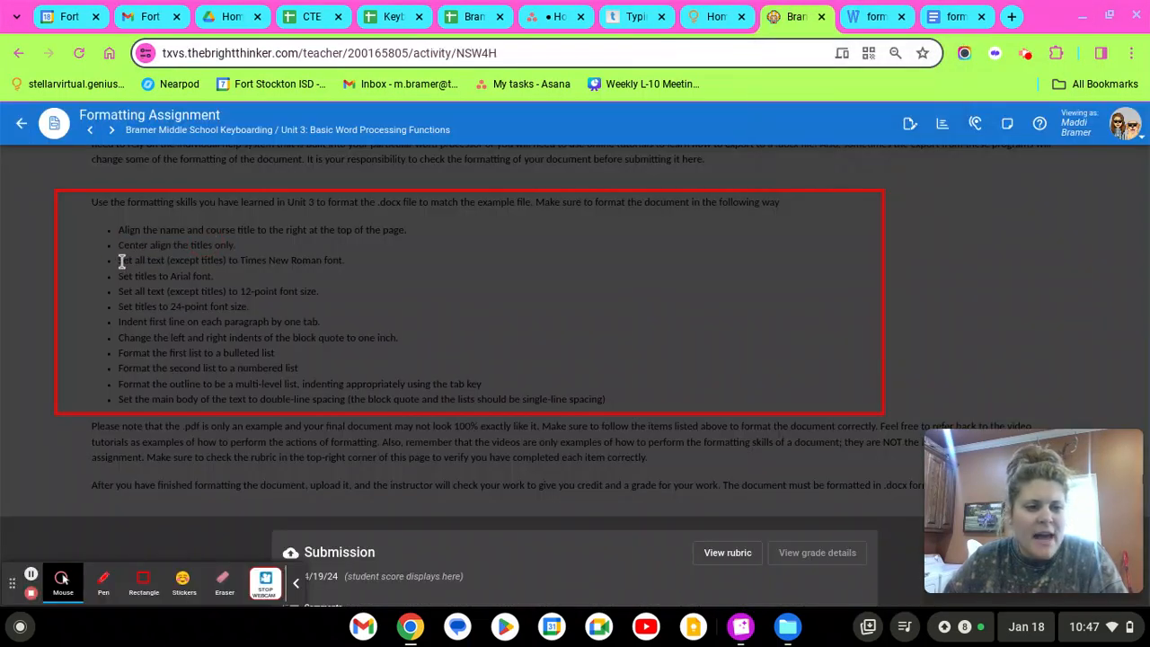
drag(121, 261, 346, 269)
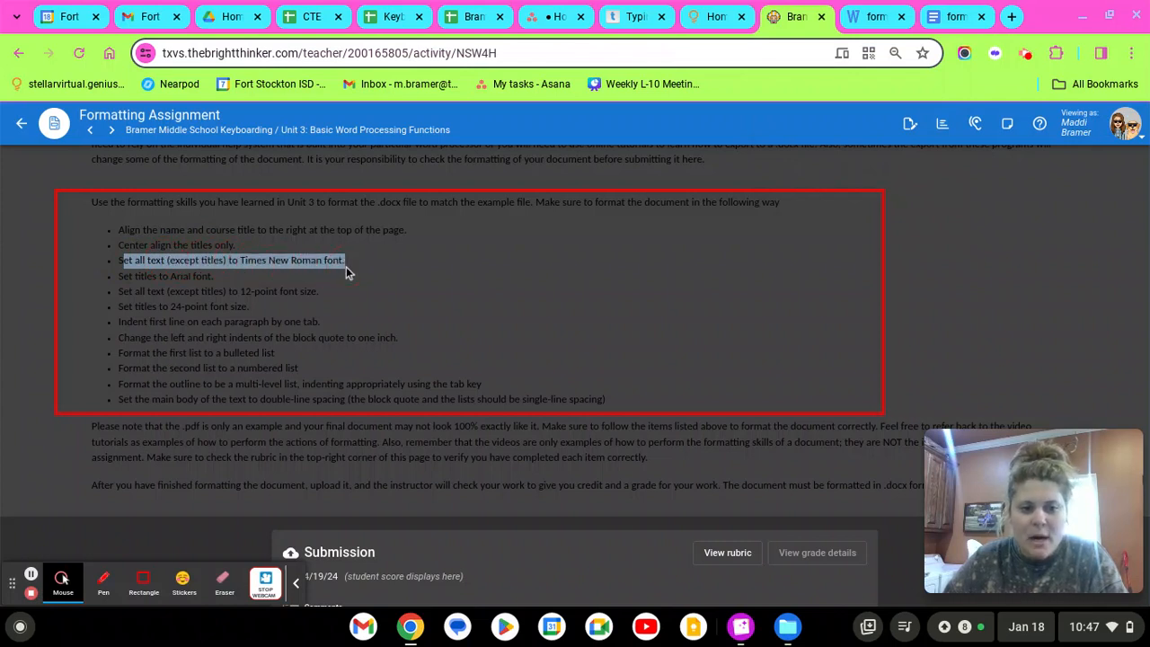
click(863, 12)
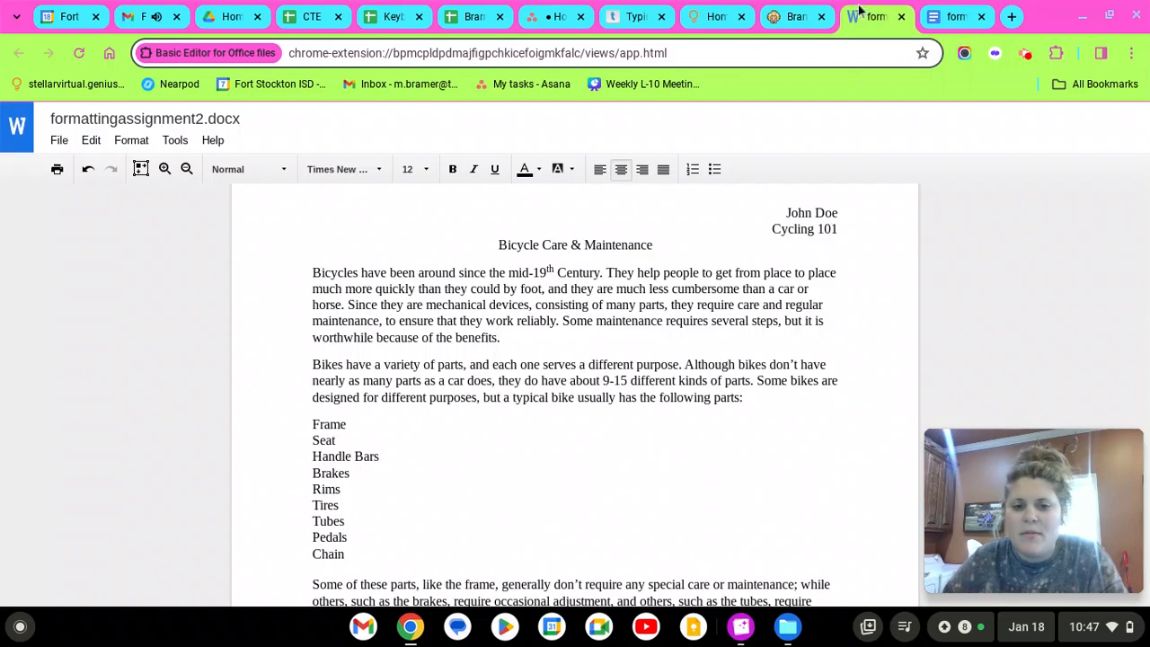
click(423, 321)
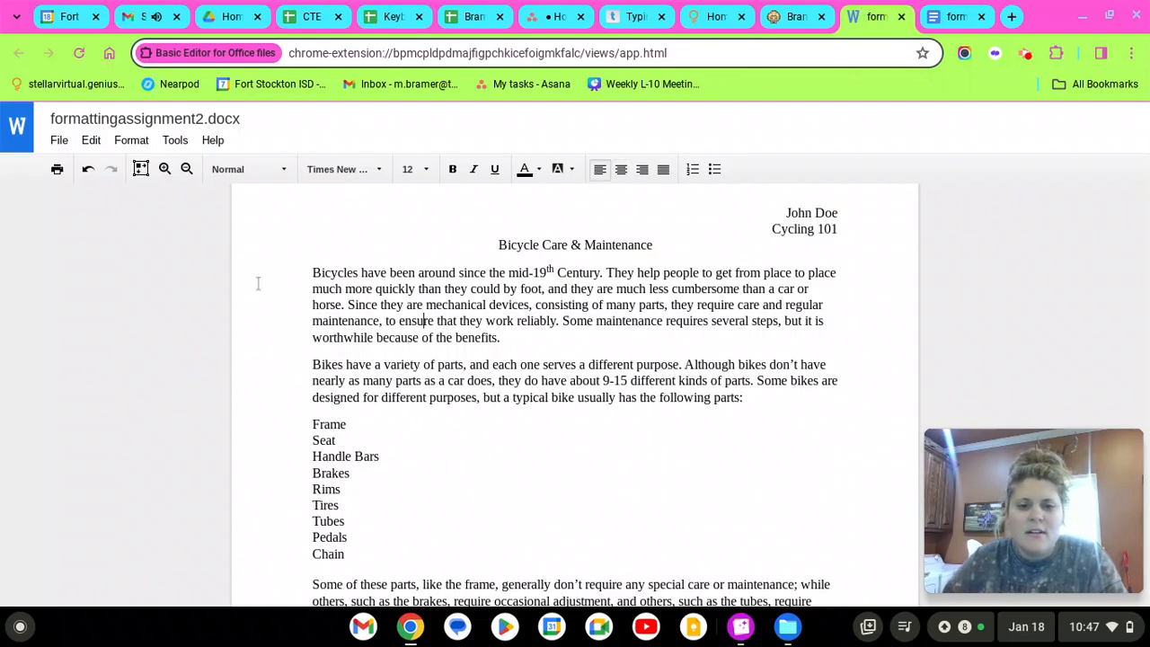
drag(785, 213, 832, 241)
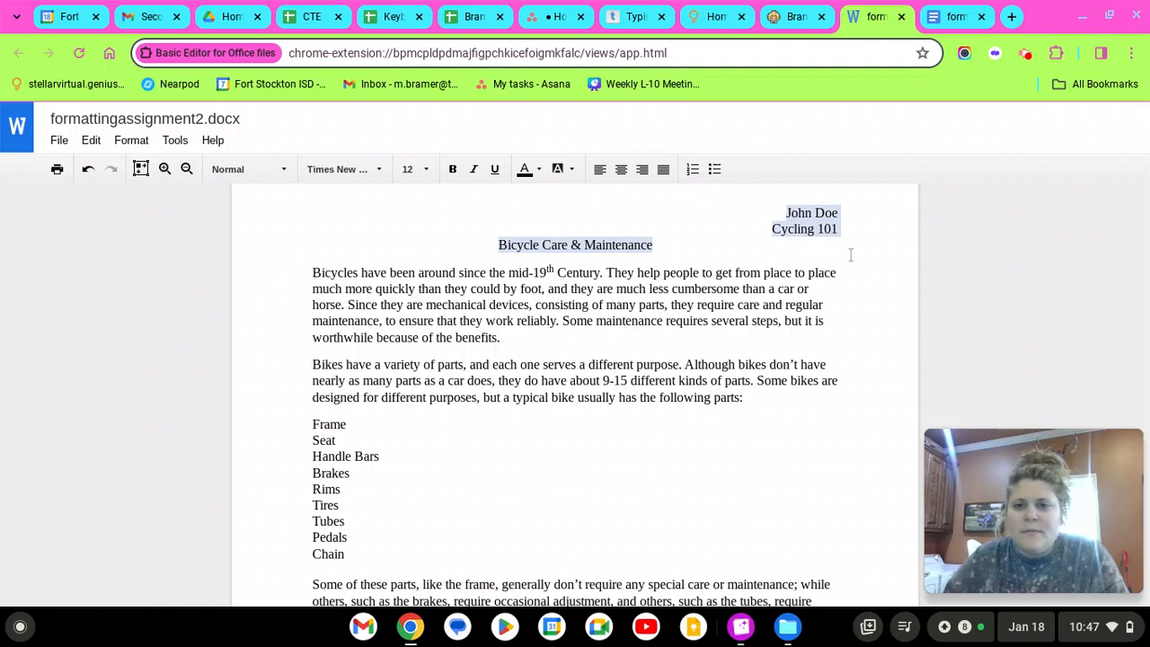
click(844, 230)
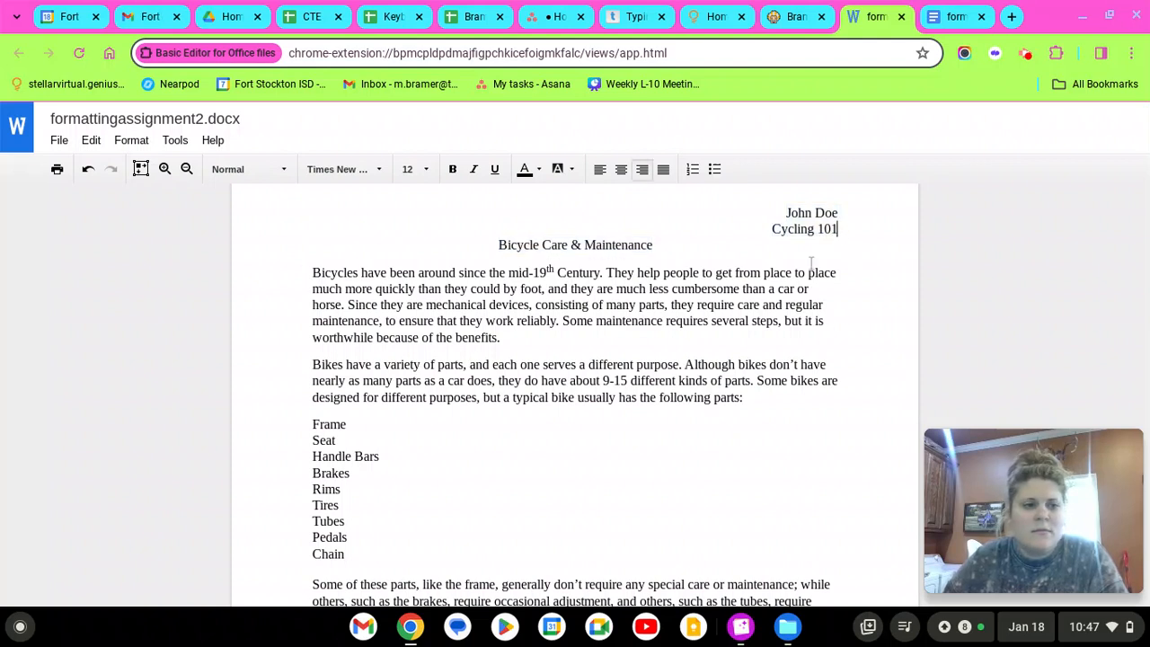
Step: Switch to the Google Docs copy of formattingassignment2 and right-align the name and course title lines
click(949, 18)
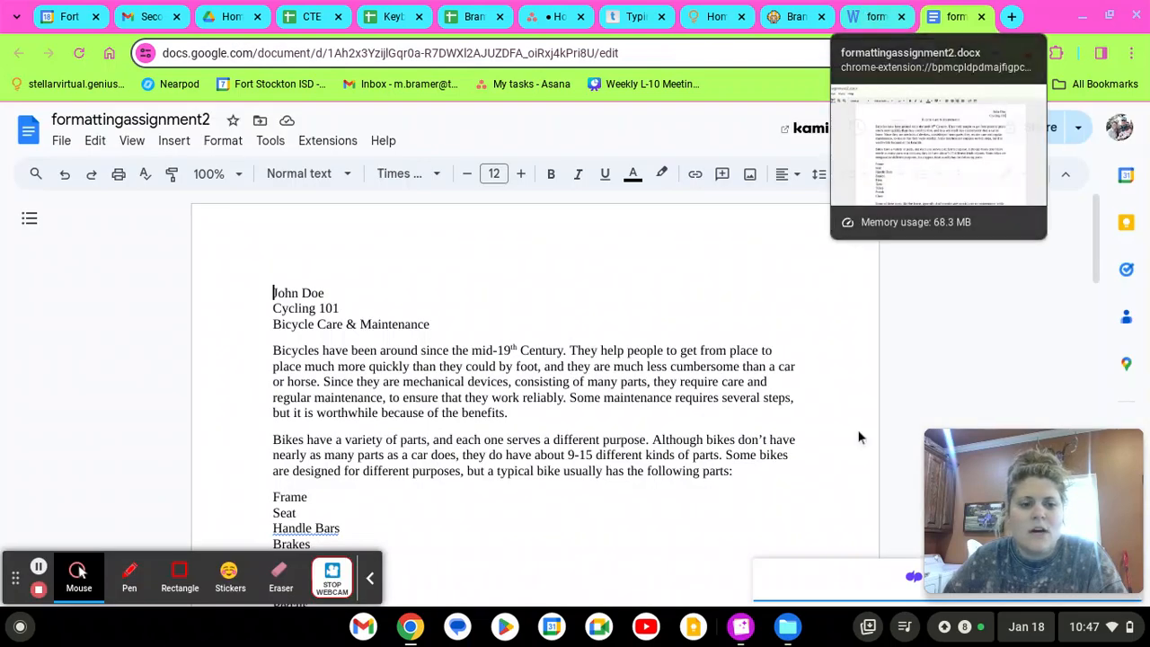
double_click(575, 309)
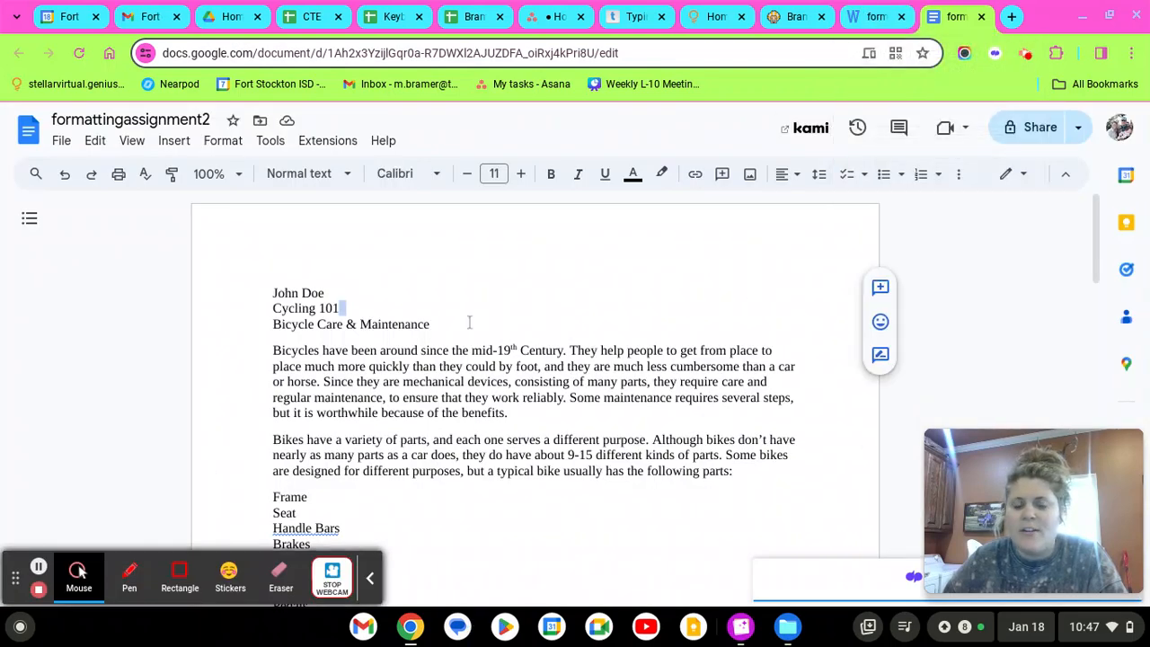
scroll(503, 270, down, 1)
drag(273, 261, 347, 273)
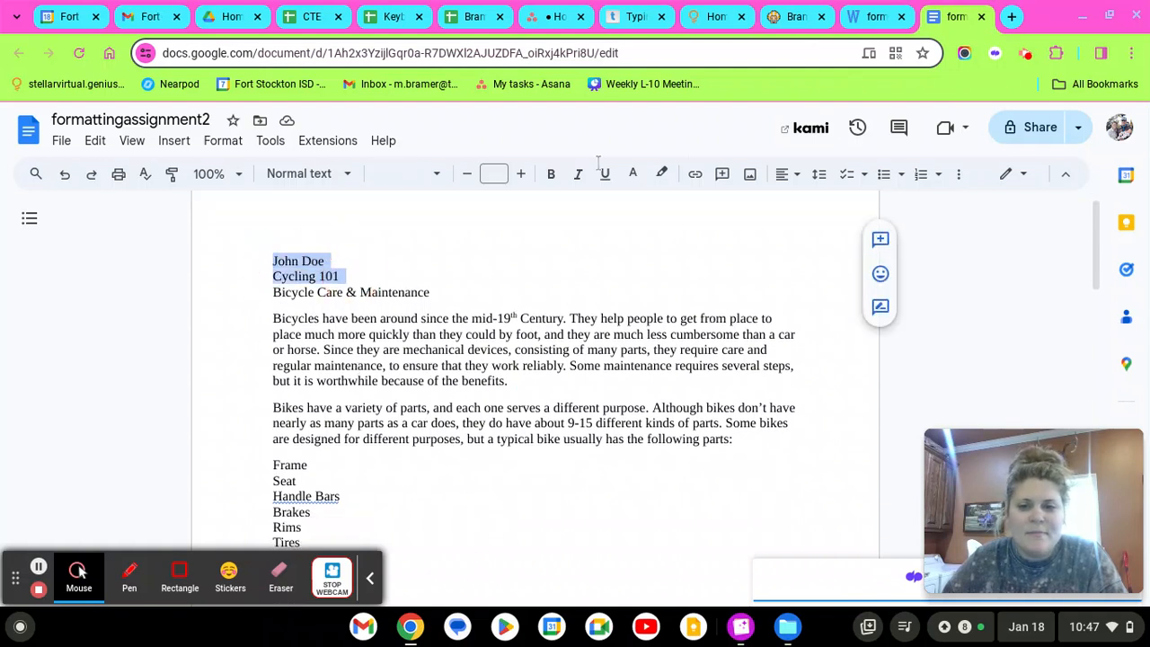
click(794, 174)
click(834, 204)
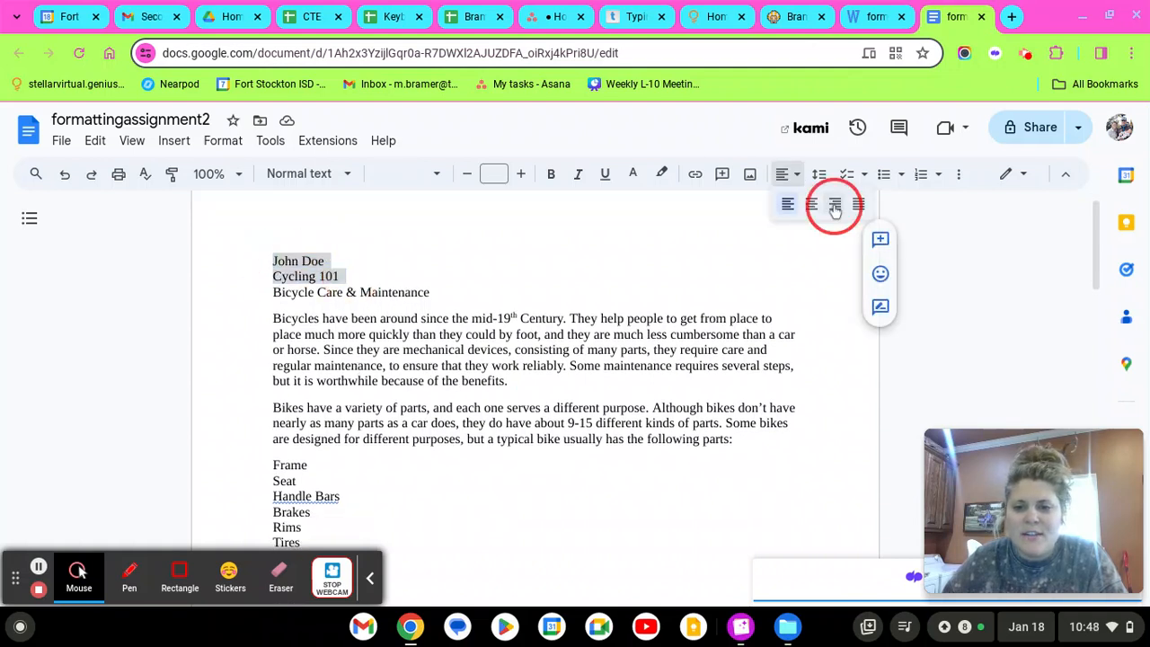
click(584, 276)
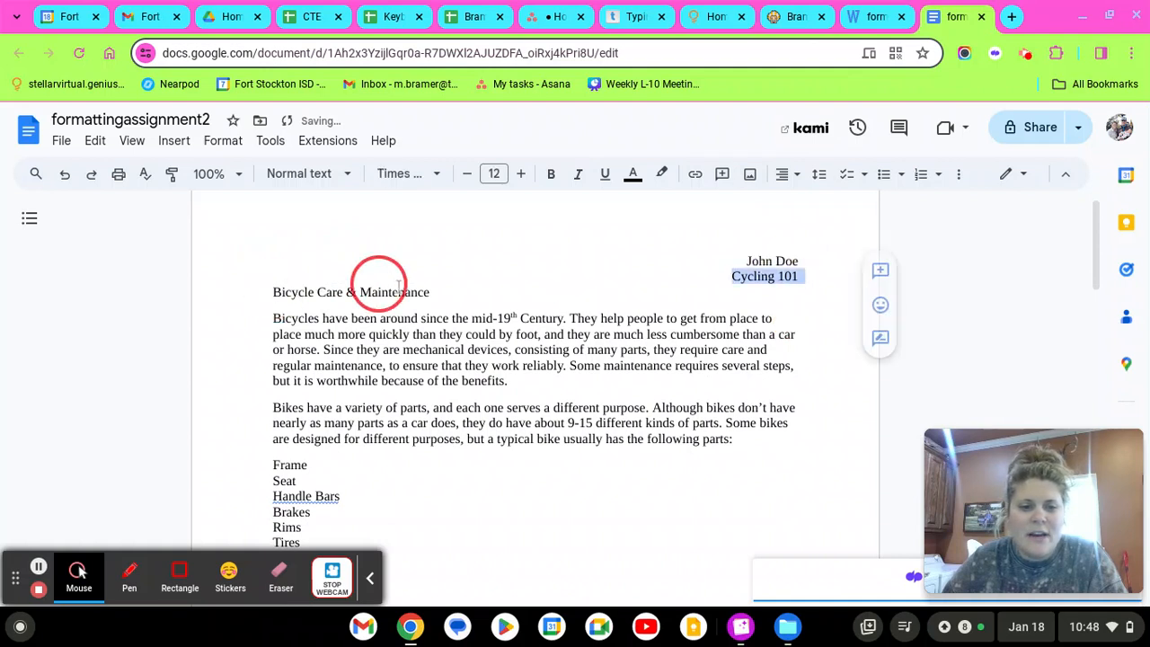
Step: Center the title "Bicycle Care & Maintenance" in the Google Docs copy
triple_click(380, 292)
click(795, 175)
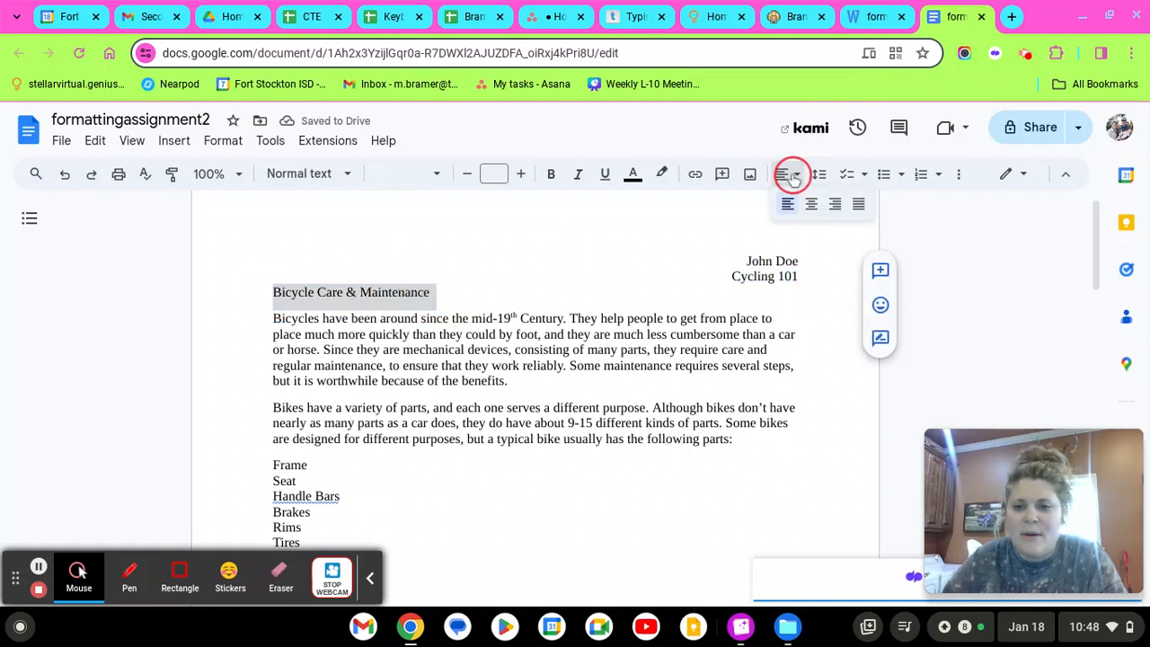
click(811, 205)
click(602, 463)
Step: Center the title "Bicycle Maintenance Outline" on the second page and return to the beginning of the document
scroll(593, 422, down, 20)
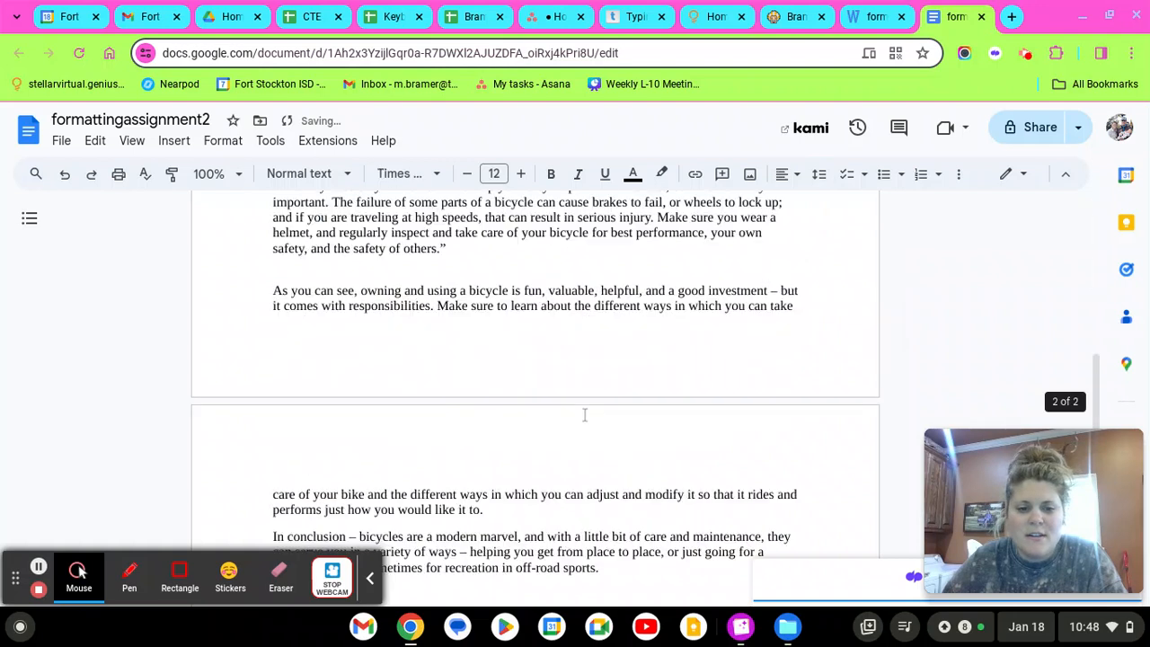
drag(265, 303, 449, 304)
click(790, 178)
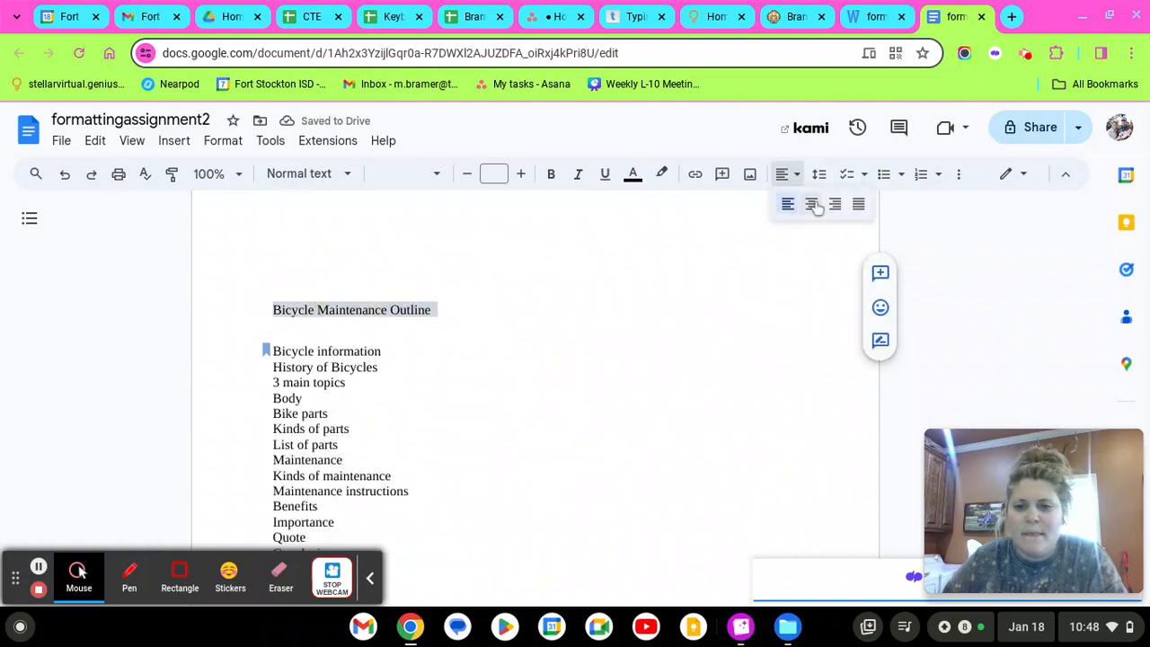
click(811, 205)
scroll(593, 416, down, 10)
scroll(593, 416, up, 20)
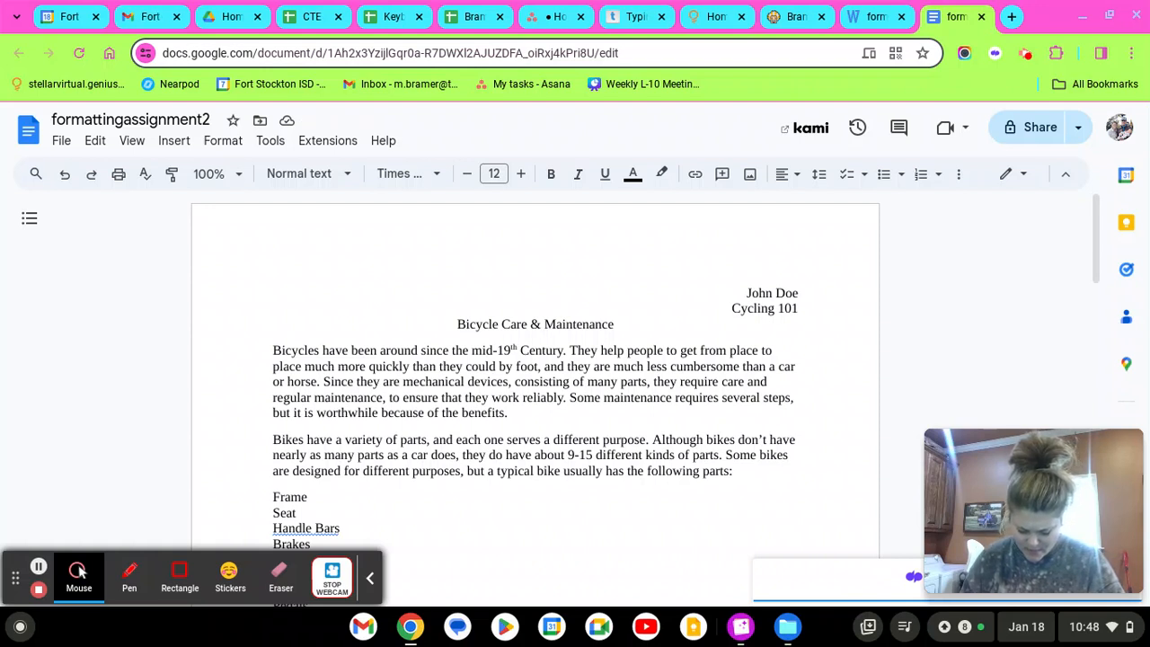
click(39, 567)
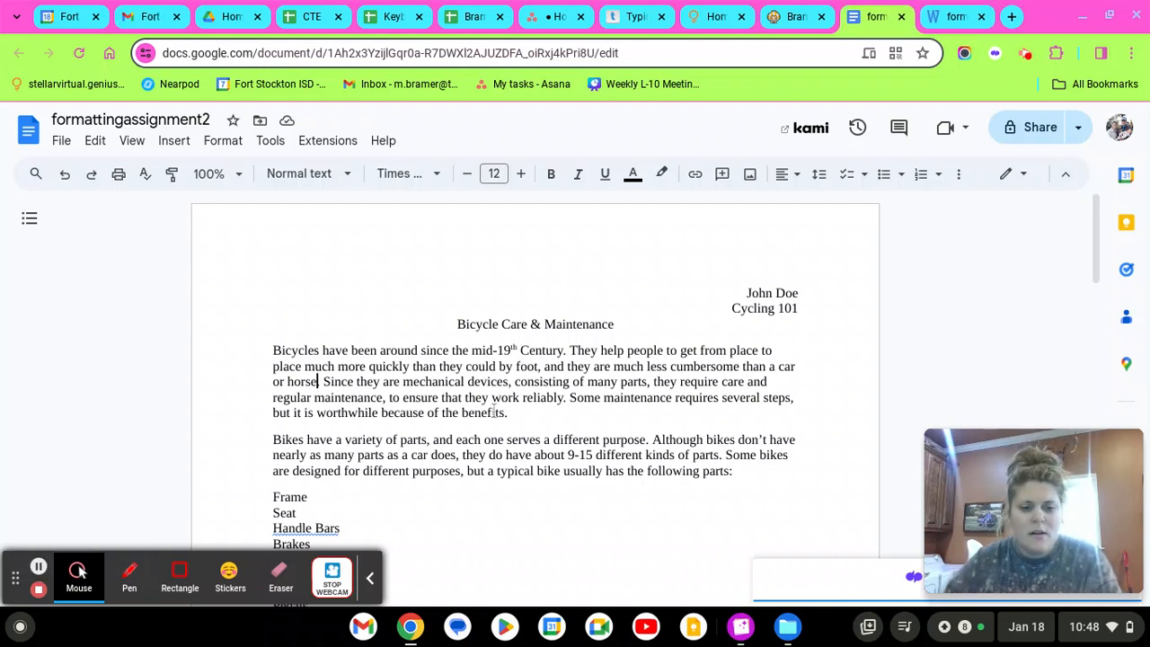
Step: Set the main body text, from the first paragraph through the conclusion, to Times New Roman
drag(269, 351, 597, 422)
drag(632, 322, 592, 247)
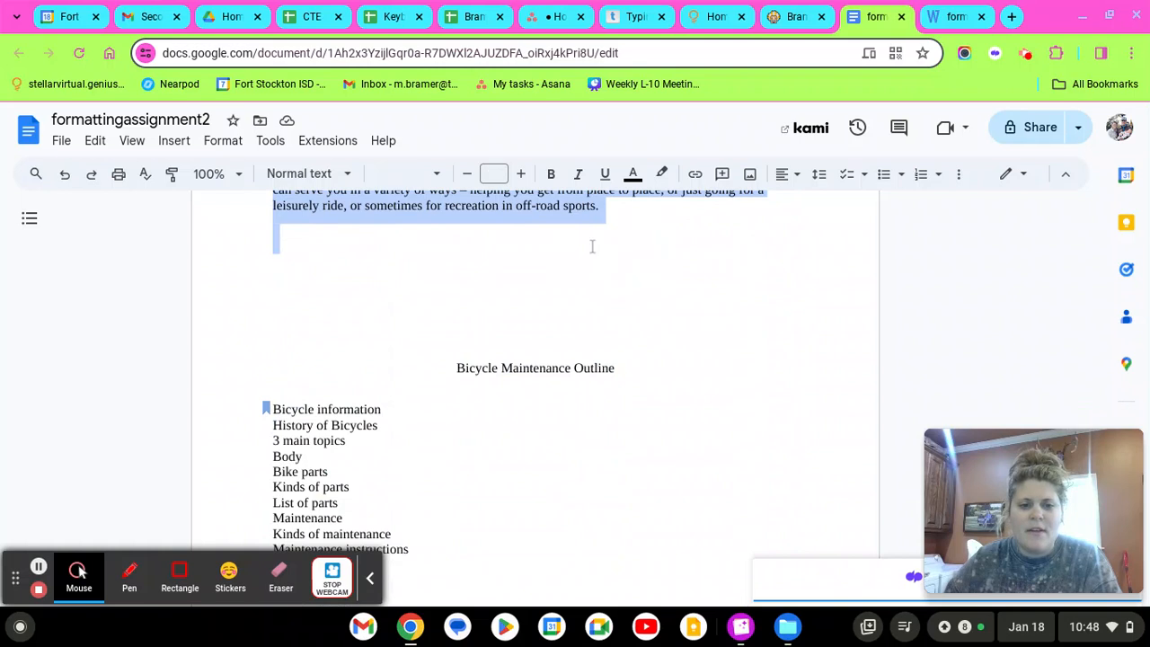
click(423, 172)
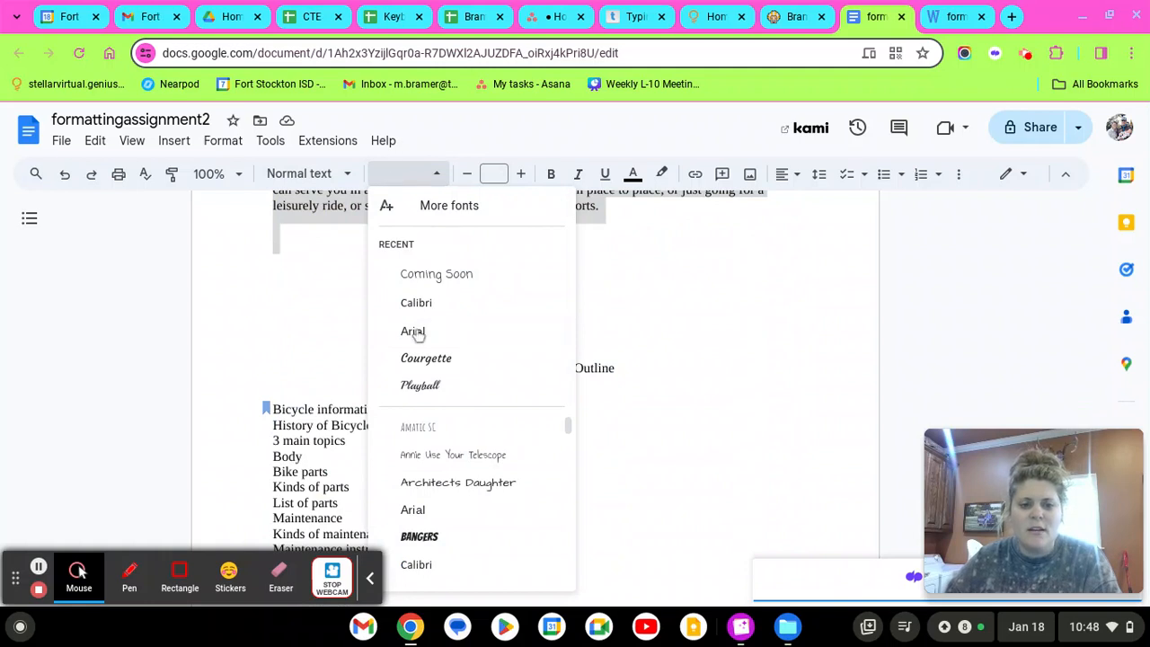
scroll(454, 458, down, 5)
scroll(490, 540, down, 5)
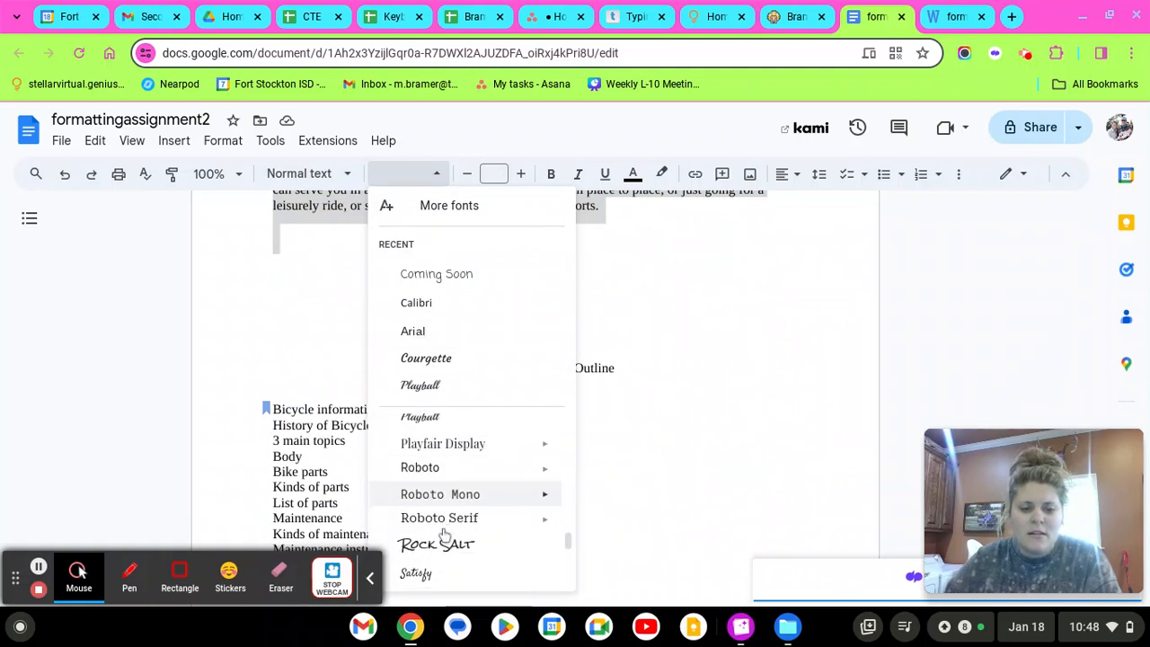
scroll(444, 530, down, 3)
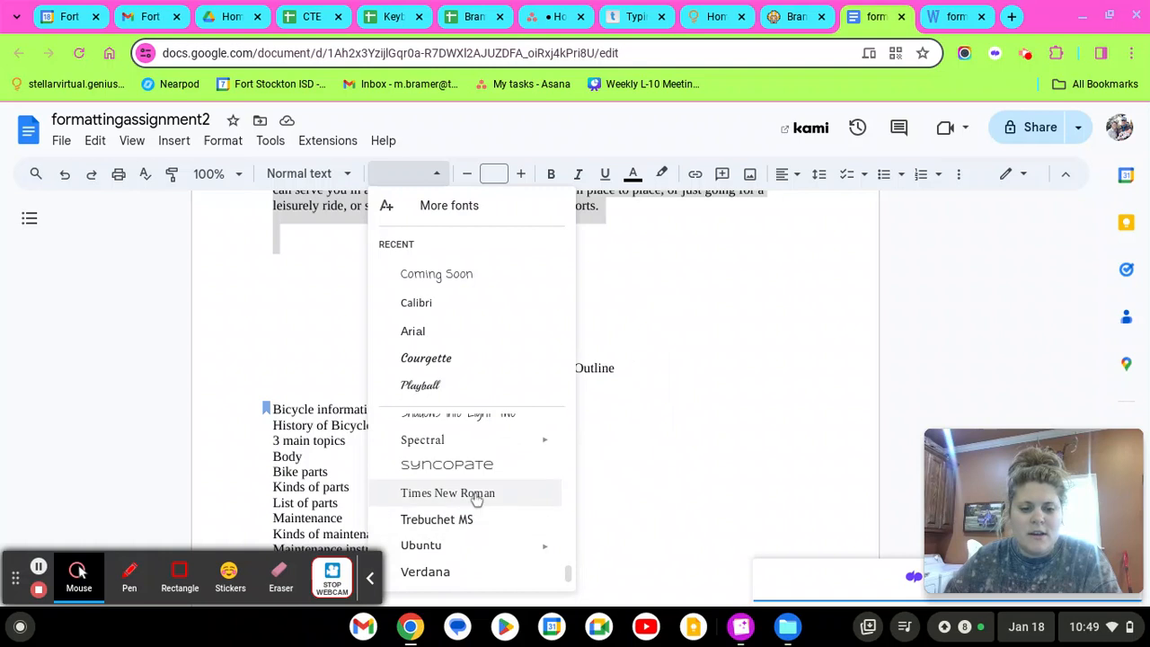
click(477, 493)
click(468, 325)
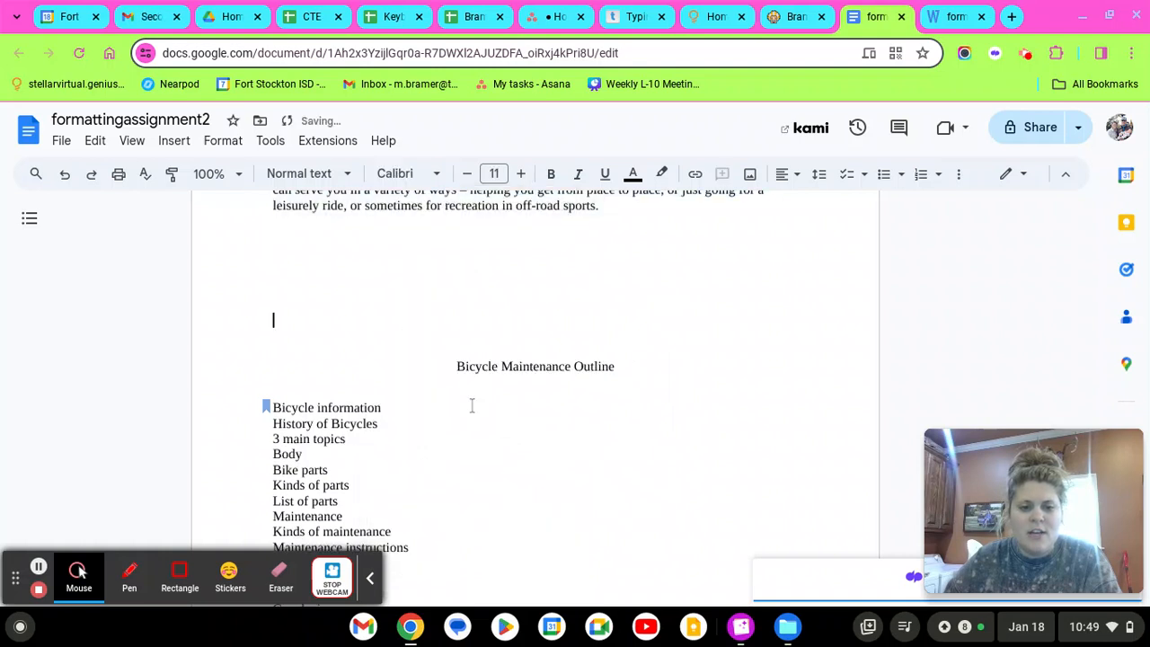
Step: Set the outline list from "Bicycle information" to "Summary" to Times New Roman
scroll(387, 429, down, 1)
drag(266, 283, 372, 551)
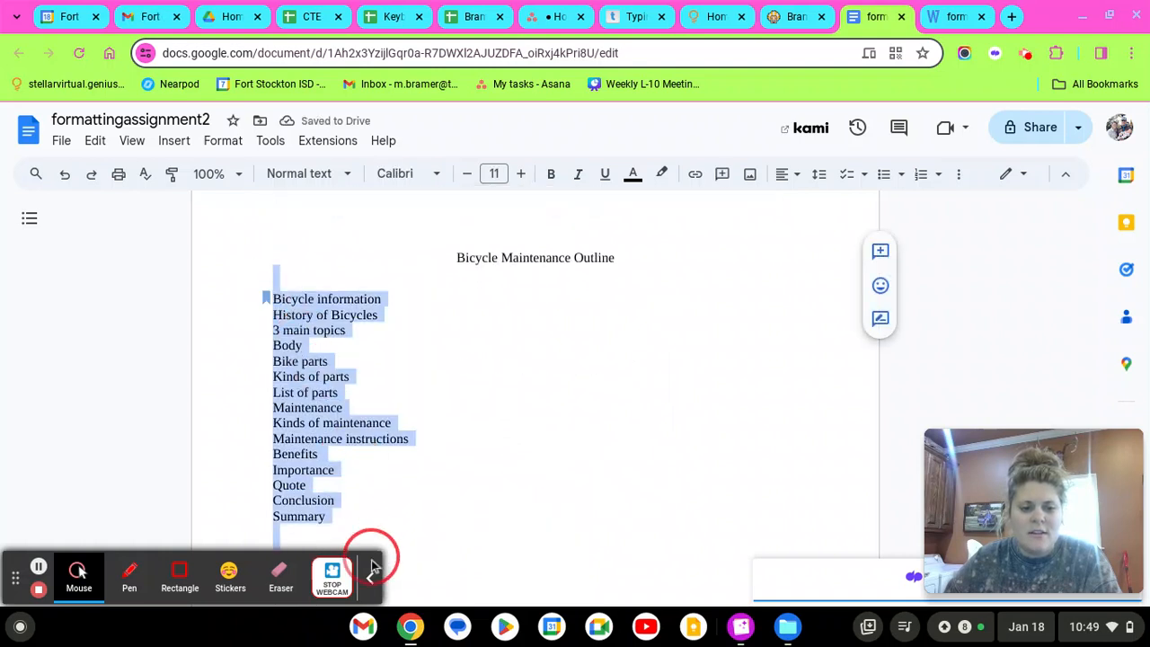
click(444, 176)
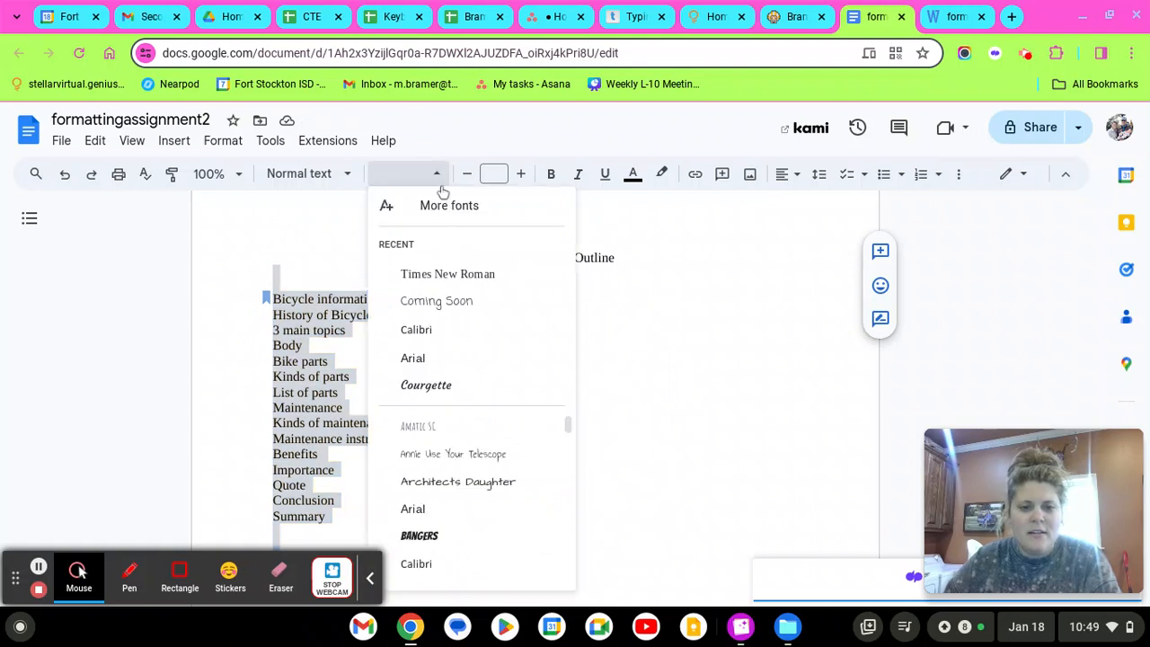
scroll(439, 410, down, 2)
scroll(431, 413, up, 2)
click(423, 274)
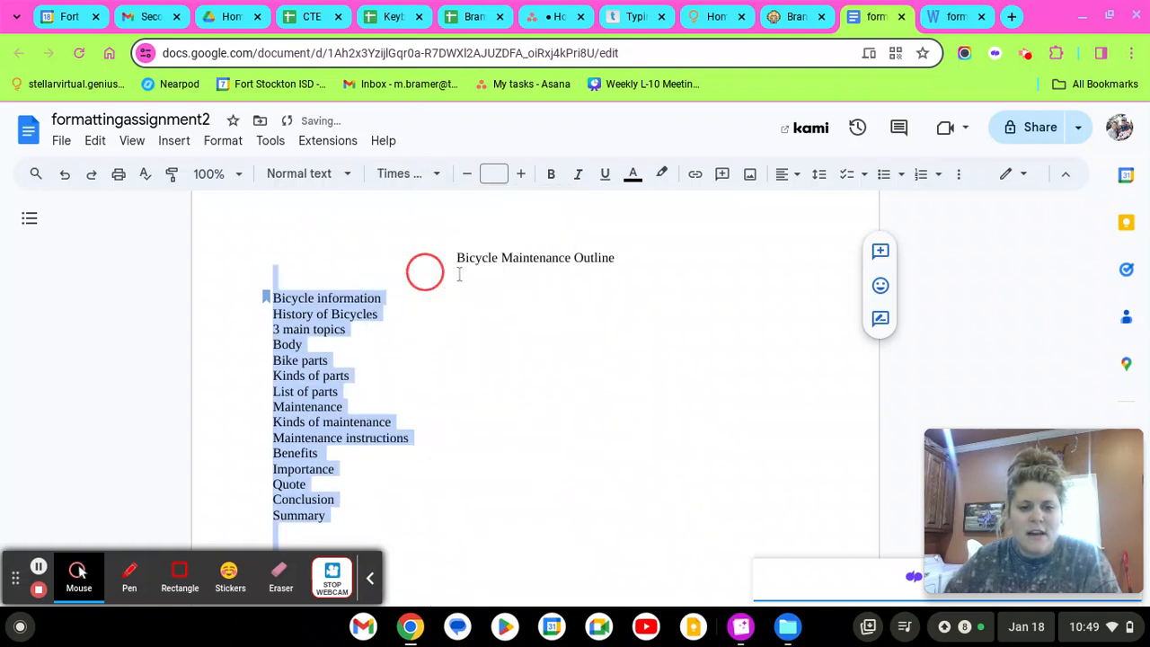
click(569, 472)
Step: Set the name and course title lines at the beginning of the document to Times New Roman
scroll(627, 422, up, 5)
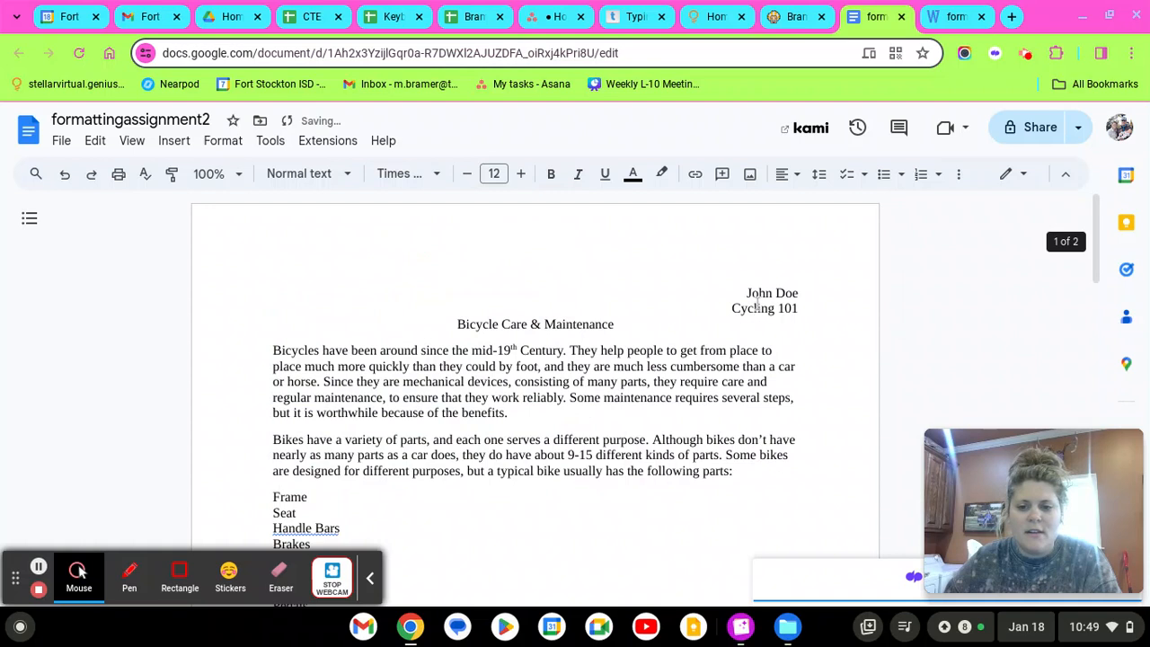
drag(745, 290, 798, 310)
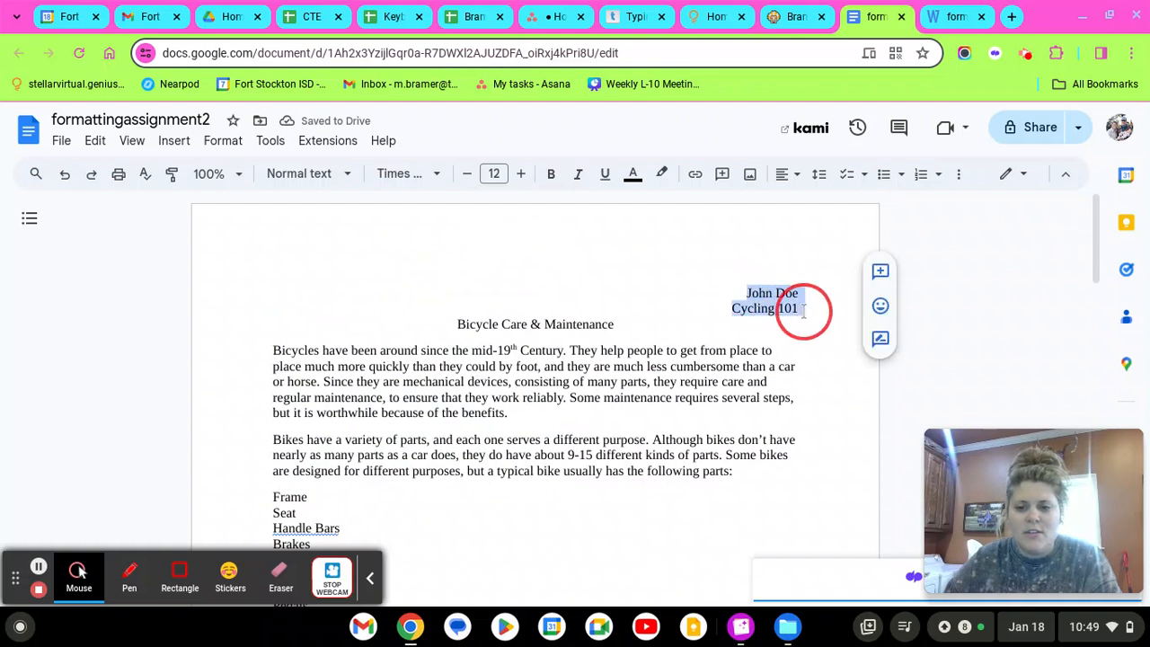
click(439, 176)
click(457, 273)
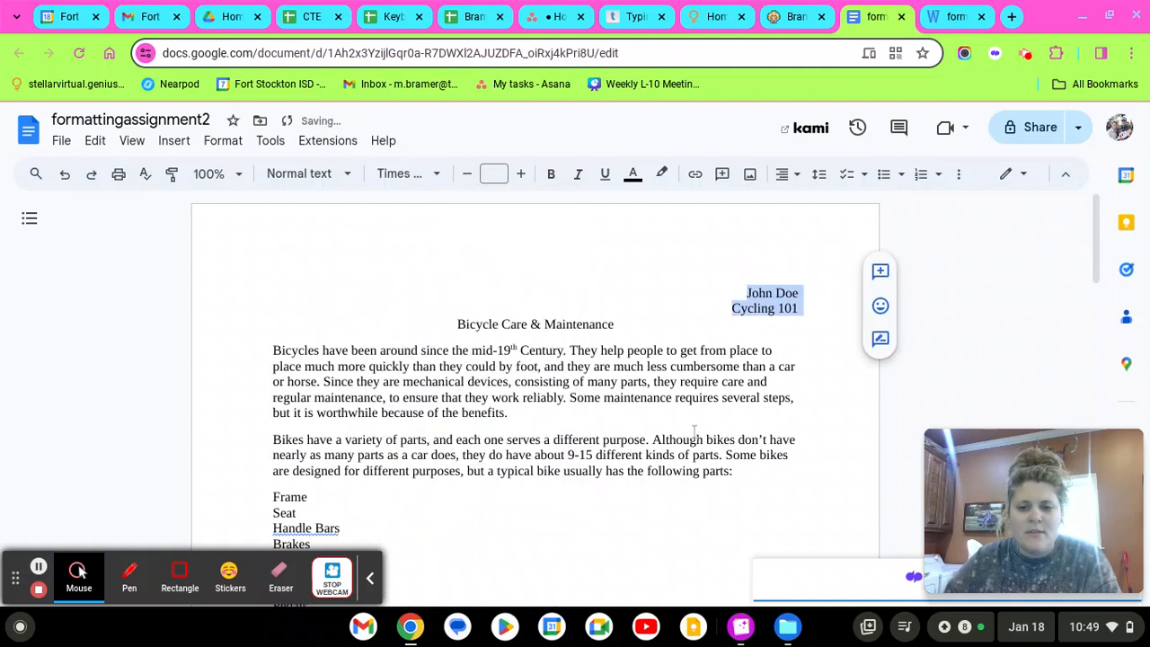
click(703, 506)
Step: Look over the font of the body text and lists, and check the assignment's font requirement for titles
scroll(294, 469, down, 2)
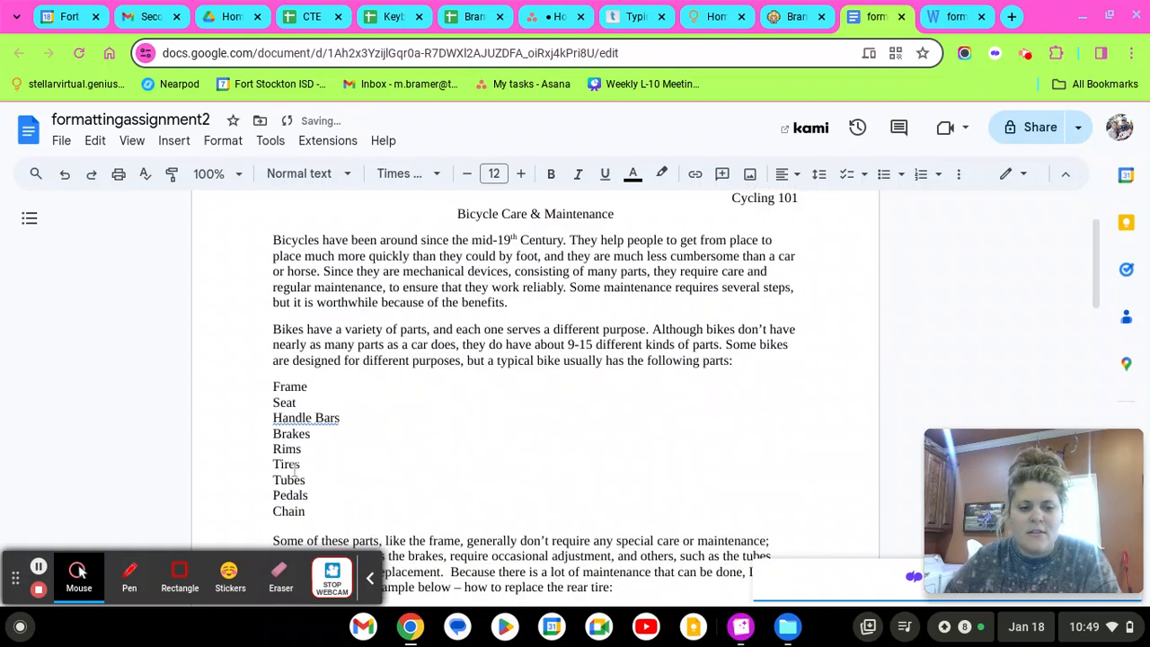
scroll(390, 395, down, 2)
click(452, 517)
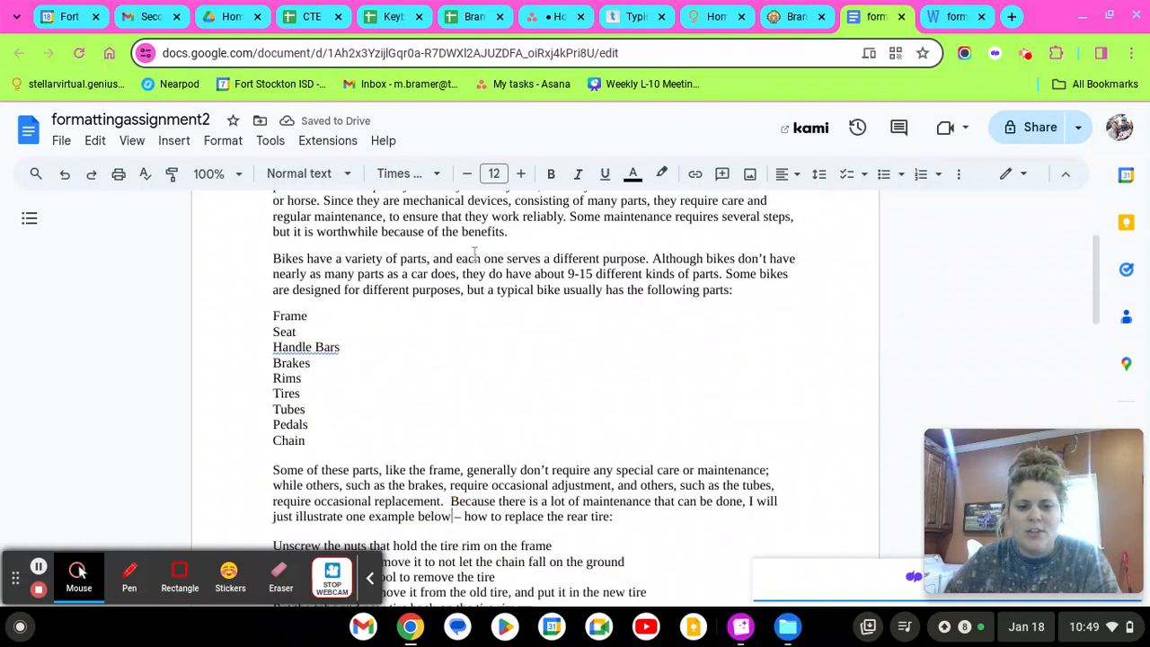
scroll(485, 387, down, 2)
scroll(500, 381, up, 4)
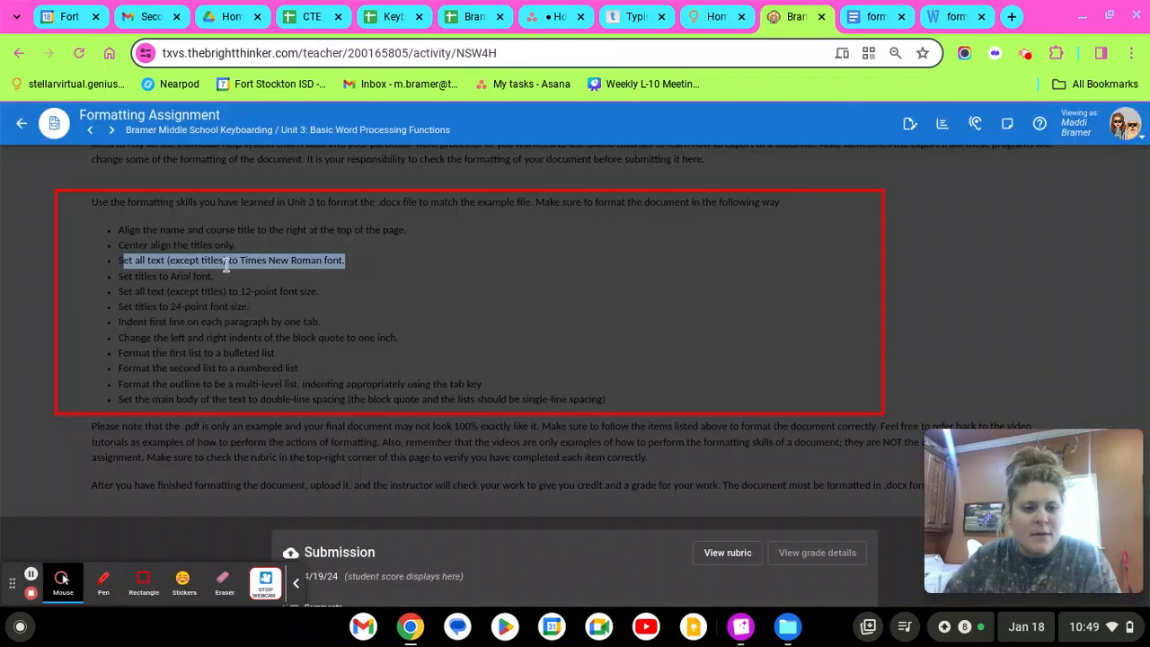
click(207, 284)
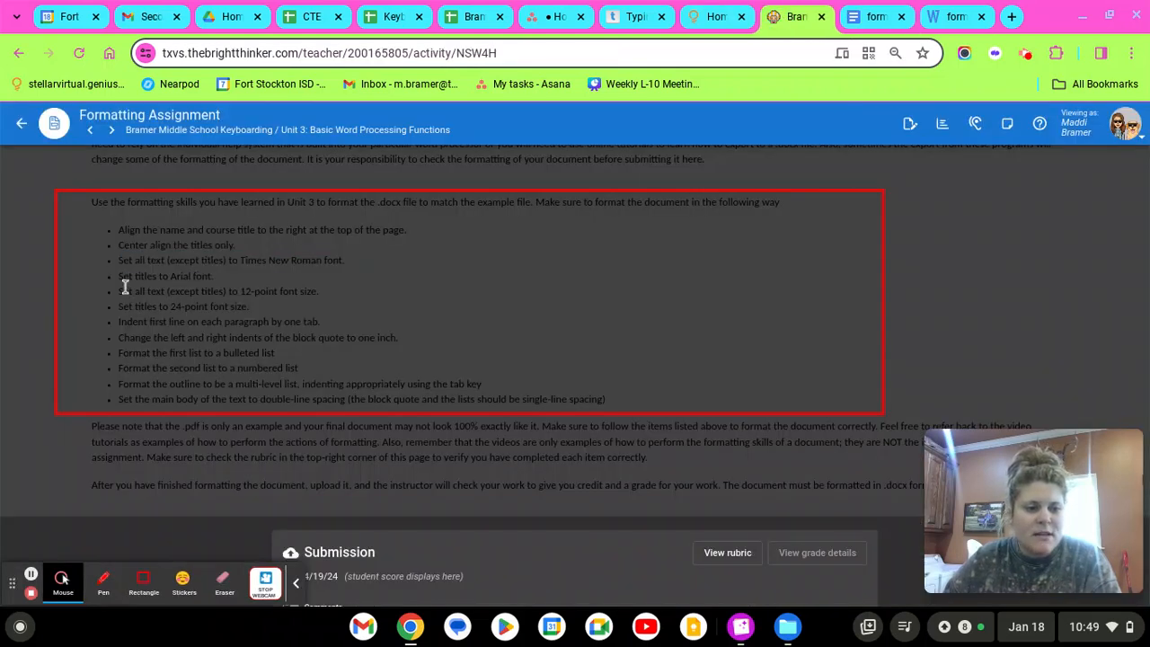
mouse_move(126, 290)
mouse_down()
mouse_move(223, 275)
mouse_move(122, 274)
mouse_up()
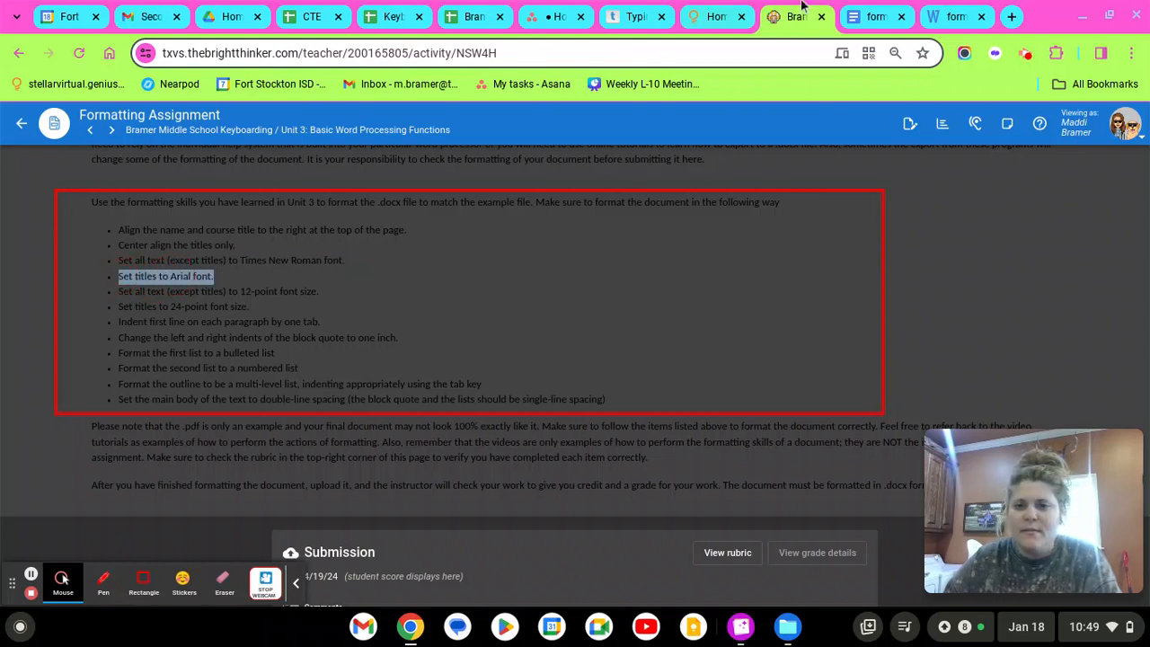
Step: Set the "Bicycle Care & Maintenance" title in the formattingassignment2 document to Arial
click(874, 17)
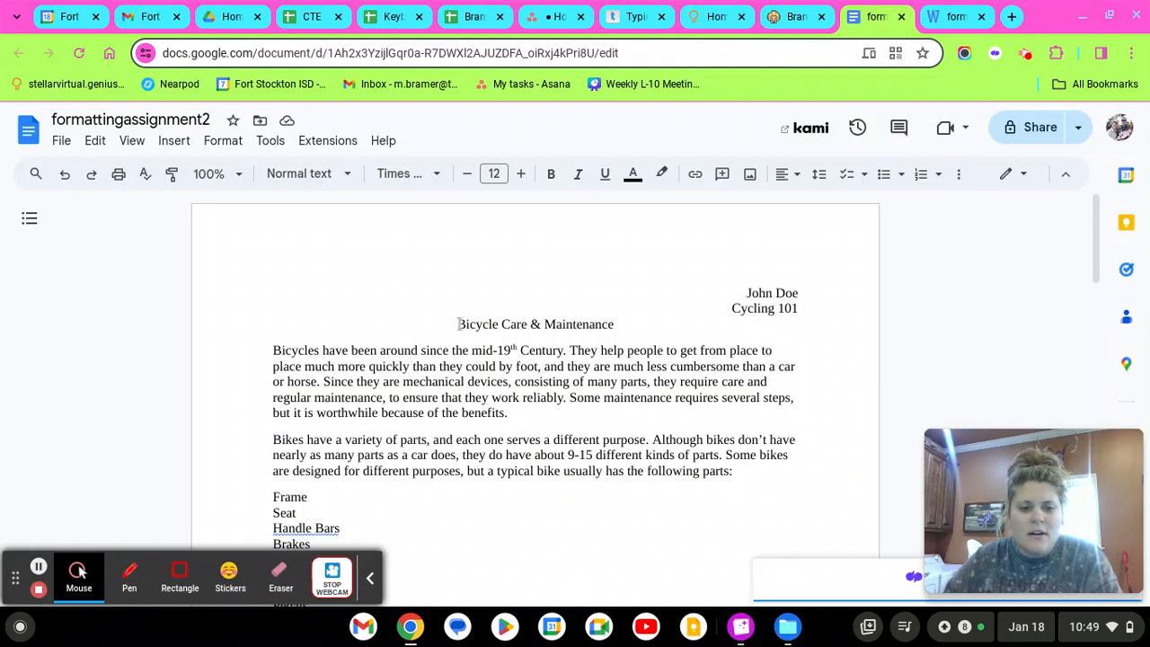
drag(458, 324, 634, 321)
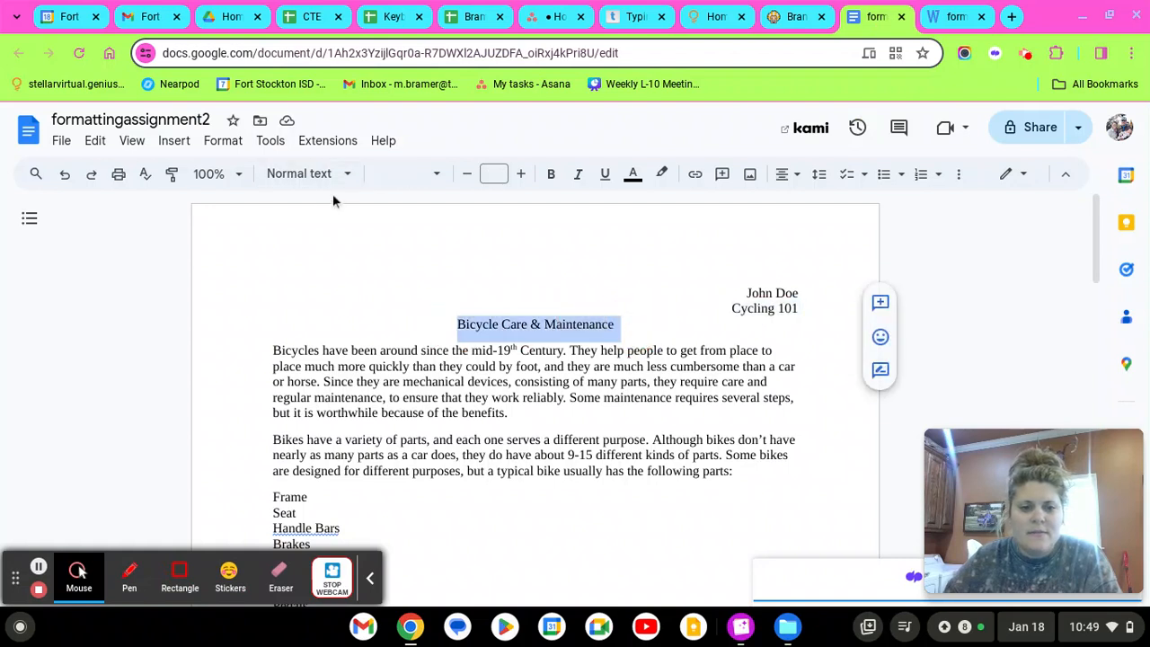
click(410, 176)
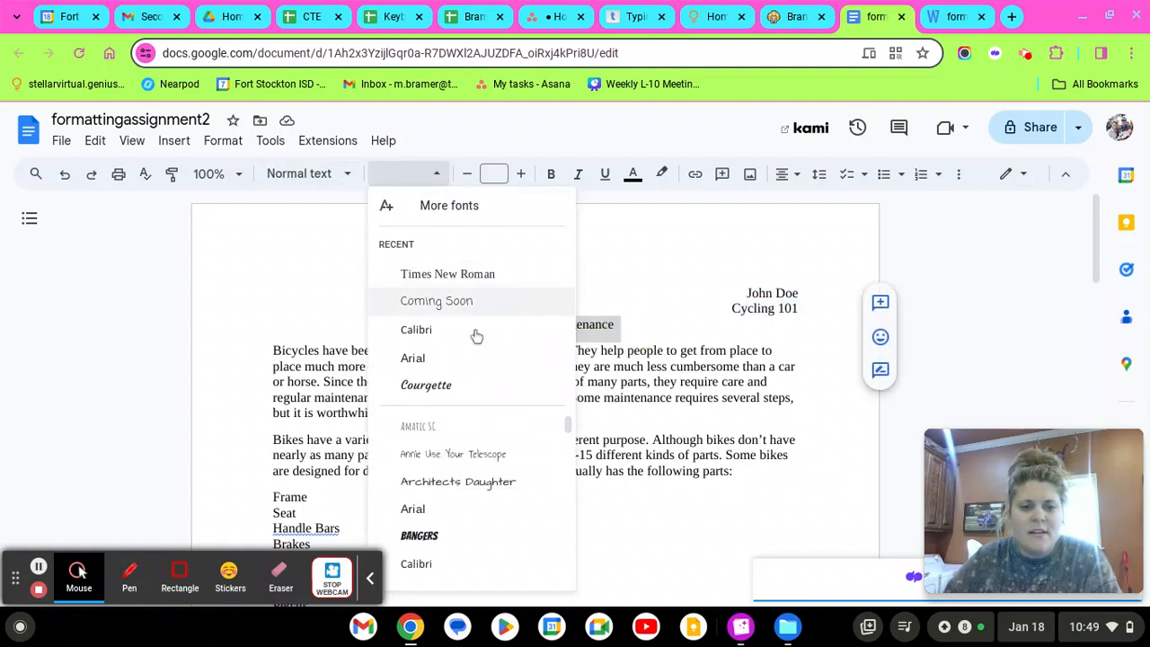
click(467, 357)
click(613, 526)
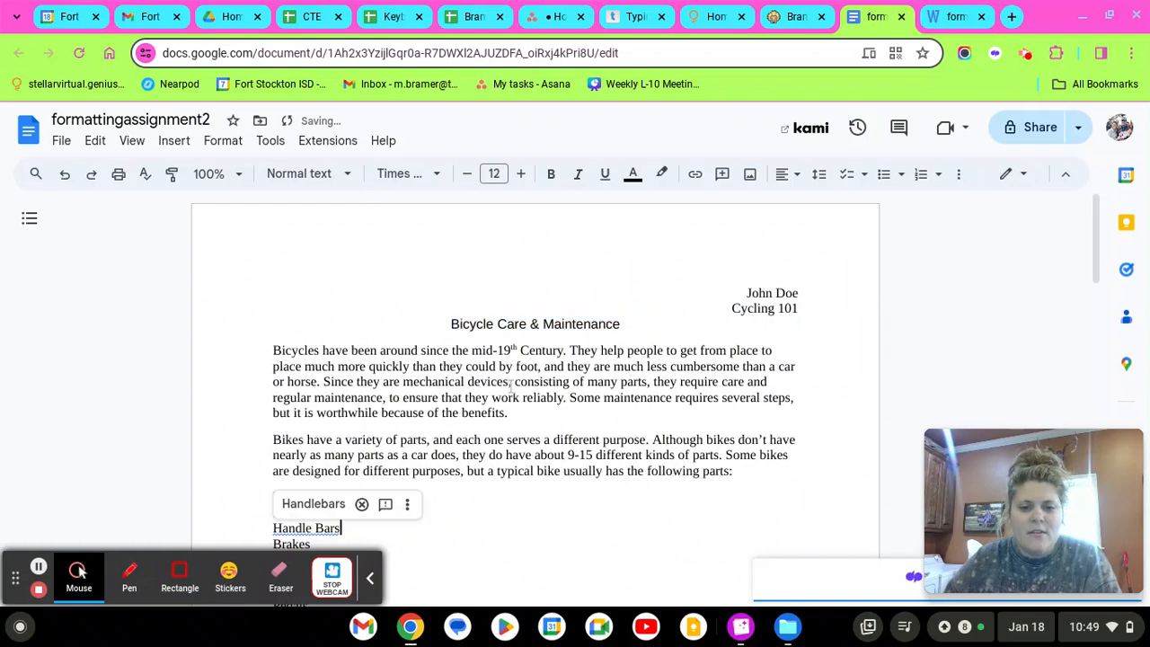
Step: Set the "Bicycle Maintenance Outline" title above the outline list to Arial
scroll(571, 494, down, 15)
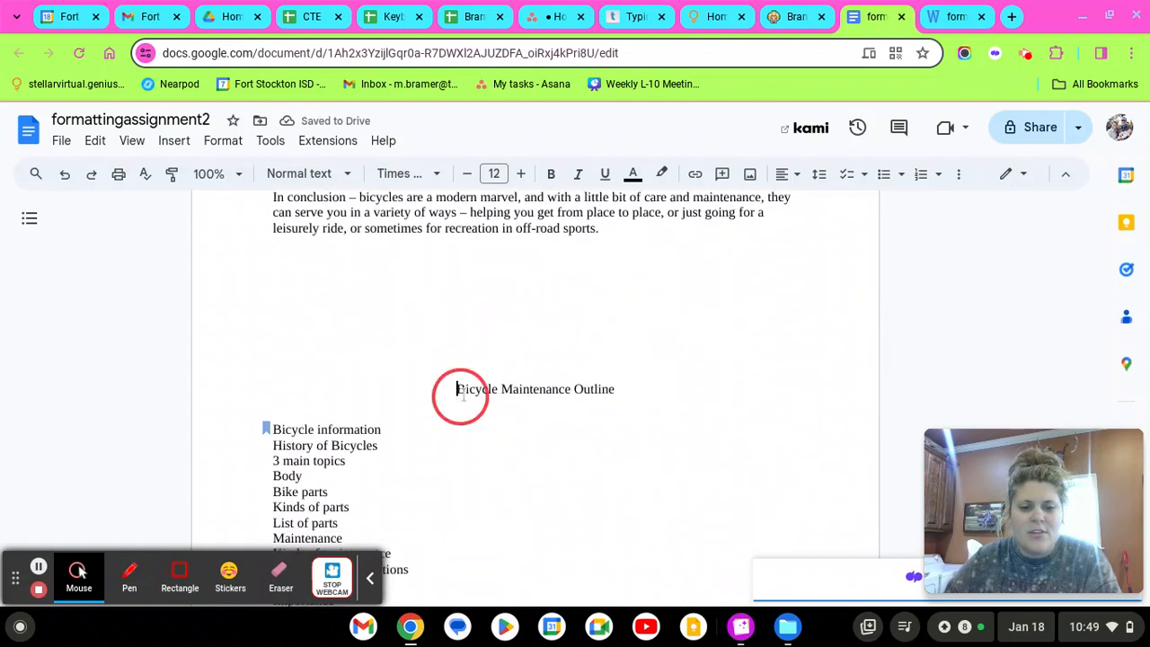
drag(455, 390, 624, 390)
click(421, 174)
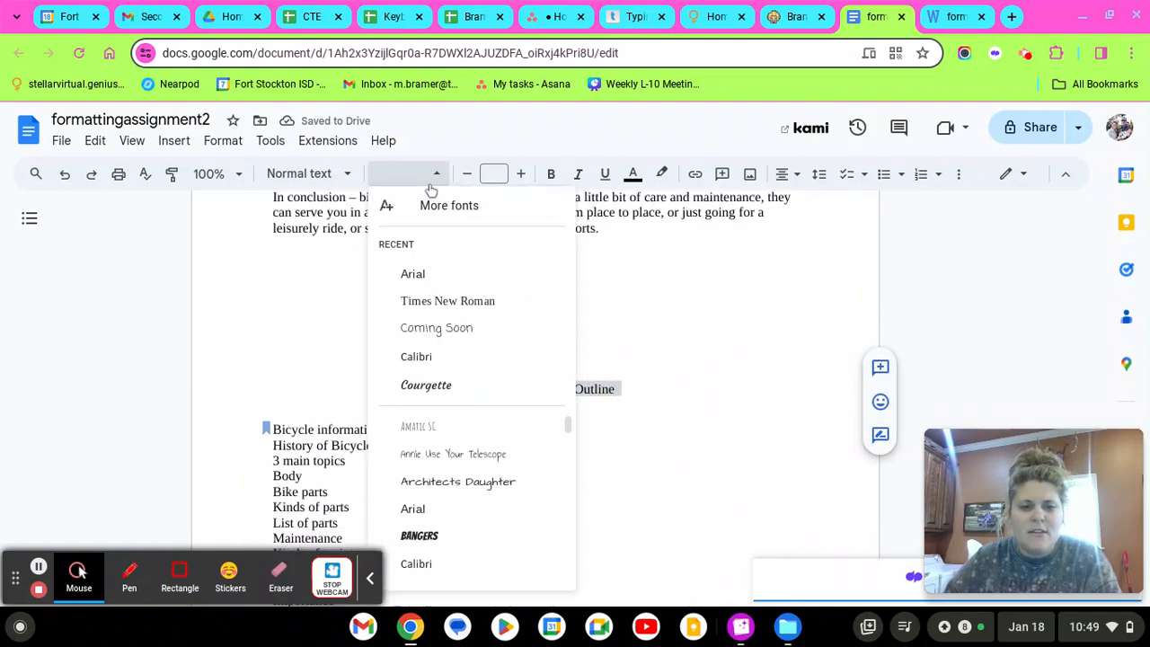
click(426, 272)
click(730, 397)
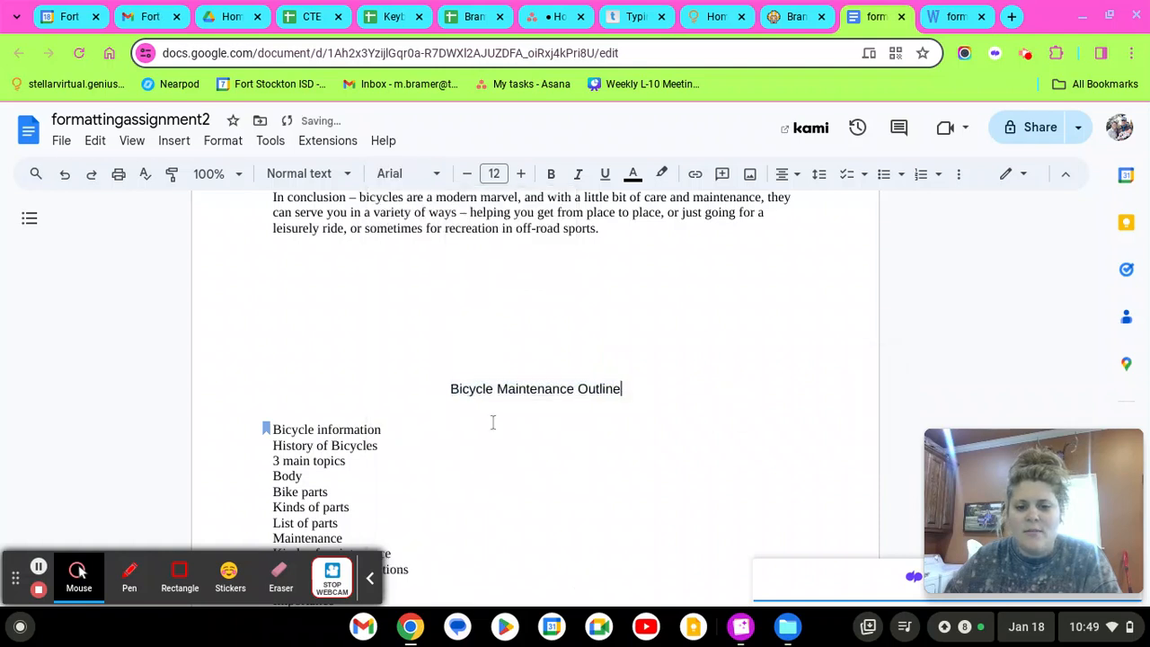
Step: Check the assignment's font size requirement for non-title text and set the outline list from "Bicycle information" to "Summary" to 12 point
click(787, 16)
click(263, 273)
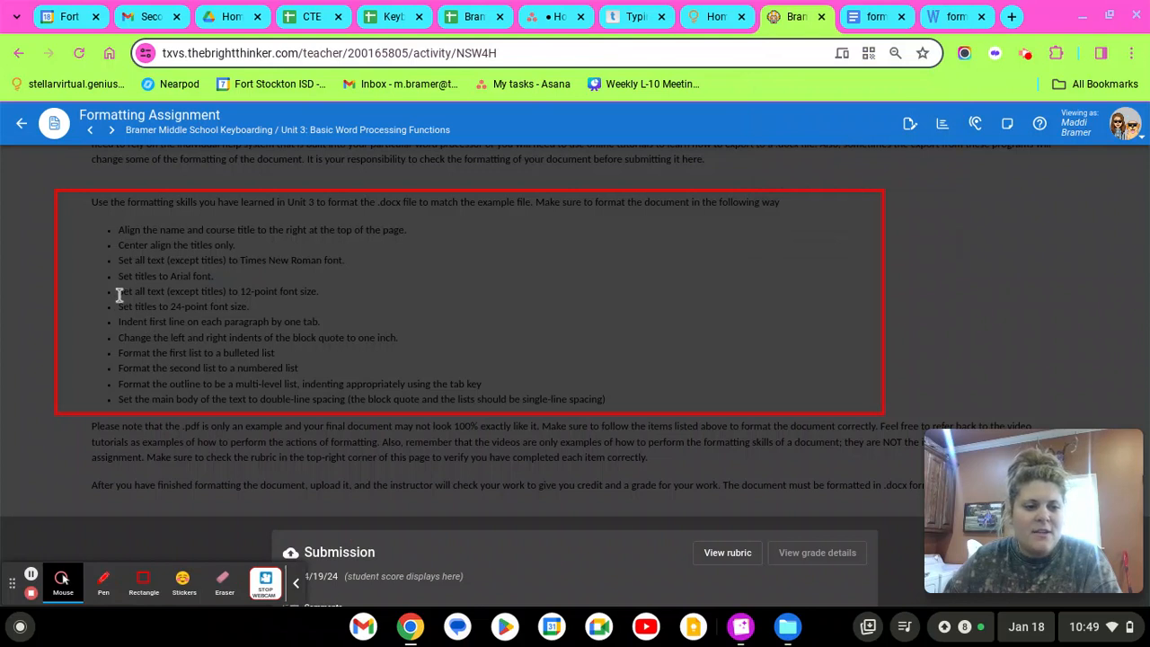
drag(145, 291, 312, 290)
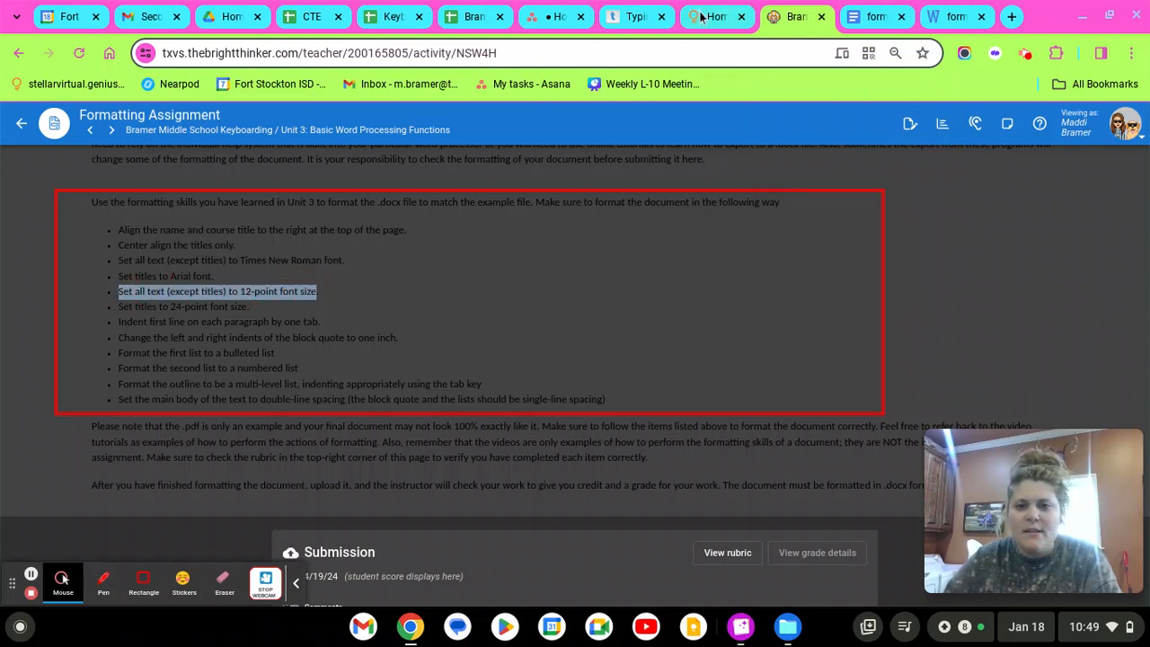
click(876, 16)
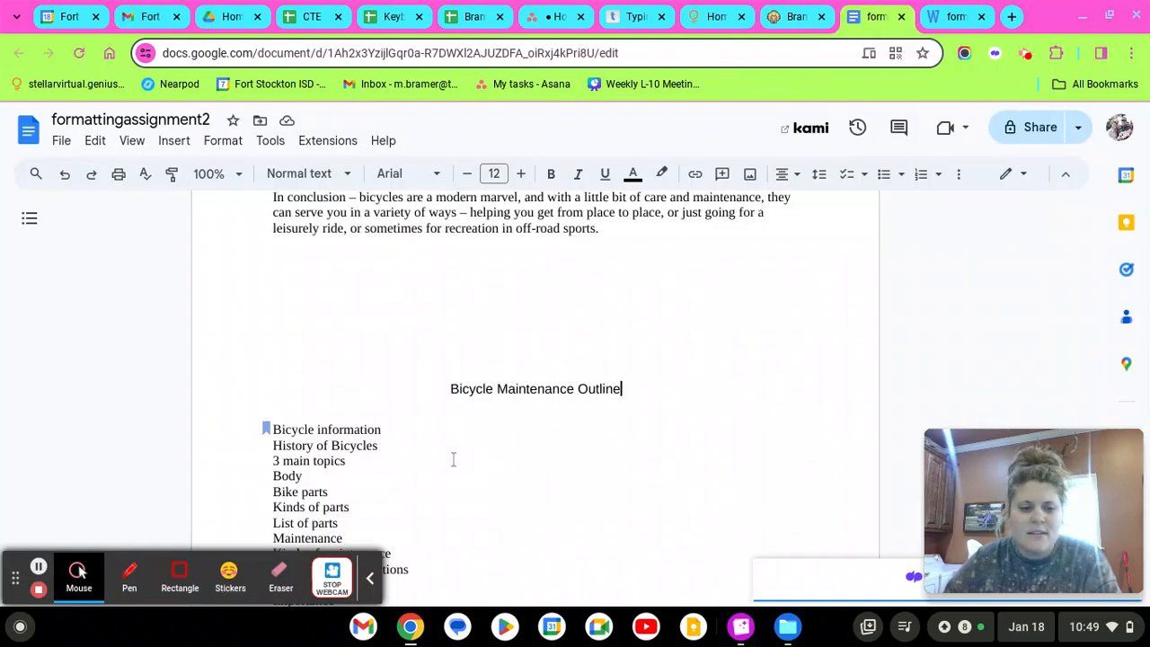
drag(267, 430, 393, 623)
scroll(413, 474, down, 3)
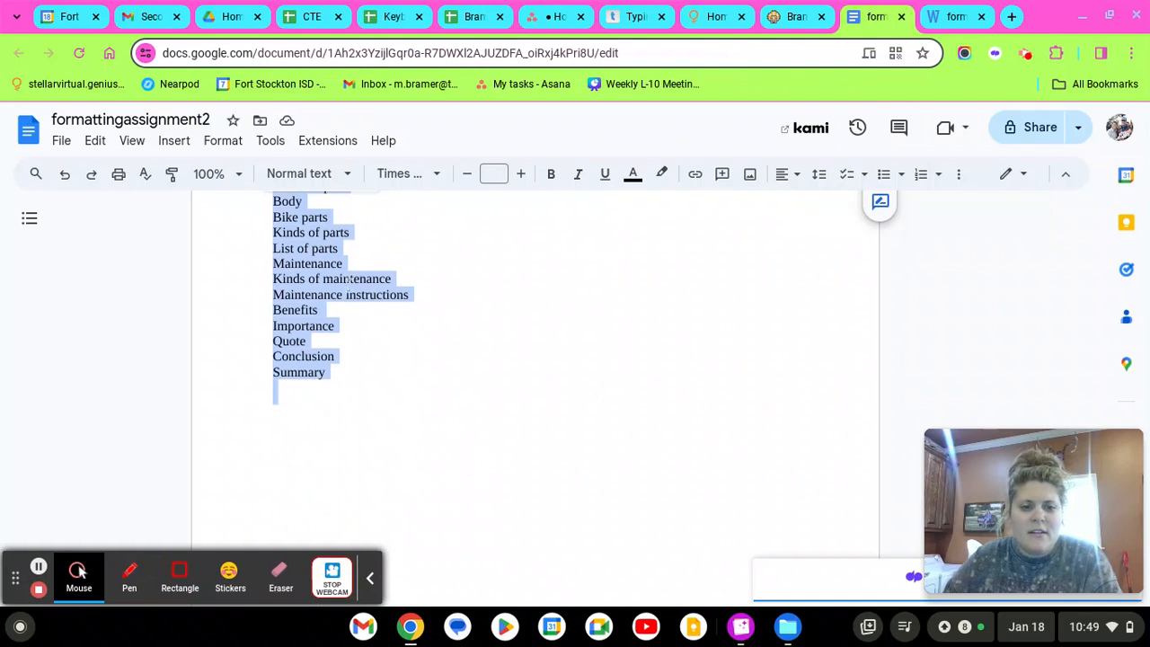
click(497, 175)
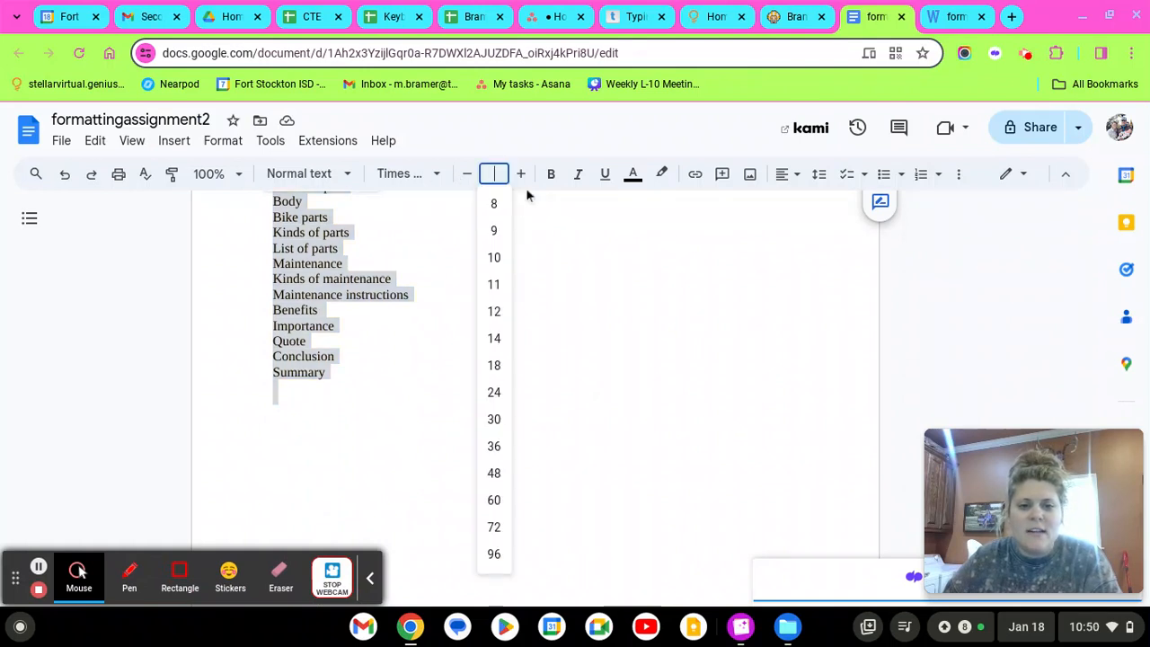
click(494, 311)
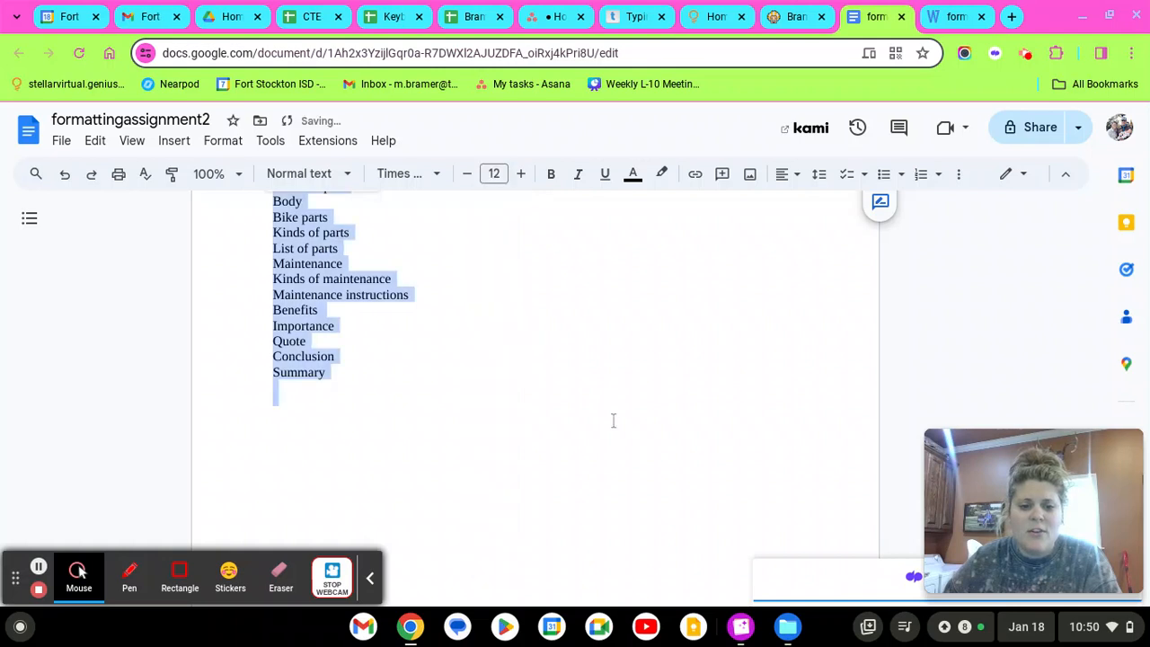
click(531, 350)
Step: Set the main body text, from the first paragraph through the conclusion, to 12-point font size
scroll(557, 350, up, 5)
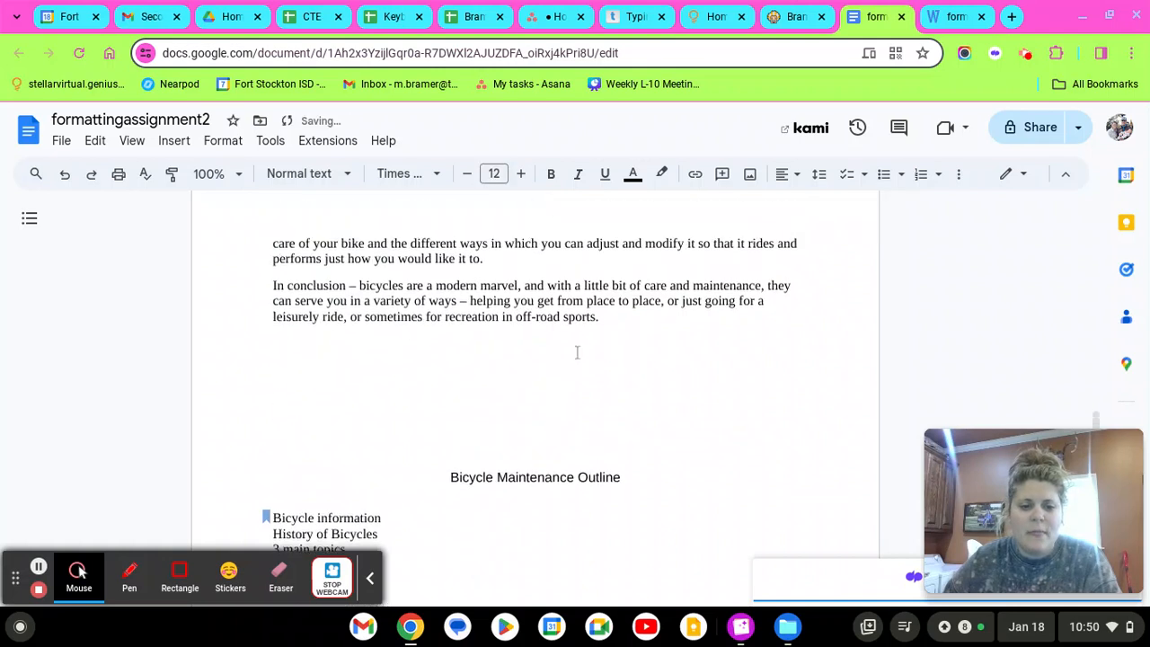
drag(617, 319, 254, 302)
click(496, 173)
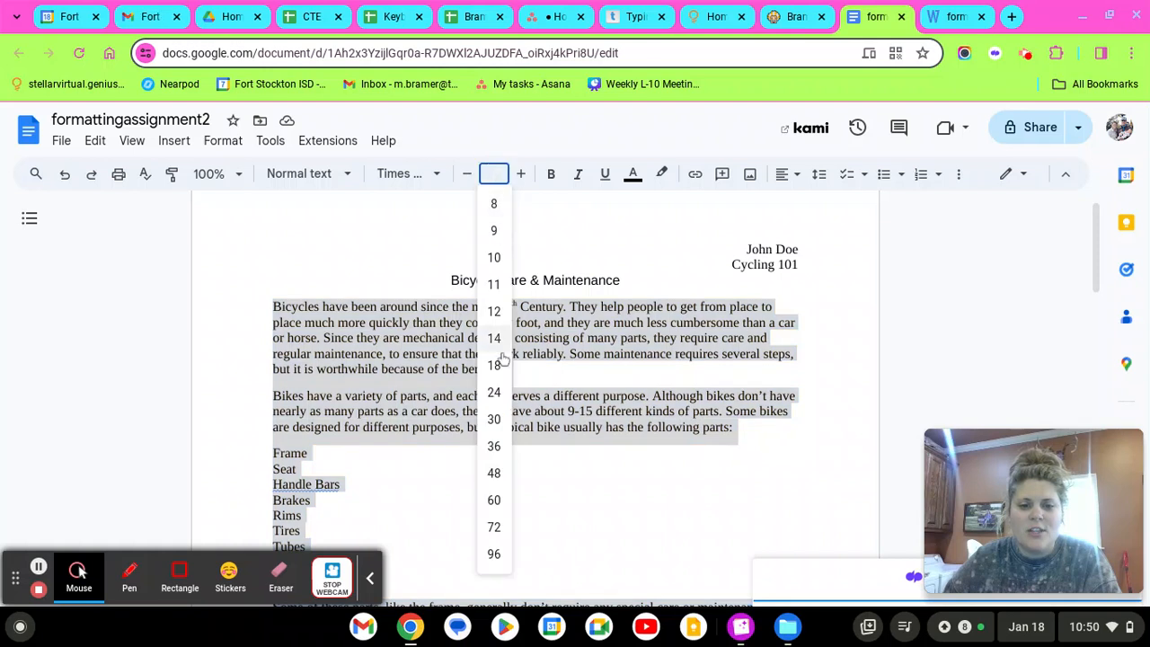
click(493, 310)
Step: Set the name and course title lines at the beginning of the document to 12-point font size
drag(729, 261, 805, 267)
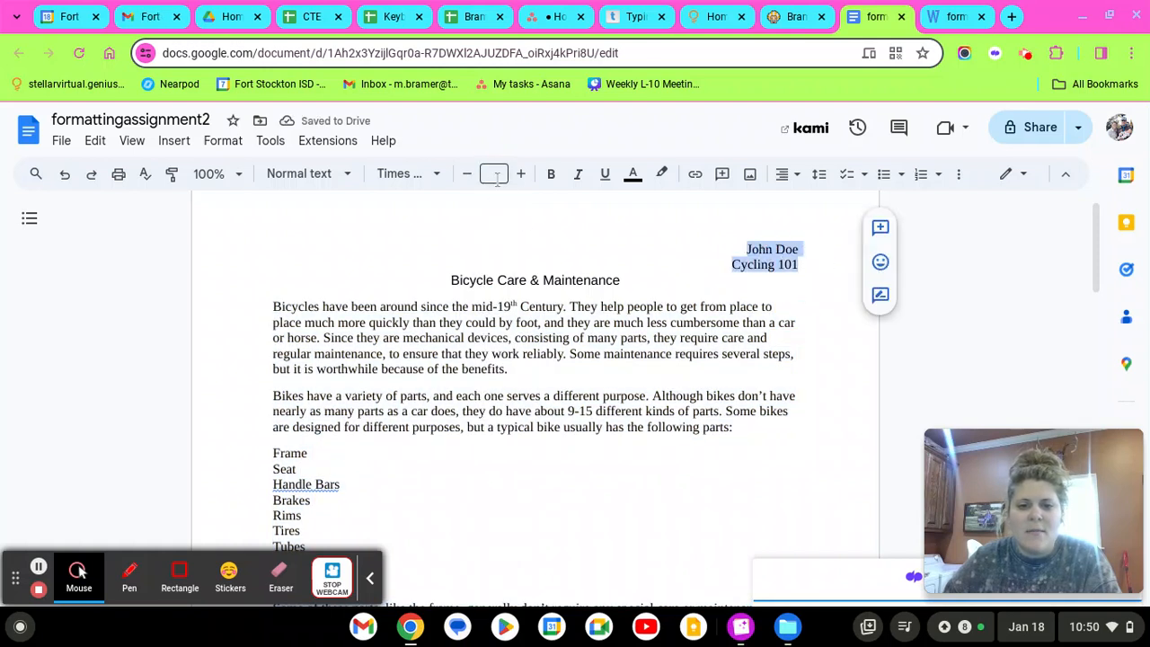
click(496, 177)
click(495, 313)
click(693, 460)
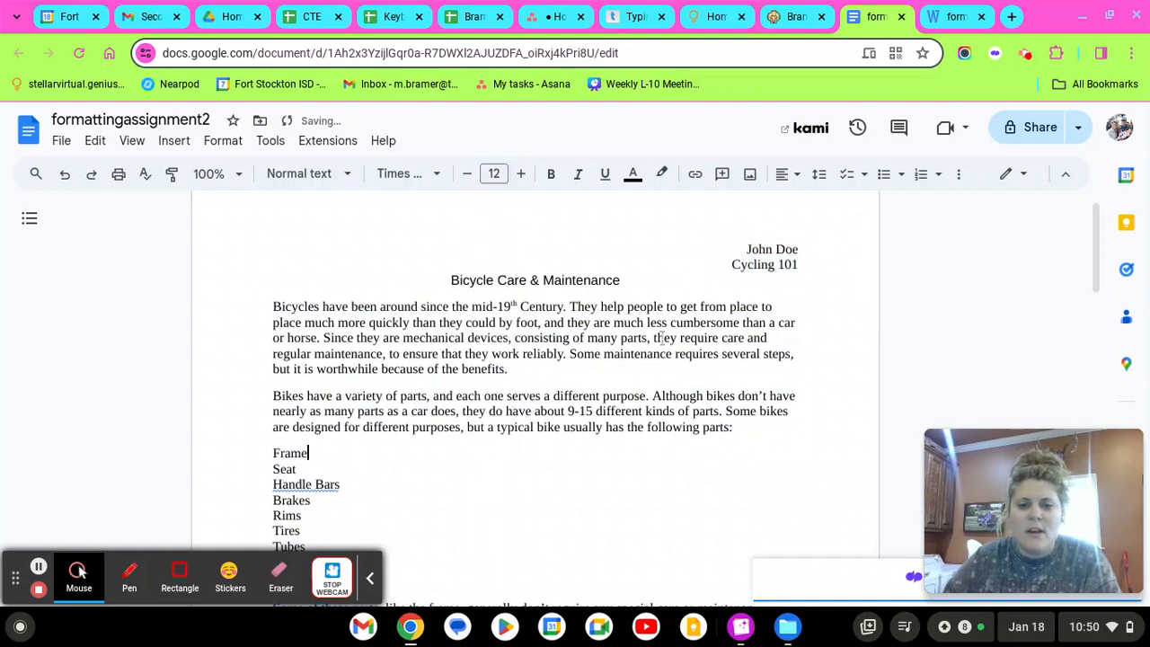
Step: Check the font and size applied to the first title, the second paragraph and the bike parts list
click(621, 280)
click(511, 426)
click(289, 484)
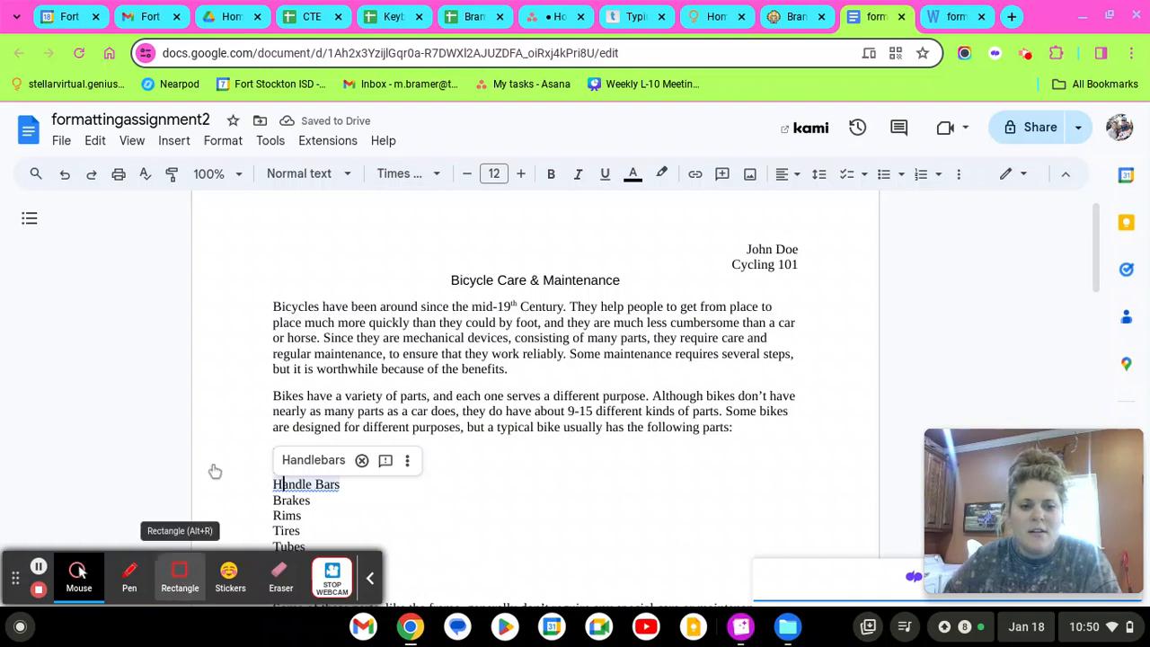
click(179, 575)
drag(342, 160, 564, 214)
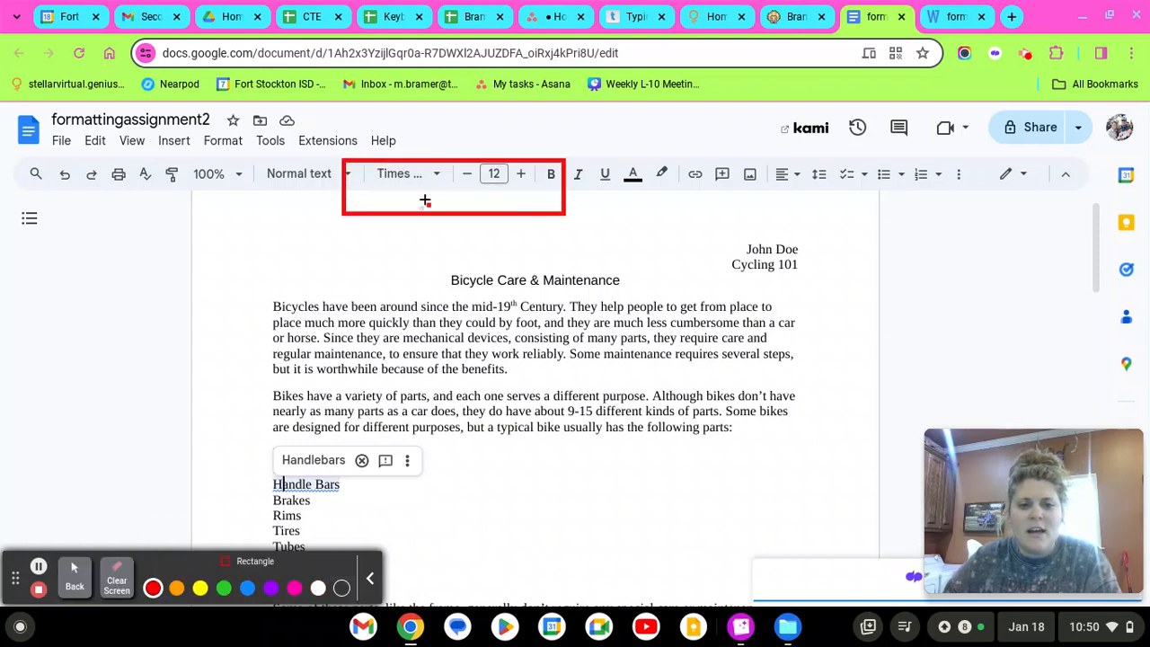
click(117, 580)
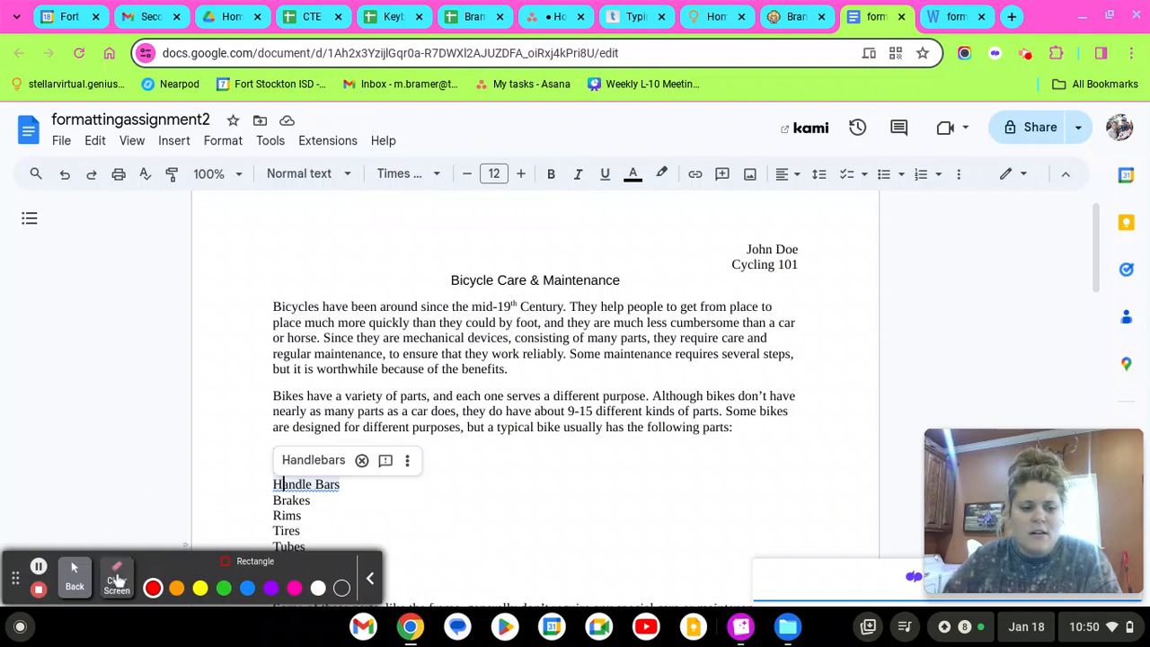
click(75, 575)
Step: Check the assignment's title size requirement and set the "Bicycle Care & Maintenance" title to 24 point
click(777, 17)
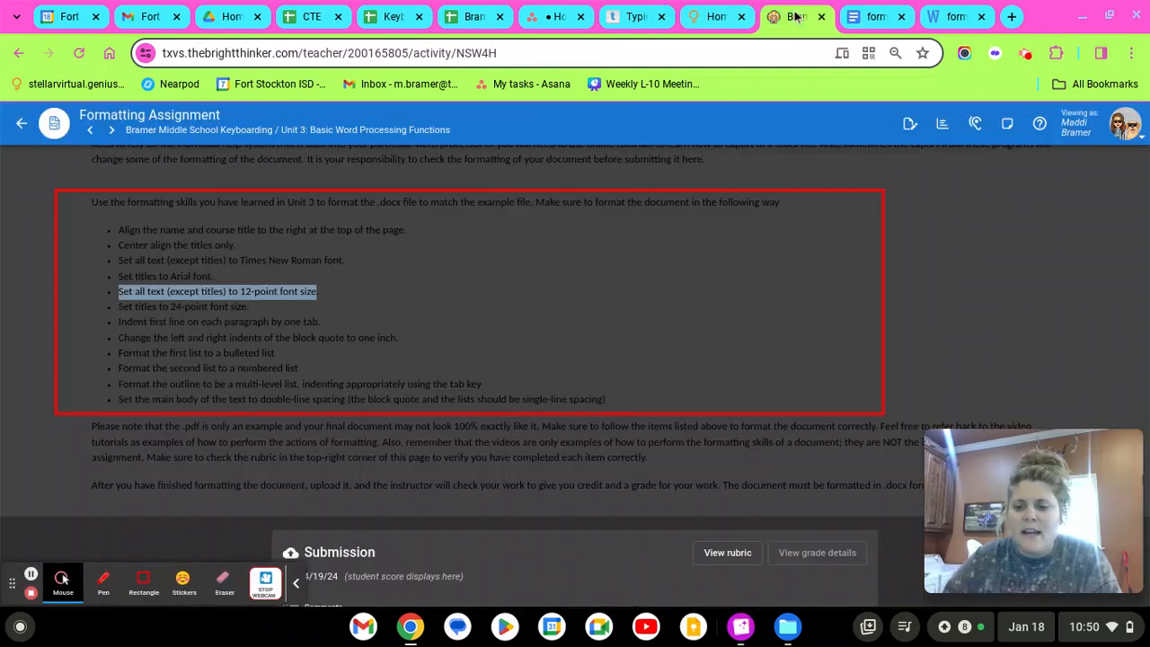
click(222, 322)
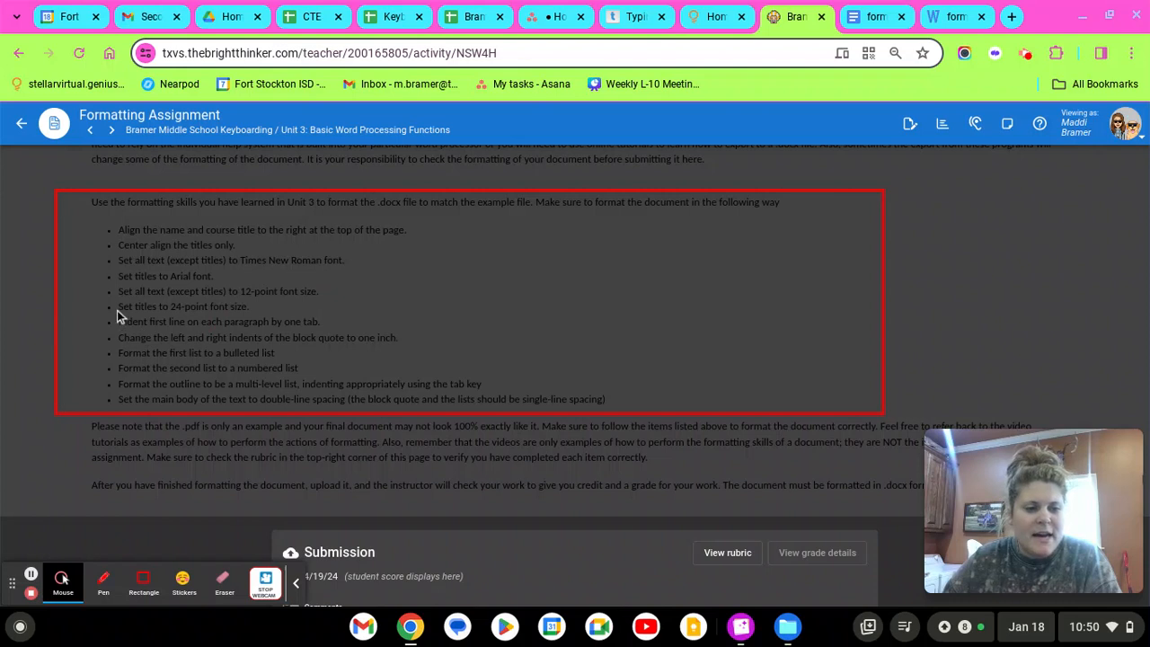
drag(117, 310, 252, 307)
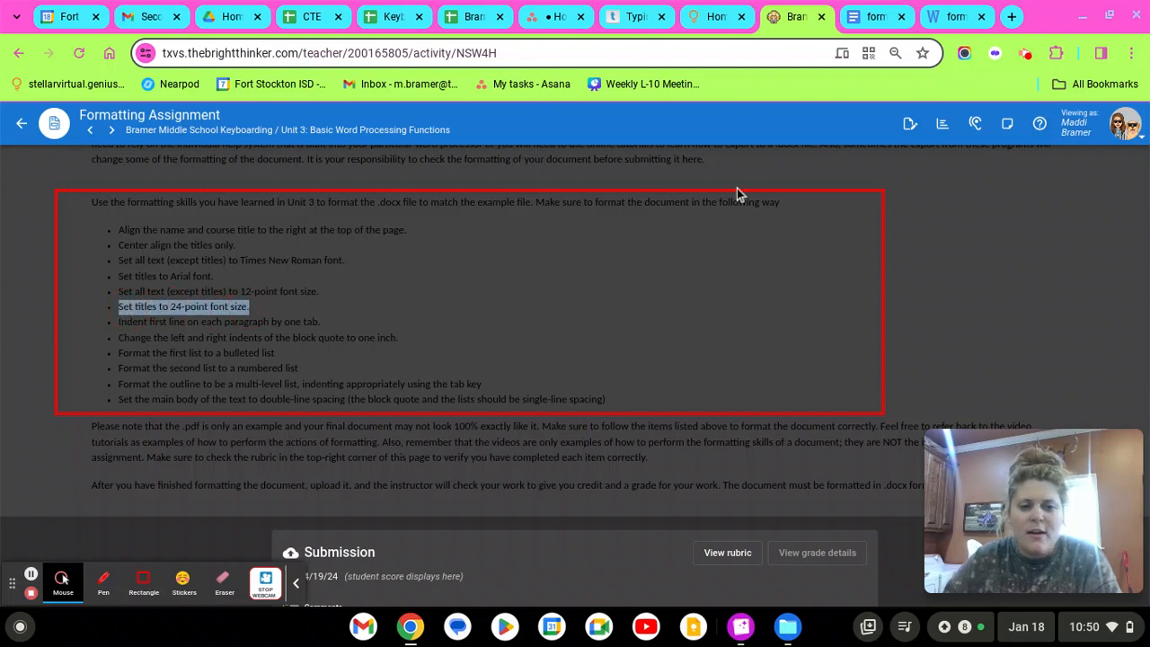
click(872, 16)
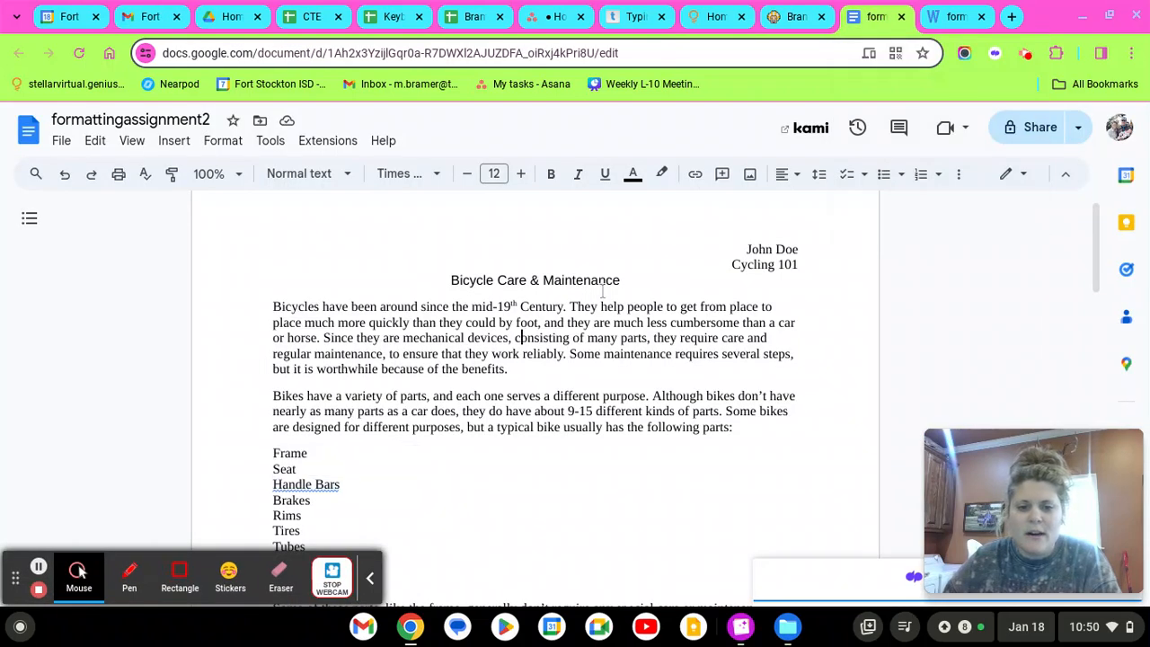
drag(620, 279, 398, 282)
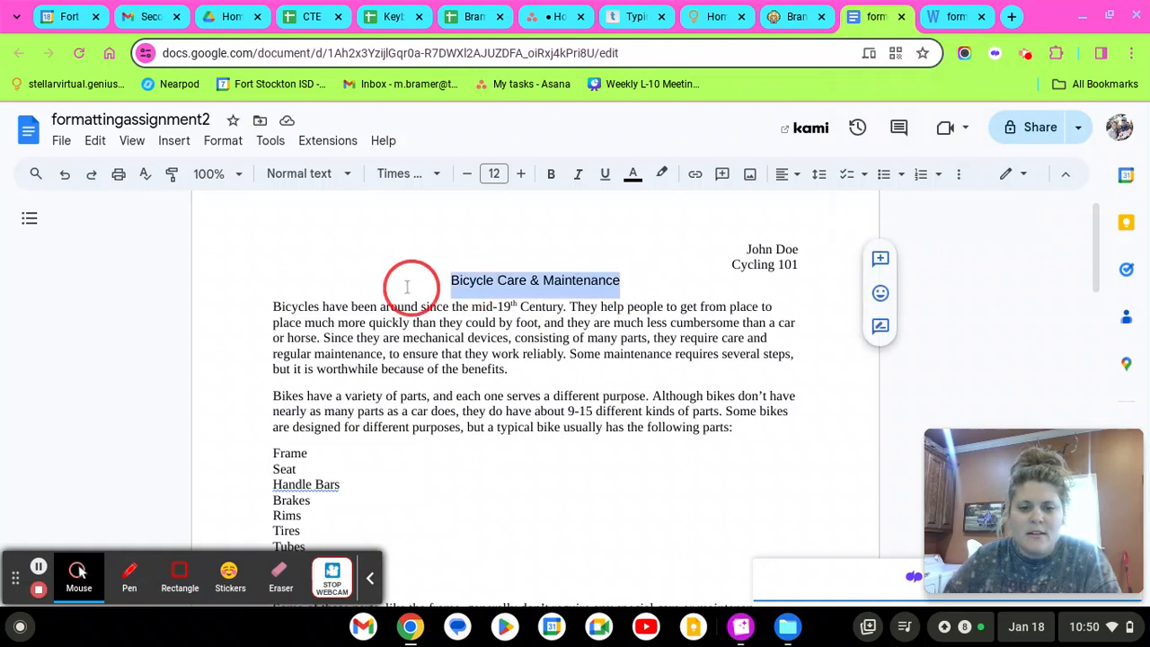
click(495, 173)
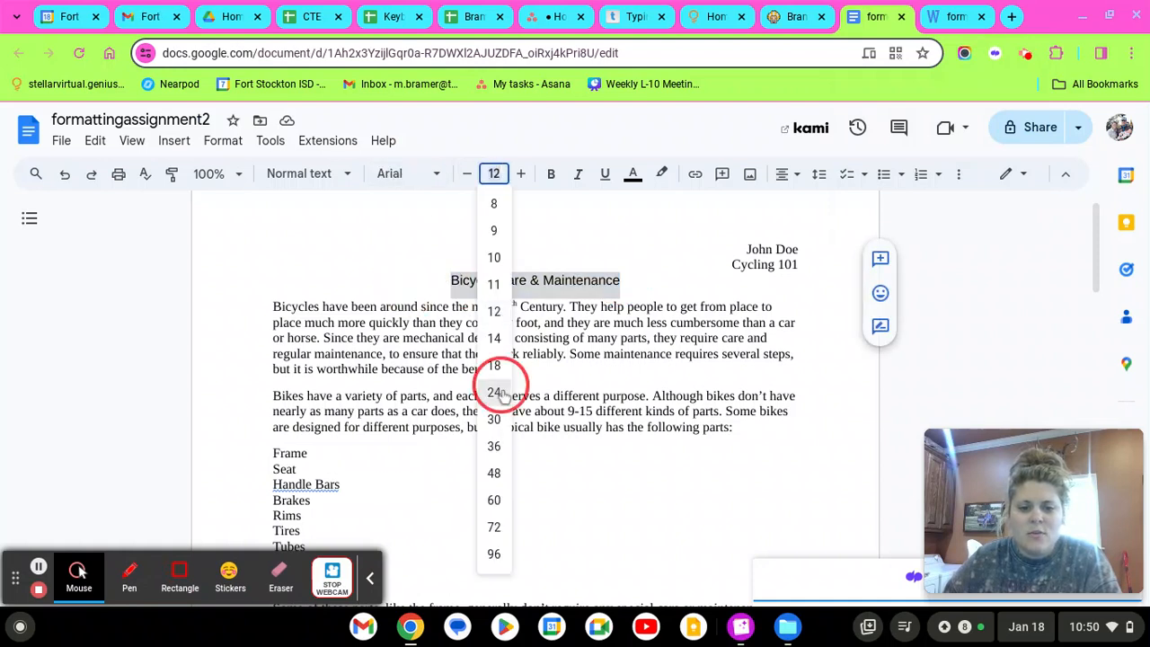
click(493, 393)
click(622, 500)
Step: Set the "Bicycle Maintenance Outline" title to 24-point font size
scroll(593, 449, down, 15)
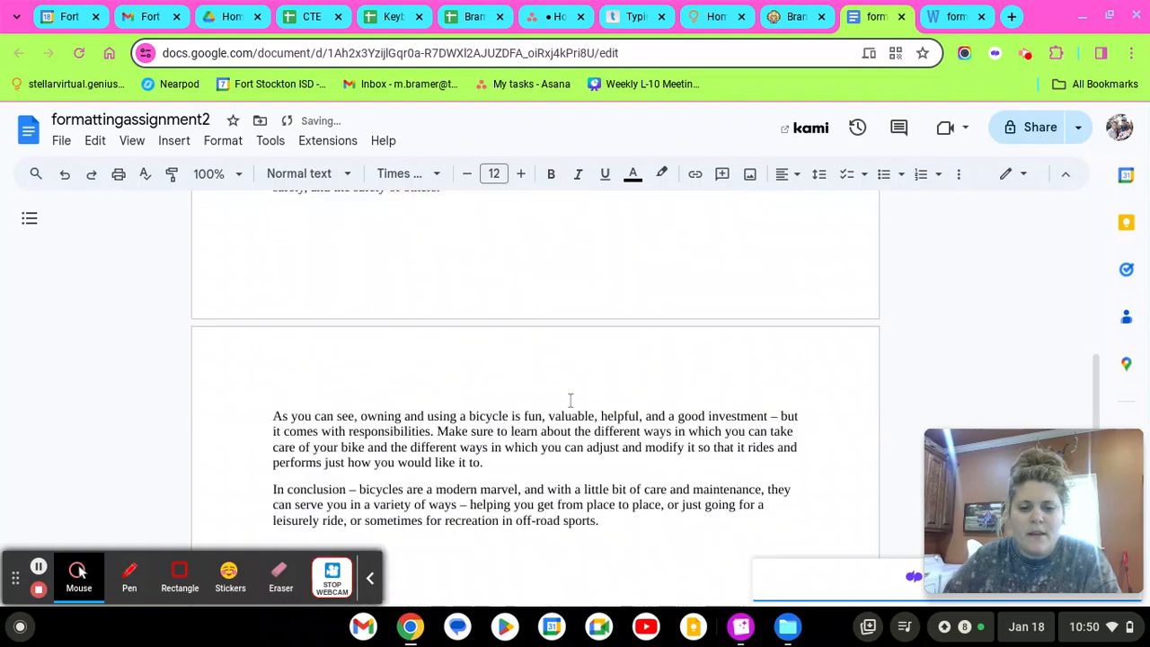
scroll(569, 401, up, 4)
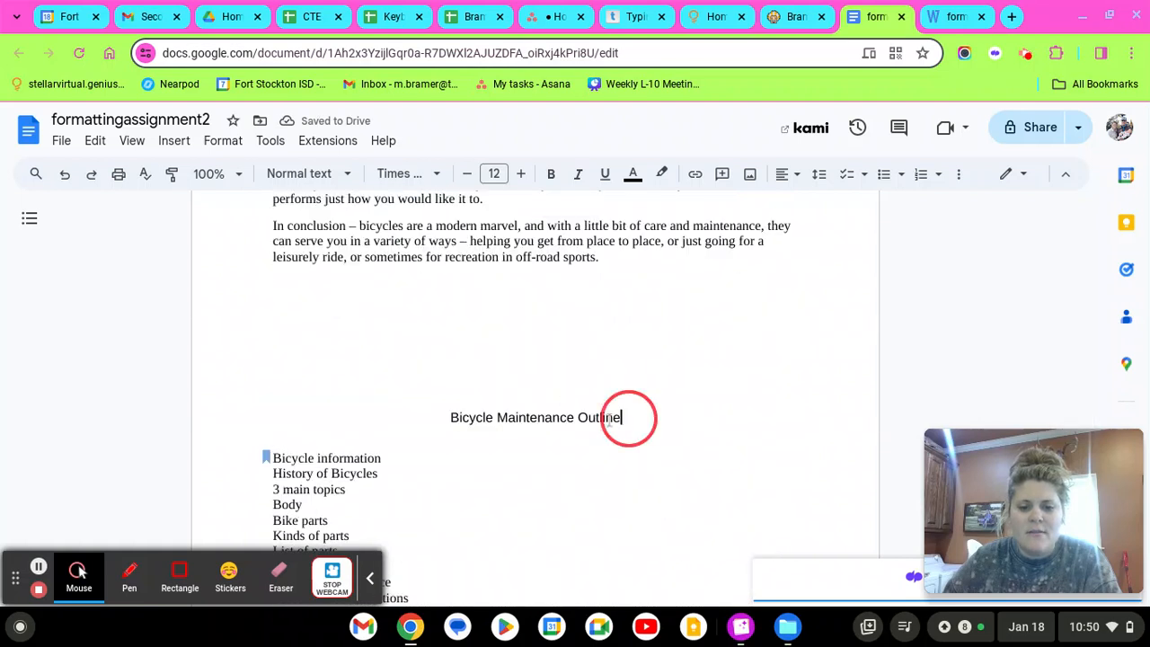
drag(625, 417, 441, 417)
click(493, 174)
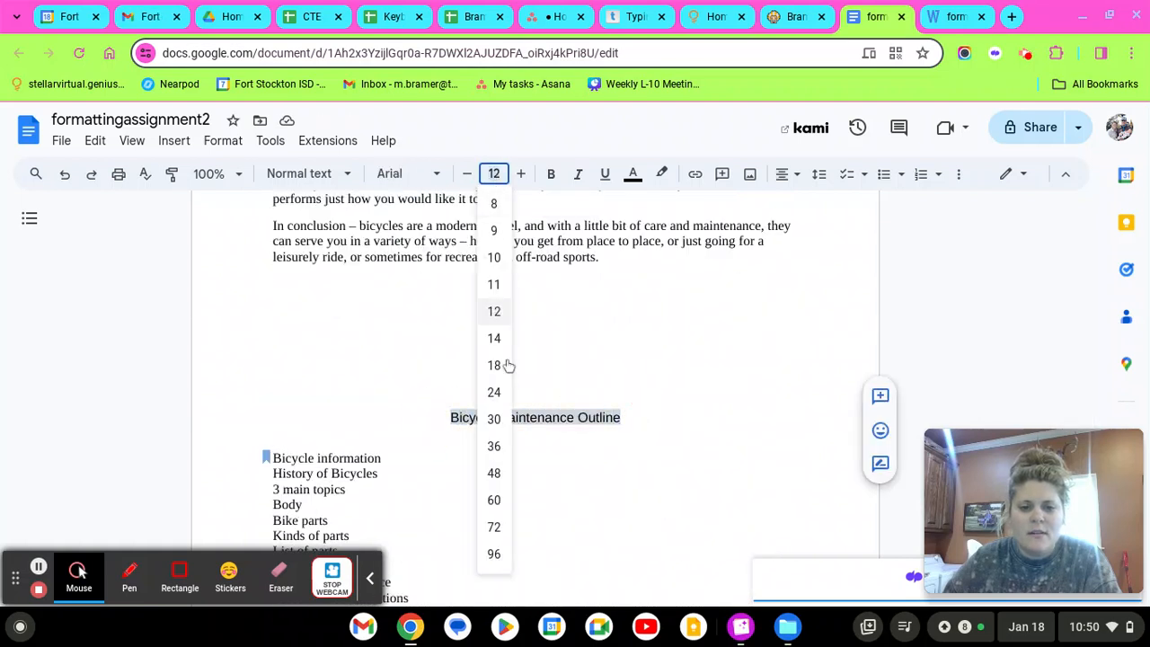
click(494, 393)
click(619, 357)
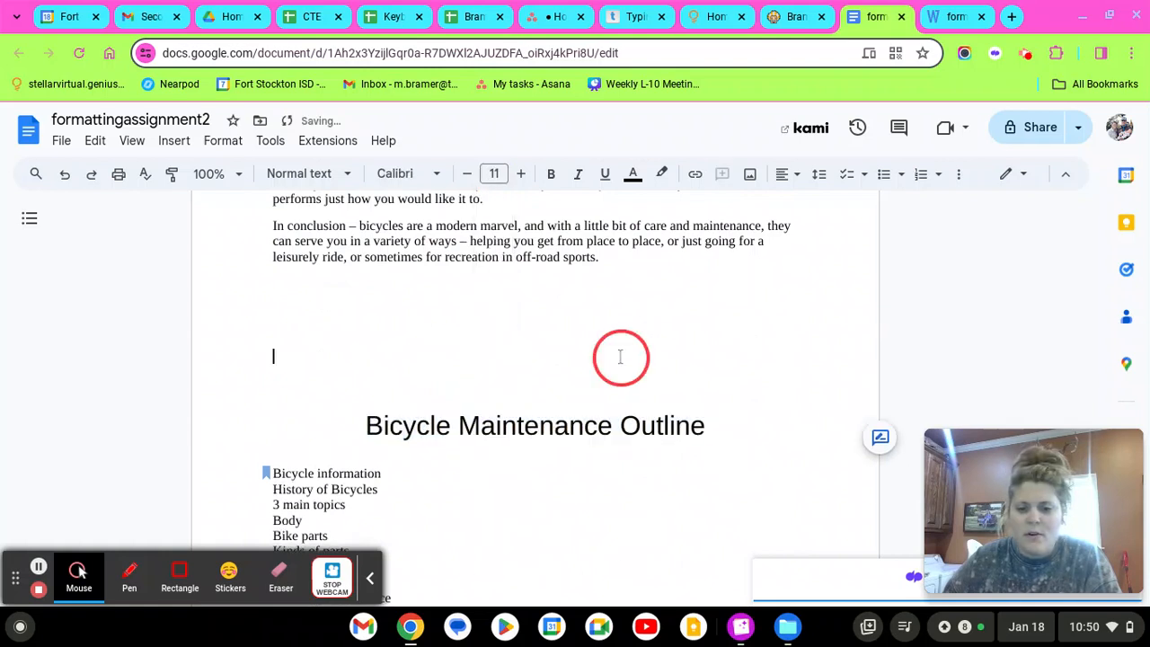
Step: Look over the resized titles, compare them with all pages of the example formattingassignment2.pdf, and return to the document
scroll(567, 411, down, 5)
scroll(571, 390, up, 3)
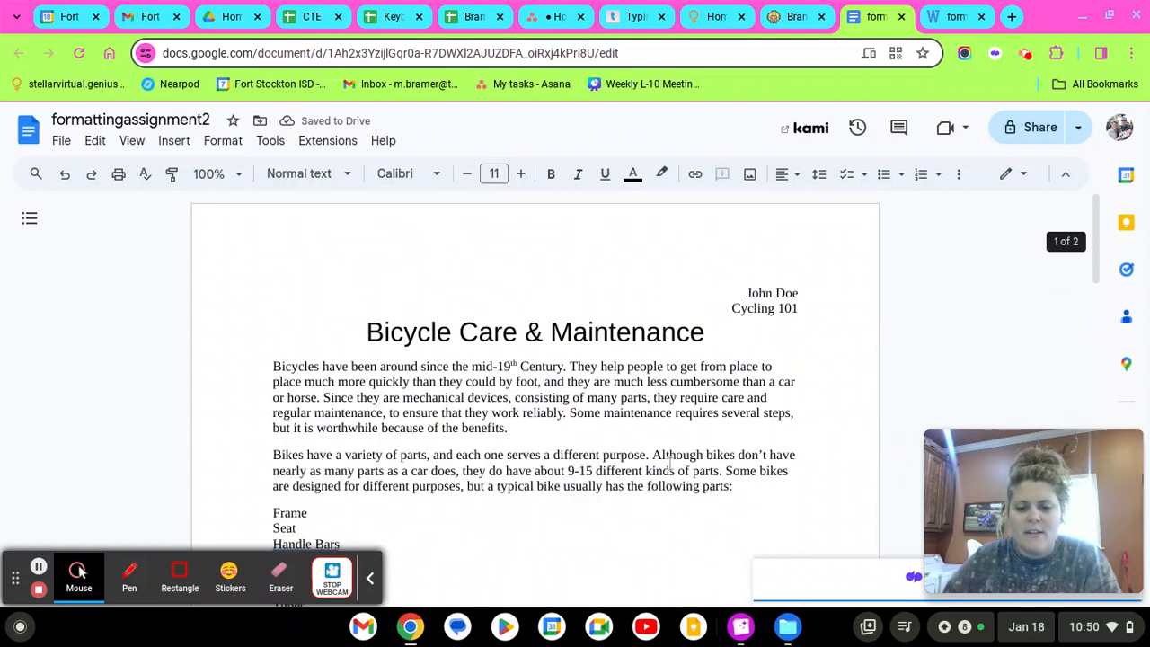
click(755, 628)
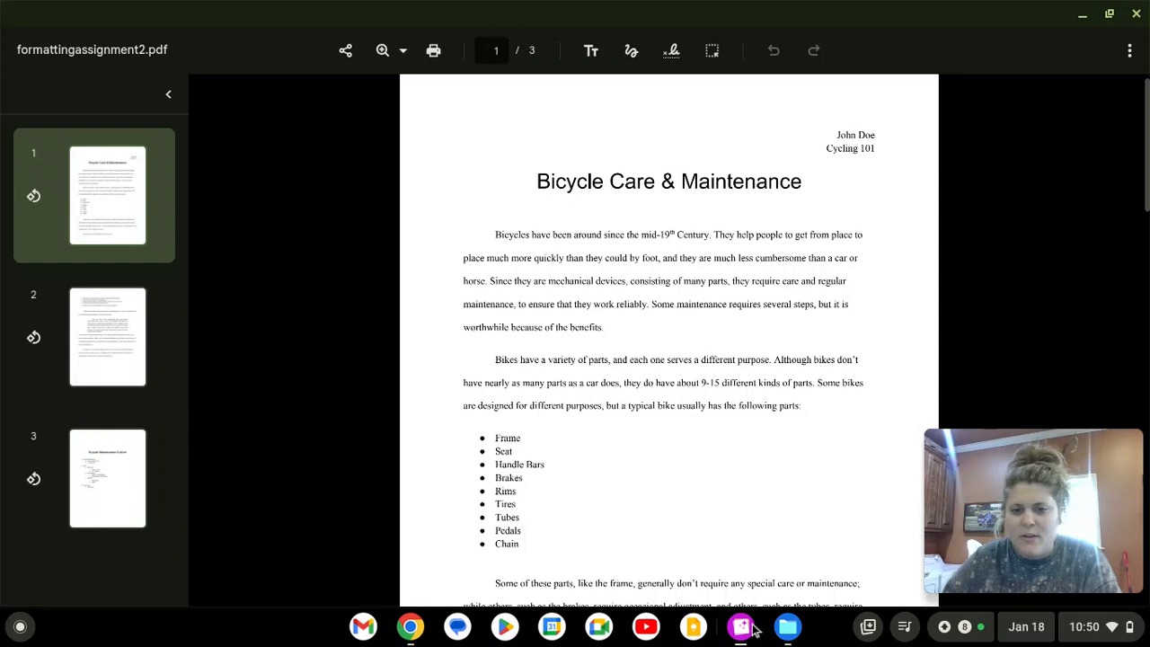
scroll(565, 390, down, 3)
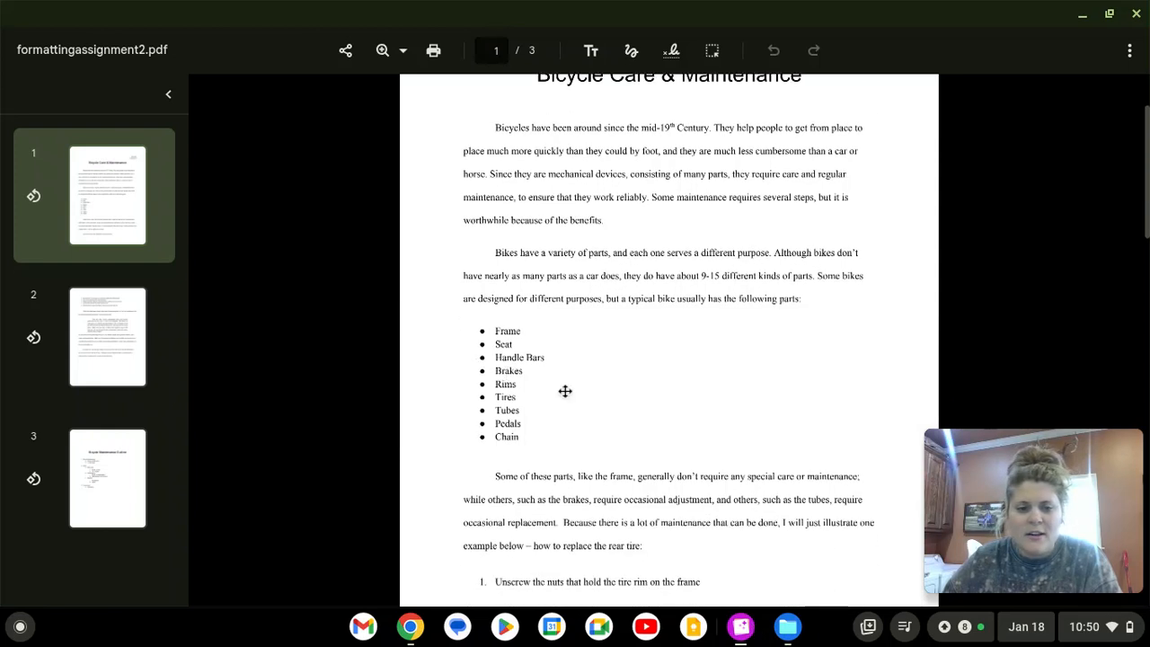
click(92, 377)
click(121, 426)
click(101, 238)
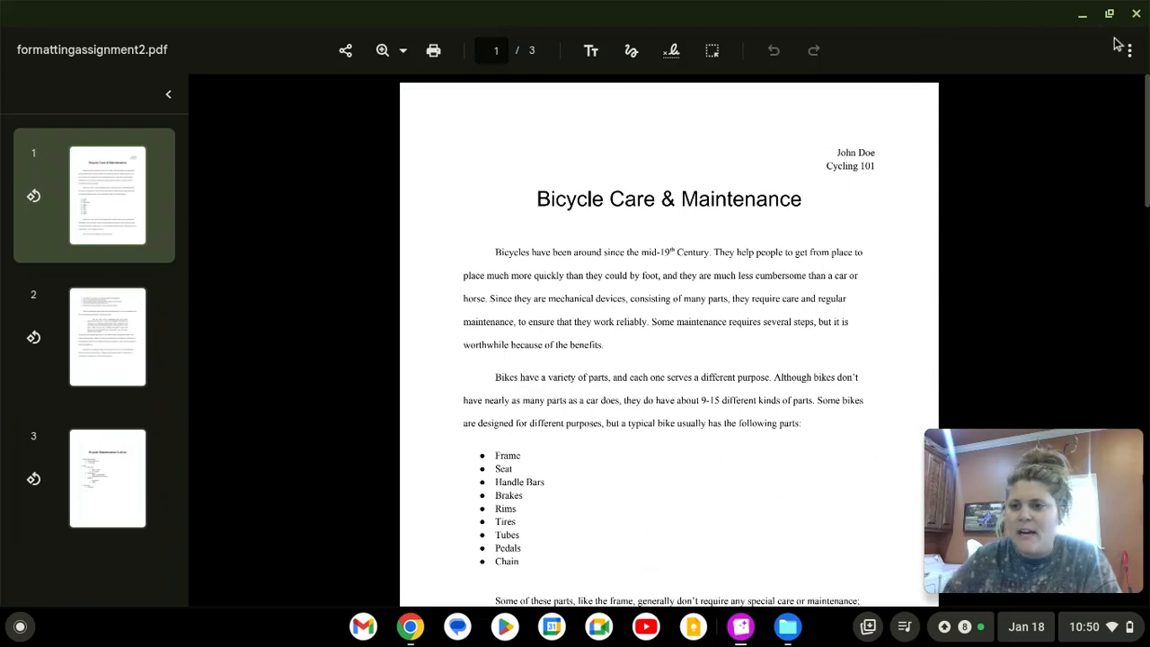
click(1084, 20)
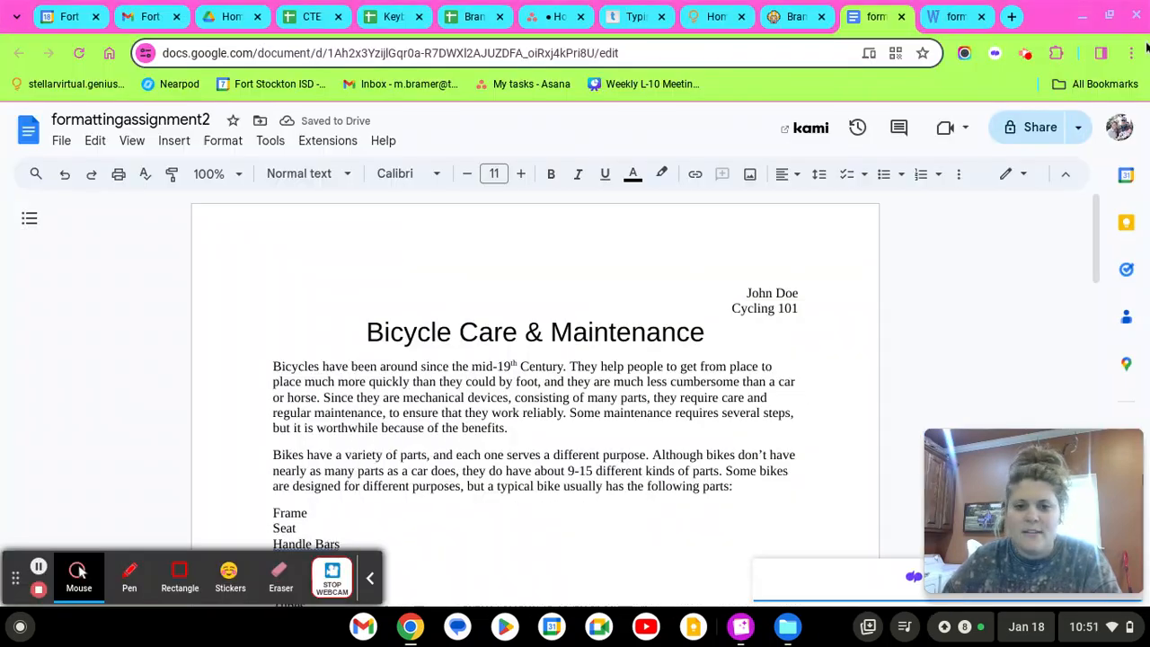
Step: Check the assignment's requirement for indenting the first line of each paragraph and return to the document
click(789, 18)
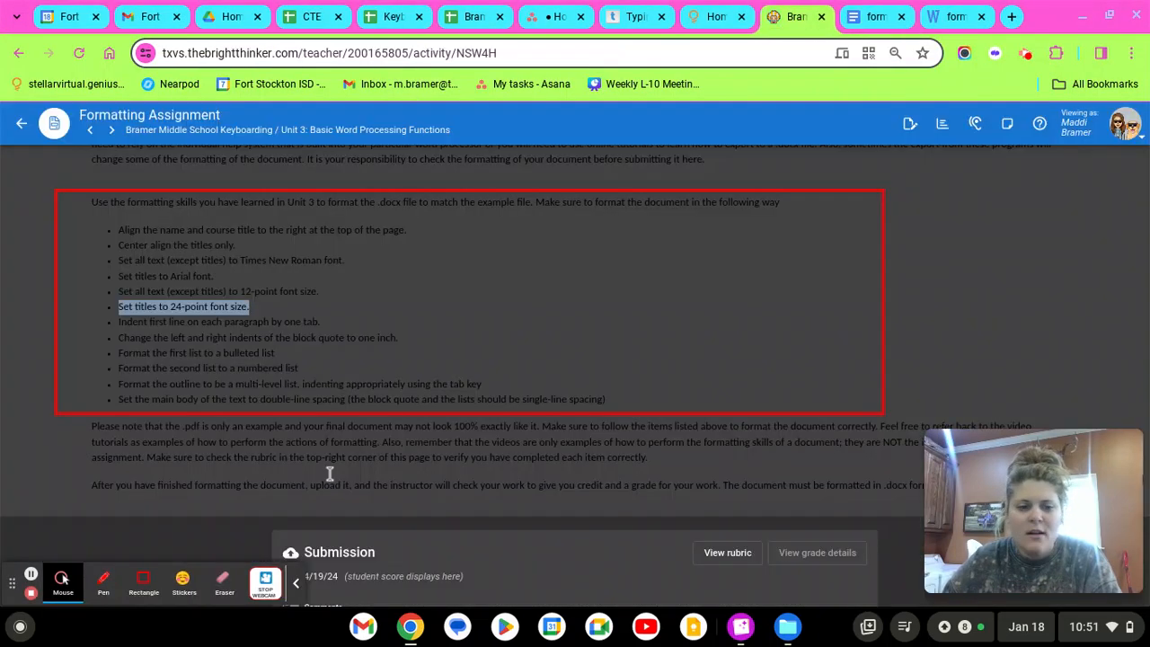
click(285, 316)
scroll(239, 370, down, 1)
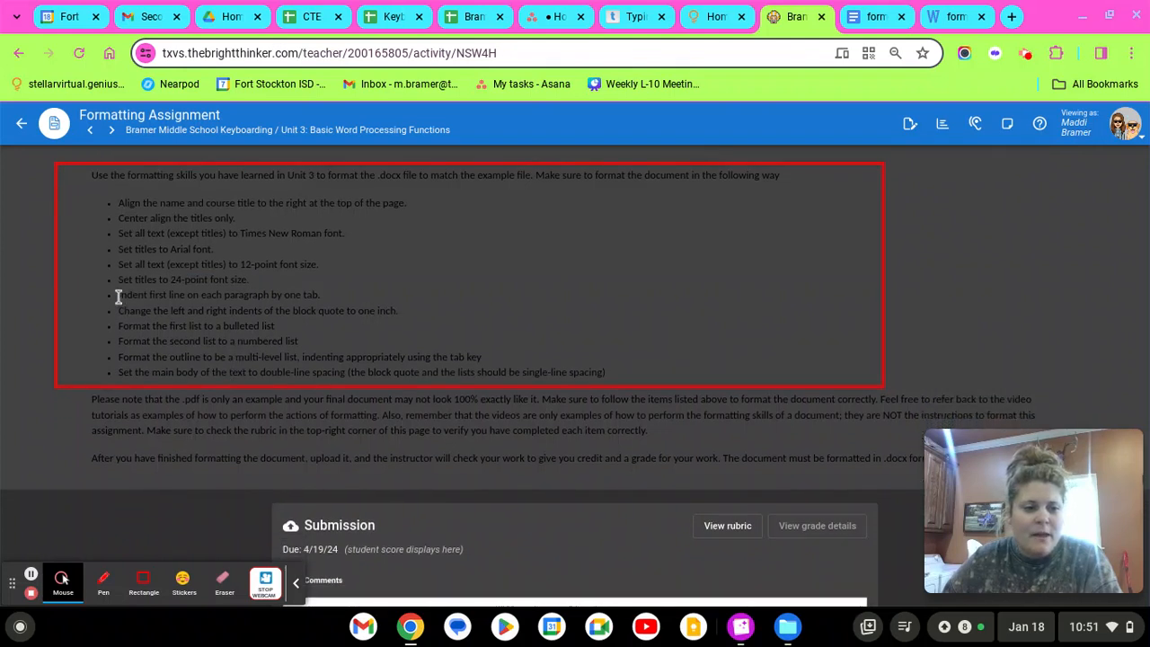
drag(117, 297, 312, 295)
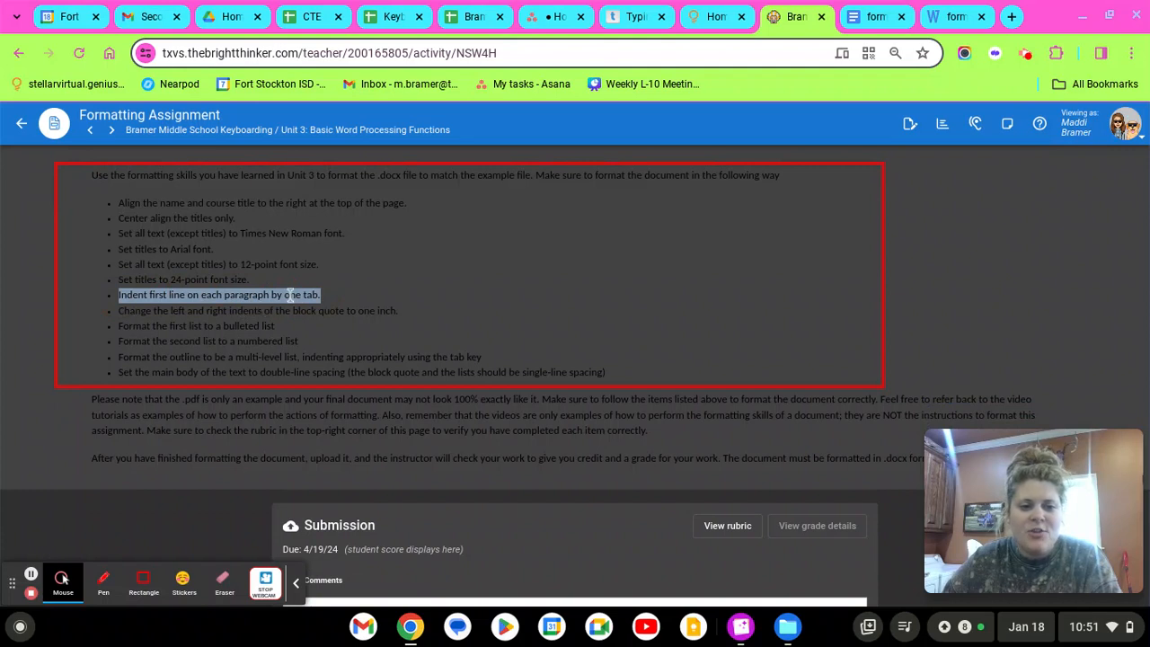
click(862, 10)
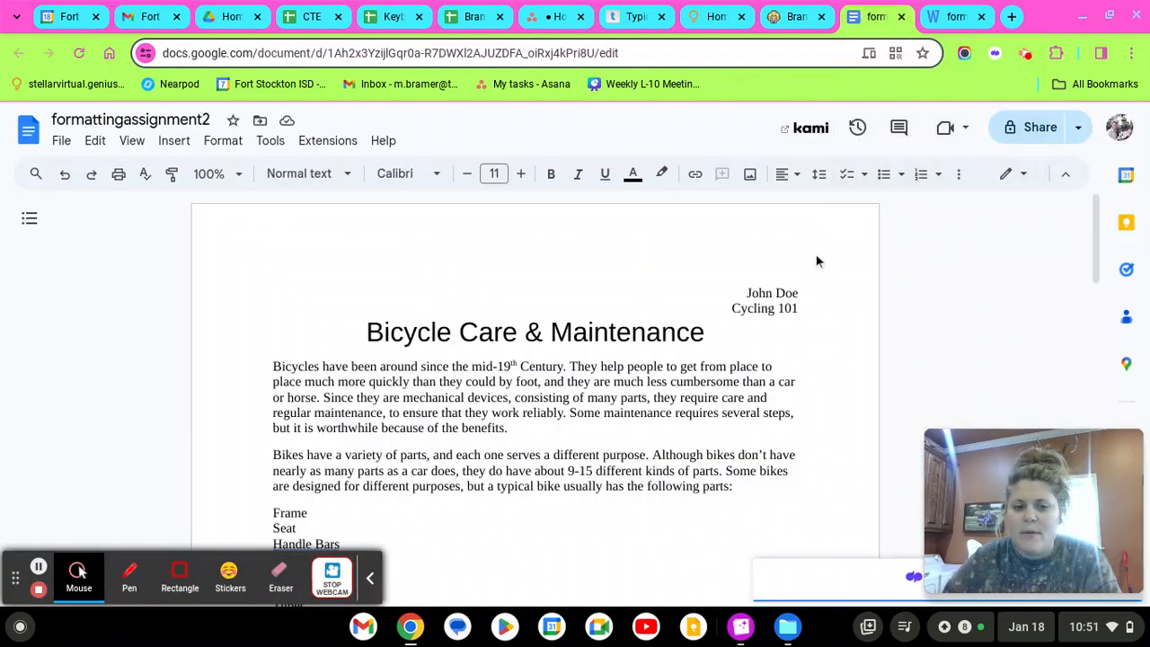
Step: Try increasing the indent of the first two paragraphs under the "Bicycle Care & Maintenance" title, and undo it
scroll(323, 384, down, 2)
click(275, 292)
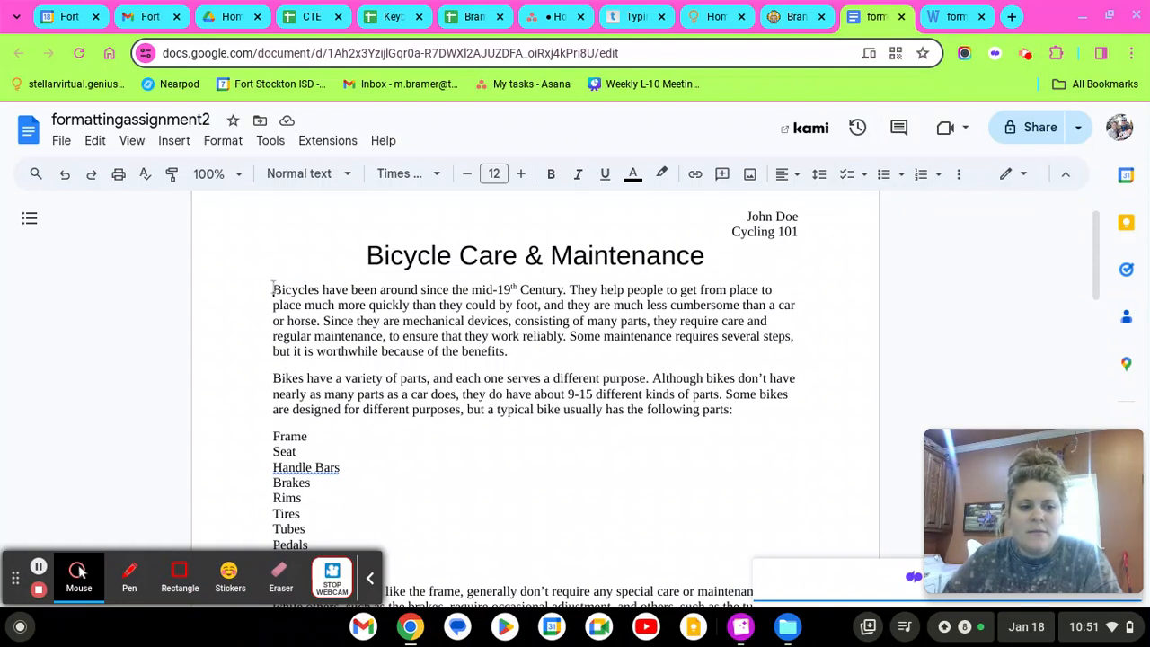
drag(274, 289, 785, 426)
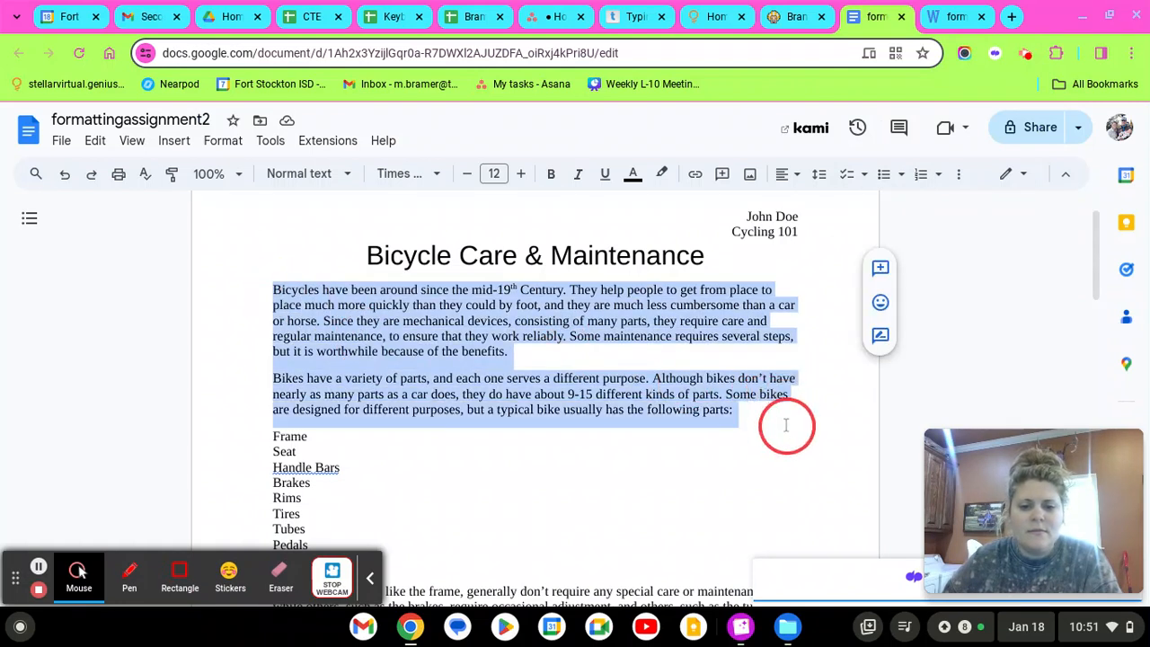
click(221, 141)
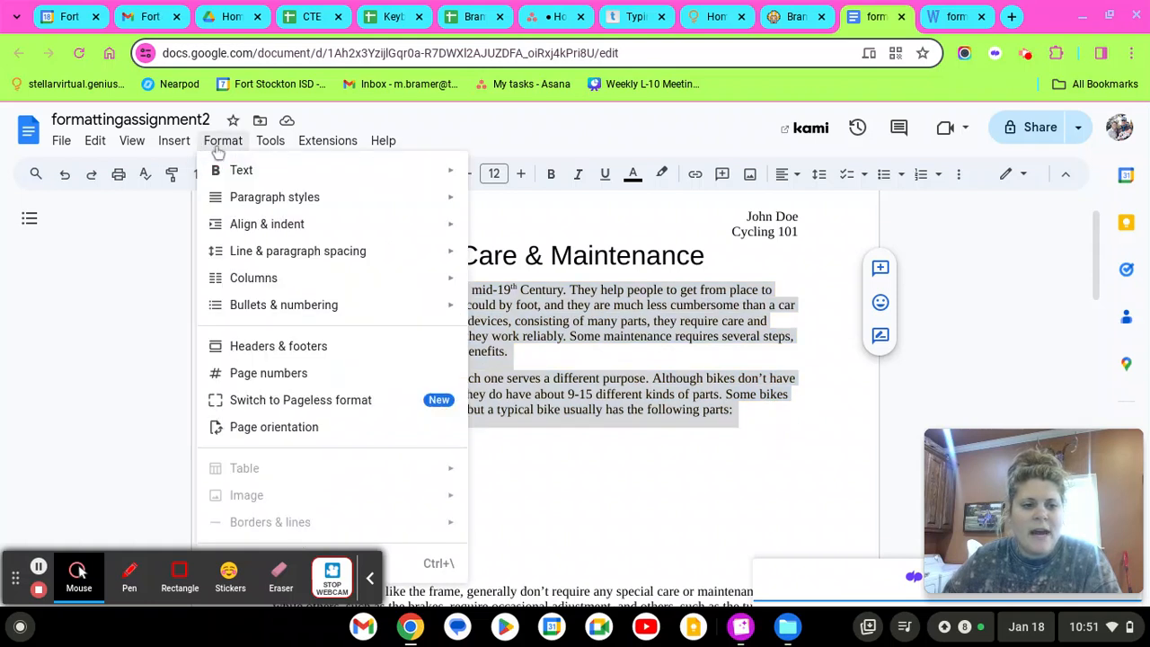
mouse_move(302, 232)
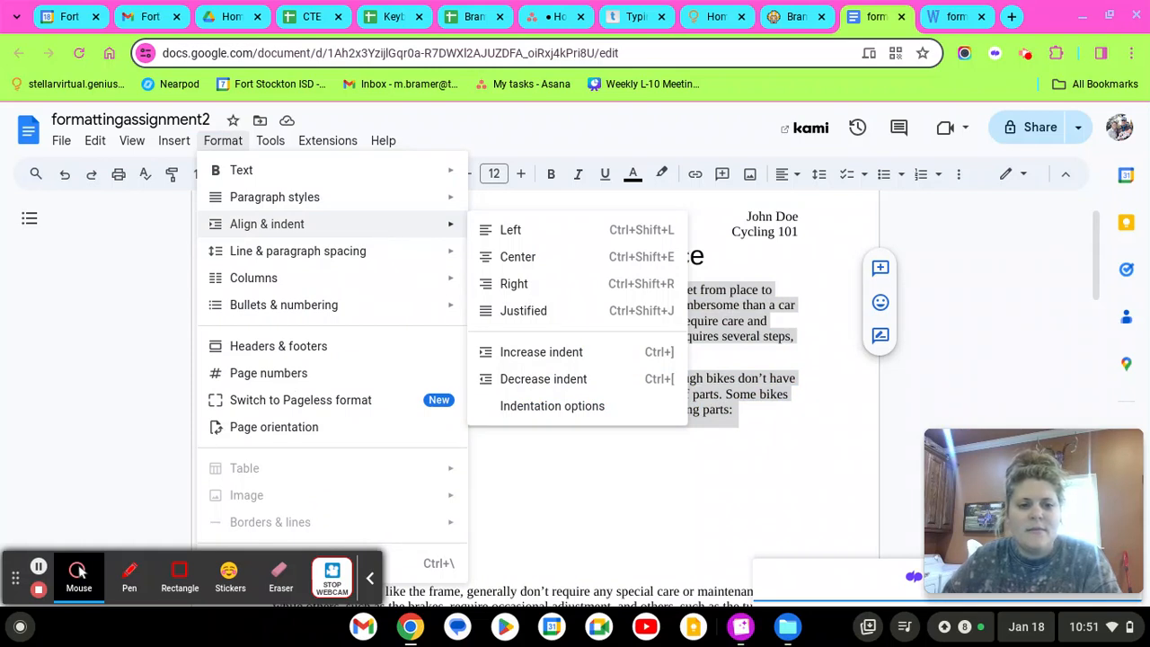
click(568, 355)
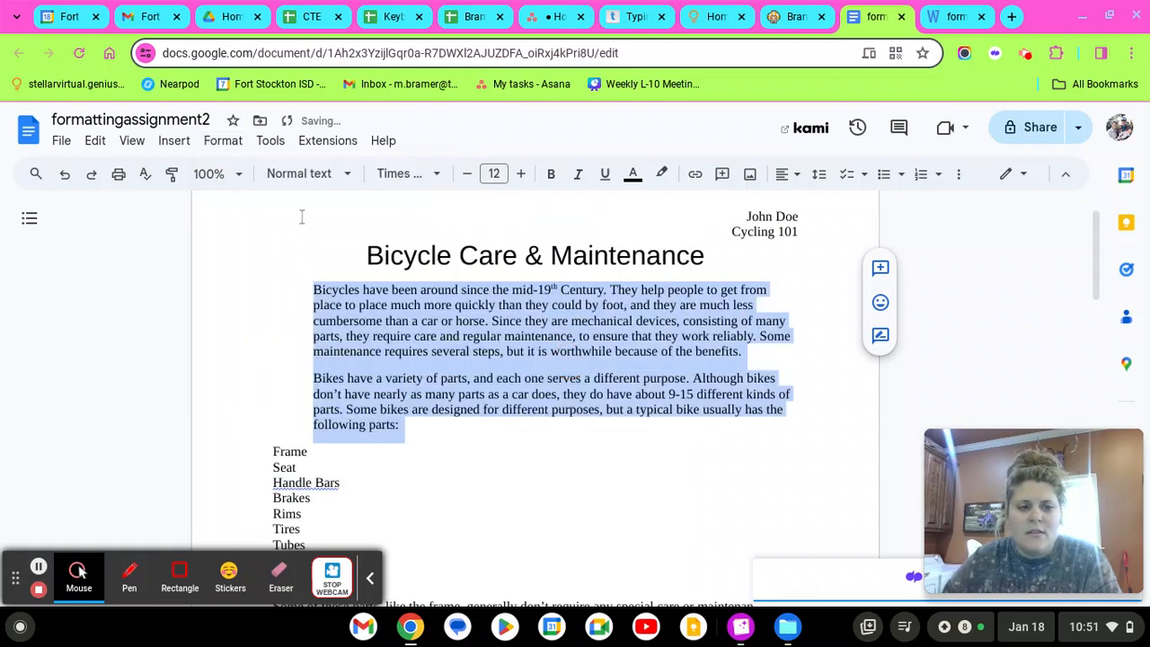
click(65, 173)
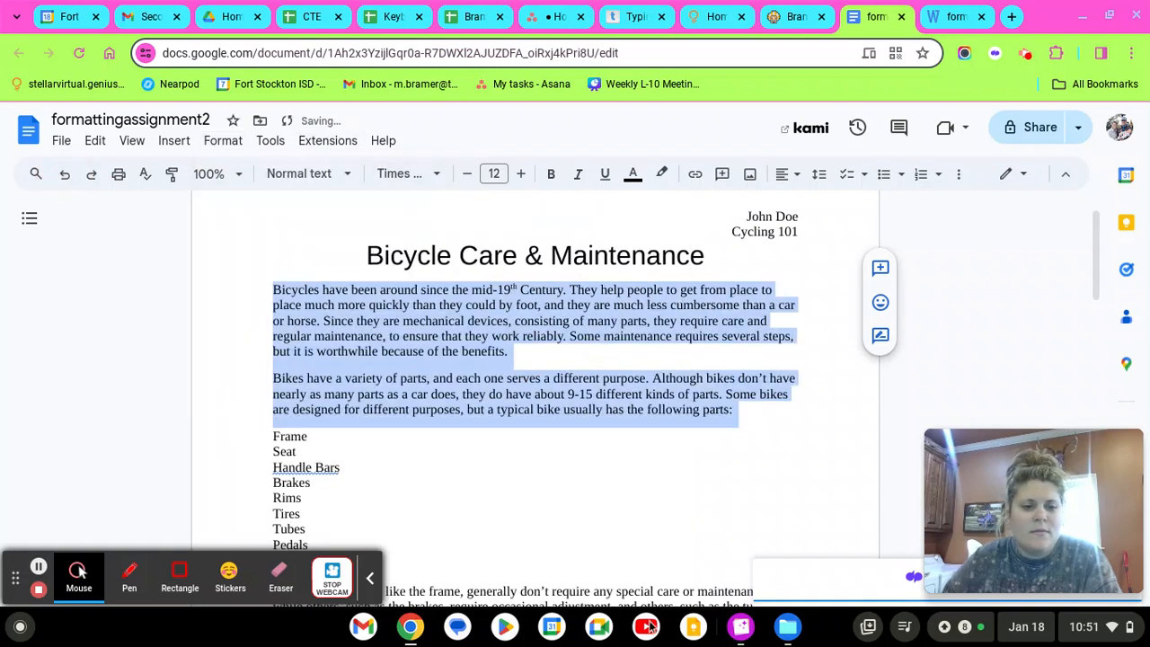
click(38, 567)
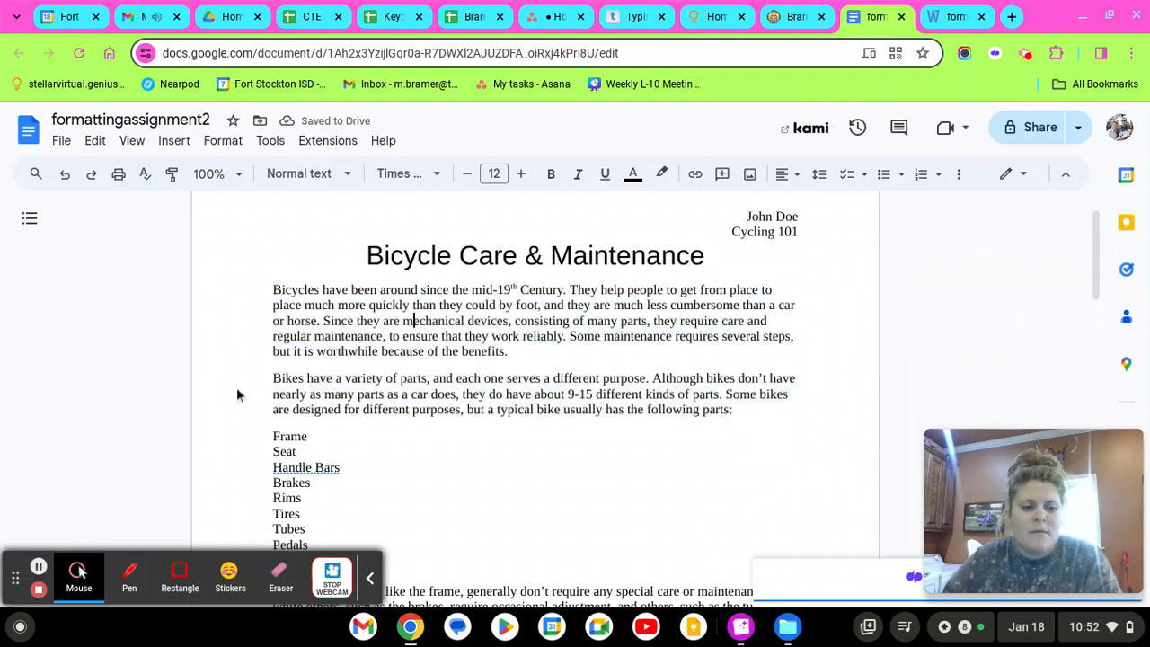
Step: Apply a first-line special indent of 0.5 inches to the first two body paragraphs, rechecking the assignment's indent requirement
drag(273, 290, 845, 423)
scroll(531, 446, down, 1)
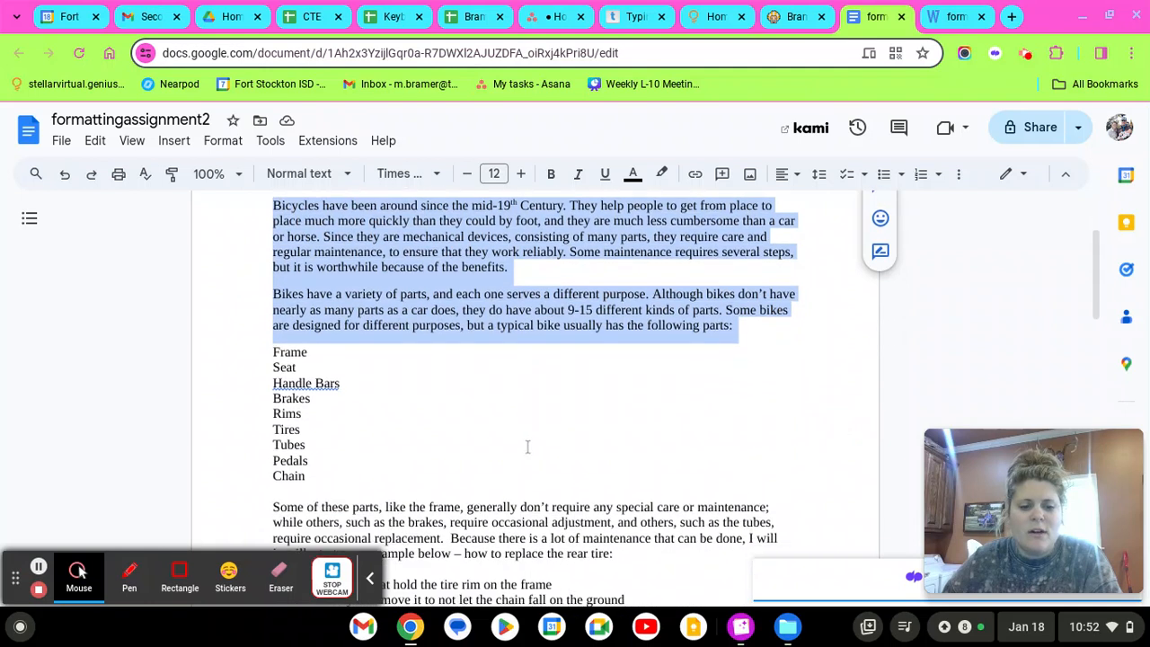
scroll(526, 447, up, 1)
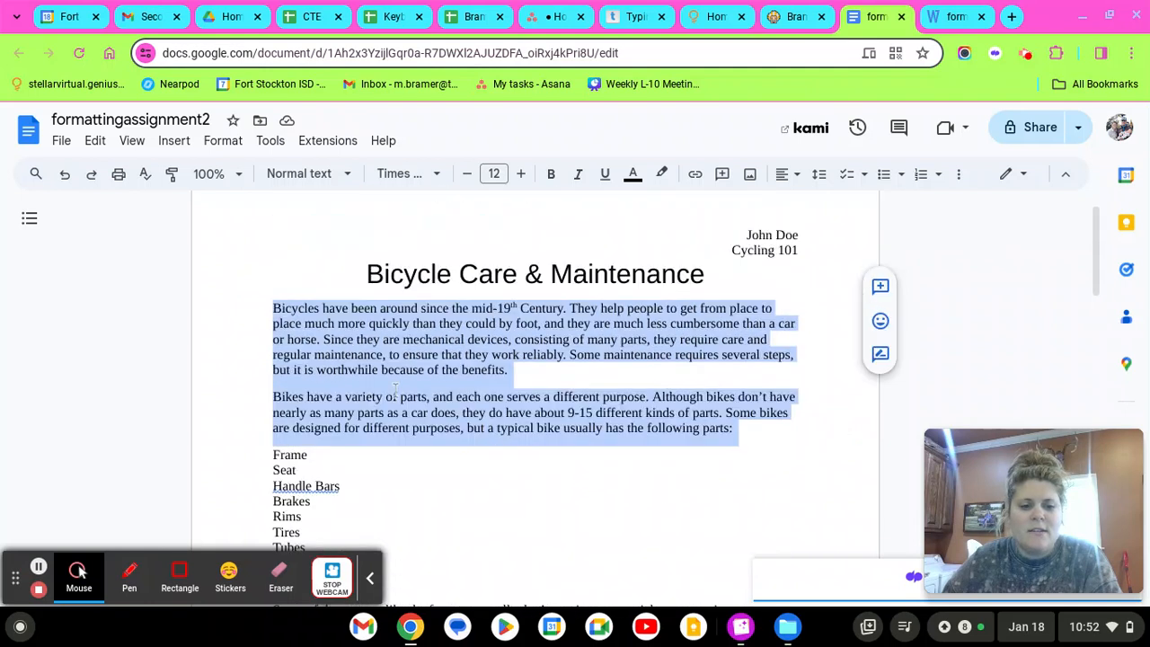
click(228, 144)
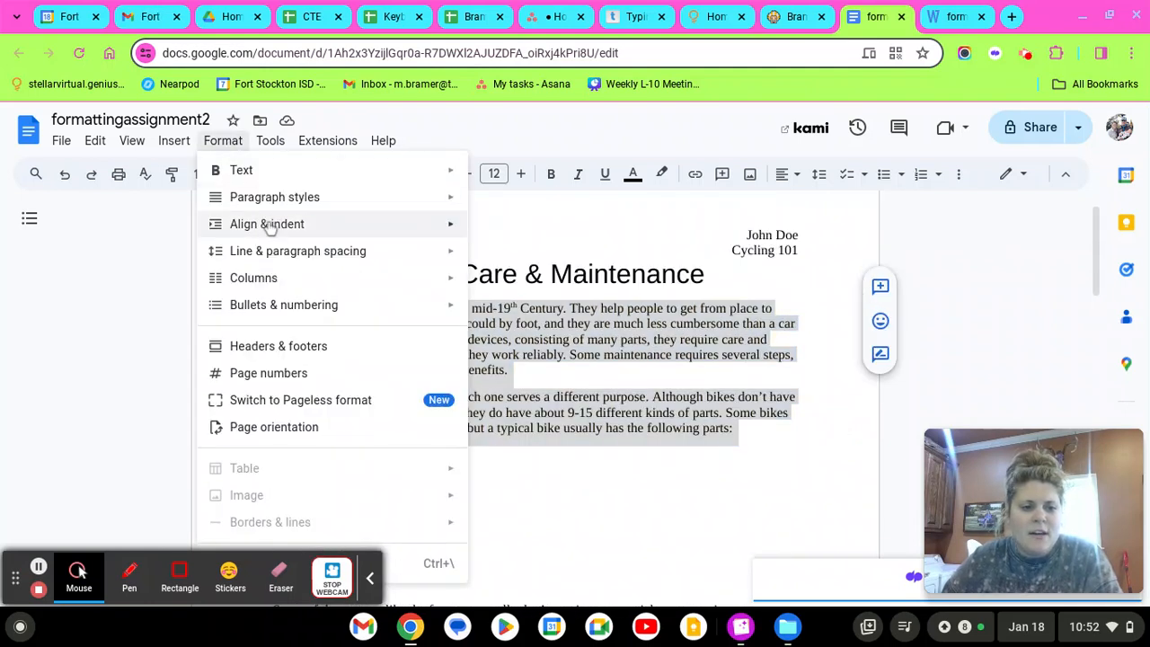
mouse_move(295, 230)
click(565, 409)
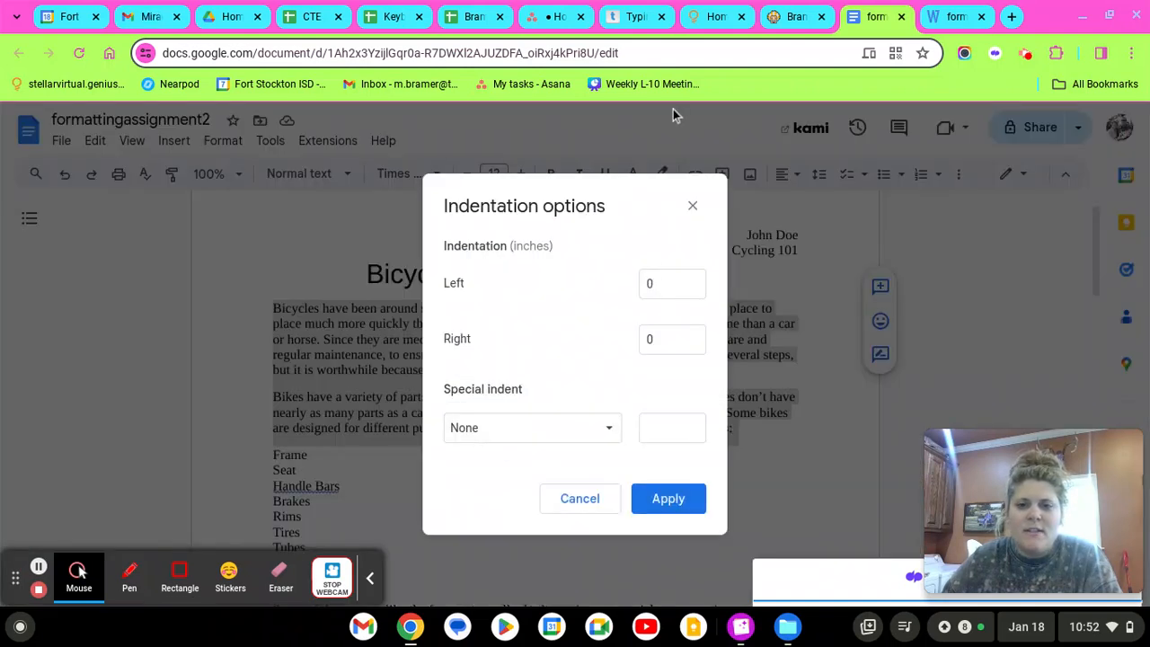
click(809, 16)
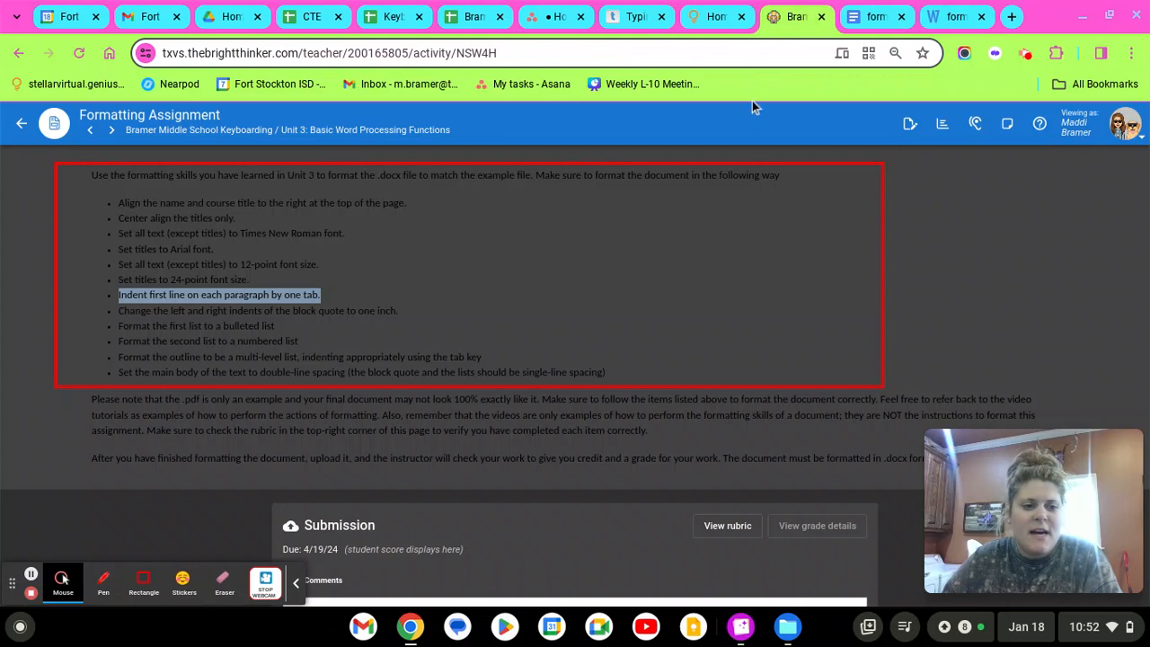
click(873, 18)
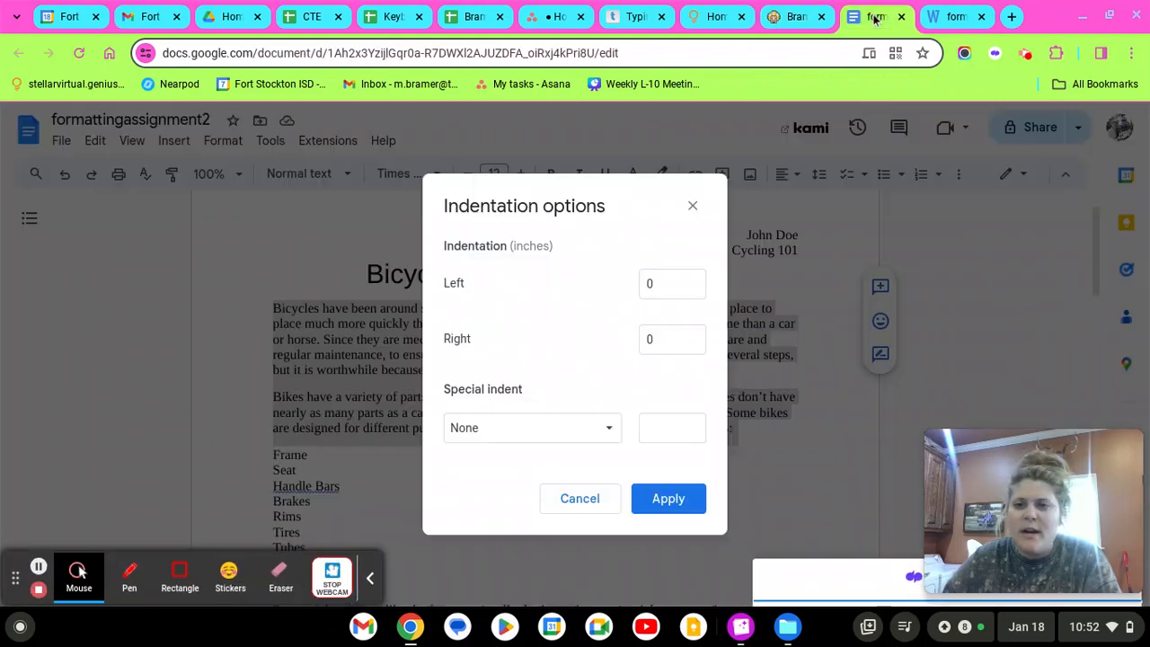
click(591, 429)
click(531, 457)
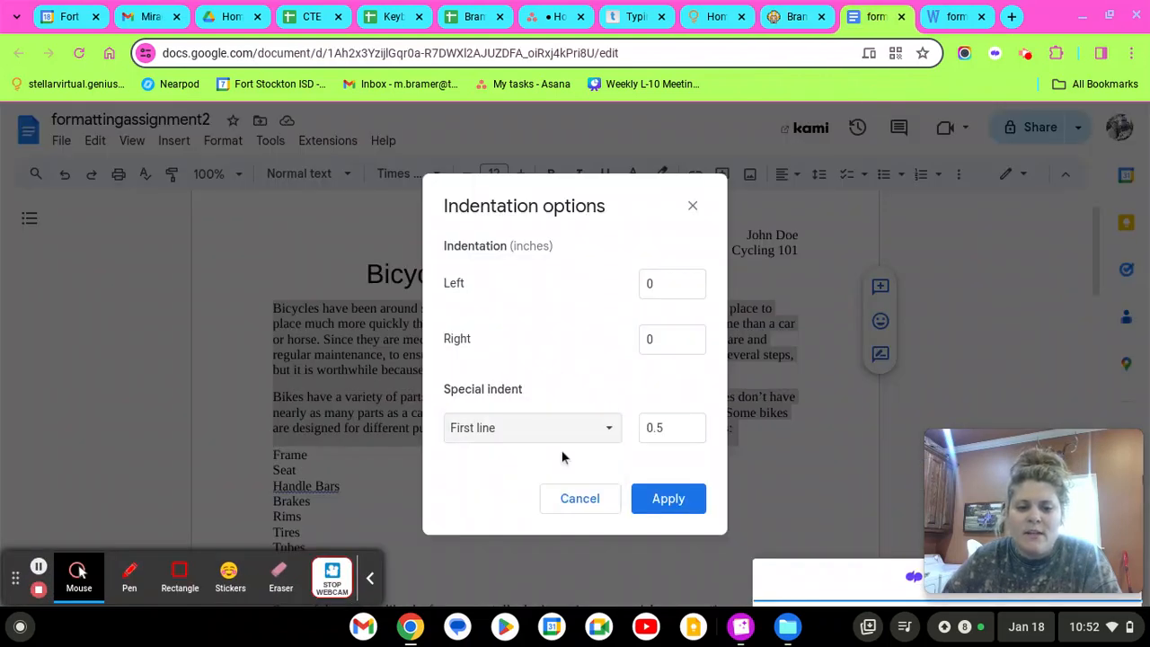
click(672, 430)
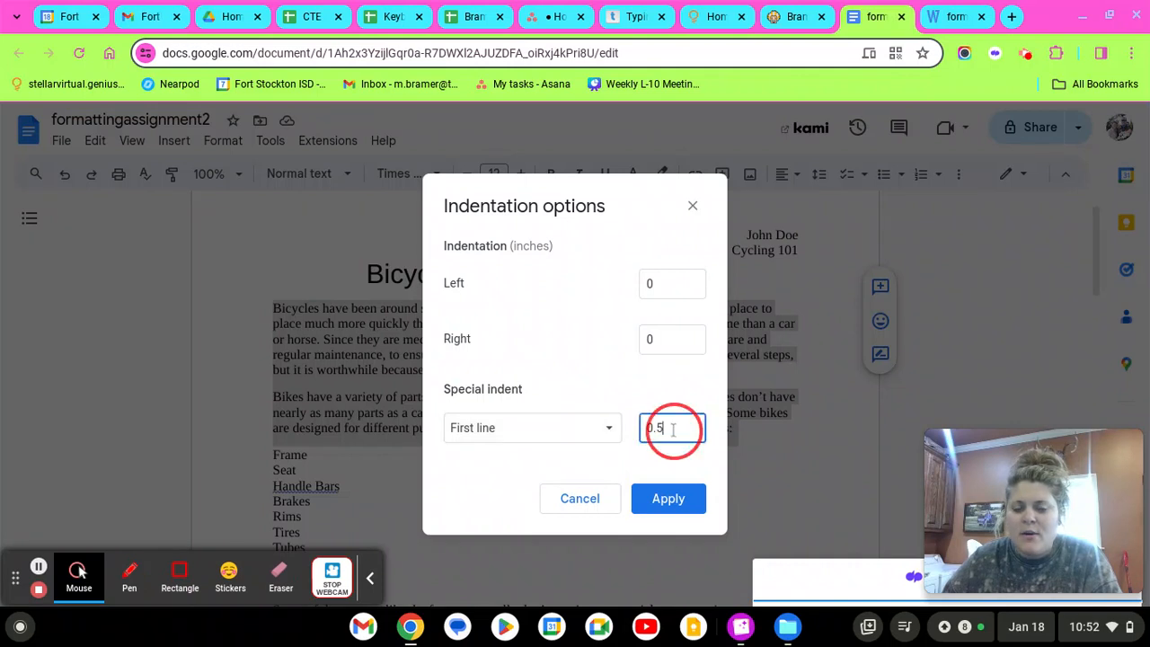
click(668, 500)
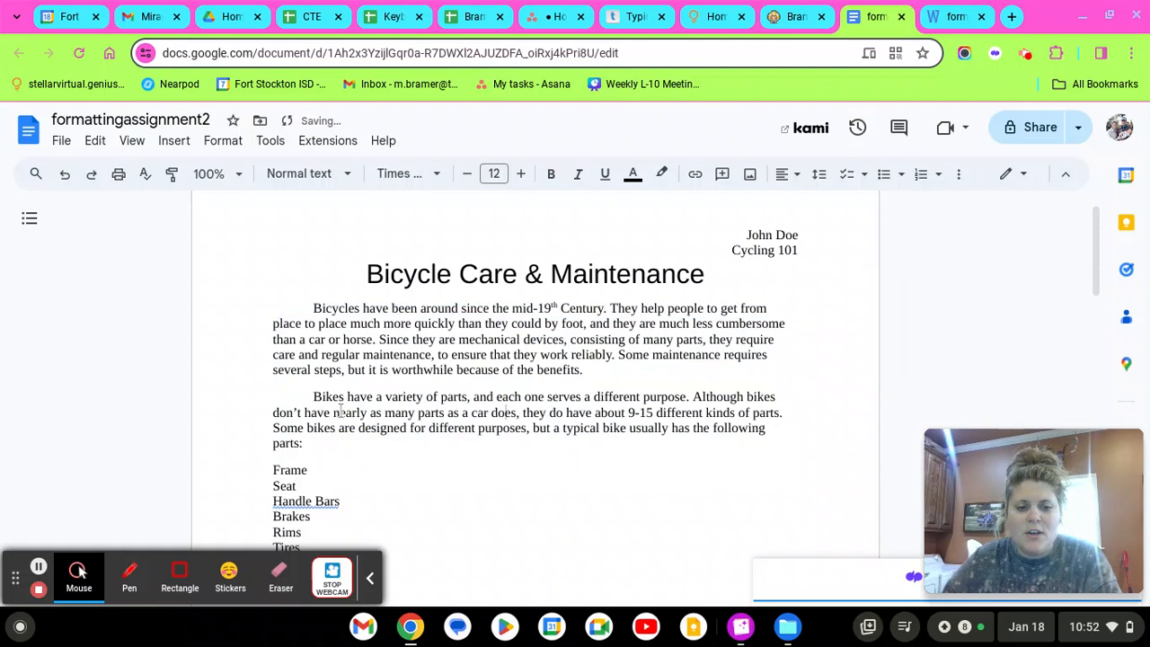
Step: Indent the first lines of the "Some of these parts", "Unscrew the nuts" and "While bike maintenance" text by one tab each
scroll(340, 411, down, 3)
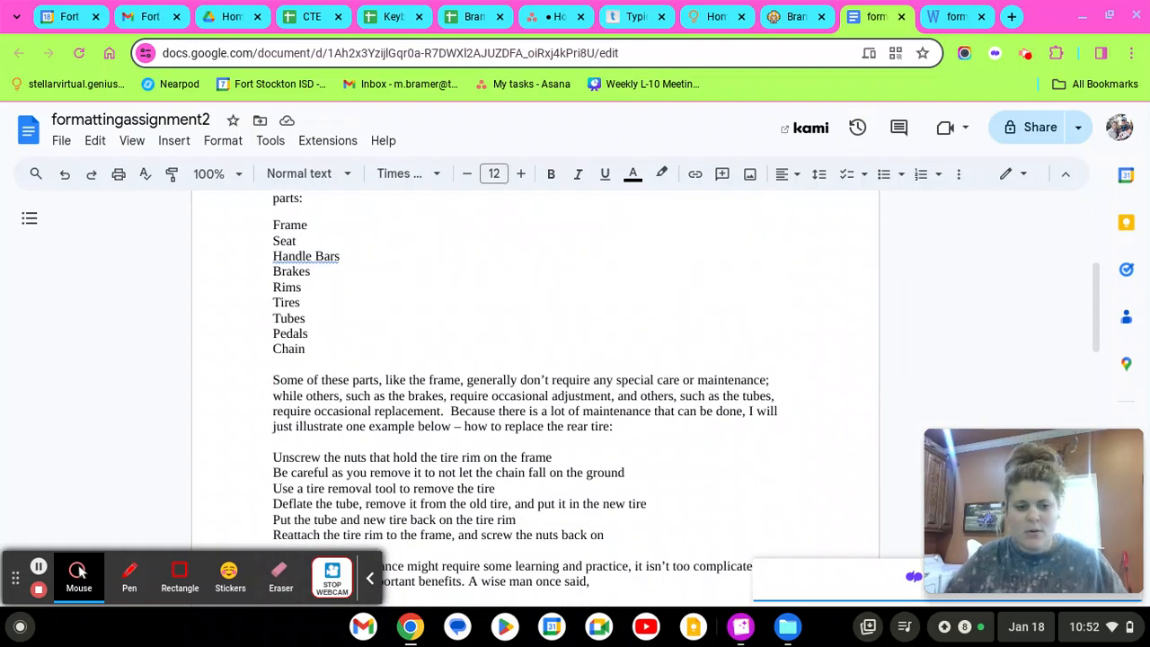
key(Tab)
click(256, 458)
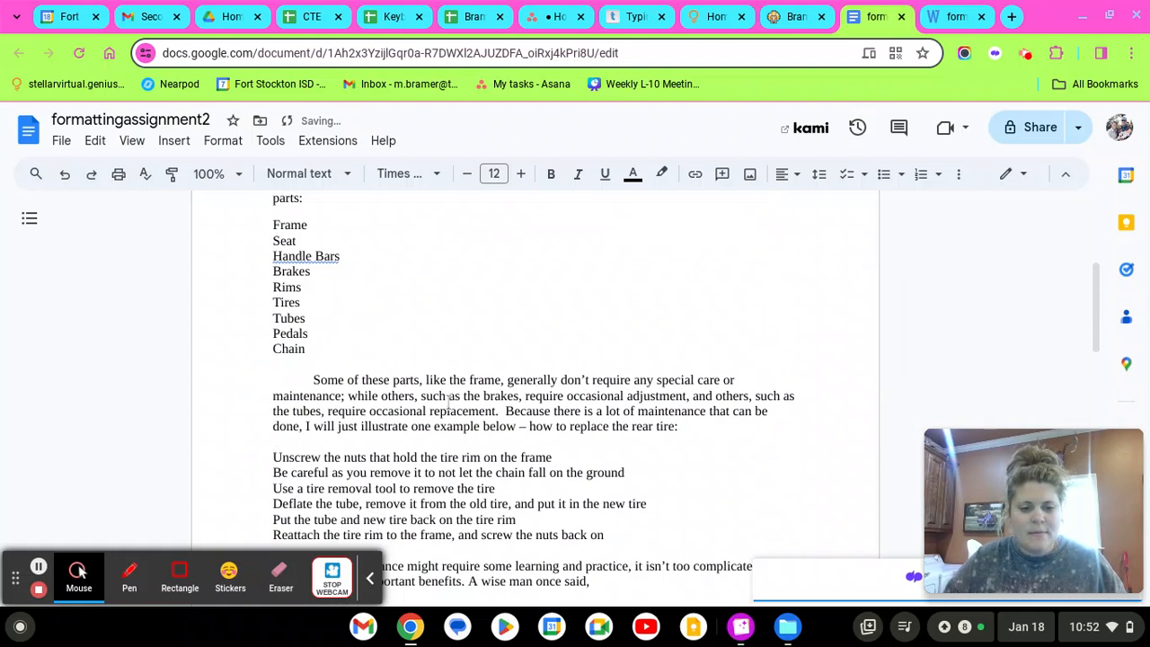
scroll(364, 382, down, 2)
key(Tab)
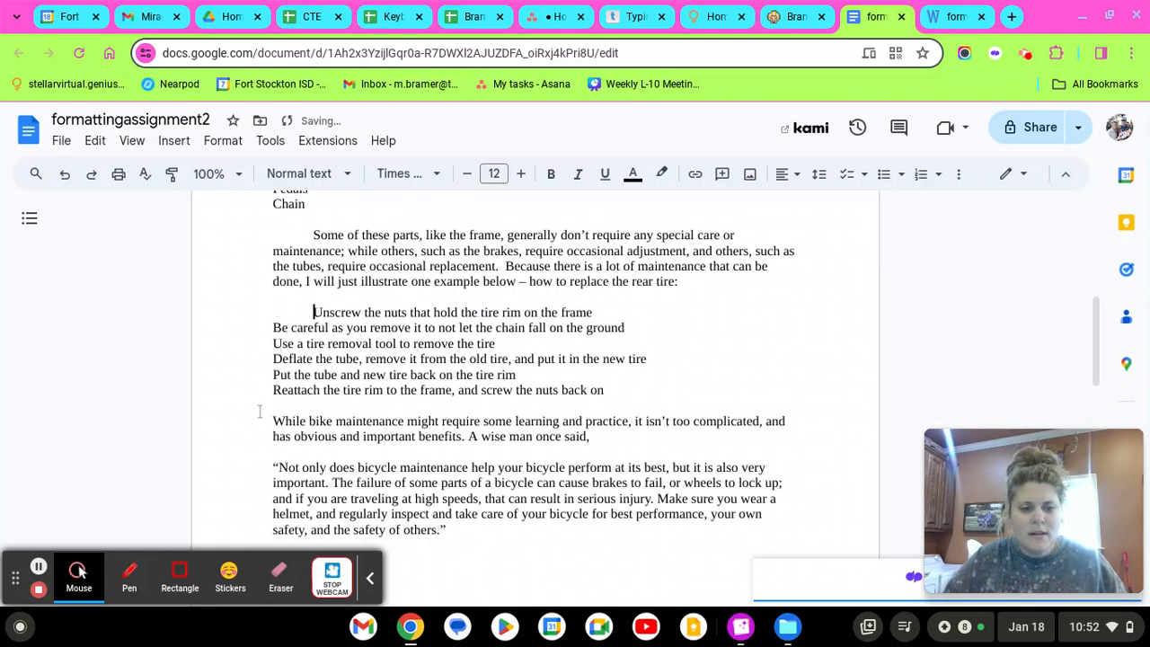
key(Tab)
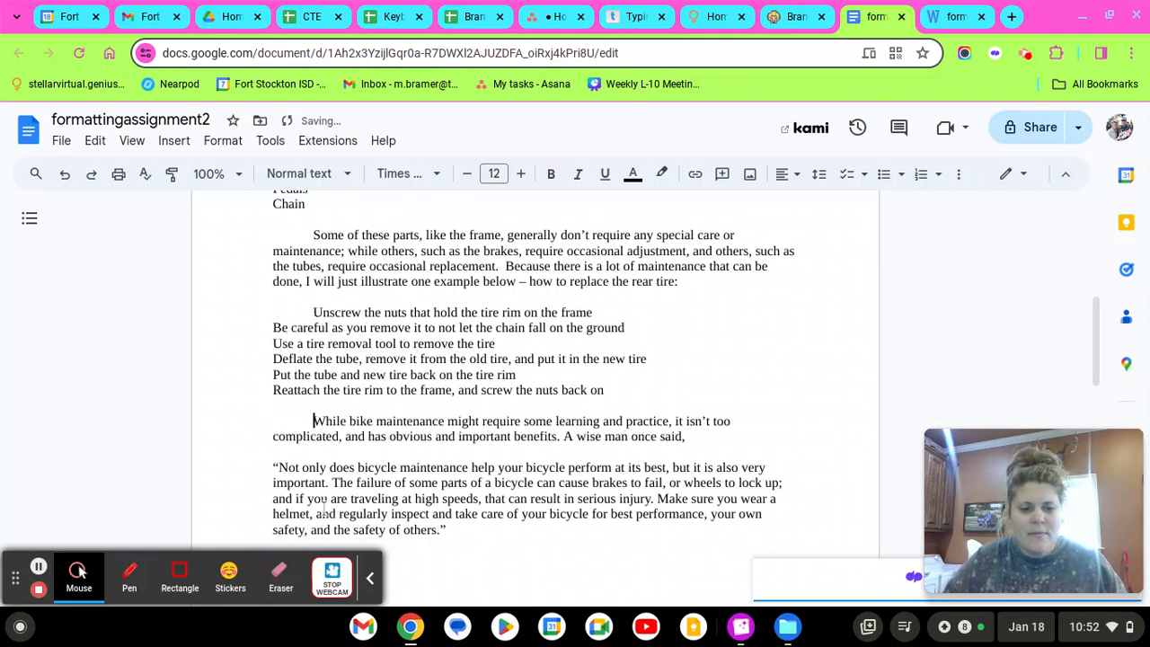
Step: Indent the first lines of the "As you can see" and "In conclusion" paragraphs on the second page by one tab each
scroll(321, 509, down, 5)
click(271, 390)
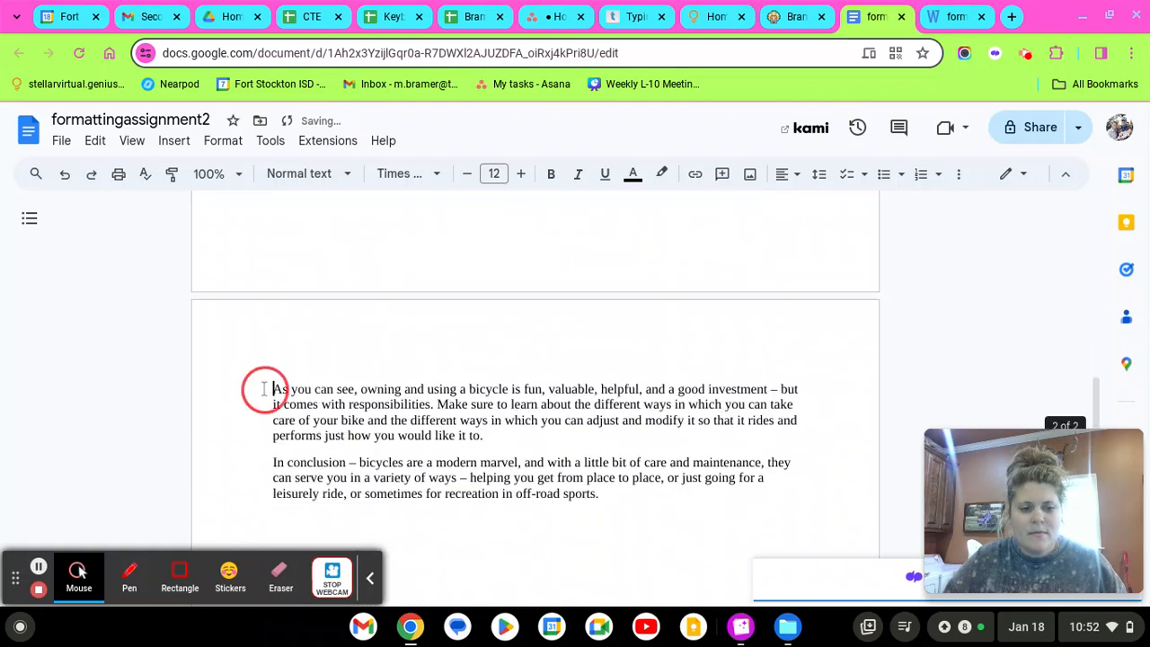
key(Tab)
key(Tab)
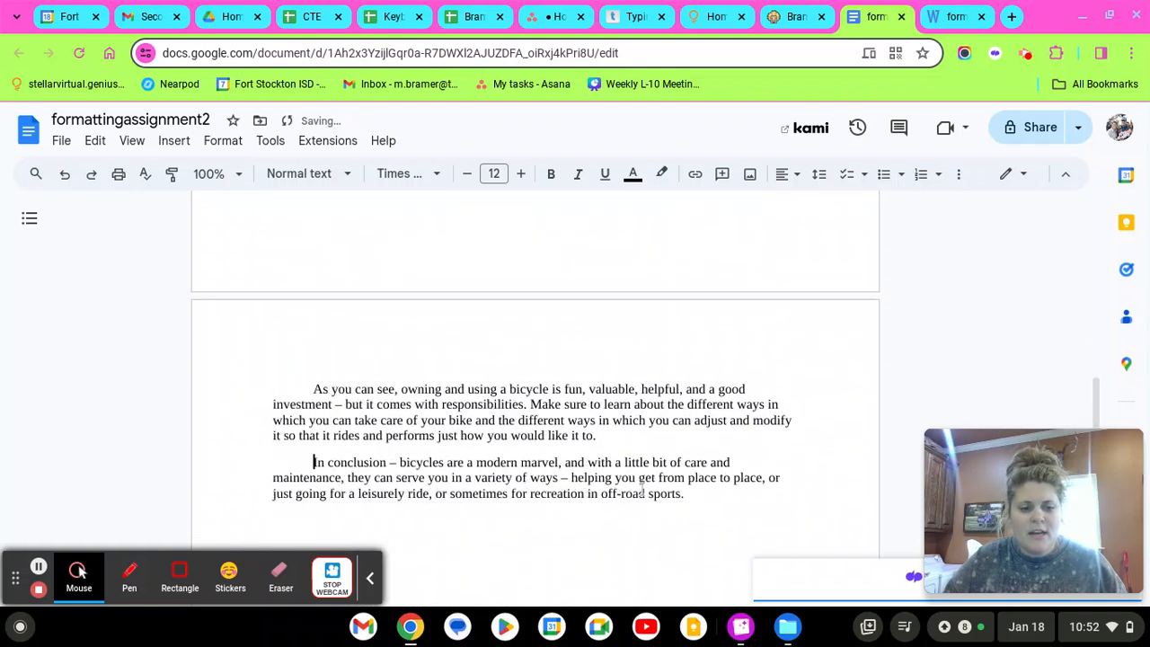
Step: Look through the rest of the document and compare the paragraph indents with all pages of the example formattingassignment2.pdf
scroll(604, 521, down, 11)
scroll(565, 509, down, 2)
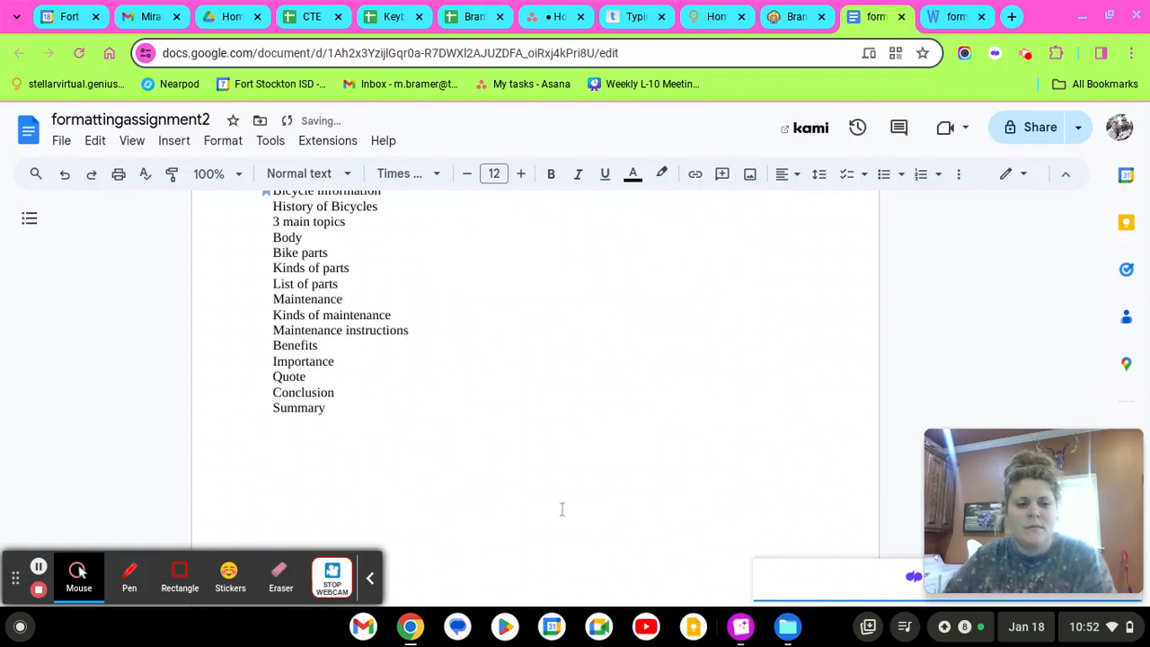
scroll(562, 510, up, 13)
key(alt+Tab)
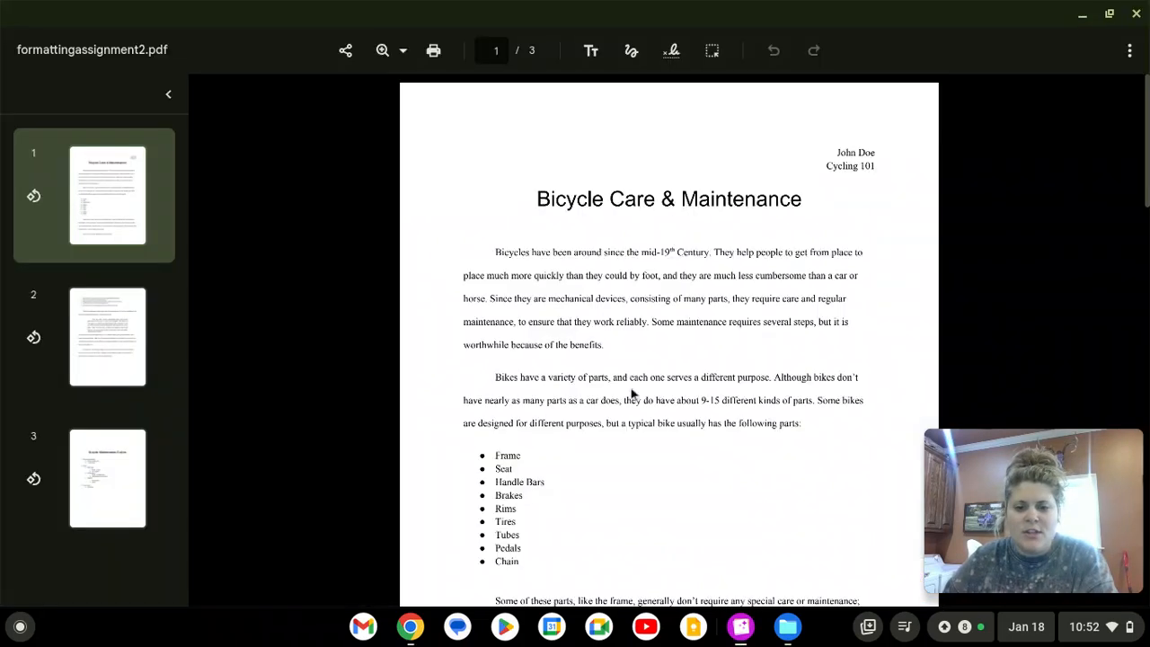
scroll(570, 324, down, 6)
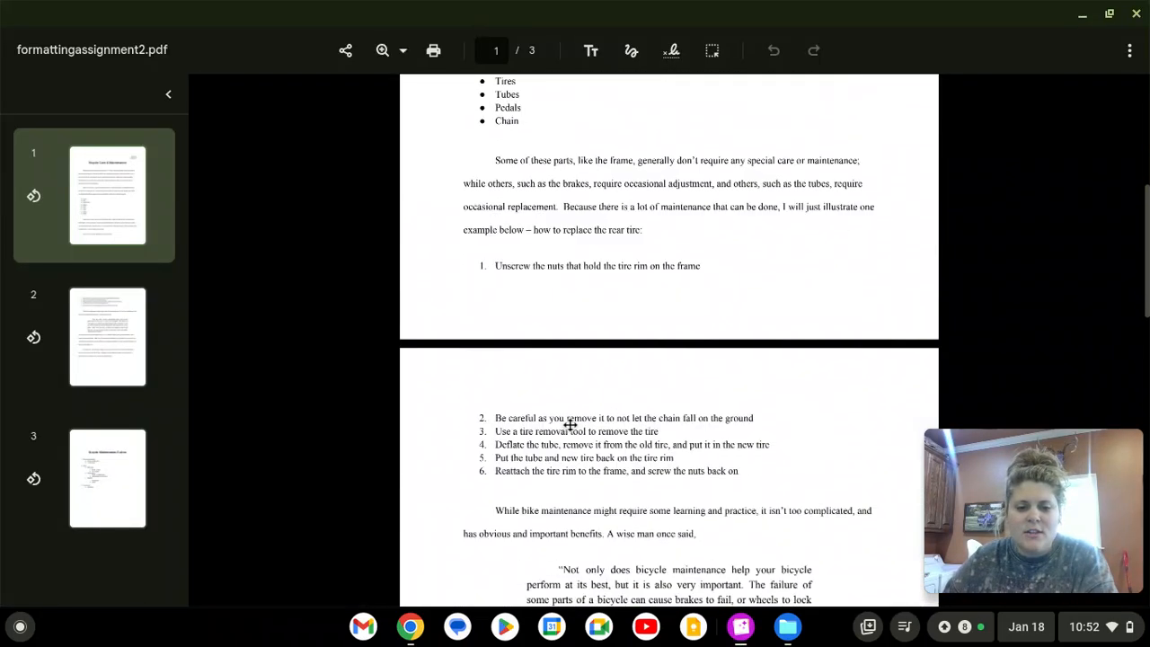
scroll(566, 425, down, 5)
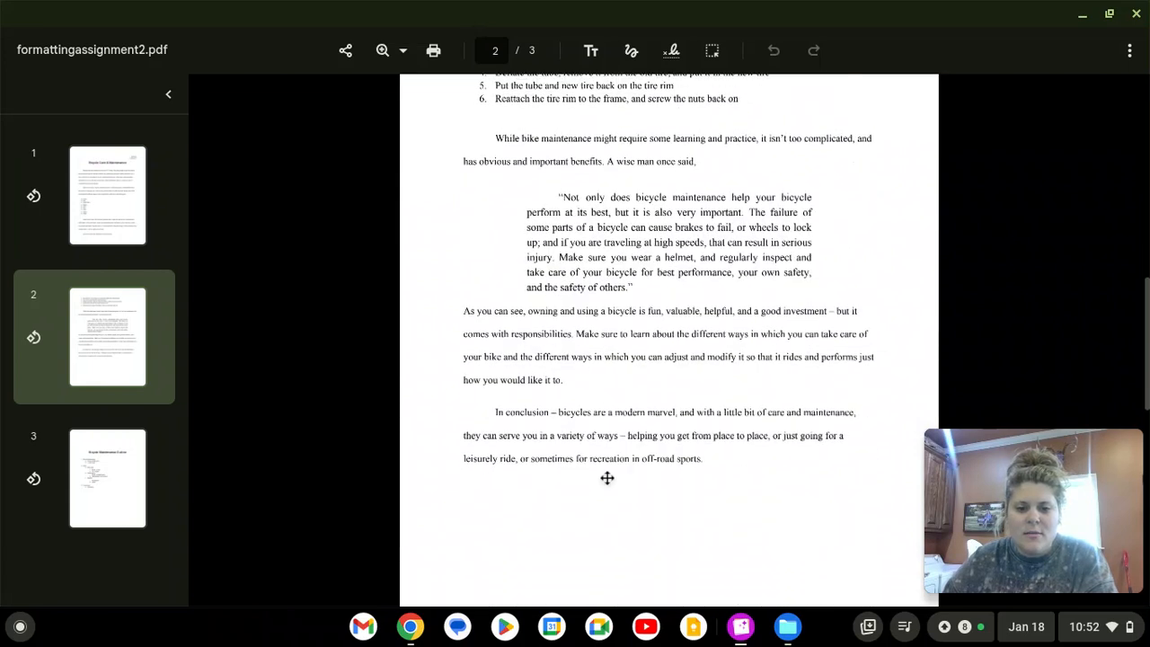
scroll(615, 491, down, 13)
scroll(634, 531, up, 5)
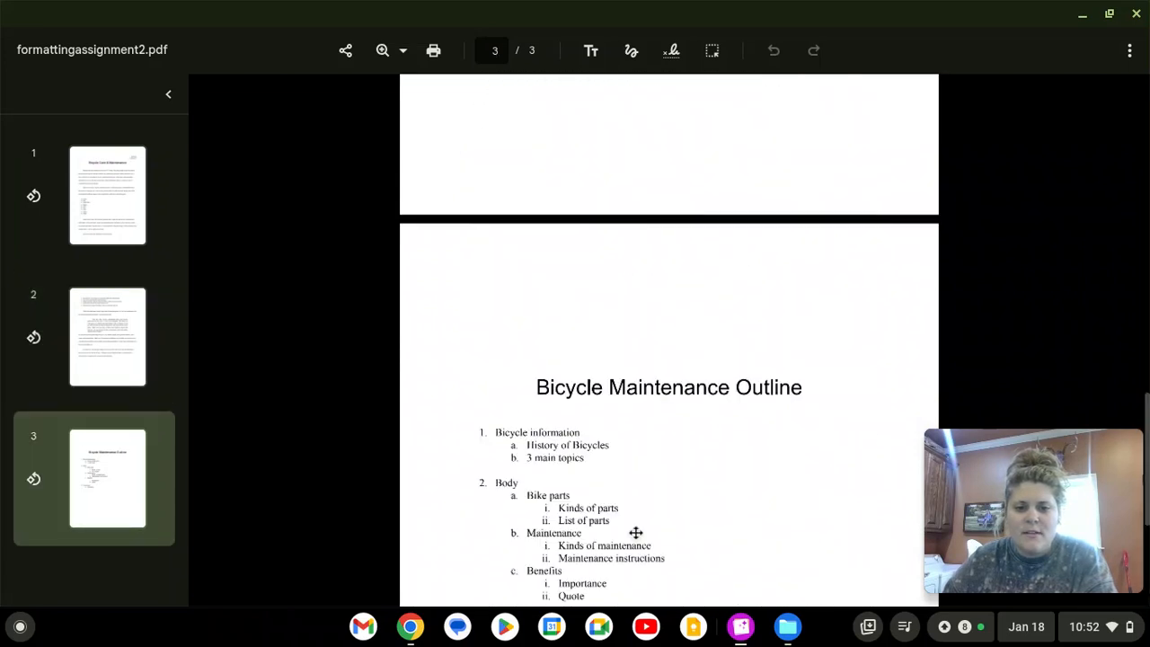
scroll(615, 505, up, 7)
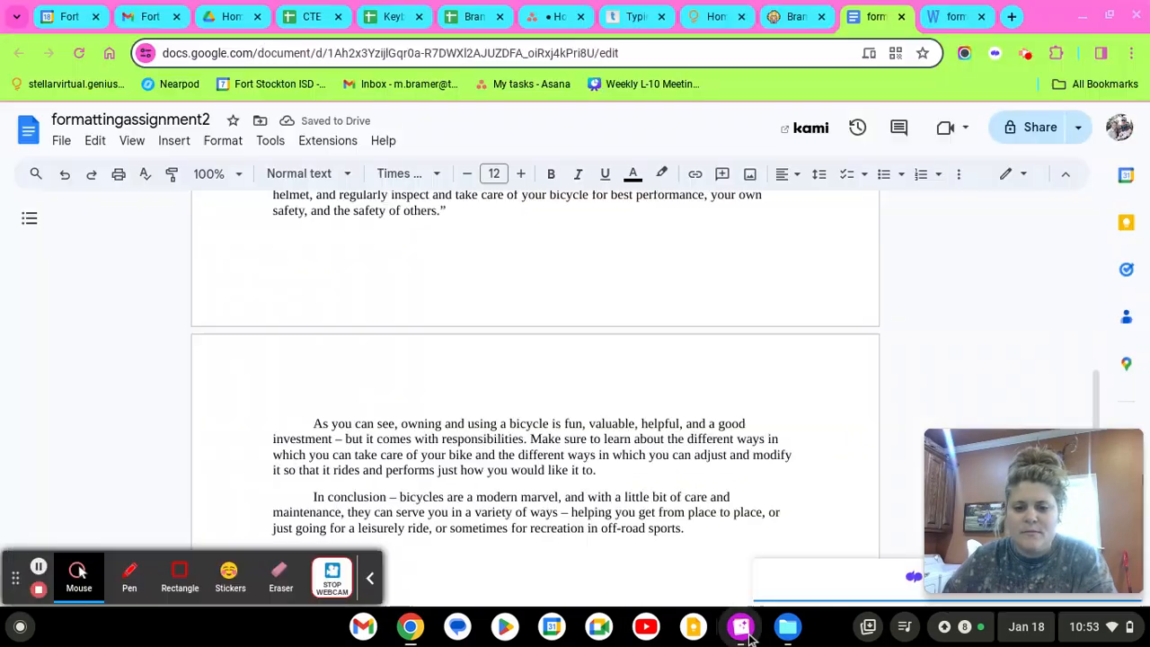
click(755, 636)
Step: Indent the first line of the "Not only does bicycle maintenance" quote by one tab
scroll(382, 393, up, 6)
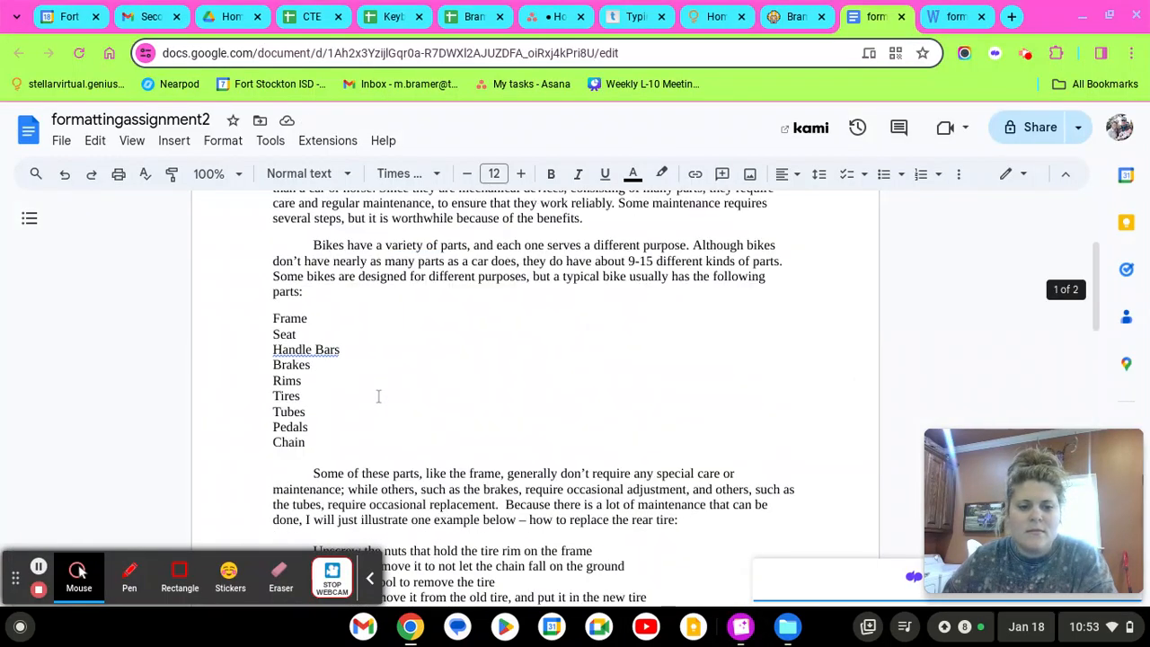
scroll(377, 393, down, 2)
scroll(307, 407, down, 3)
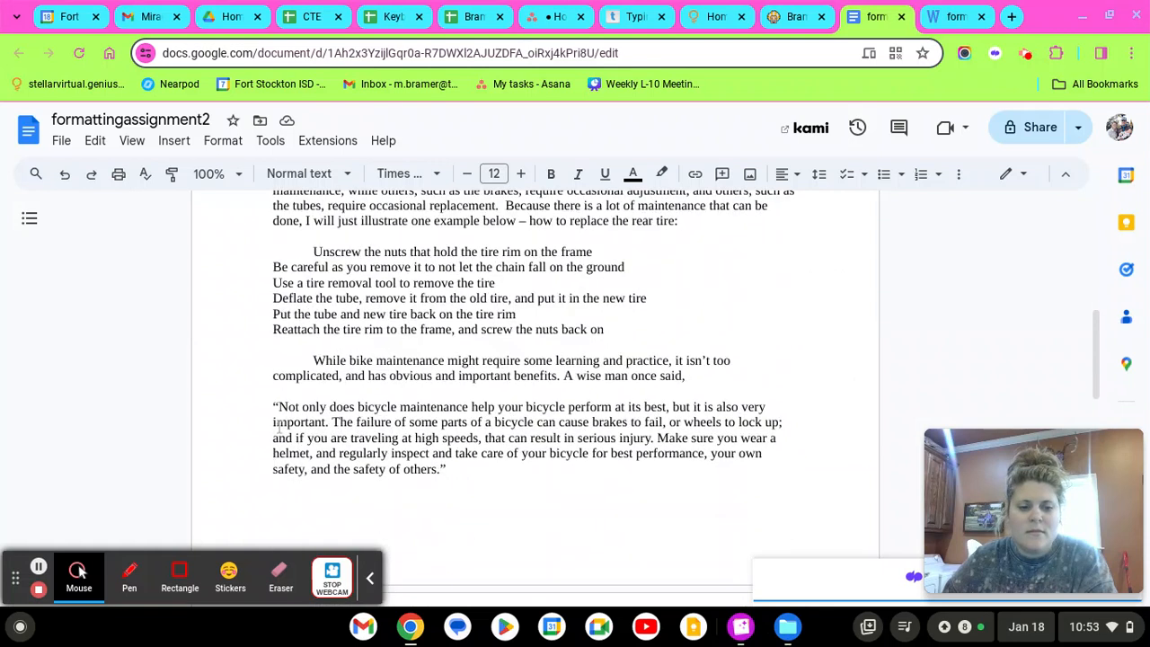
click(268, 411)
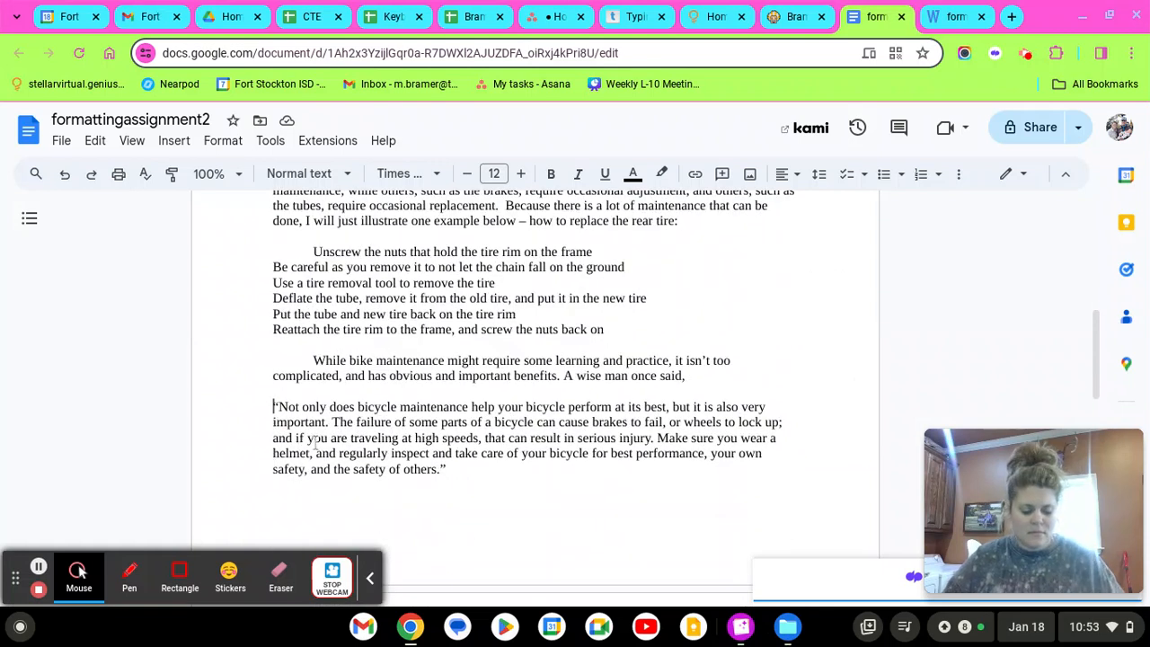
key(Tab)
scroll(432, 485, up, 5)
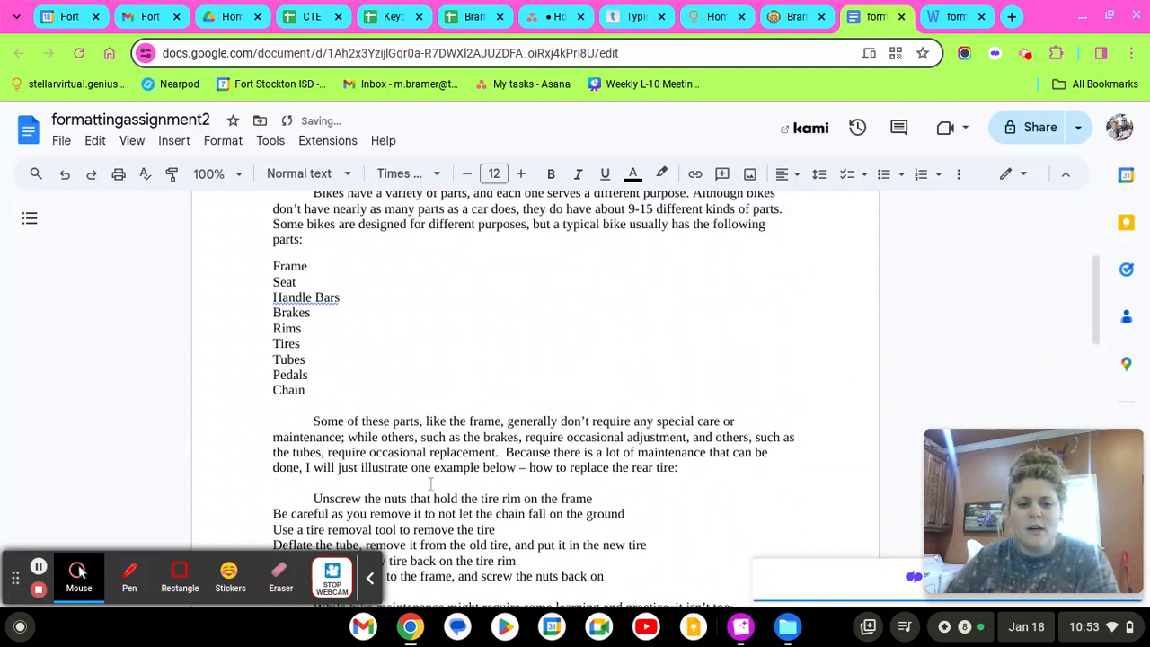
scroll(428, 484, up, 2)
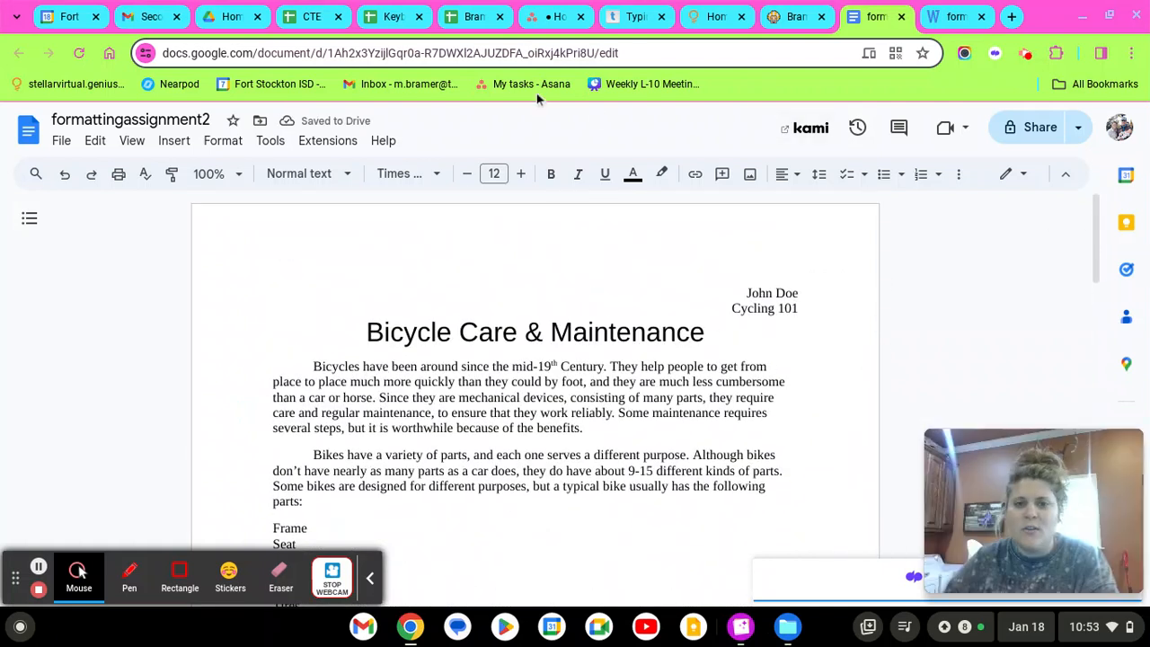
Step: Check the Formatting Assignment instructions for the block quote's left and right indent requirement, returning to the document
click(798, 12)
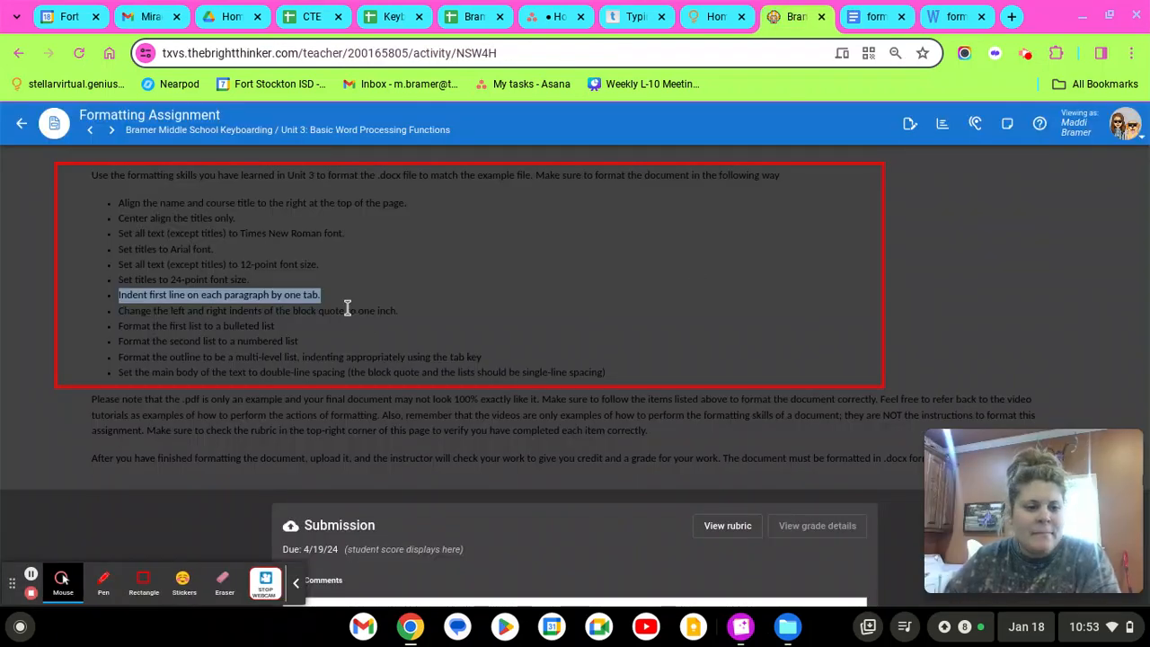
click(309, 351)
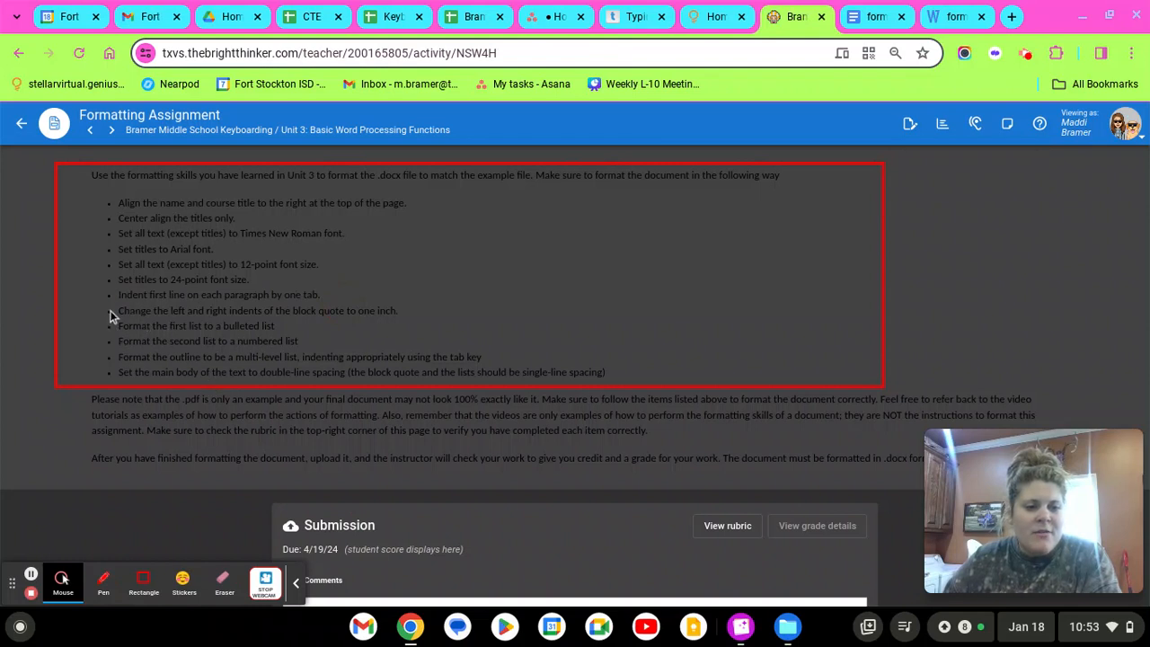
drag(111, 315, 219, 310)
drag(427, 326, 404, 310)
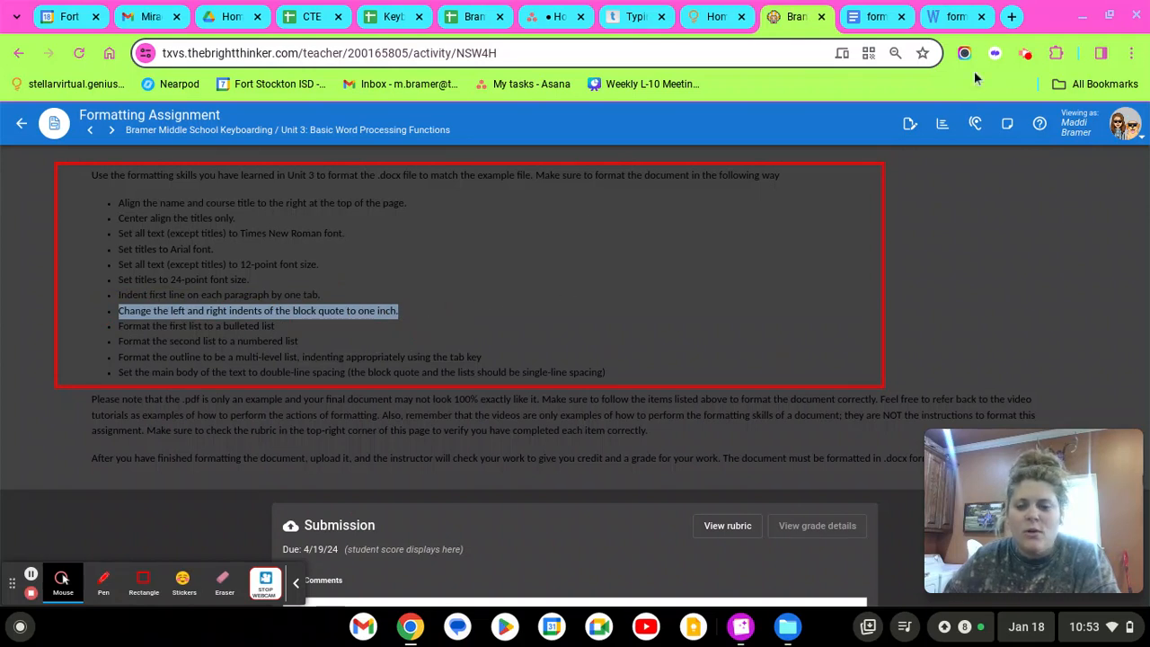
click(863, 18)
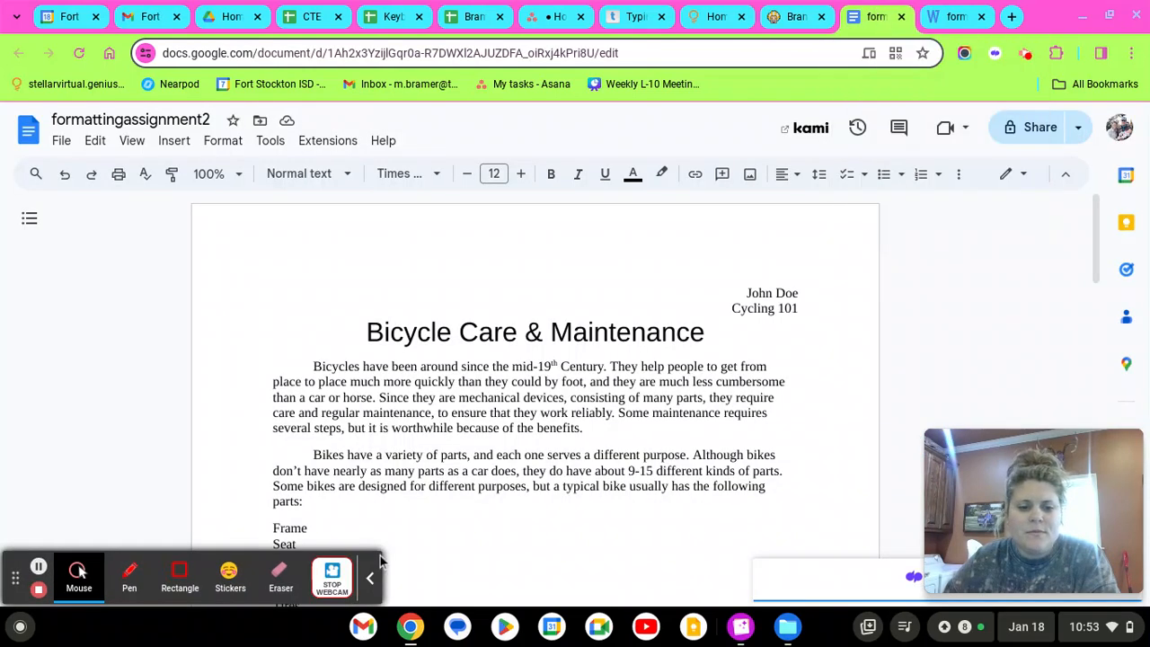
Step: Enter left and right indents of 1 inch for the "Not only does bicycle maintenance" block quote, rechecking the assignment requirement
scroll(506, 431, down, 3)
scroll(505, 432, down, 5)
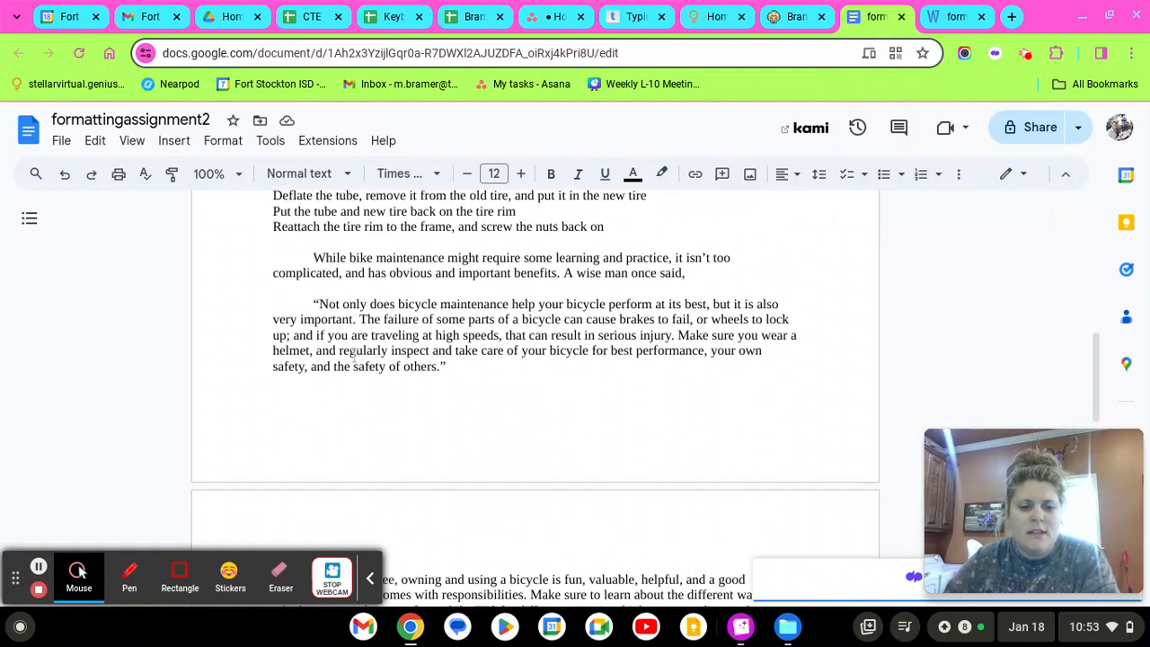
drag(310, 304, 495, 393)
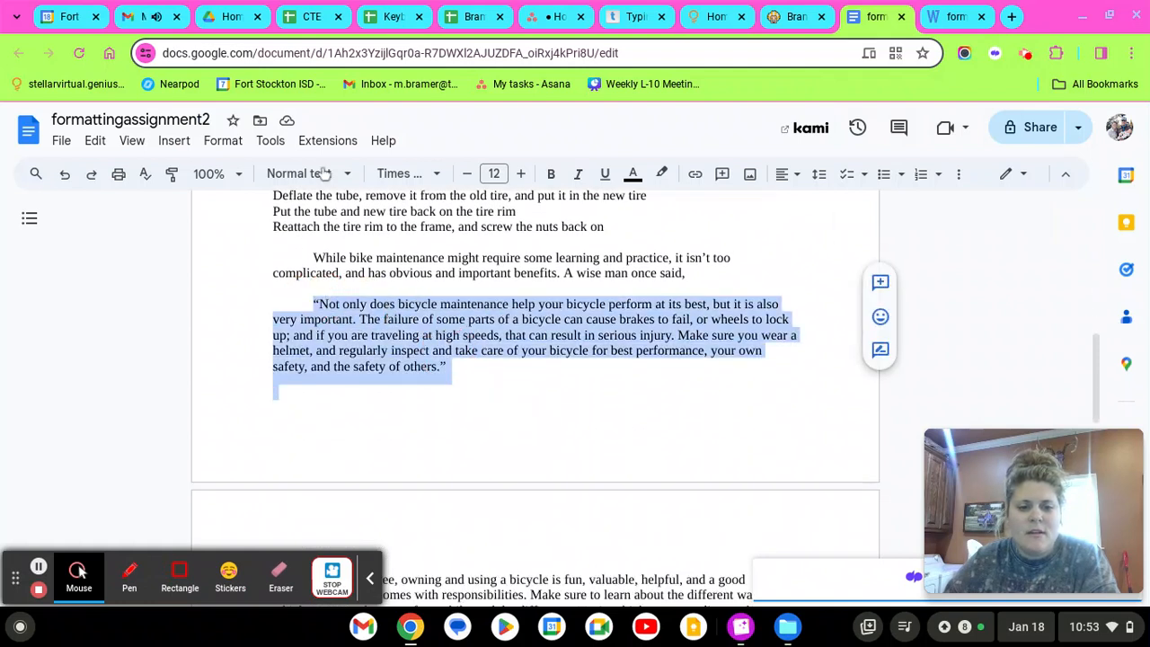
click(221, 141)
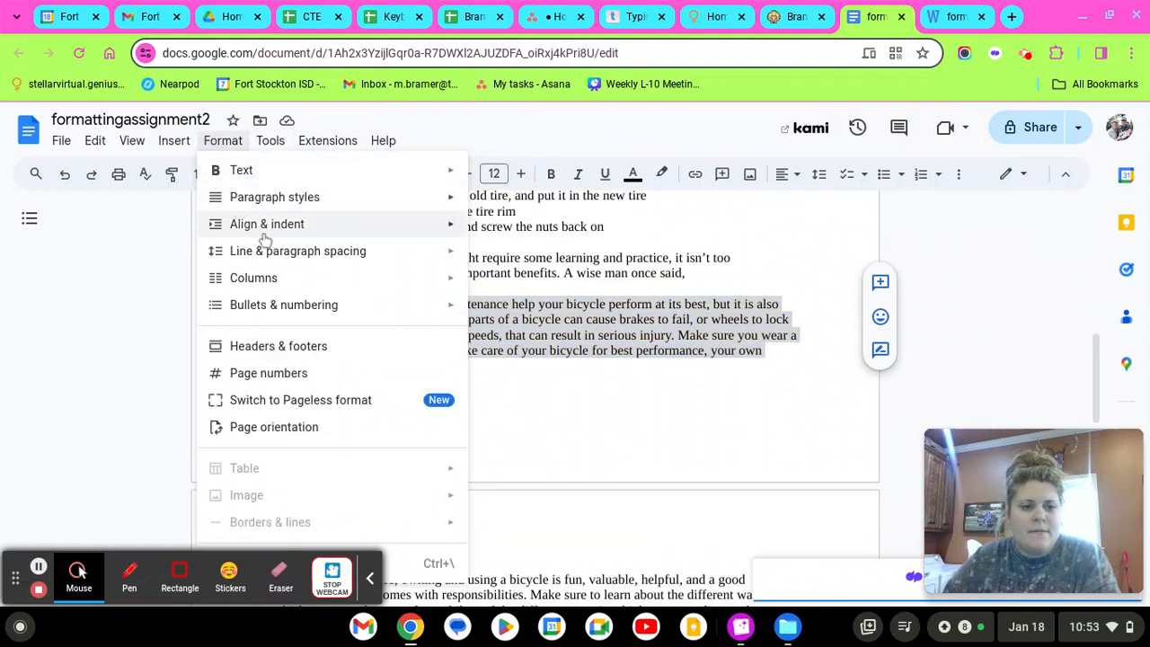
mouse_move(267, 232)
click(571, 407)
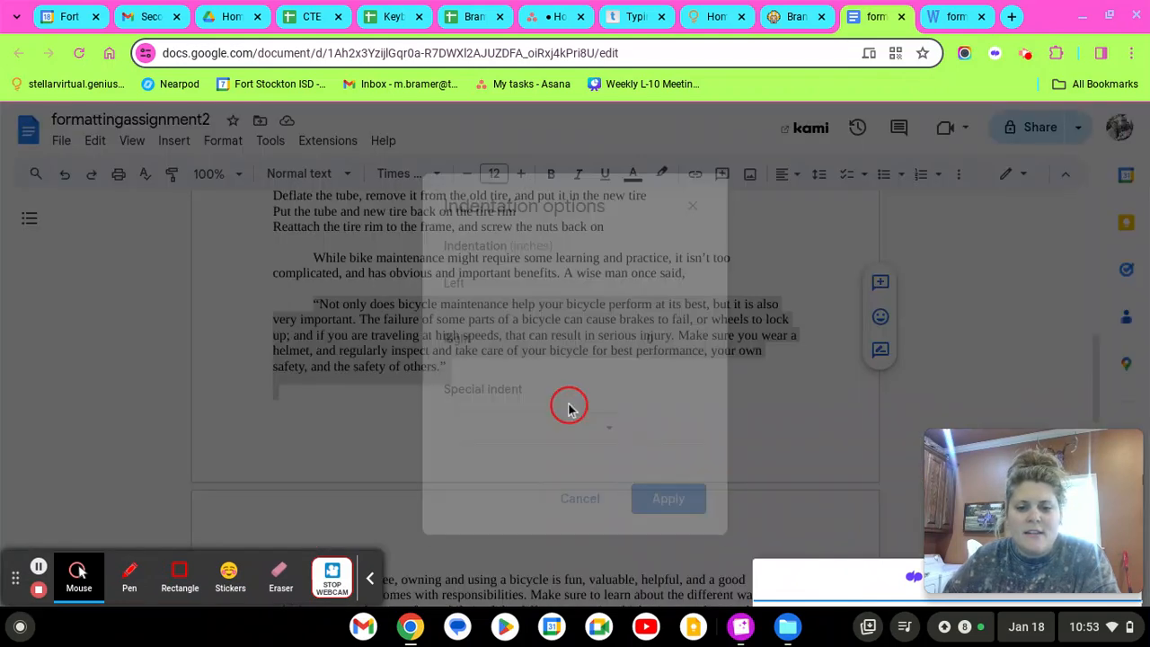
click(786, 12)
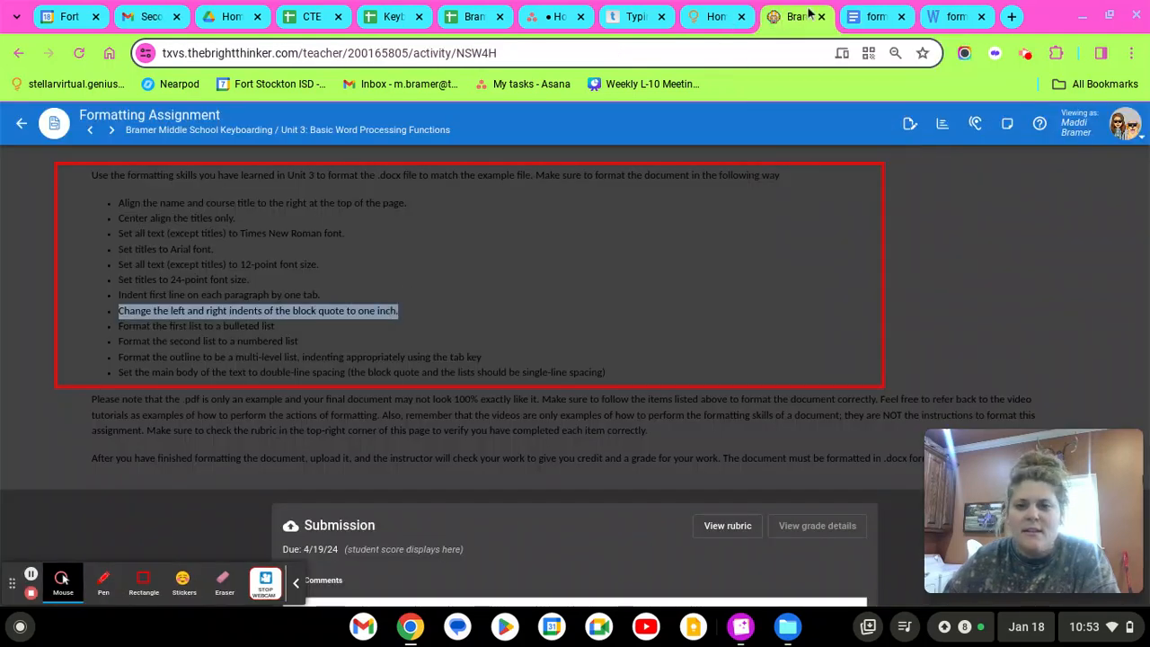
click(872, 17)
click(651, 282)
text(1)
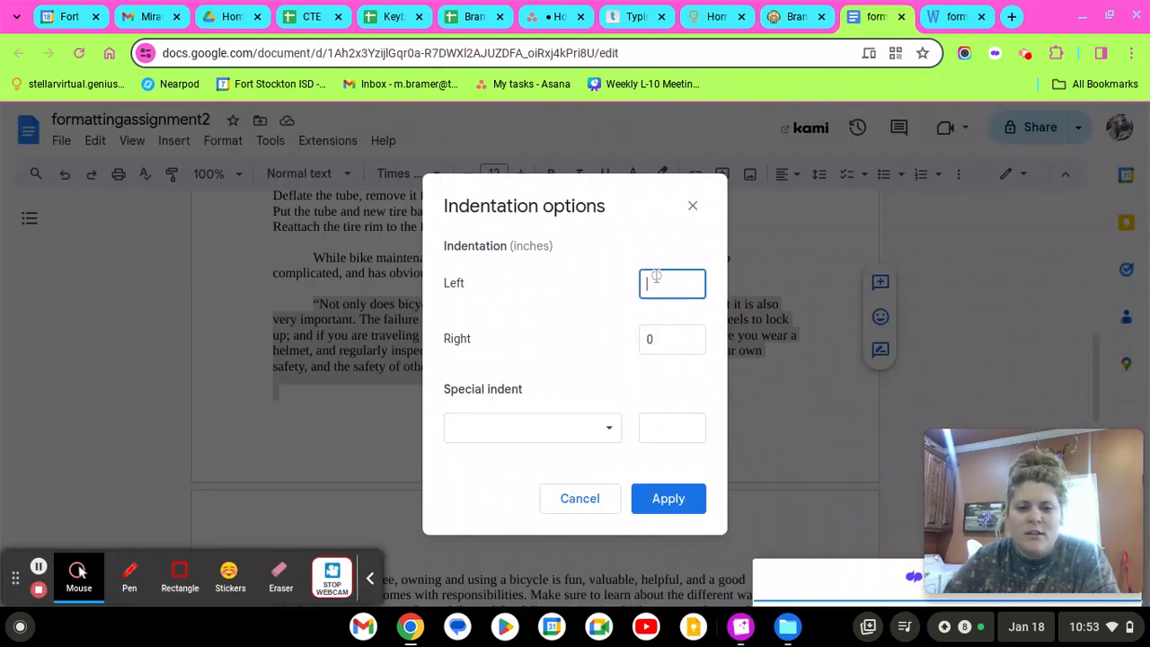
click(653, 349)
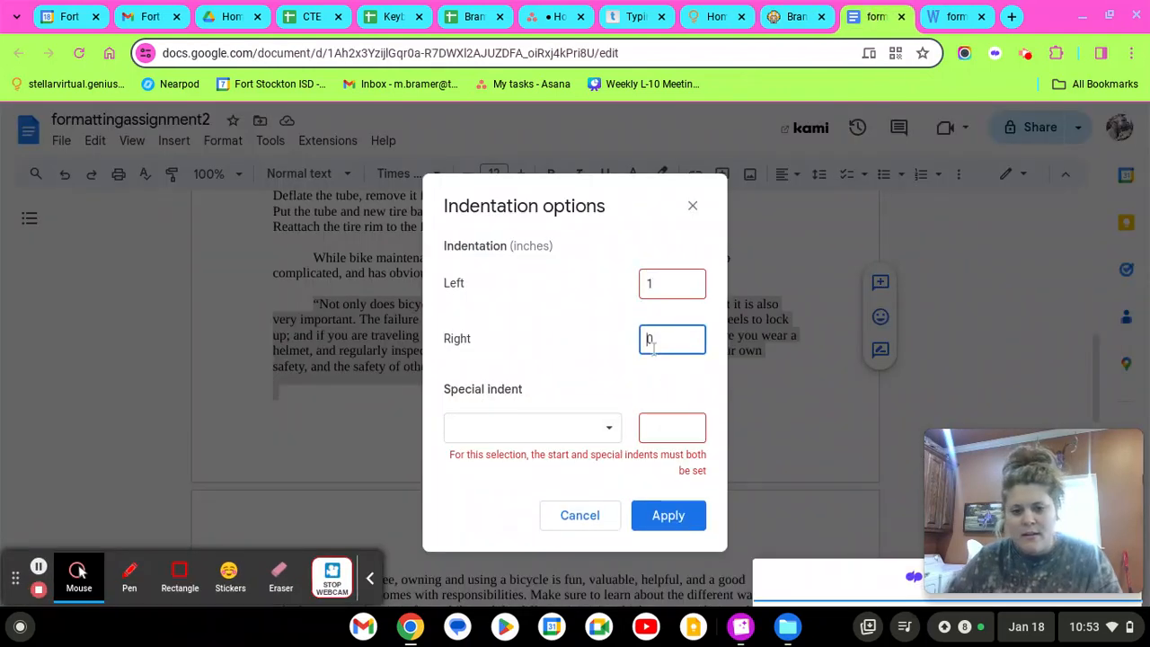
double_click(662, 343)
text(1)
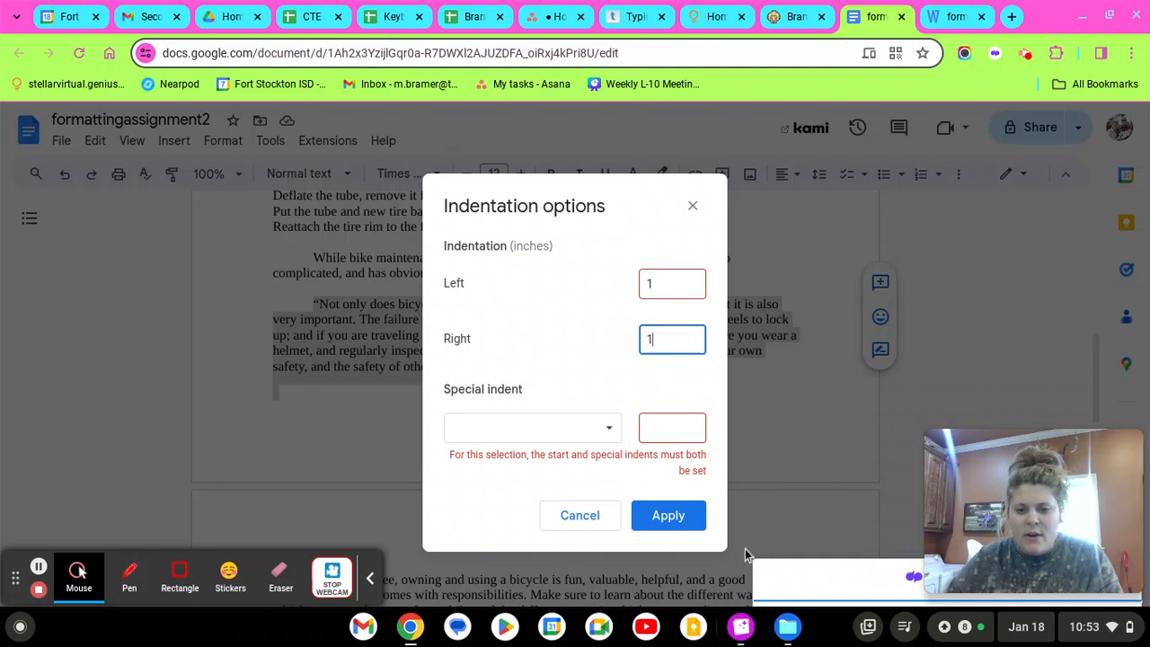
Step: Set the block quote's special indent to None and apply the indentation options
click(581, 374)
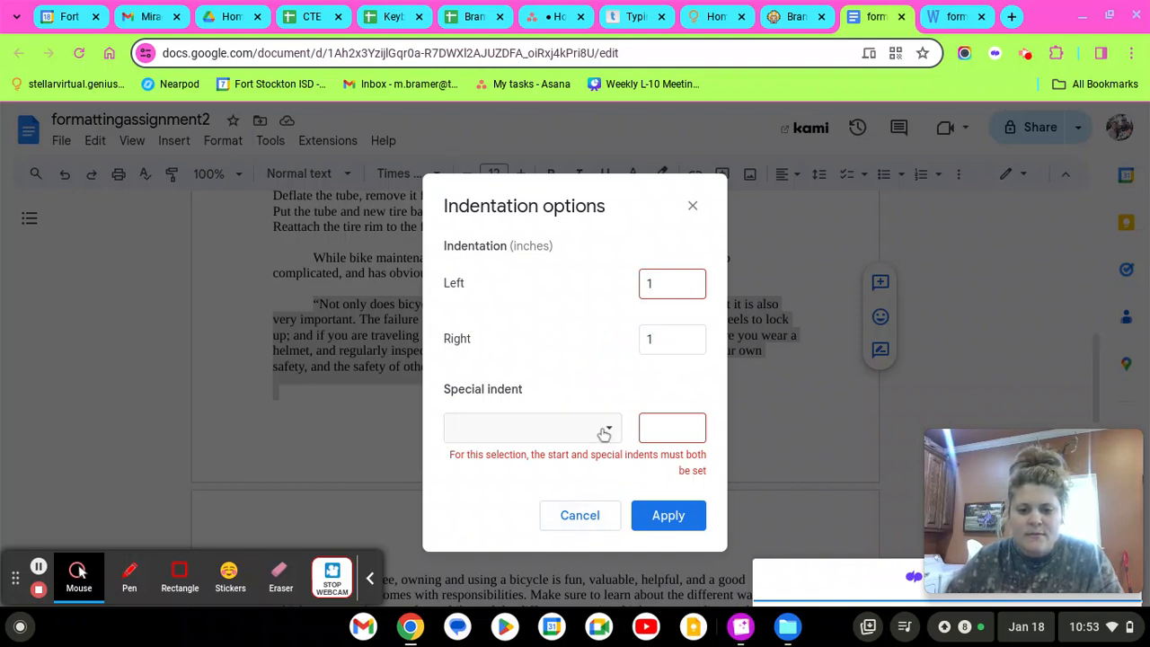
click(604, 434)
click(556, 410)
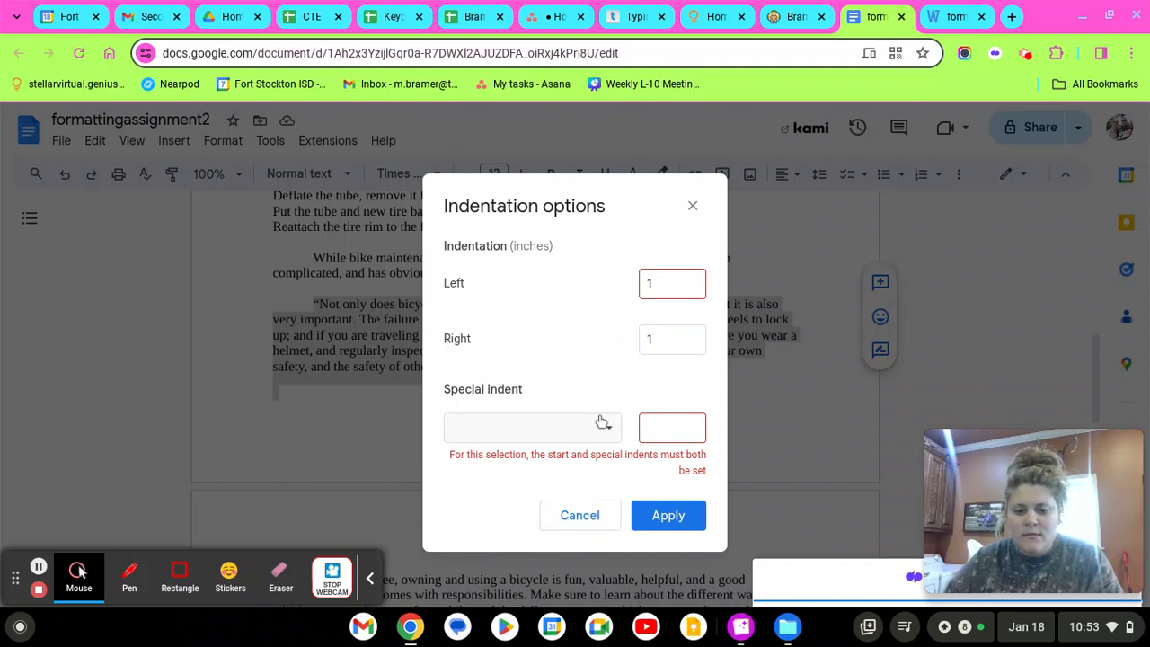
click(594, 434)
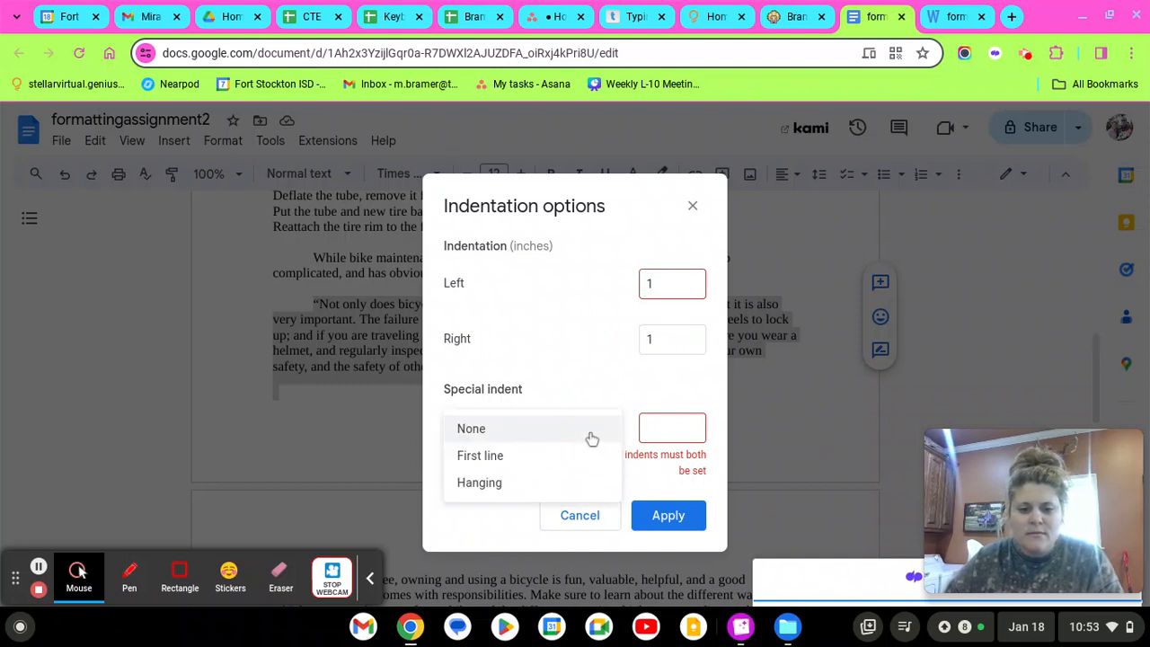
click(492, 431)
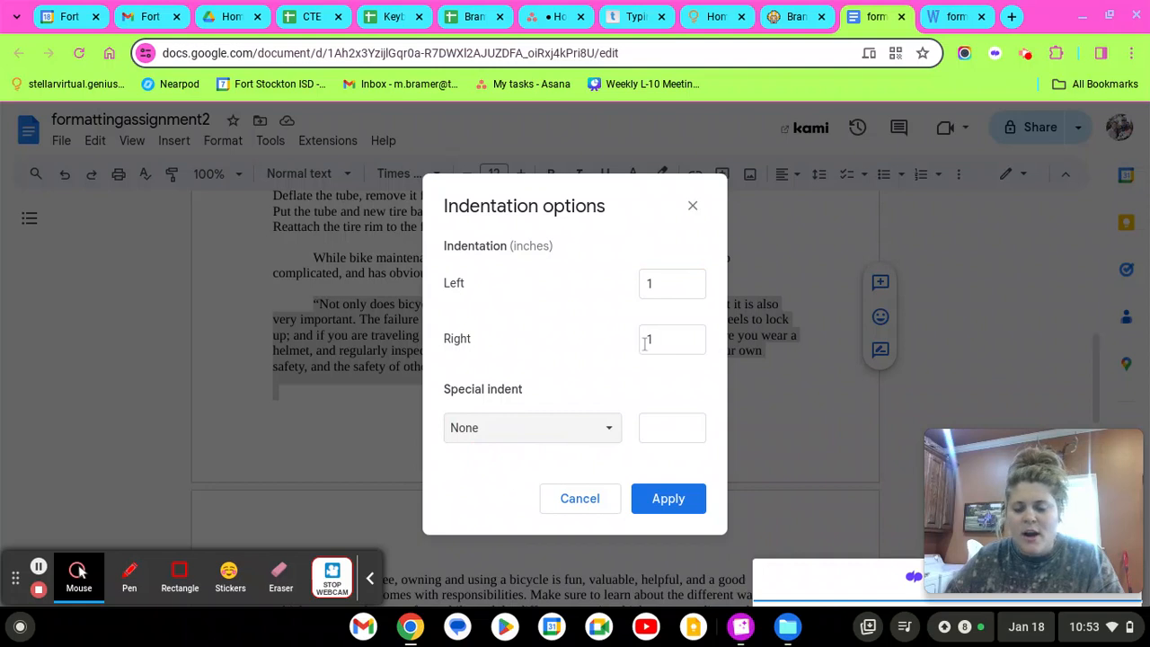
click(668, 499)
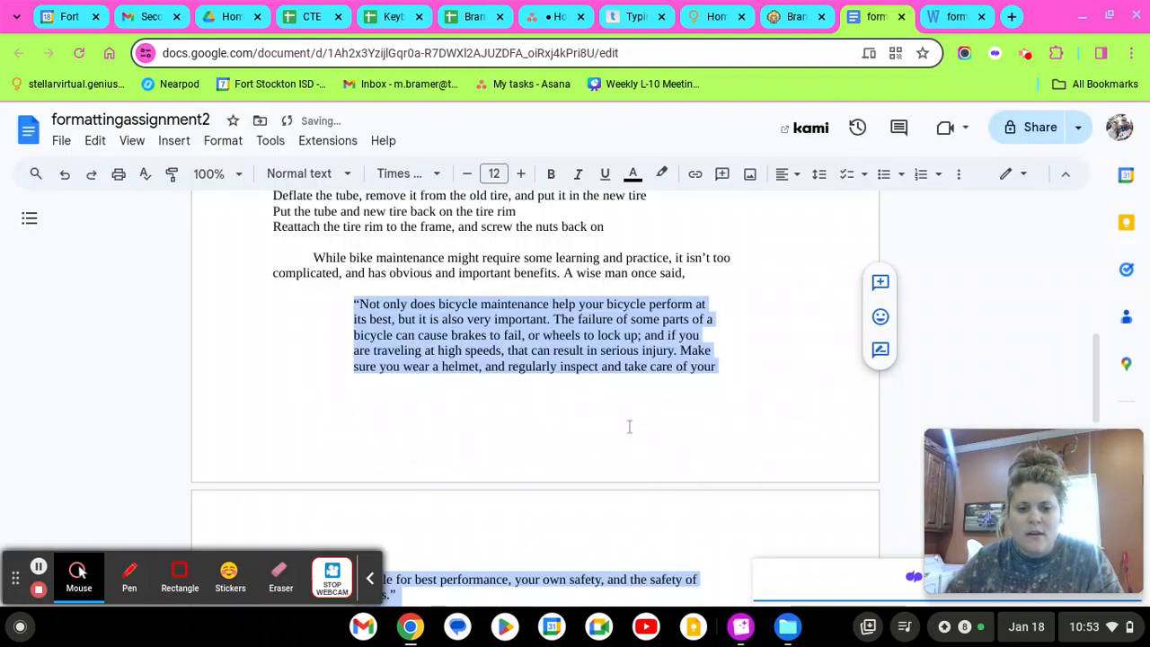
Step: Look over the block quote across both pages and compare it with the quote in the example formattingassignment2.pdf
click(621, 412)
scroll(607, 419, down, 1)
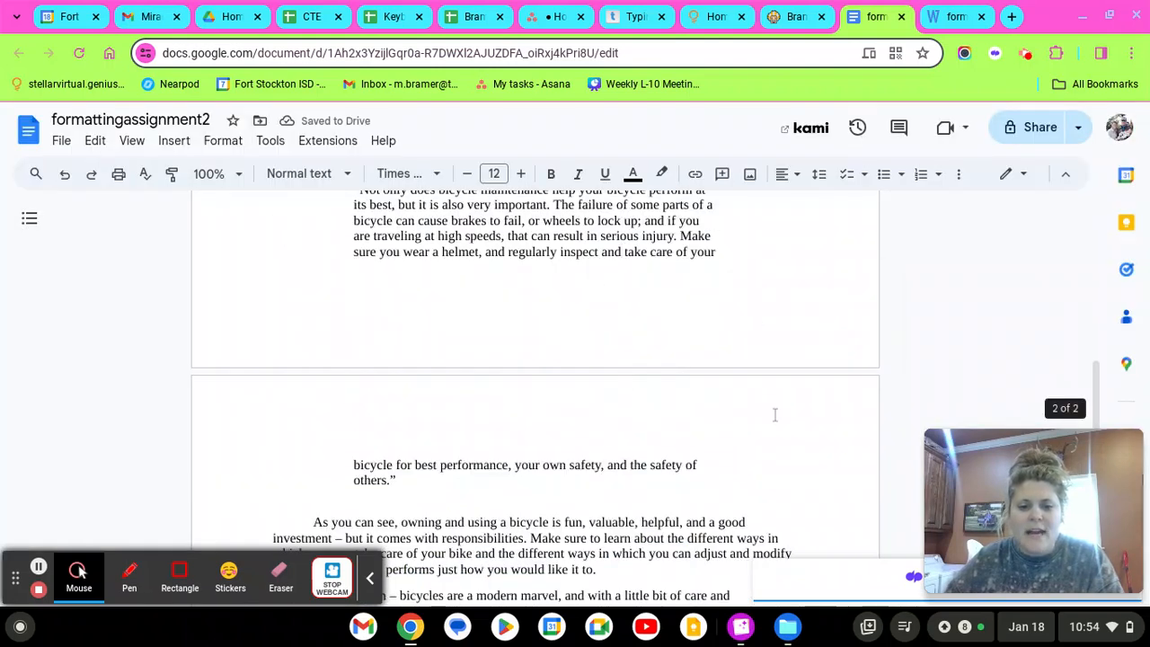
scroll(539, 365, up, 1)
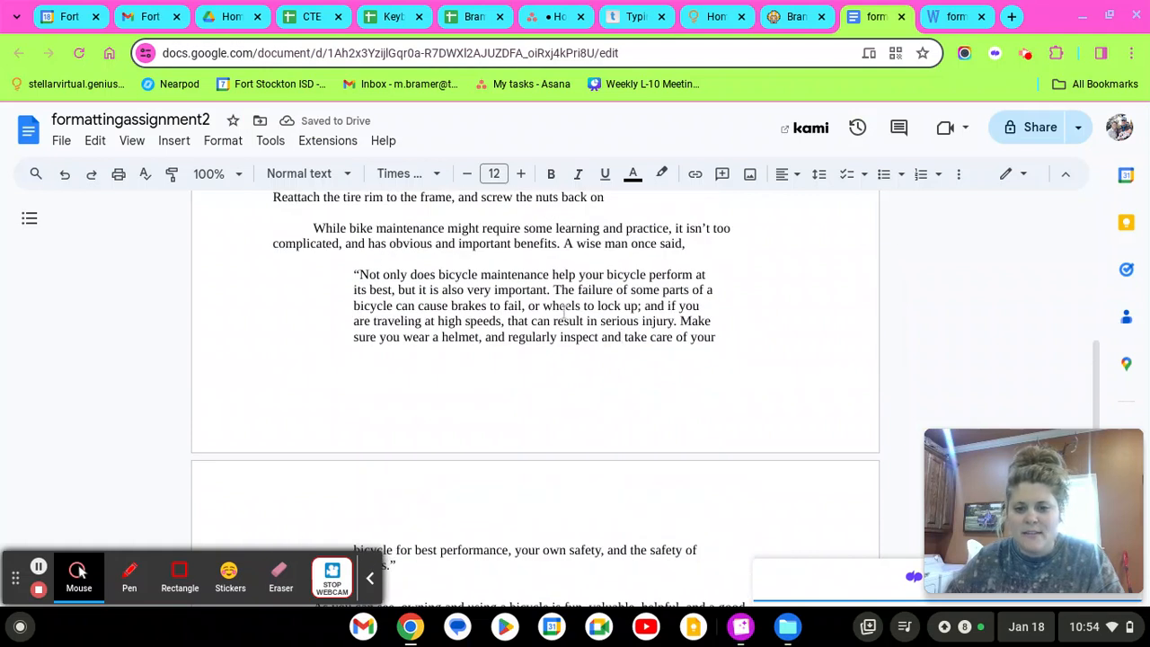
click(752, 633)
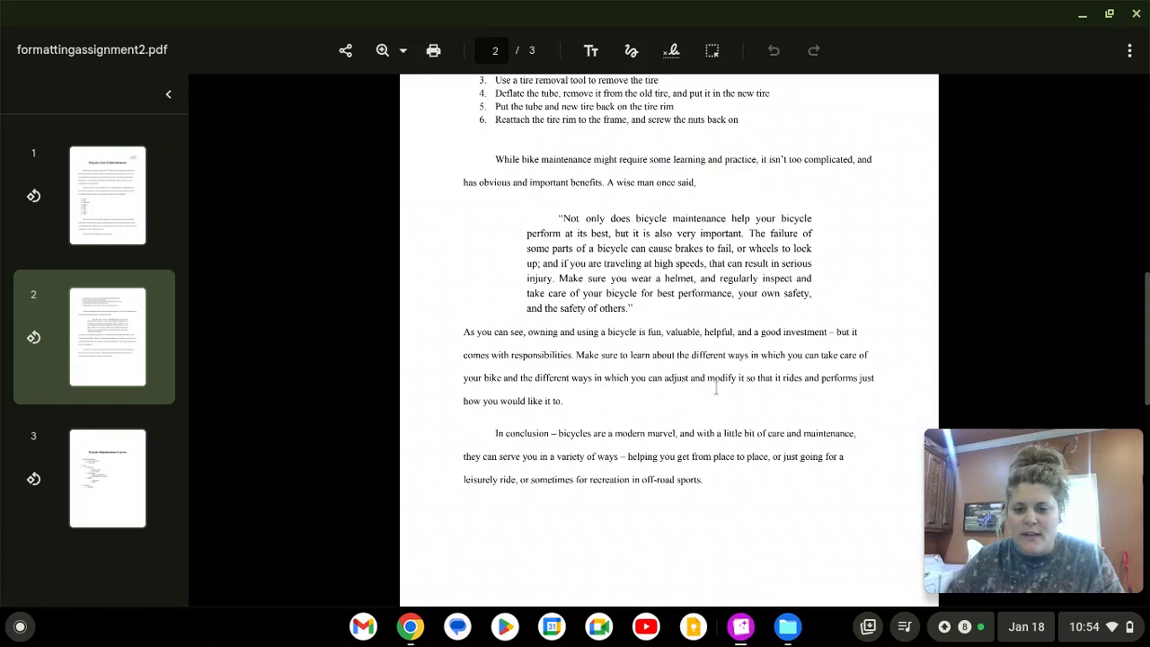
click(760, 634)
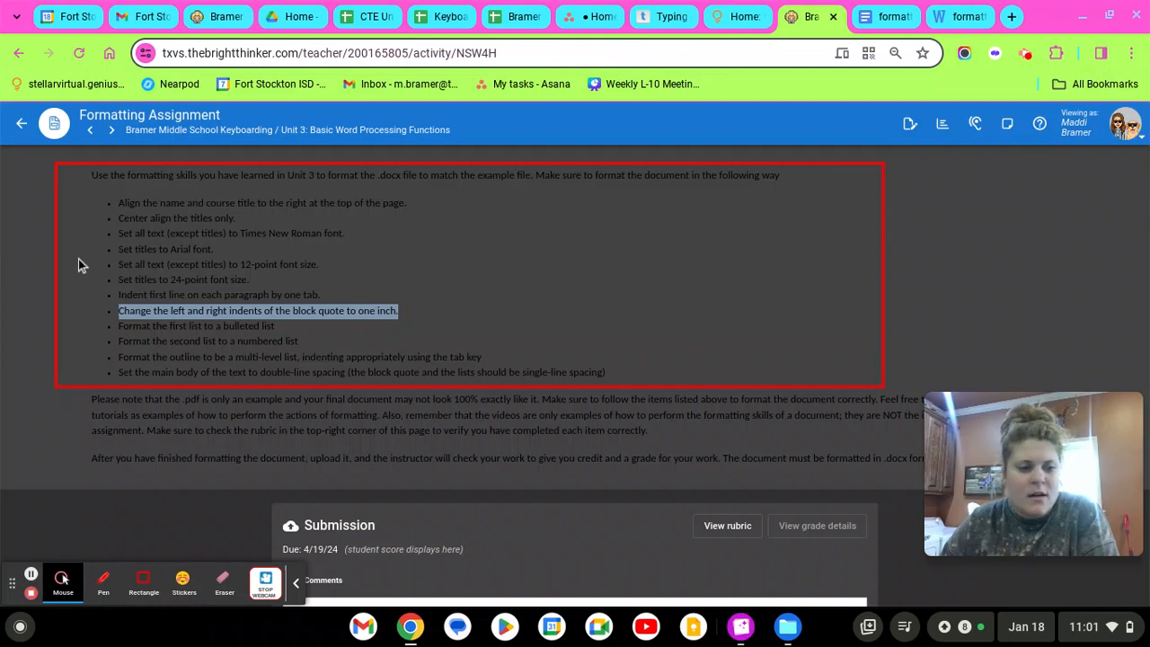
Step: Check the assignment's first-list requirement and format the bike parts from Frame to Chain as a bulleted list
click(320, 349)
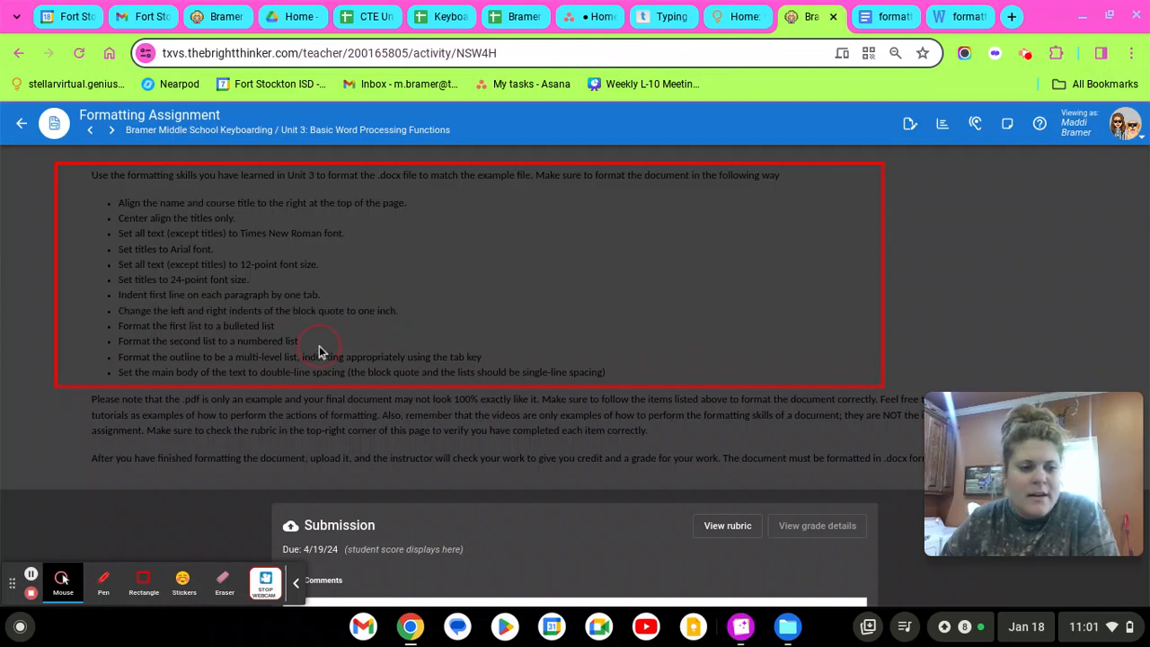
drag(127, 329, 290, 334)
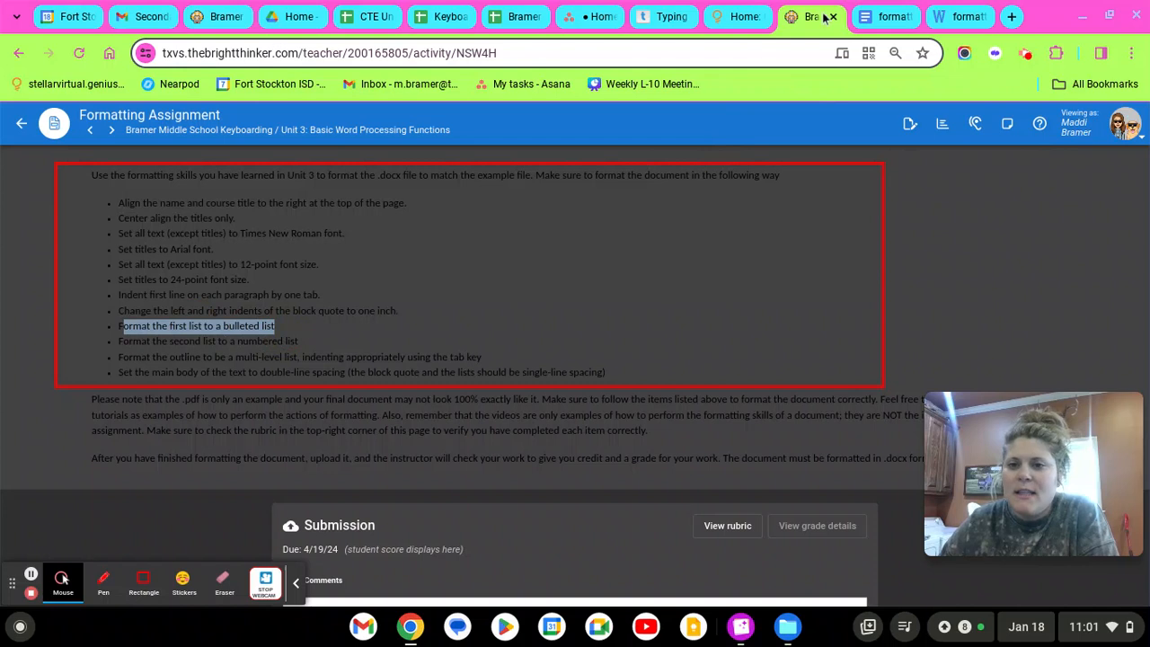
click(874, 11)
scroll(428, 355, up, 6)
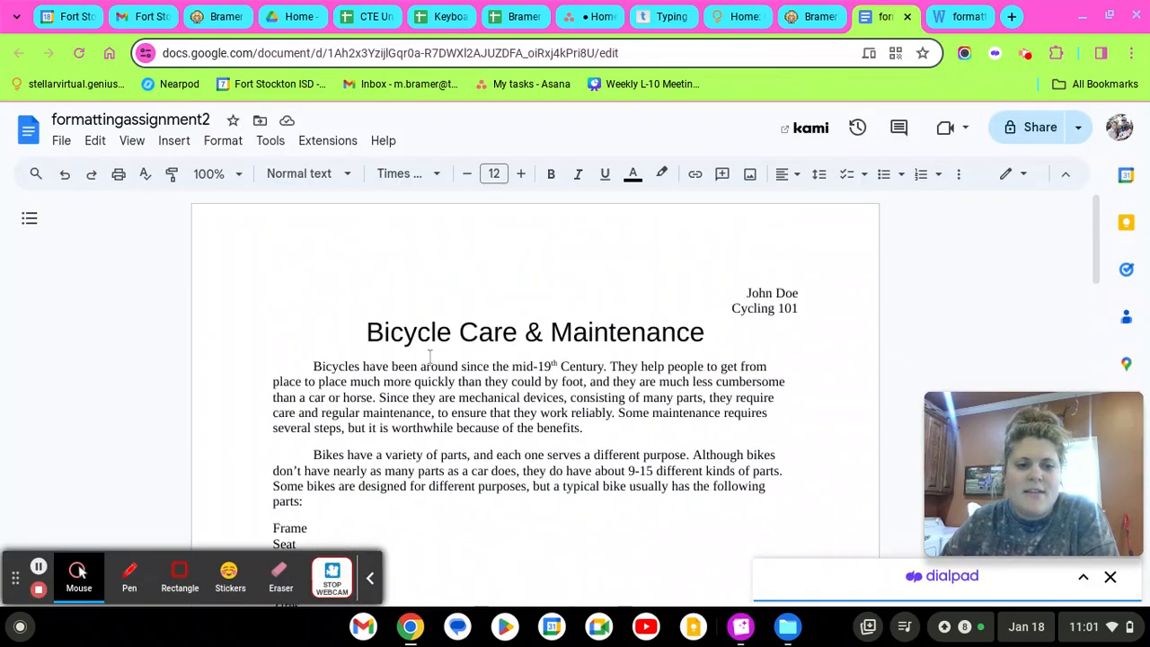
scroll(429, 356, down, 3)
drag(269, 294, 317, 419)
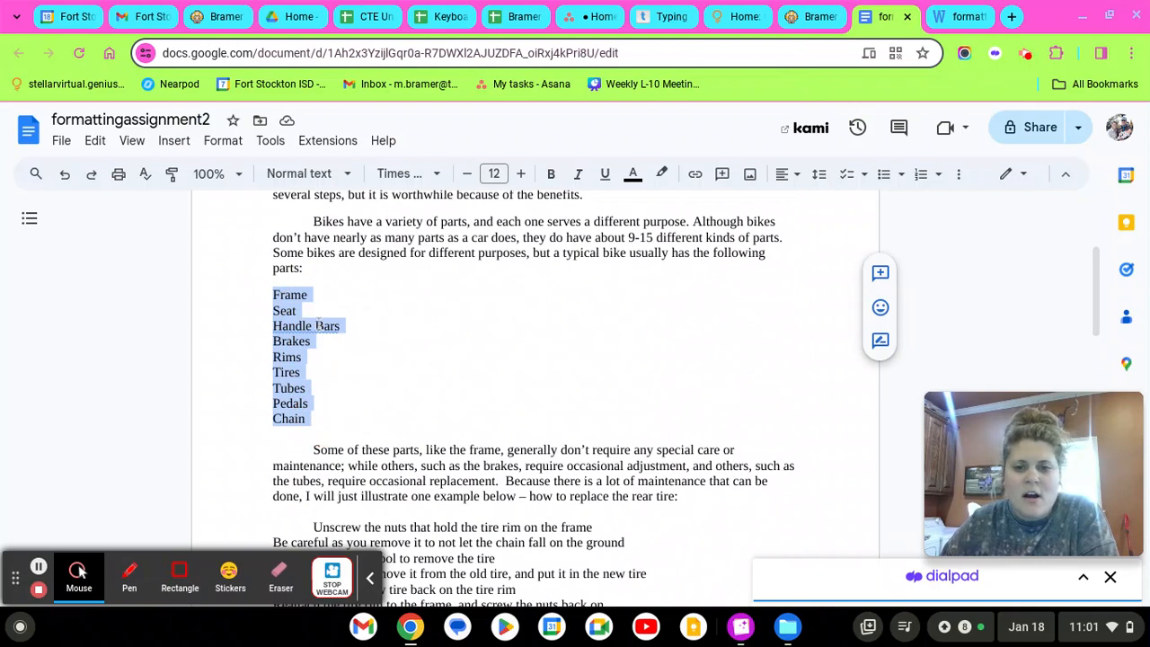
click(884, 176)
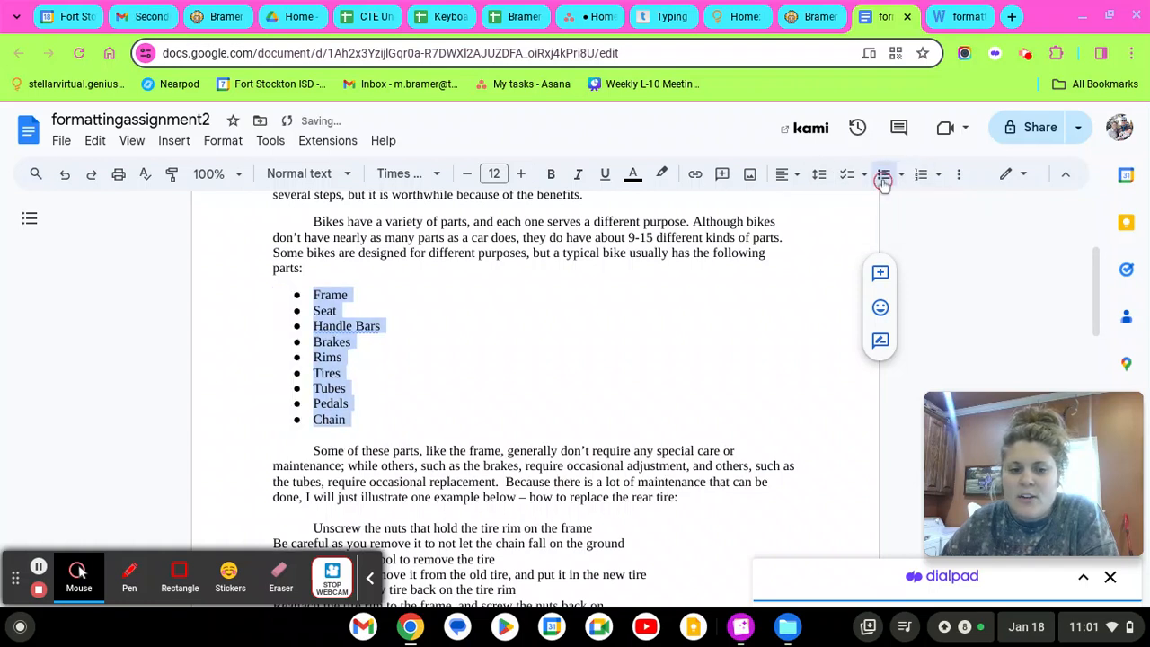
Step: Apply the solid-circle bullet style to the bike parts list from Frame to Chain and look over the list
click(221, 141)
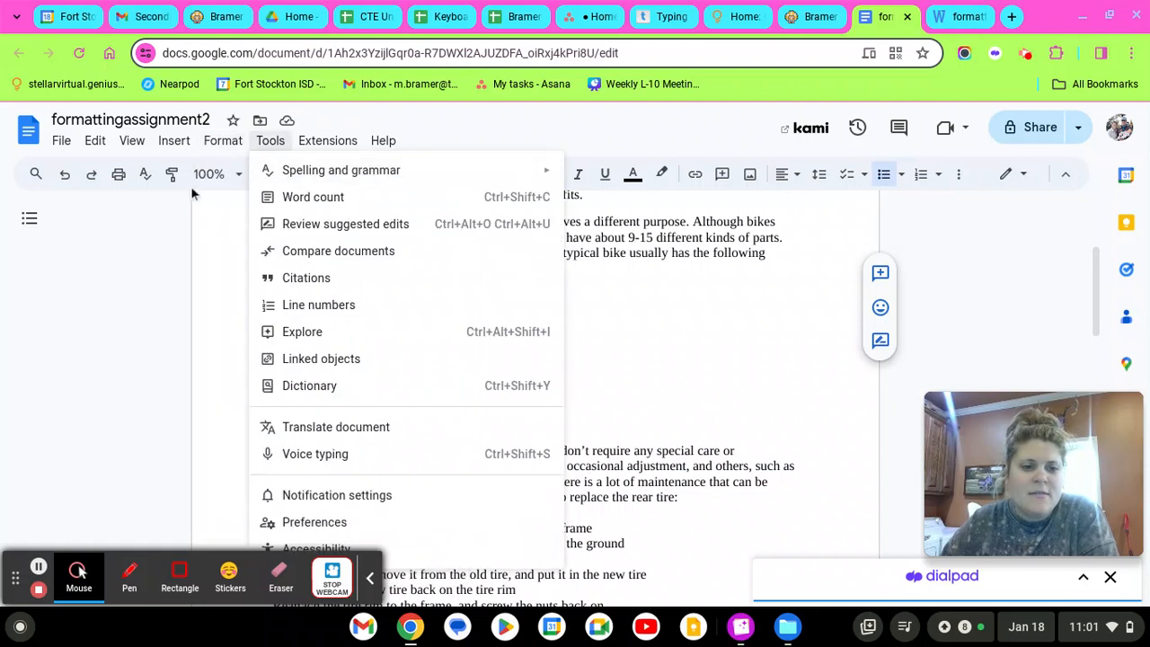
mouse_move(274, 144)
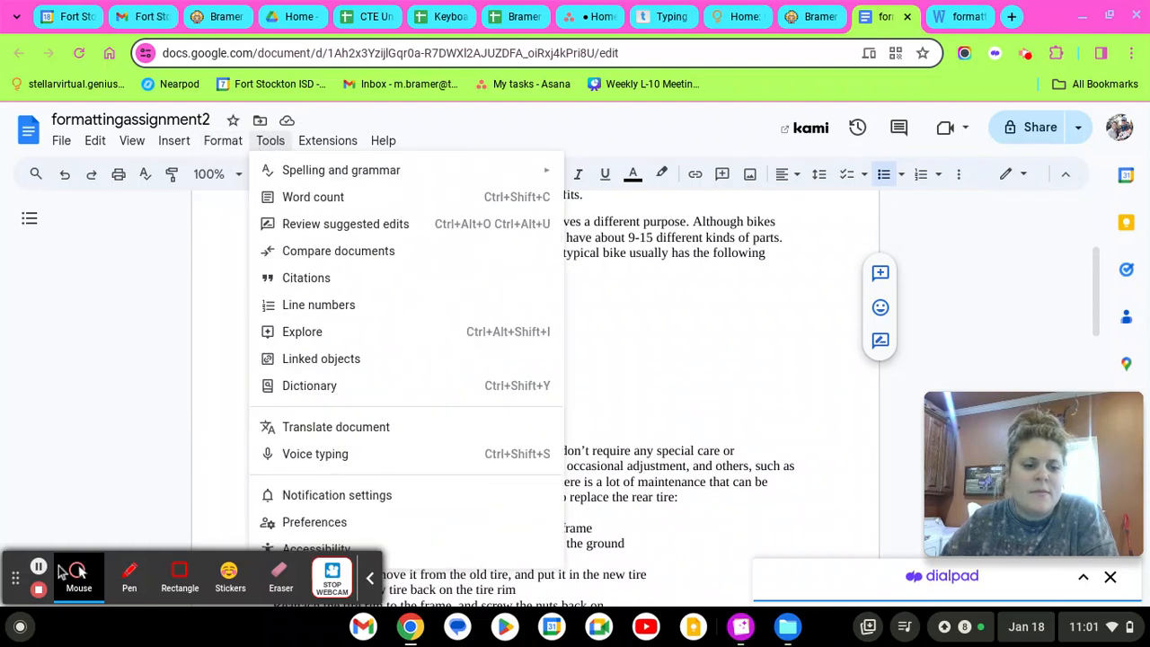
click(168, 270)
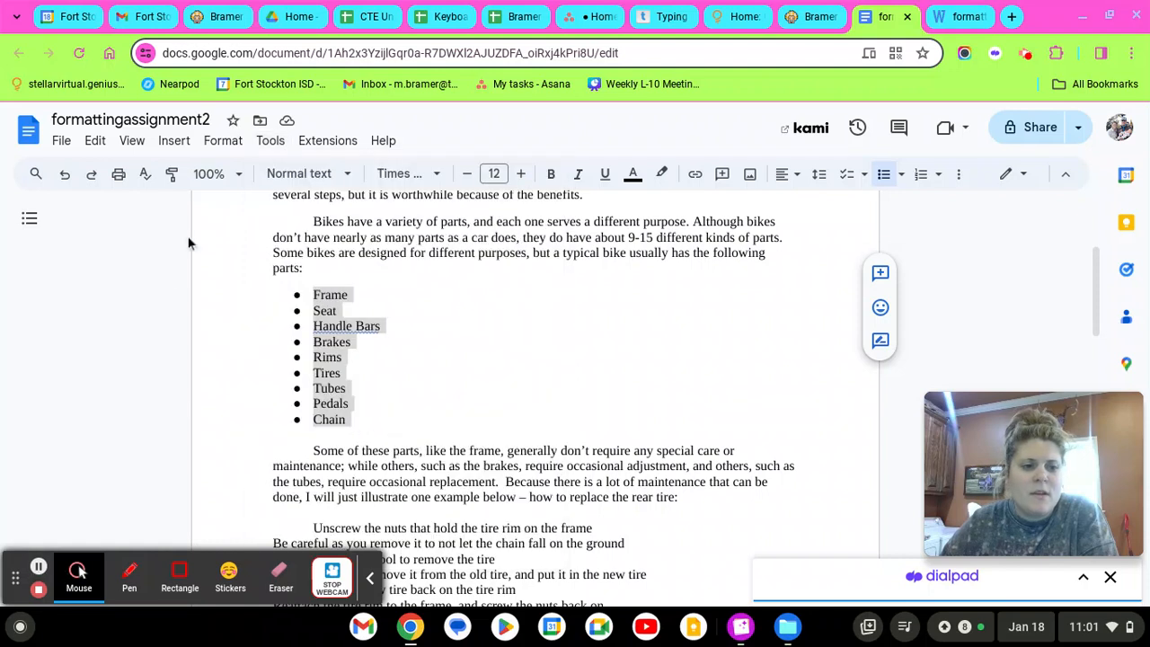
click(230, 146)
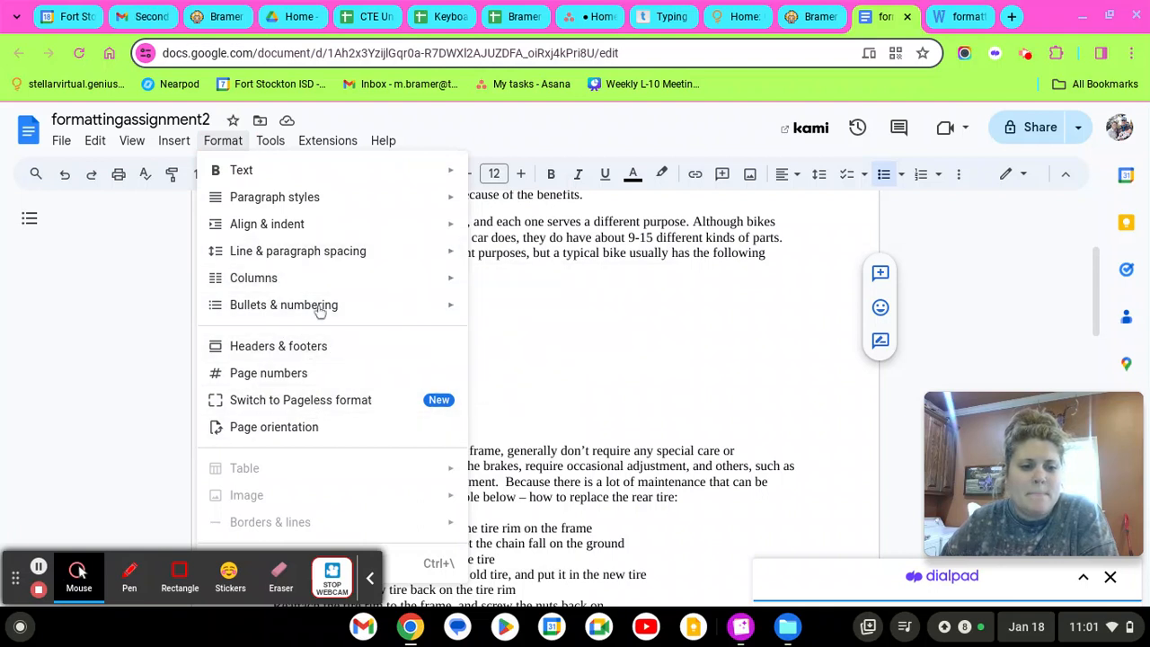
mouse_move(319, 303)
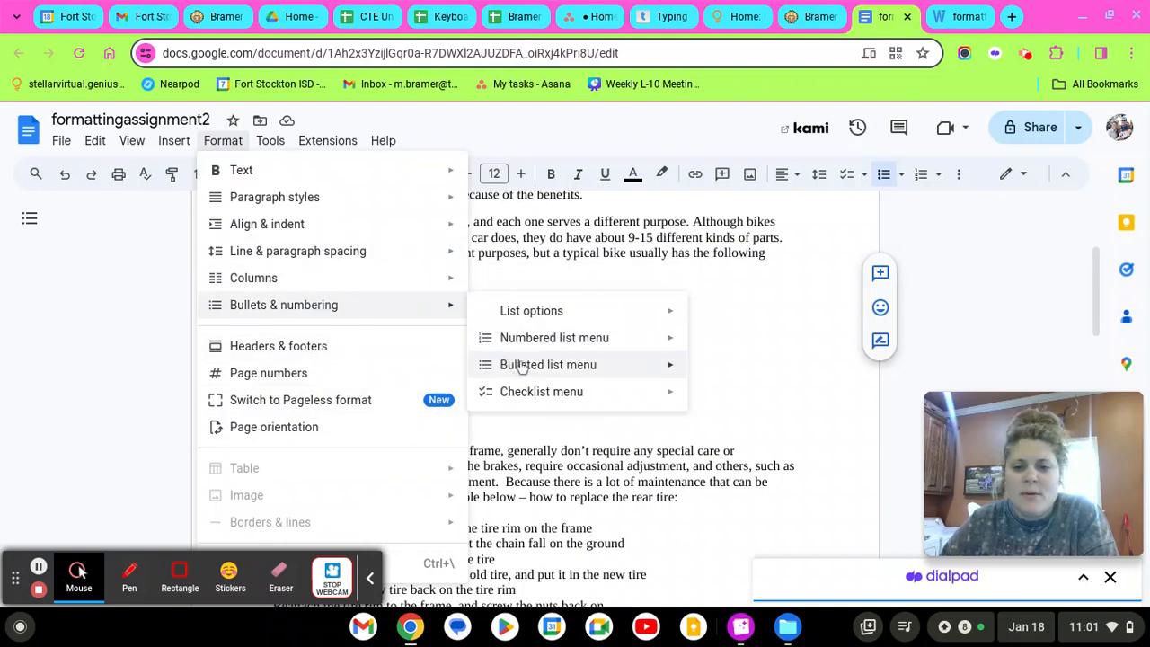
mouse_move(557, 367)
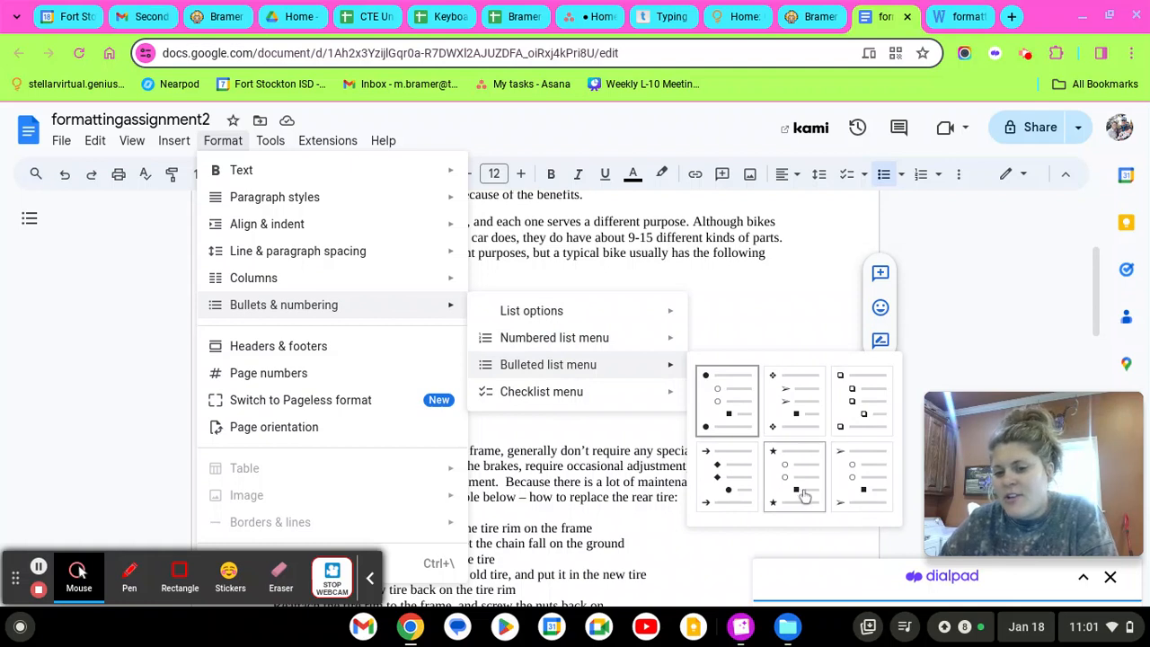
click(717, 404)
click(372, 371)
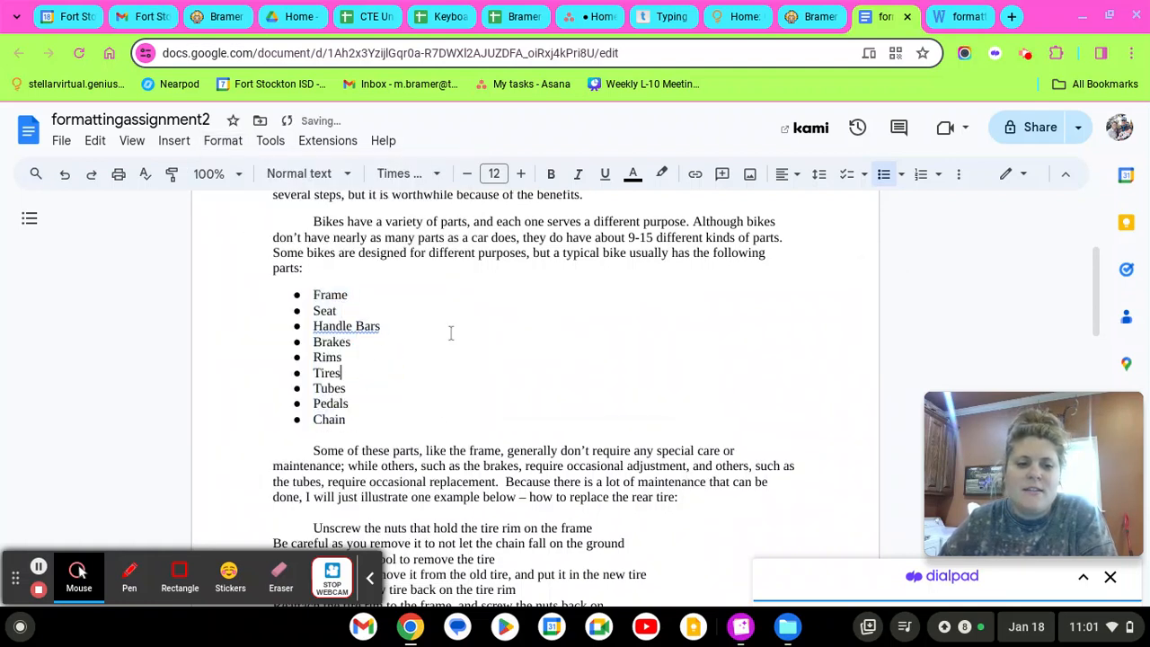
scroll(371, 357, down, 2)
scroll(457, 280, up, 3)
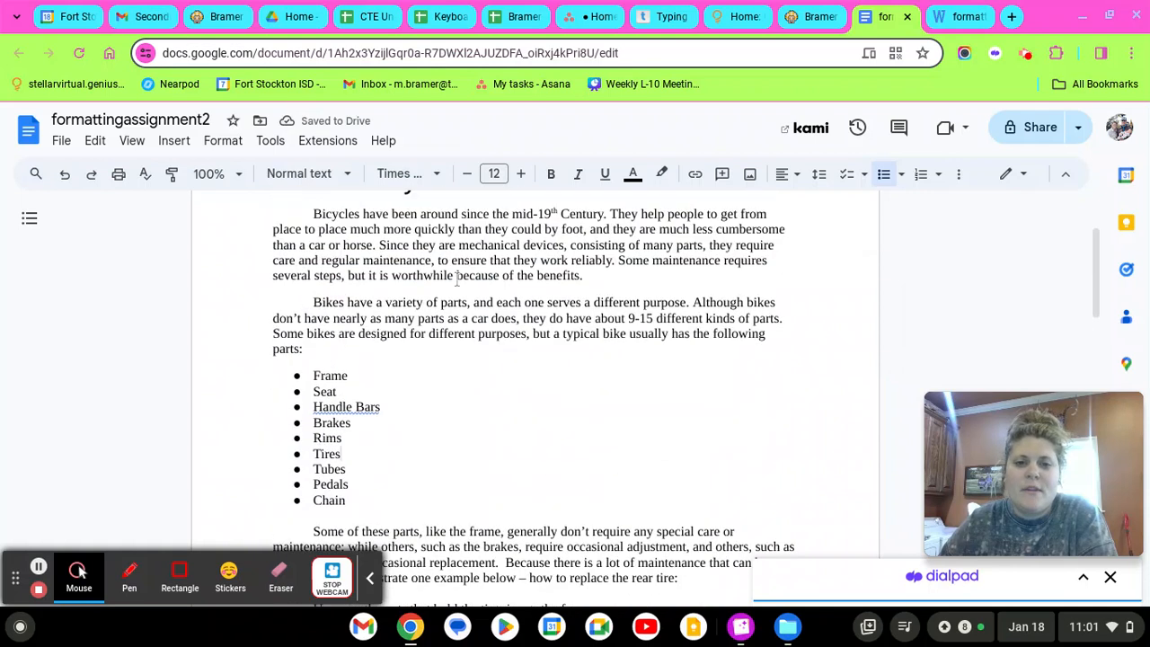
Step: Check the assignment's second-list requirement and format the Bicycle Maintenance Outline entries from Bicycle information to Summary as a numbered list
click(819, 9)
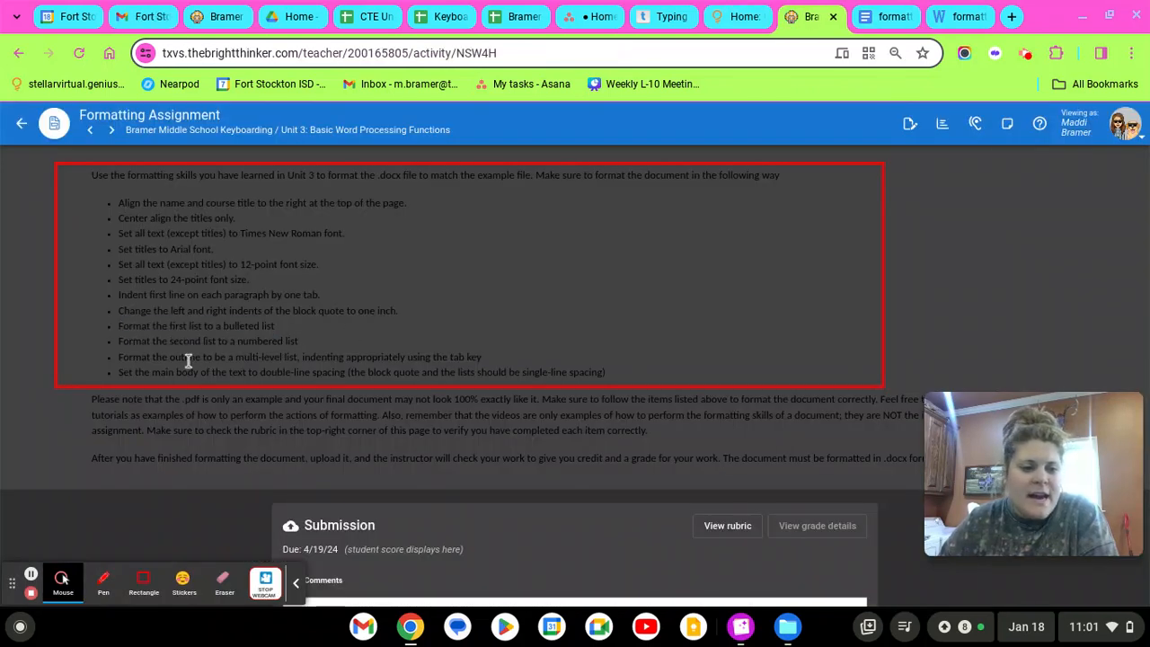
drag(116, 341, 310, 343)
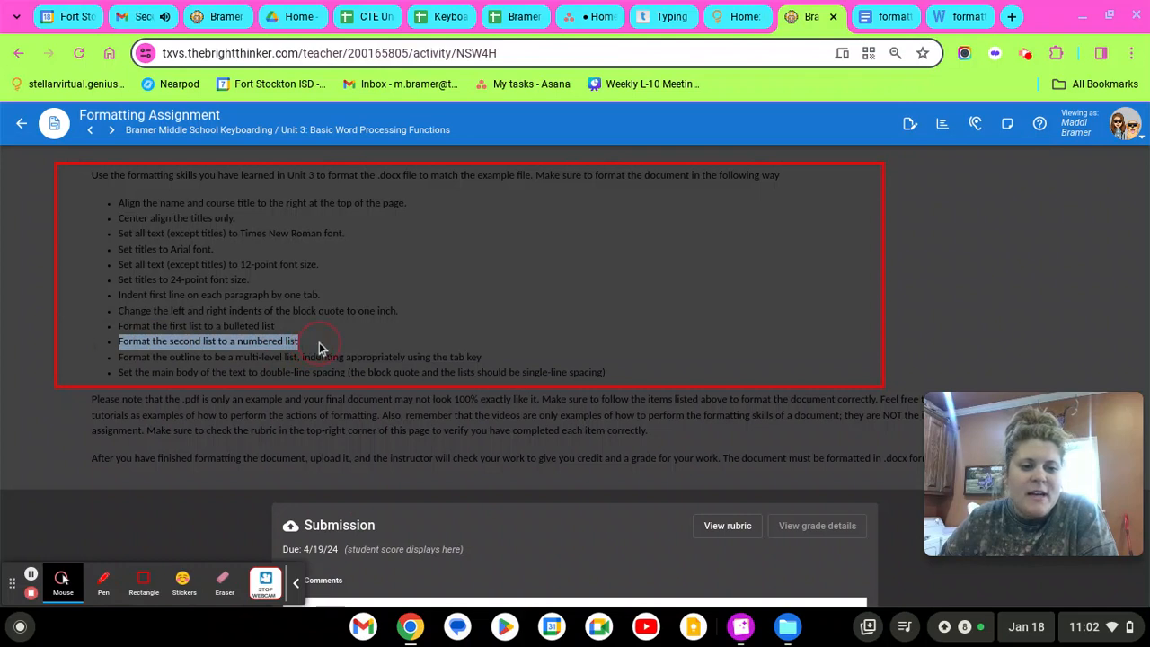
click(320, 344)
click(870, 9)
scroll(382, 418, down, 5)
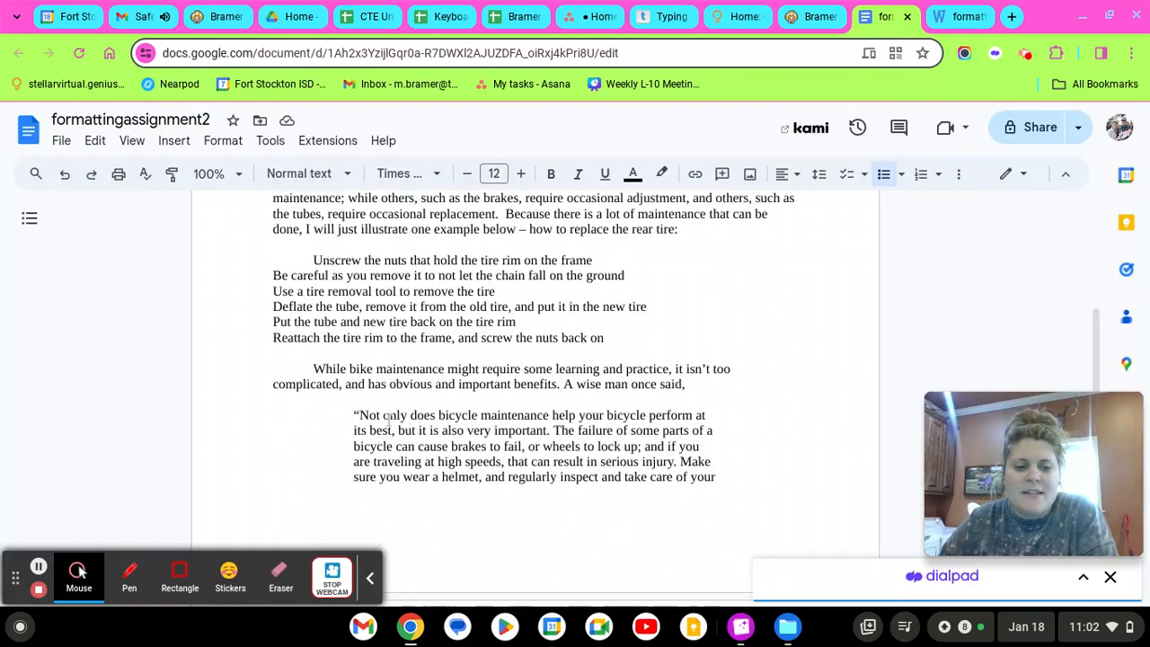
scroll(382, 418, down, 5)
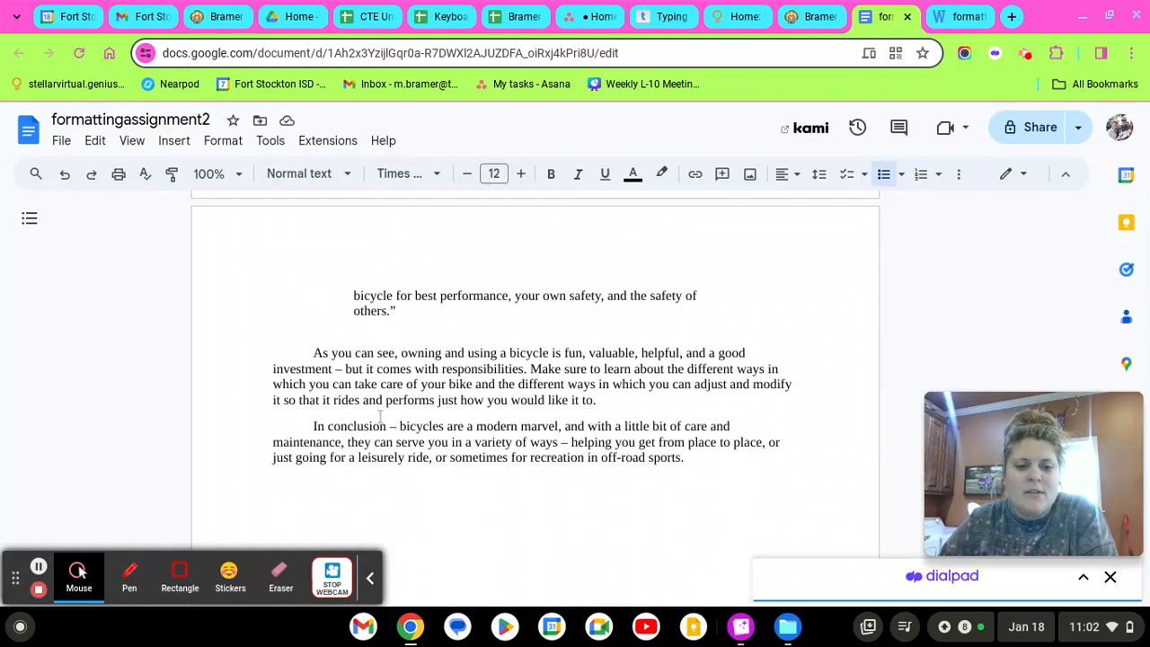
scroll(380, 416, down, 3)
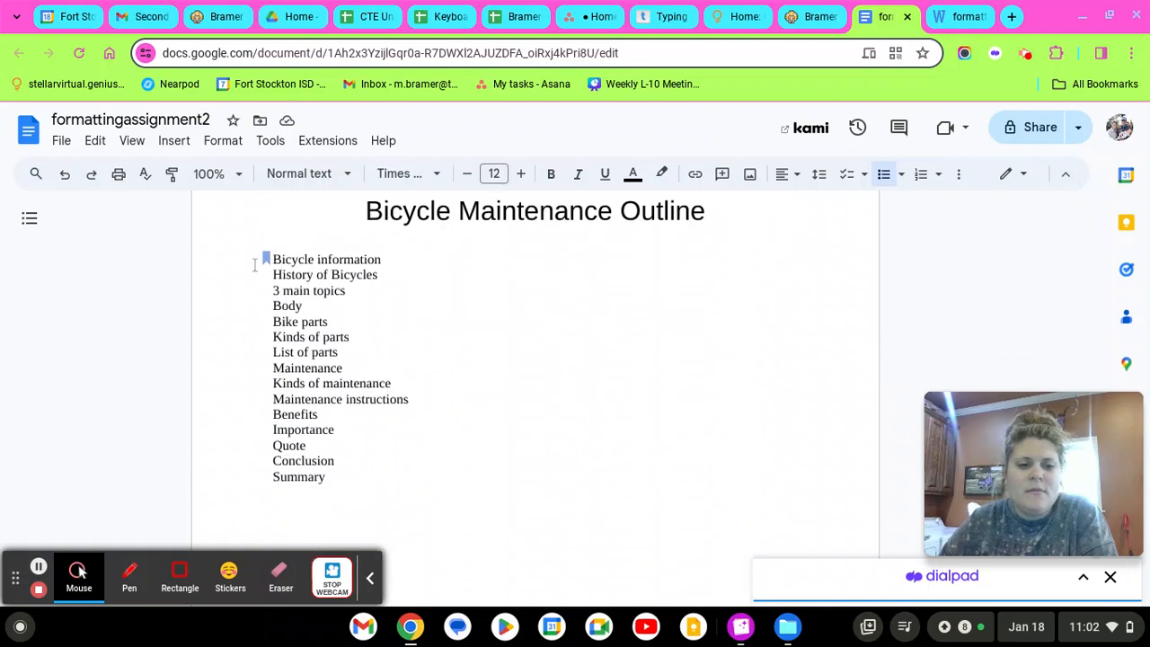
click(267, 262)
click(228, 350)
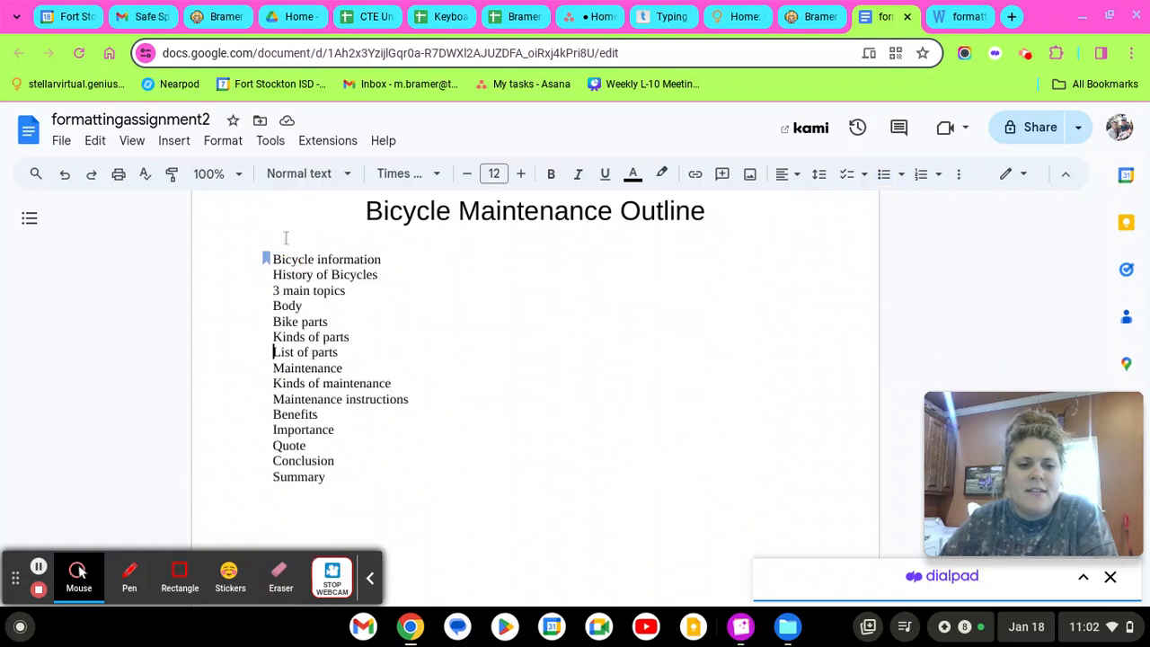
drag(276, 255, 393, 500)
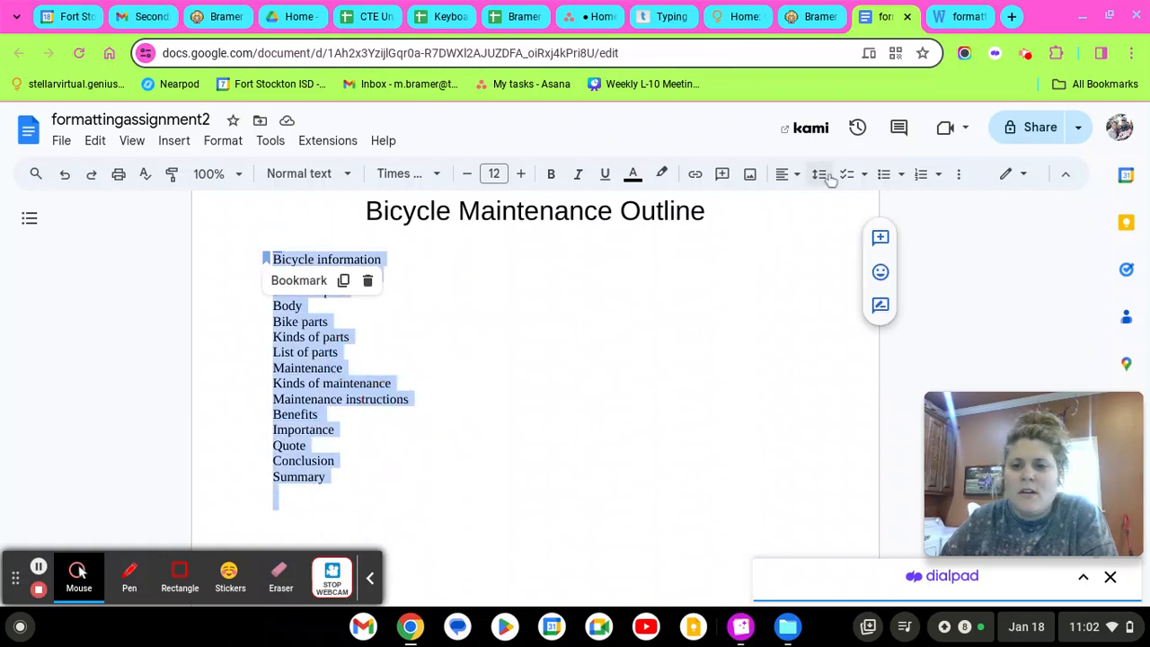
click(920, 177)
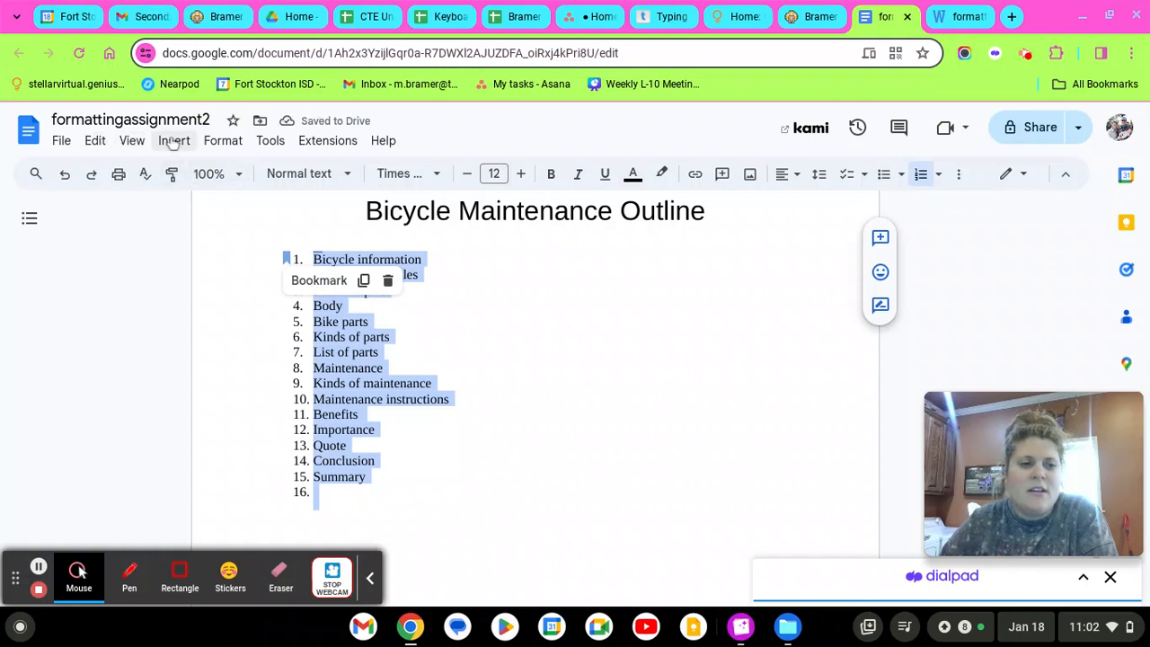
Step: Look over the numbered list styles and remove the empty numbered item below Summary in the outline
click(223, 142)
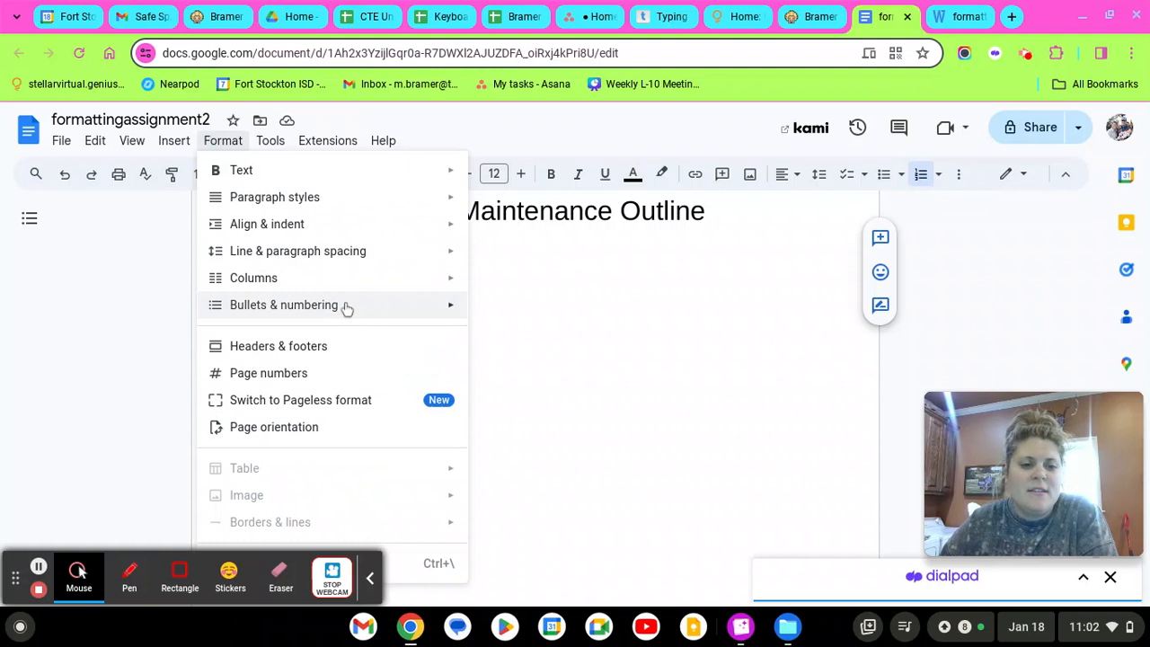
mouse_move(385, 306)
mouse_move(574, 339)
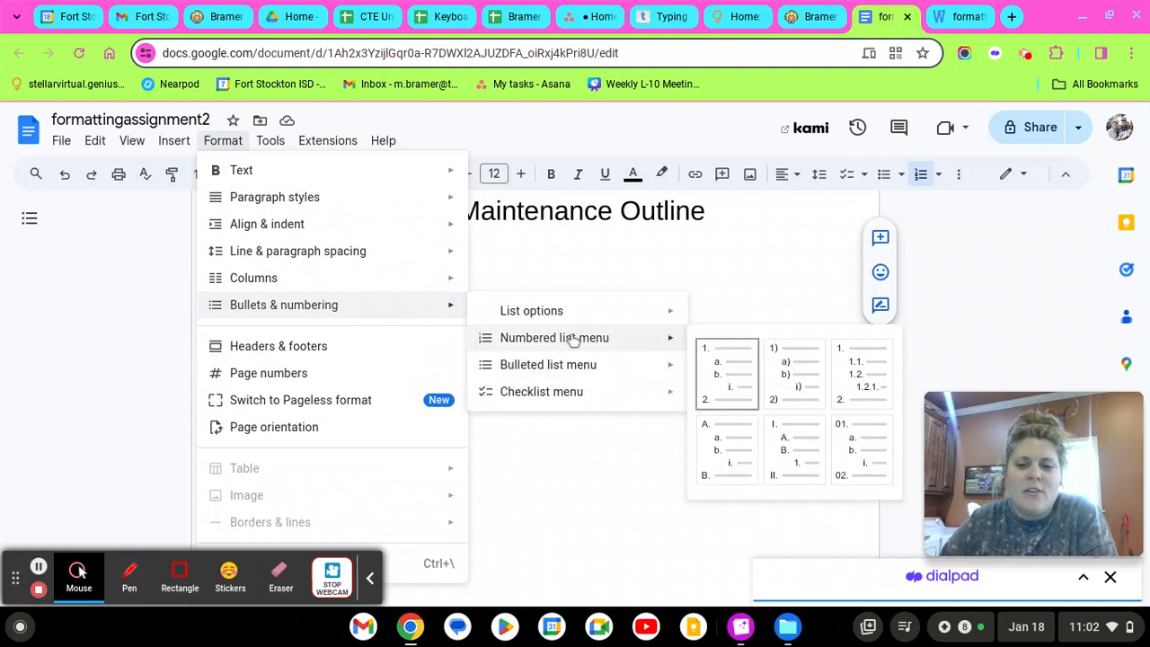
click(572, 501)
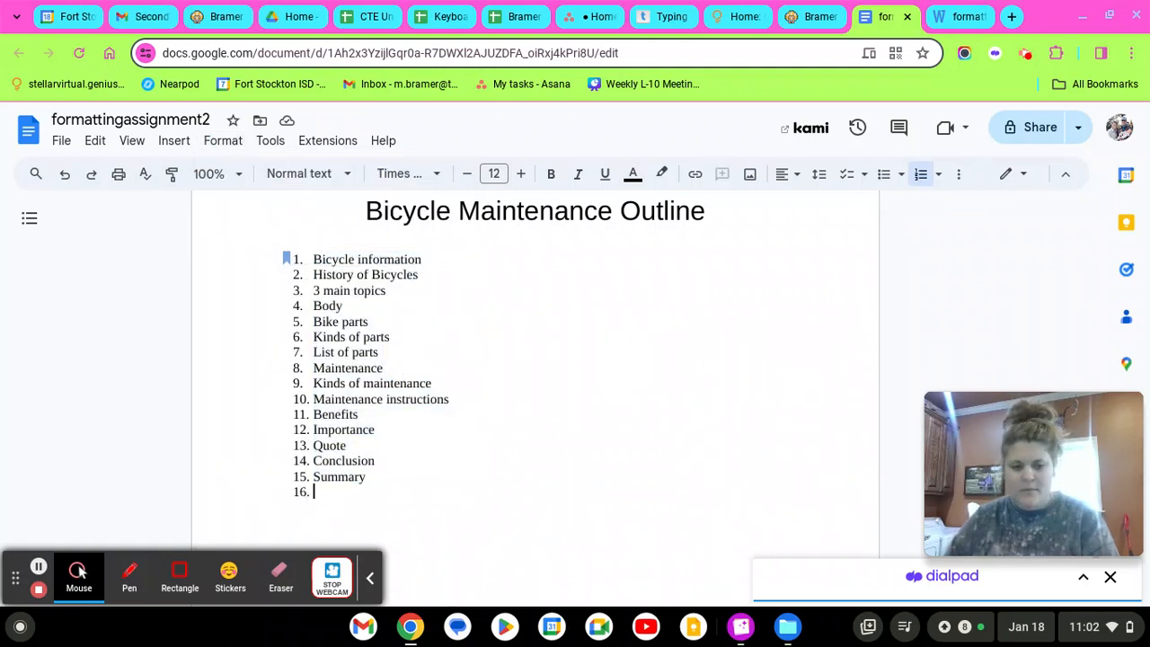
key(BackSpace)
click(439, 433)
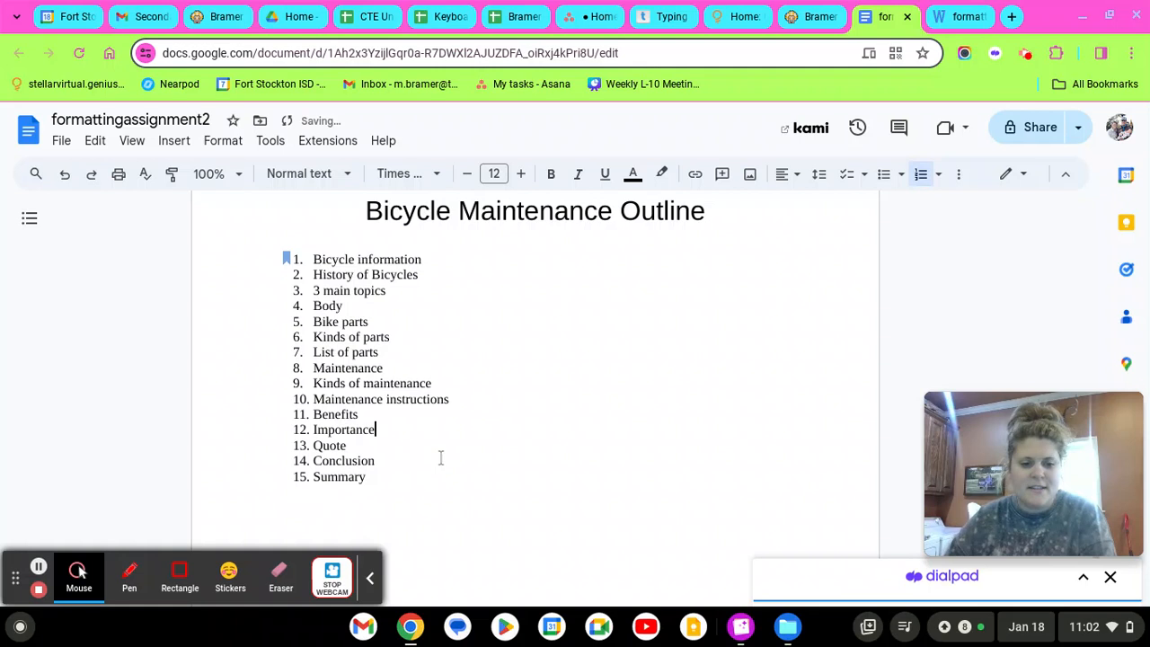
Step: Recheck the assignment requirements and examine how the outline, the bike parts and the tire replacement steps are listed in the example formattingassignment2.pdf
click(808, 17)
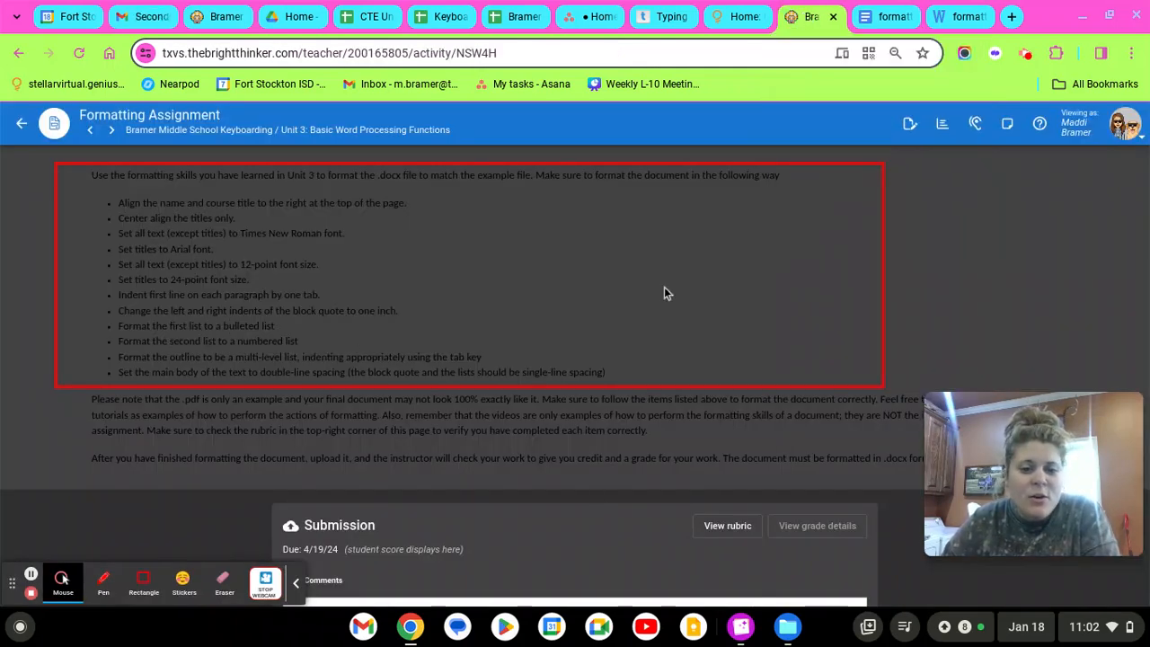
click(869, 12)
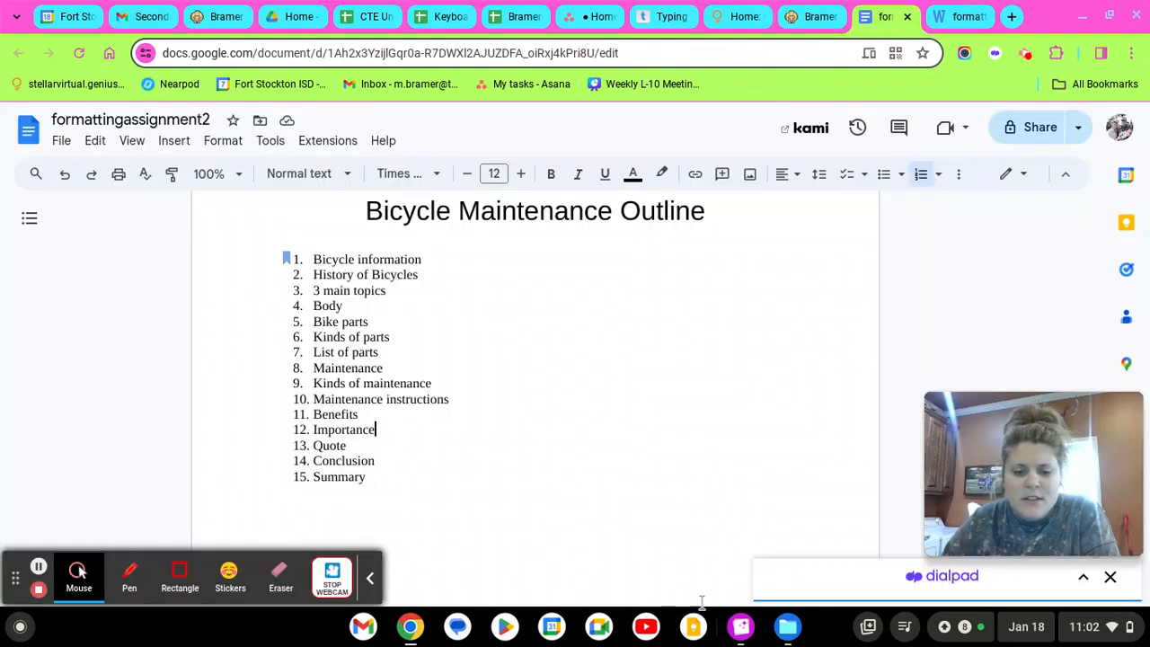
click(749, 634)
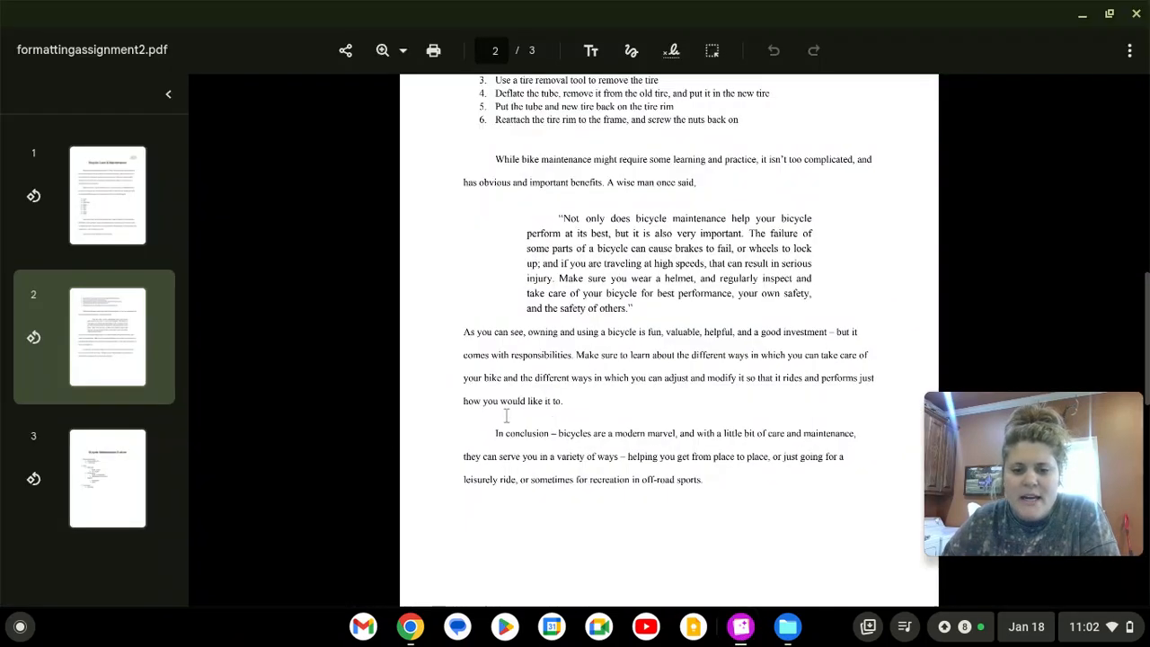
scroll(557, 396, down, 5)
scroll(568, 437, up, 3)
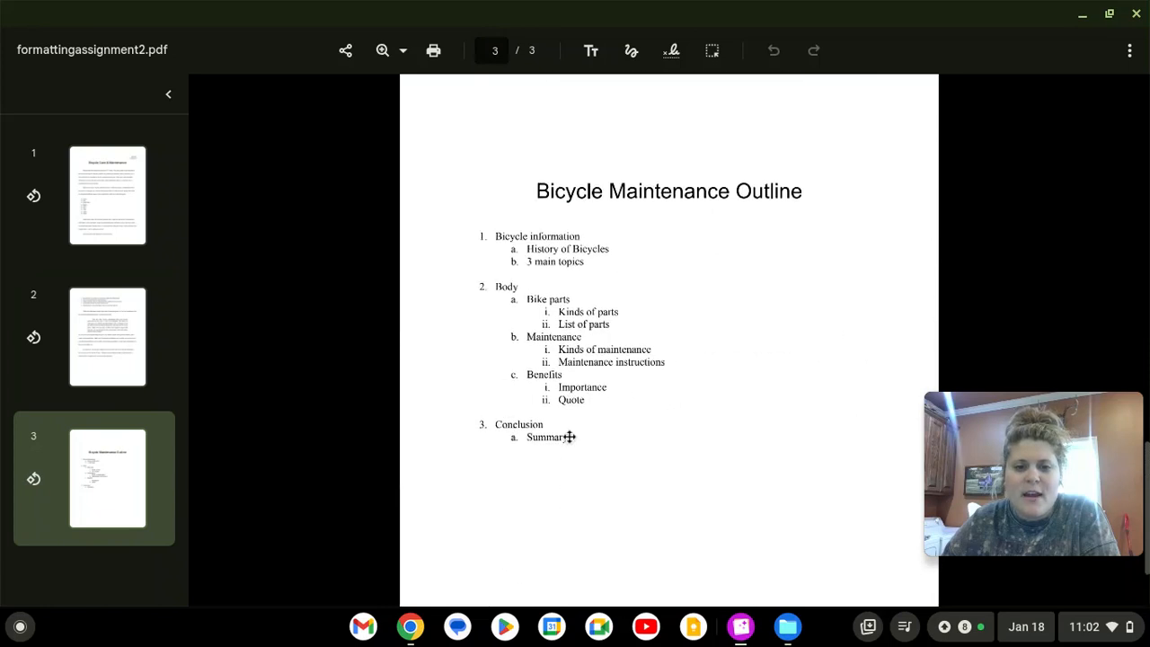
scroll(532, 359, up, 1)
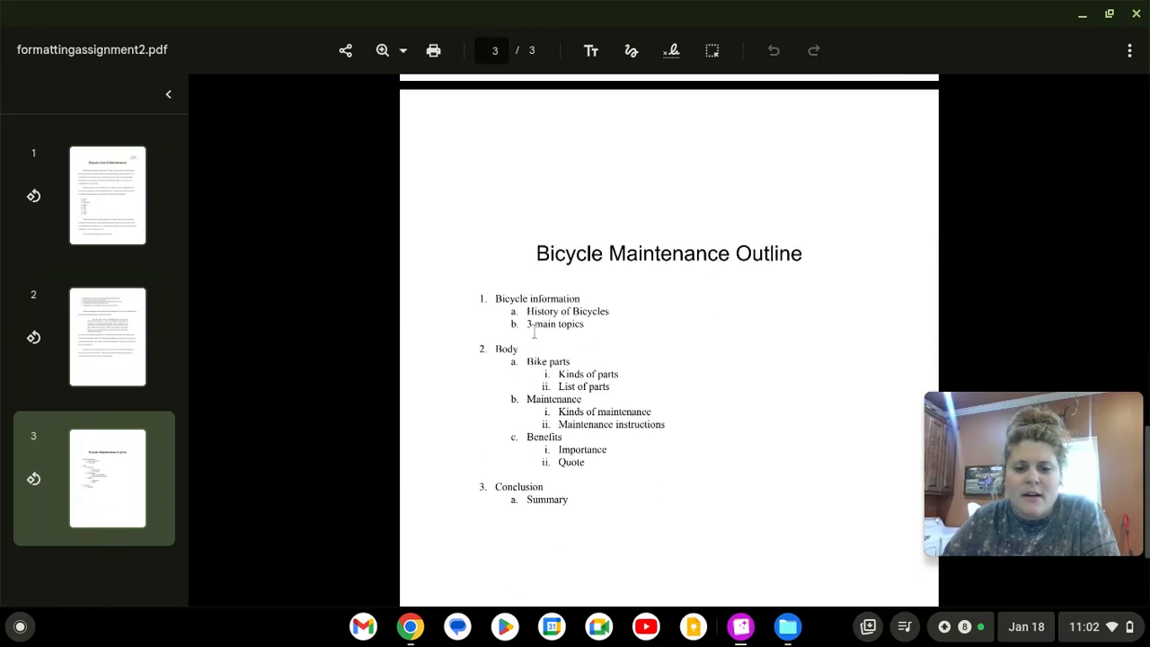
scroll(605, 468, up, 10)
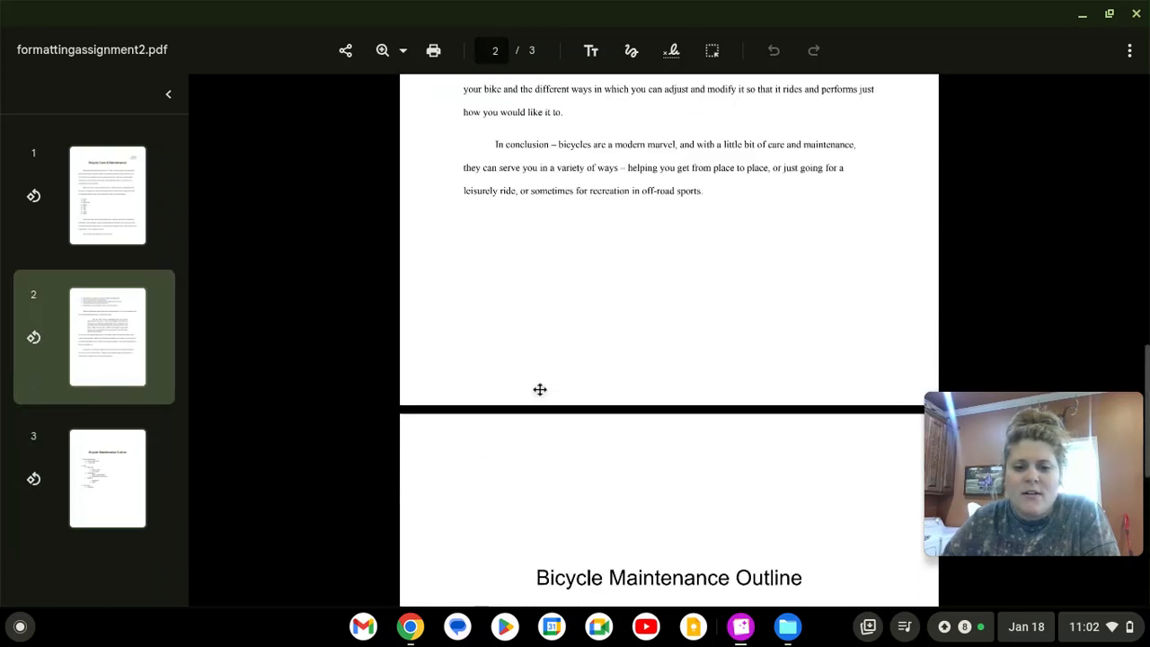
scroll(539, 389, up, 5)
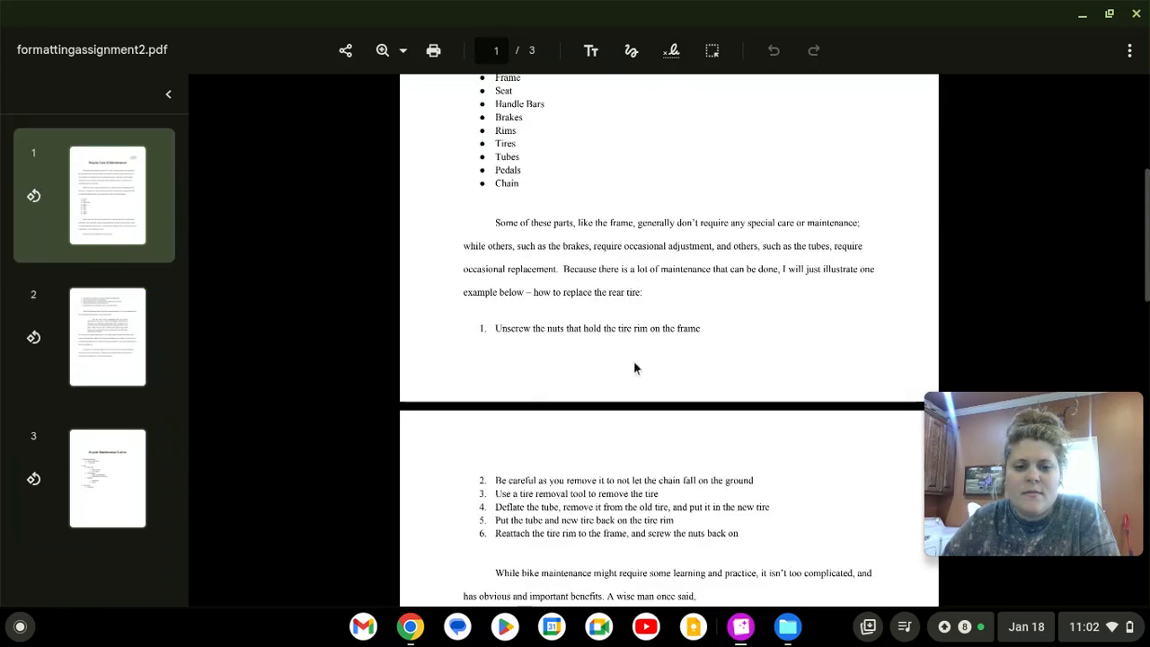
scroll(563, 297, up, 2)
scroll(539, 341, down, 4)
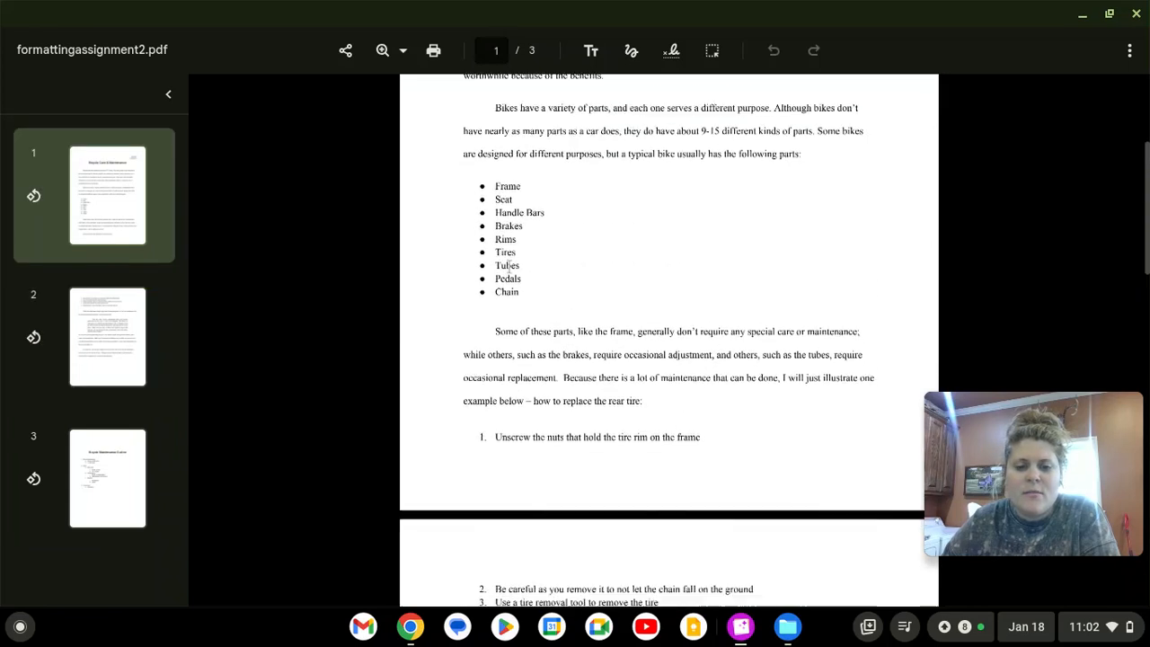
scroll(564, 402, down, 1)
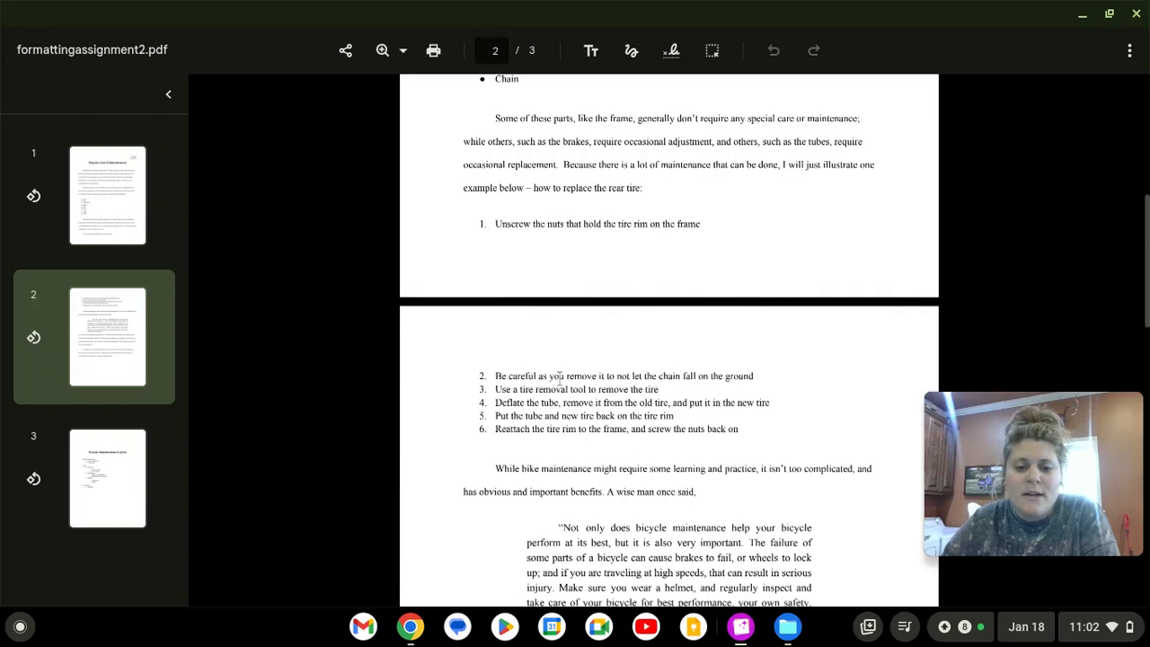
click(1082, 14)
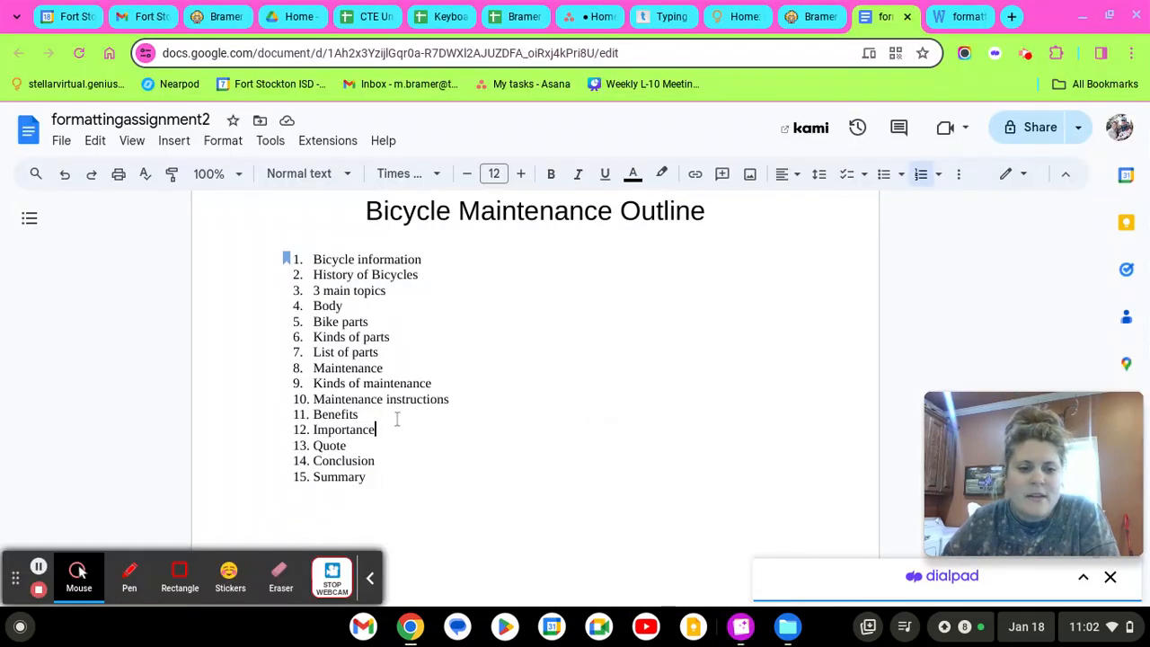
Step: Format the tire replacement steps, from unscrewing the nuts to reattaching the tire rim, as a numbered list
scroll(400, 427, up, 15)
scroll(395, 414, up, 6)
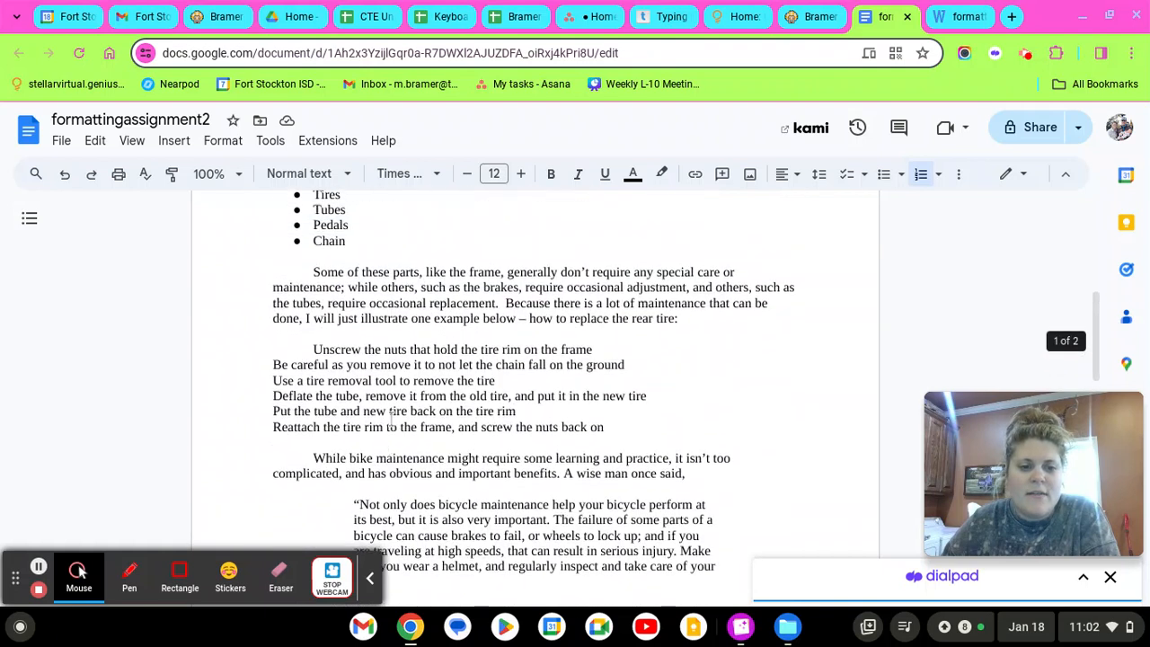
scroll(406, 342, down, 5)
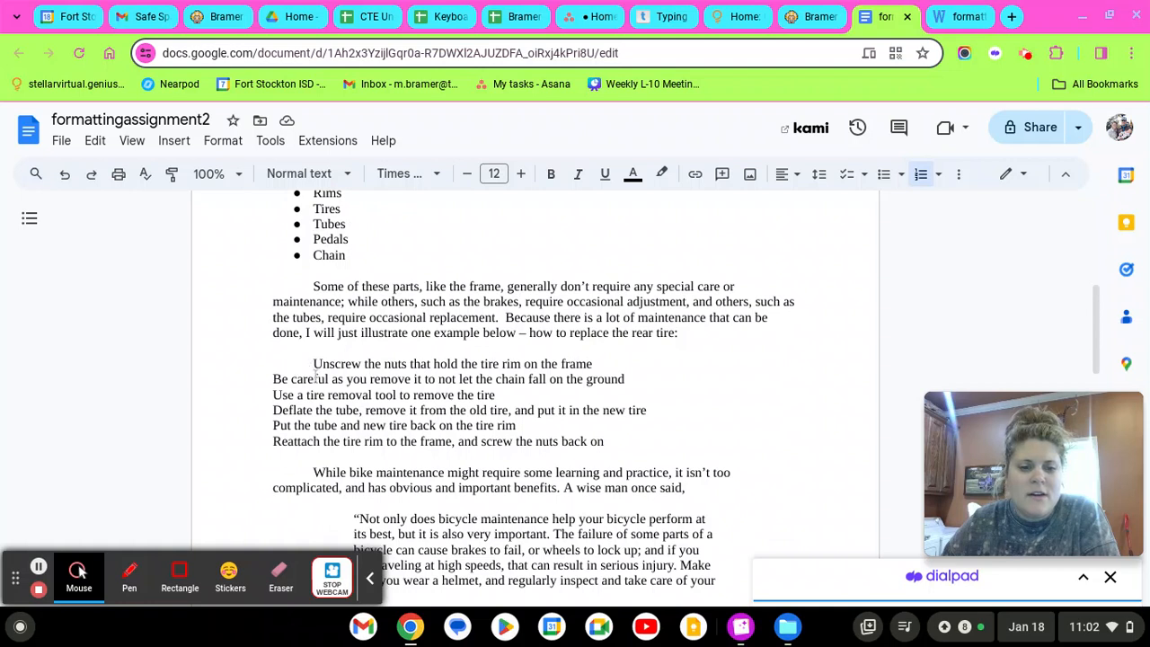
drag(313, 363, 706, 455)
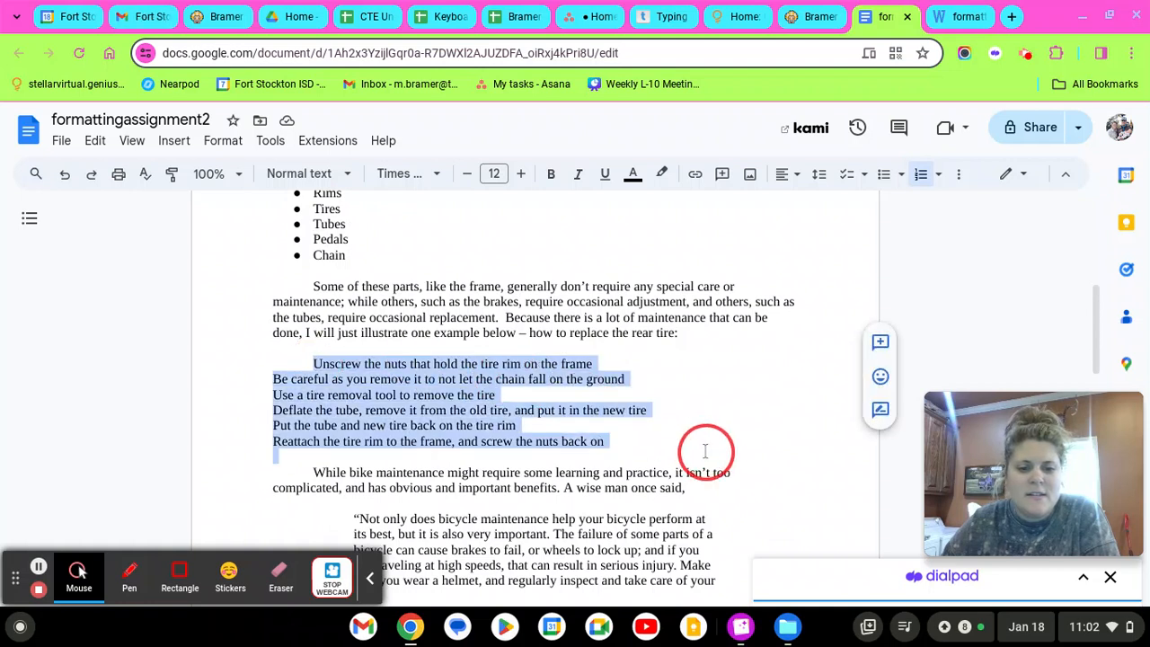
click(918, 175)
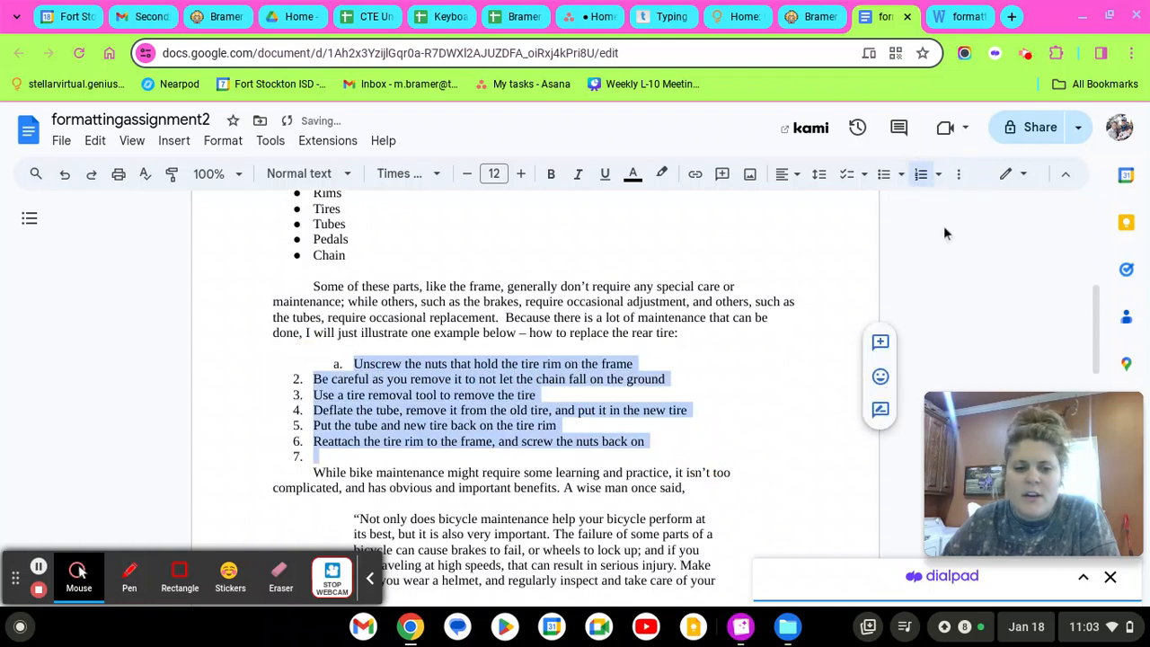
Step: Try taking the first tire replacement step out of the list and indenting it by one tab
click(349, 363)
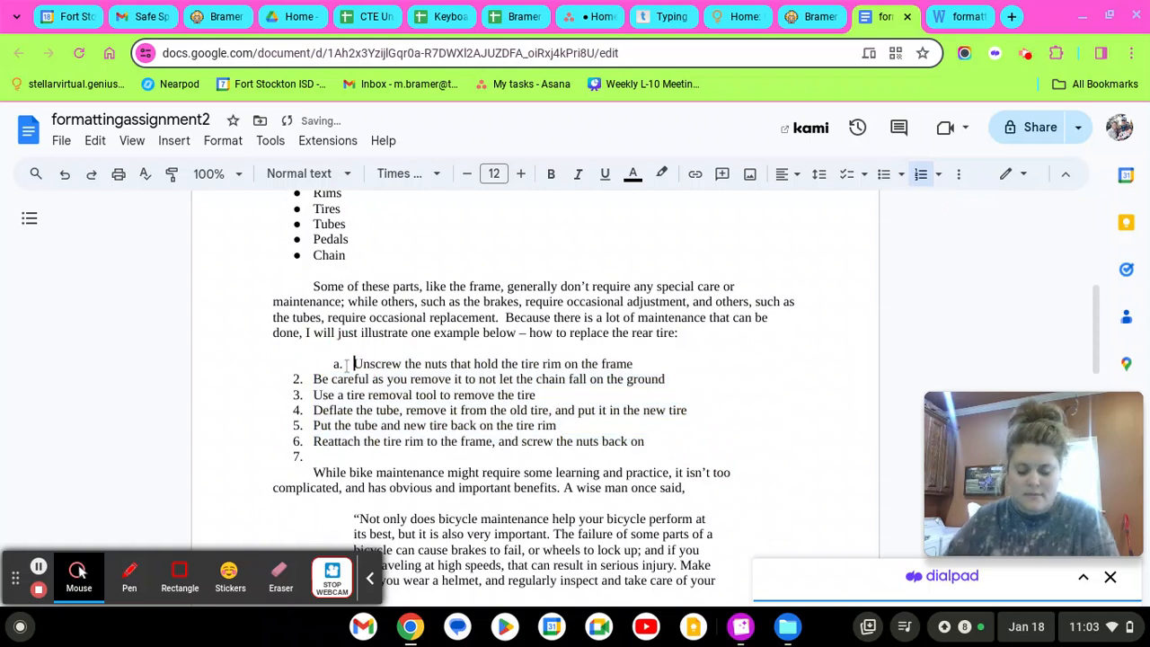
key(BackSpace)
key(BackSpace)
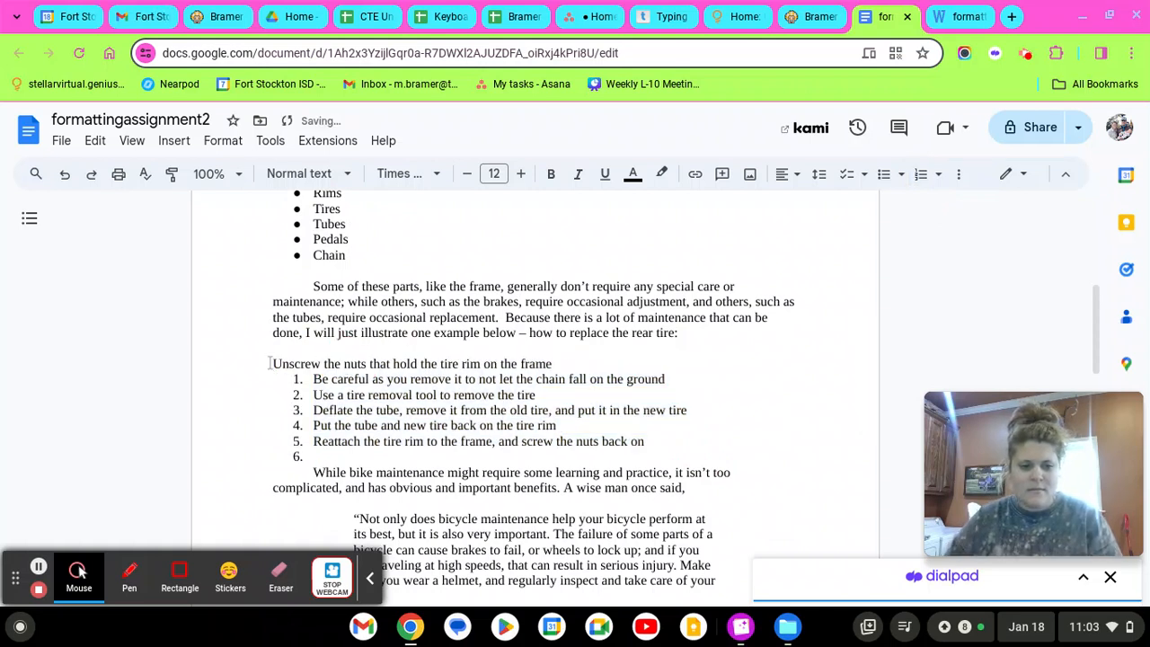
key(Tab)
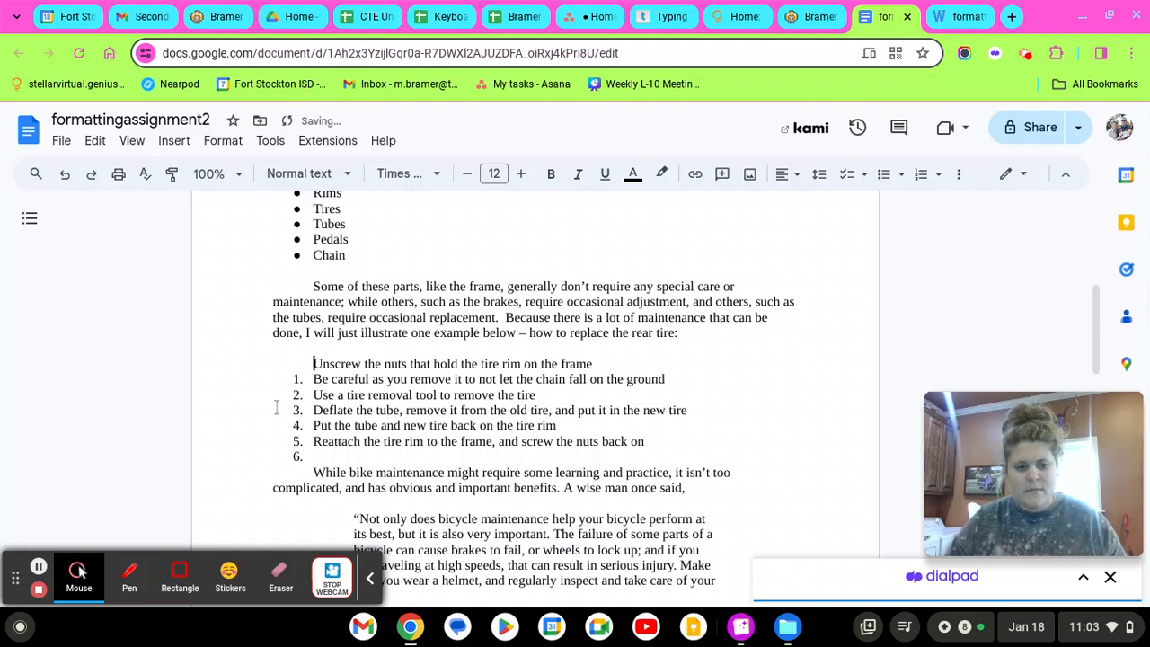
Step: Reapply numbering to the tire replacement steps and make "Unscrew the nuts" the first top-level item
drag(644, 441, 219, 352)
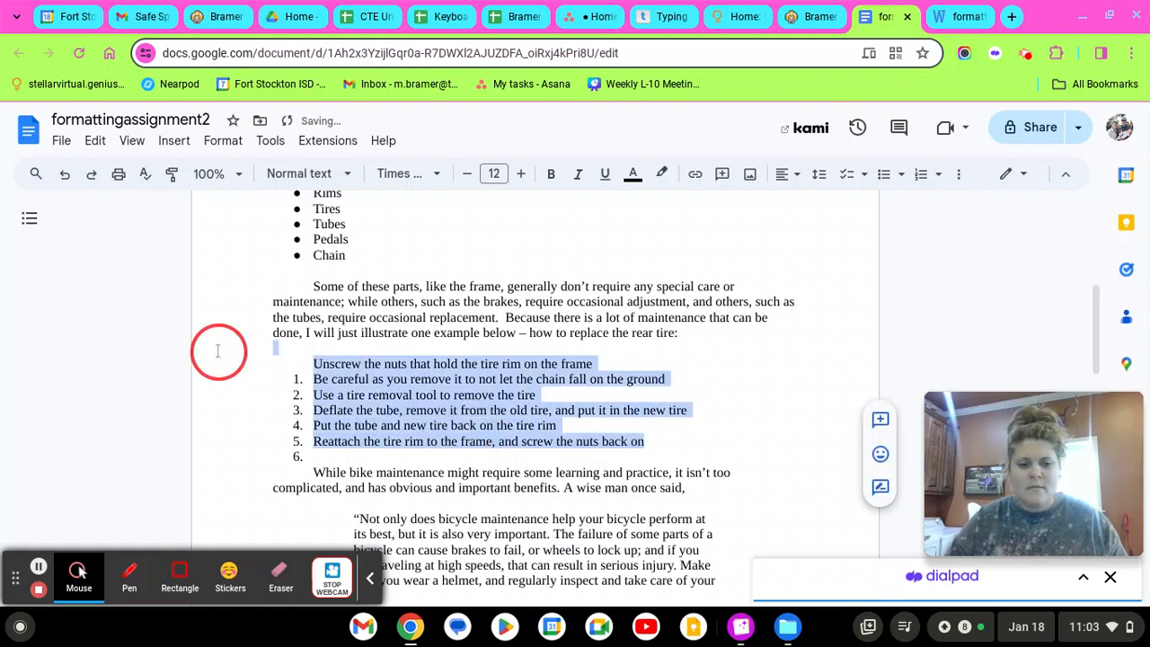
click(918, 176)
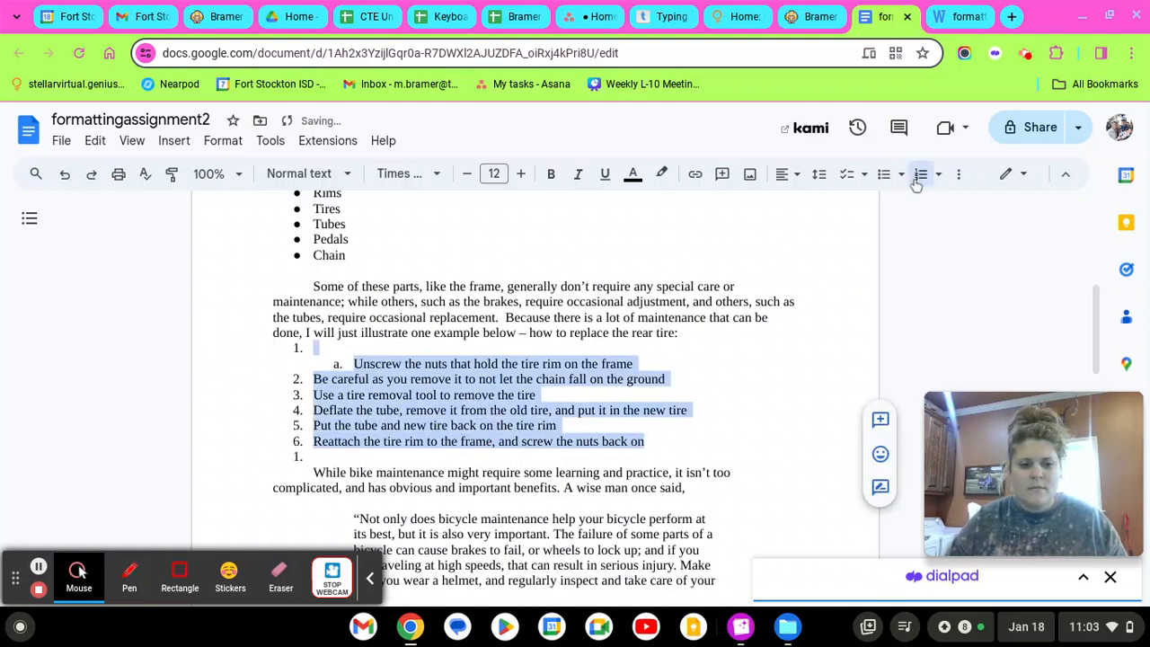
click(341, 360)
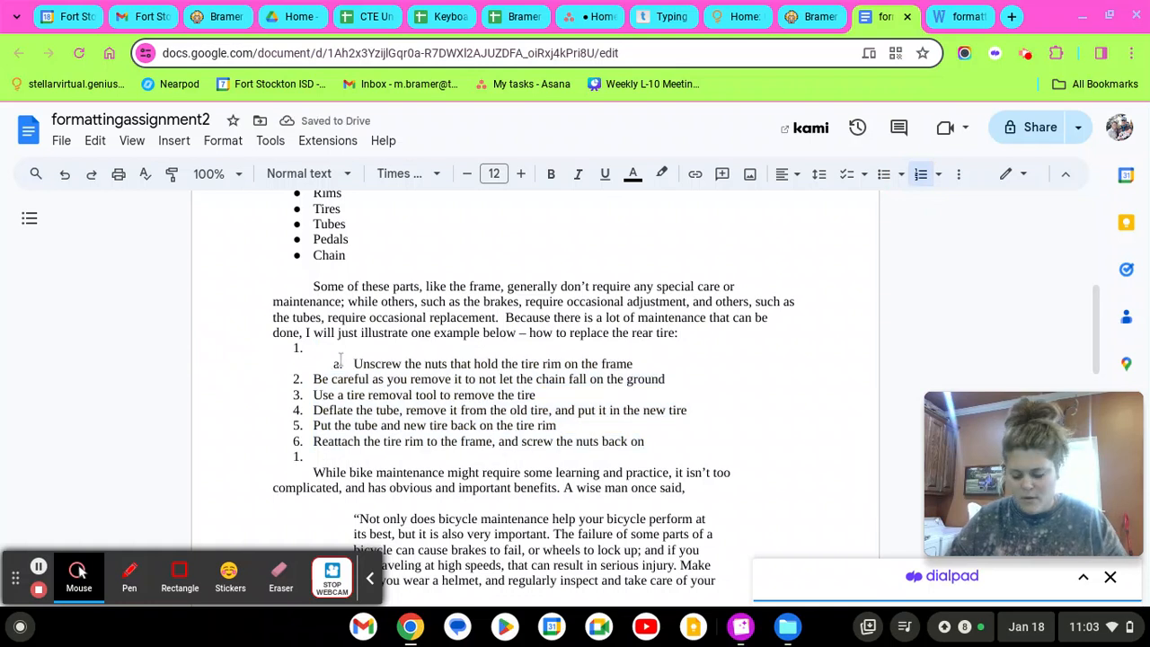
key(BackSpace)
key(BackSpace)
key(BackSpace)
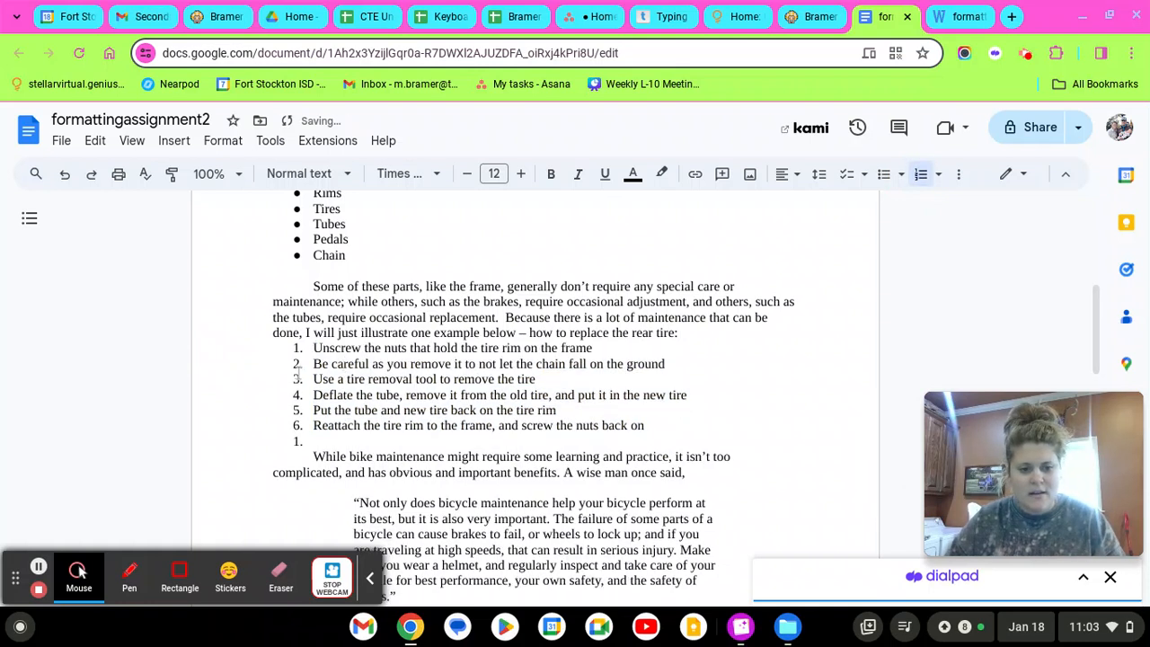
Step: Insert a blank line above the tire replacement list and clear the empty numbered item below it
click(705, 339)
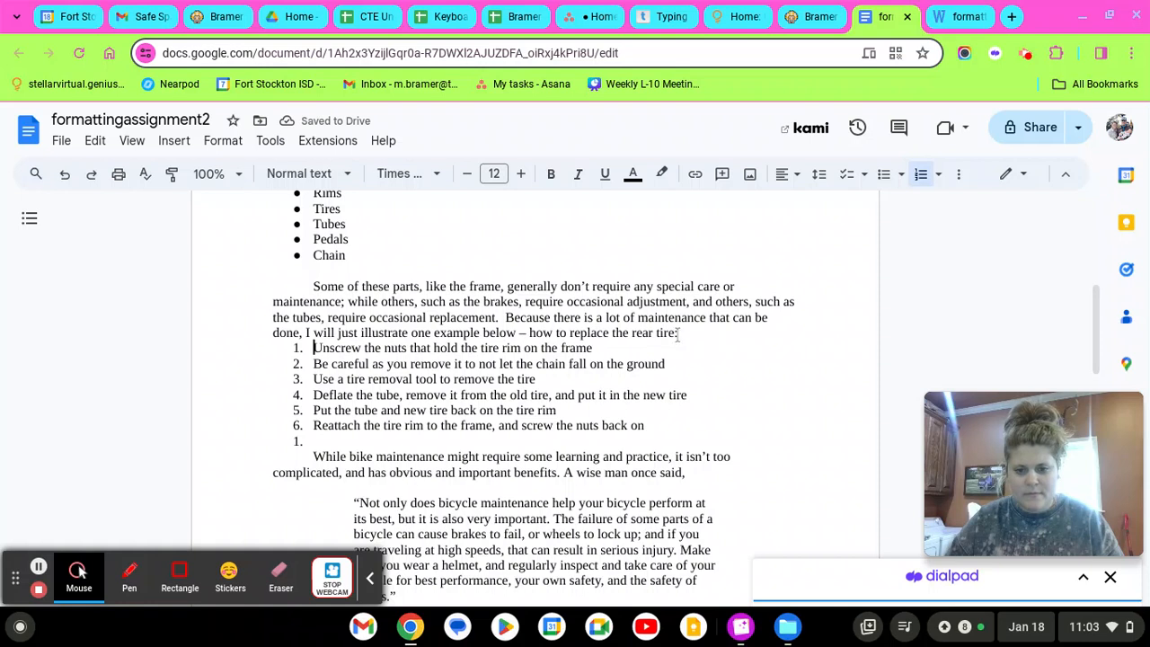
key(Return)
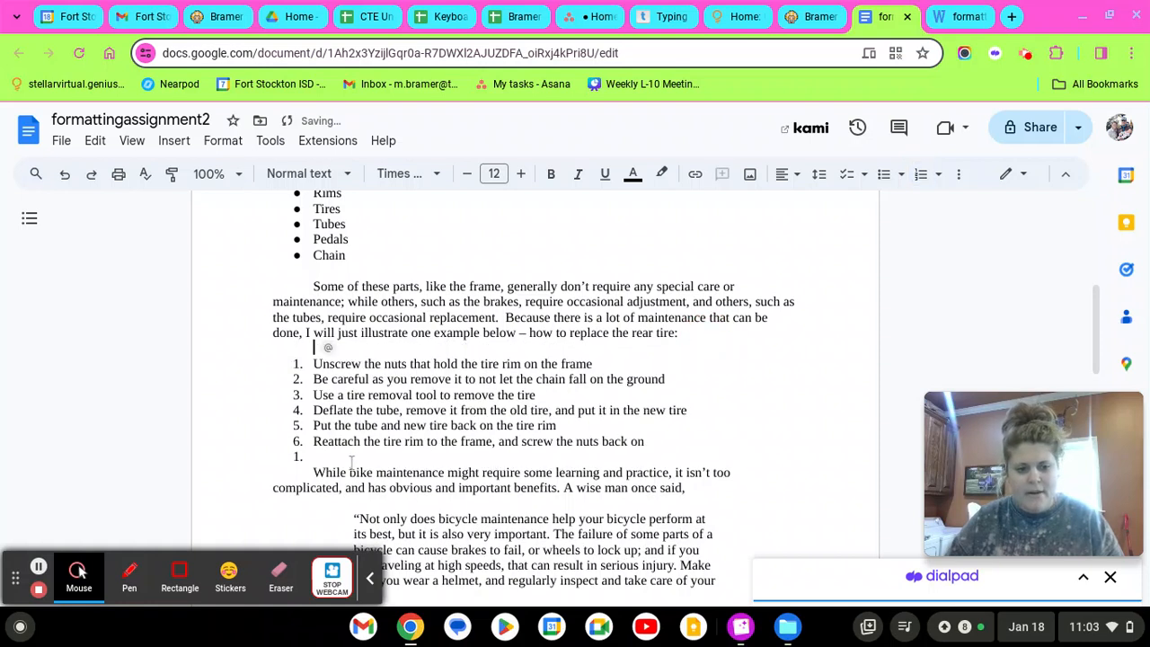
key(BackSpace)
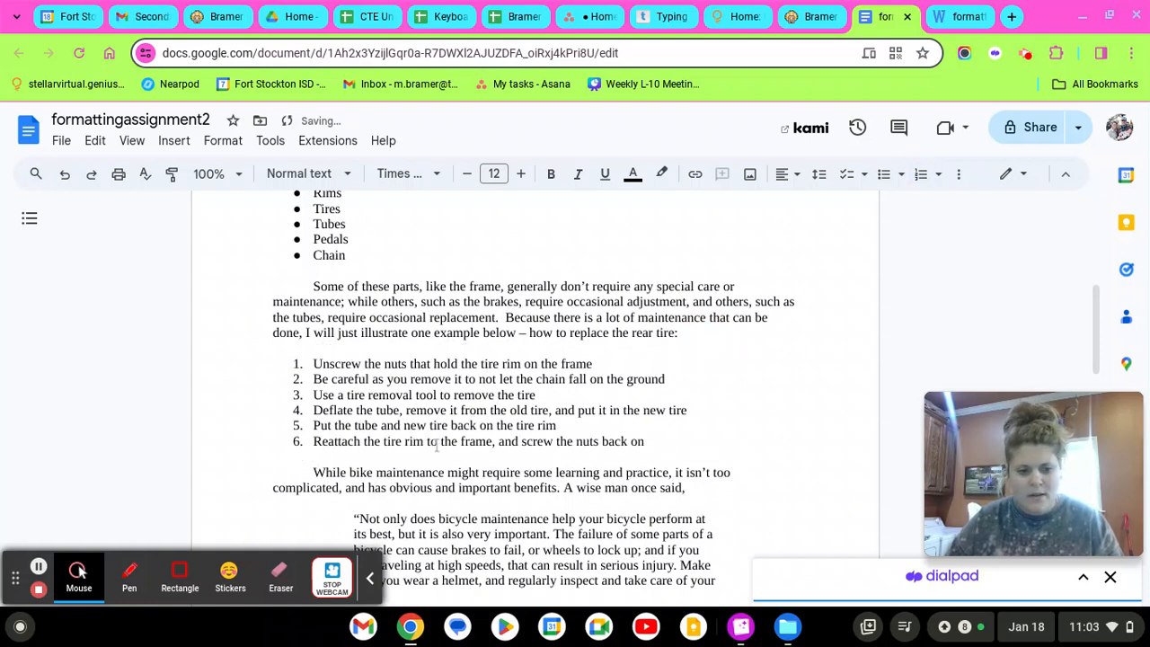
click(710, 424)
Step: Check the assignment's requirement for a multi-level outline and return to the Bicycle Maintenance Outline in the document
scroll(459, 321, down, 2)
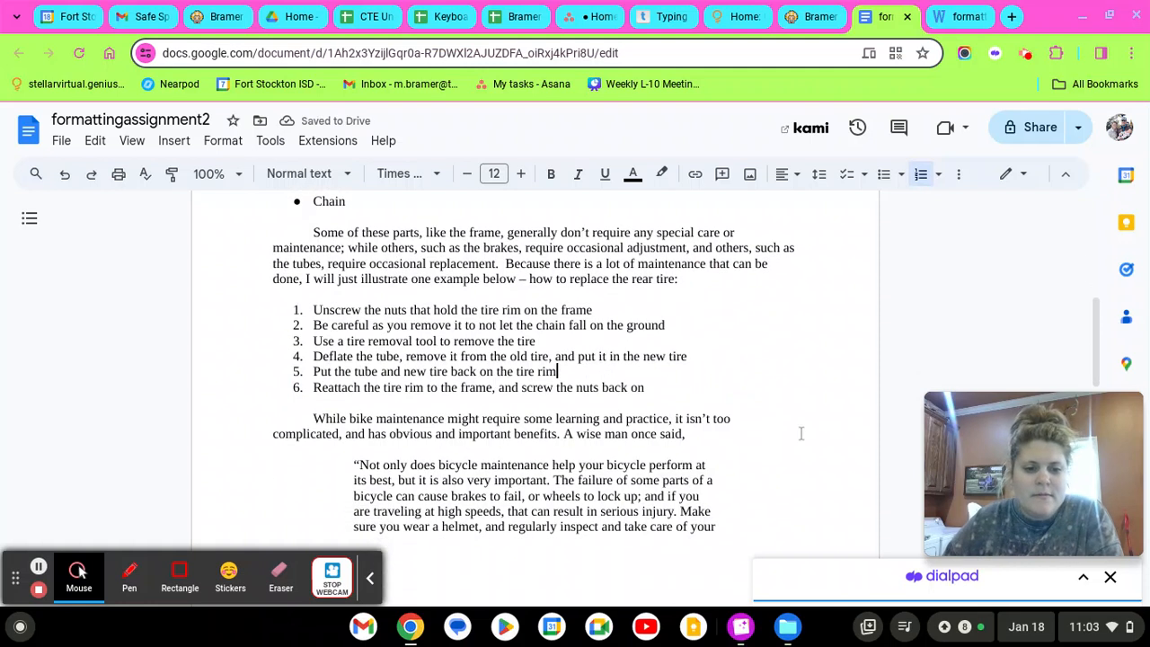
scroll(459, 321, down, 4)
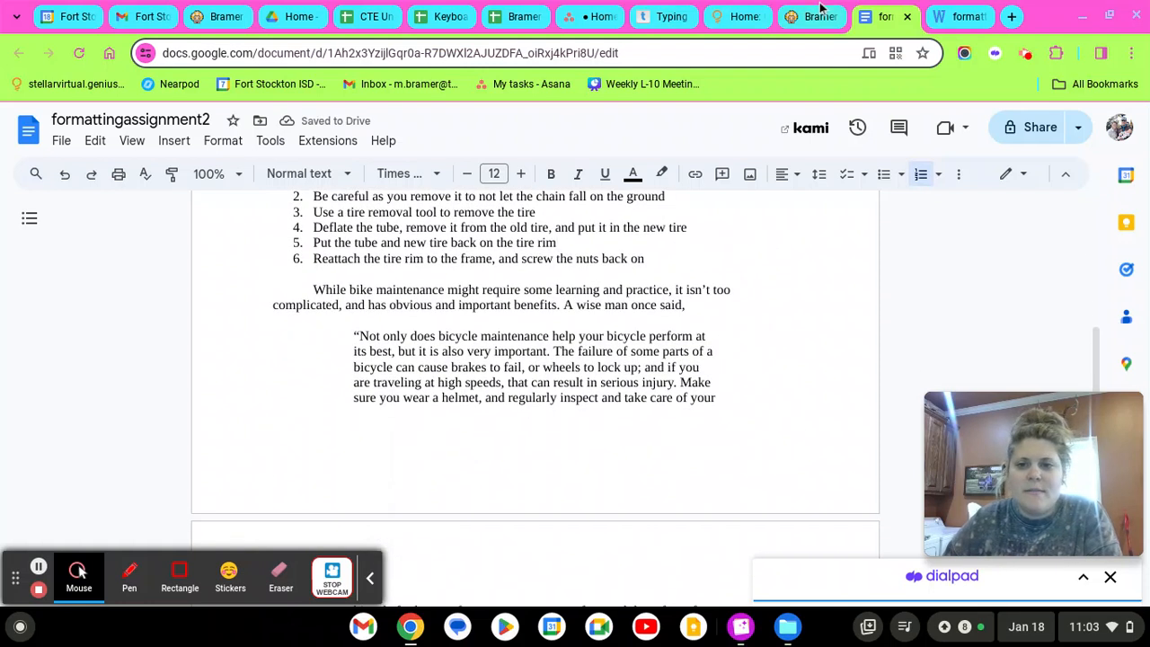
click(794, 15)
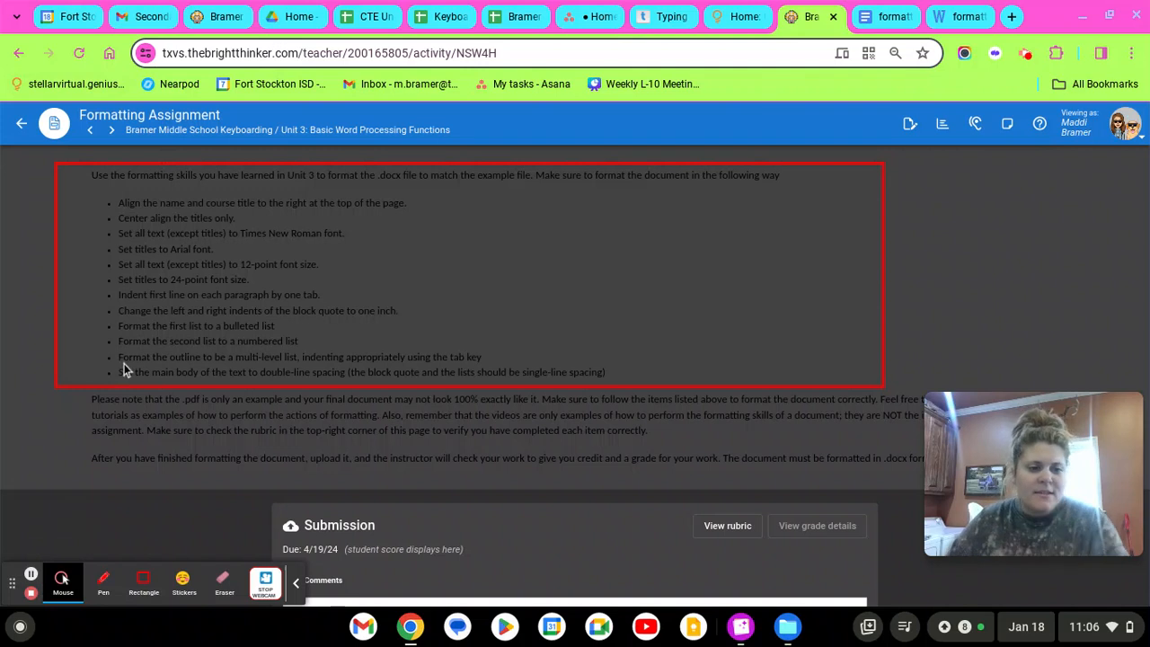
drag(132, 357, 272, 343)
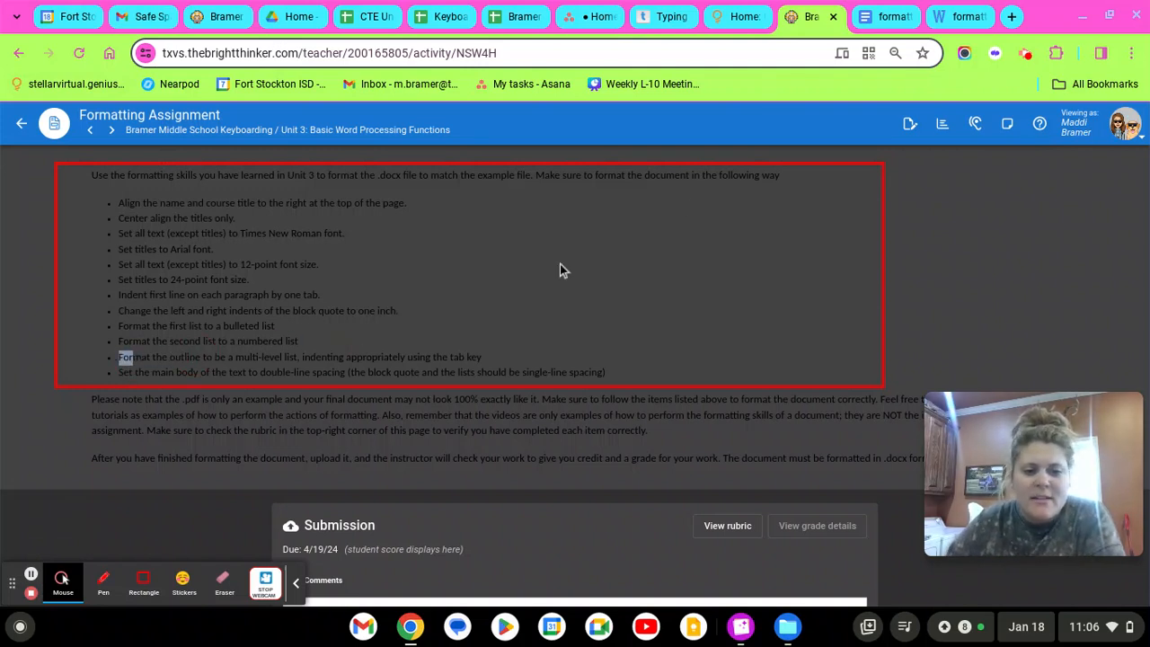
click(897, 9)
scroll(360, 306, down, 10)
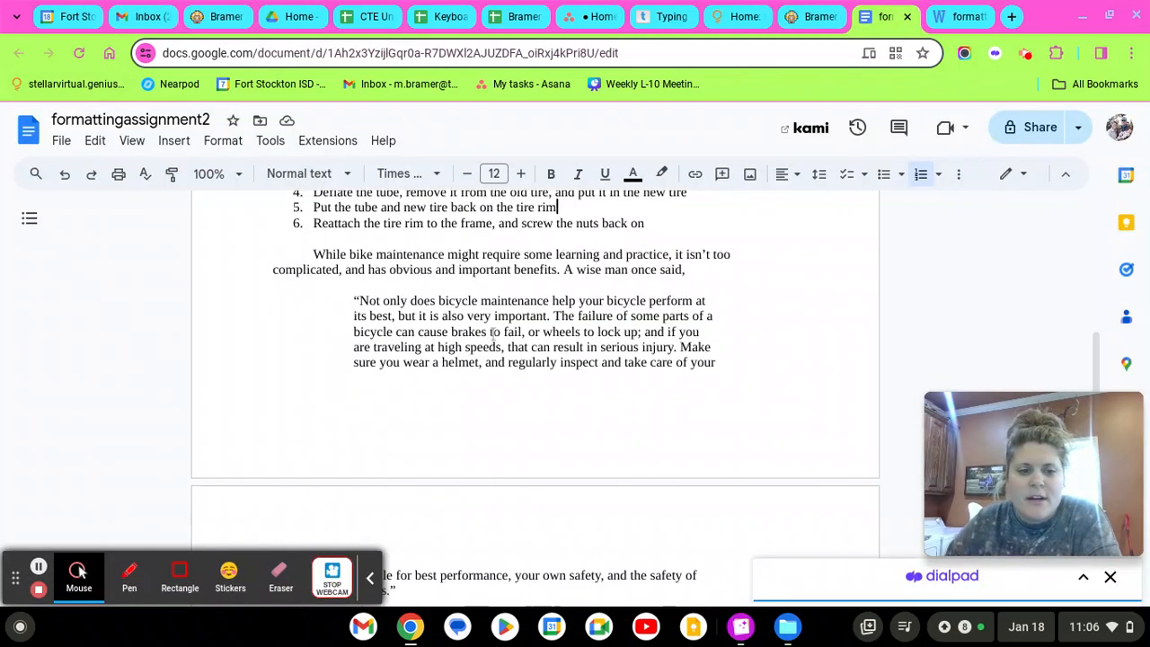
click(353, 410)
scroll(422, 398, down, 3)
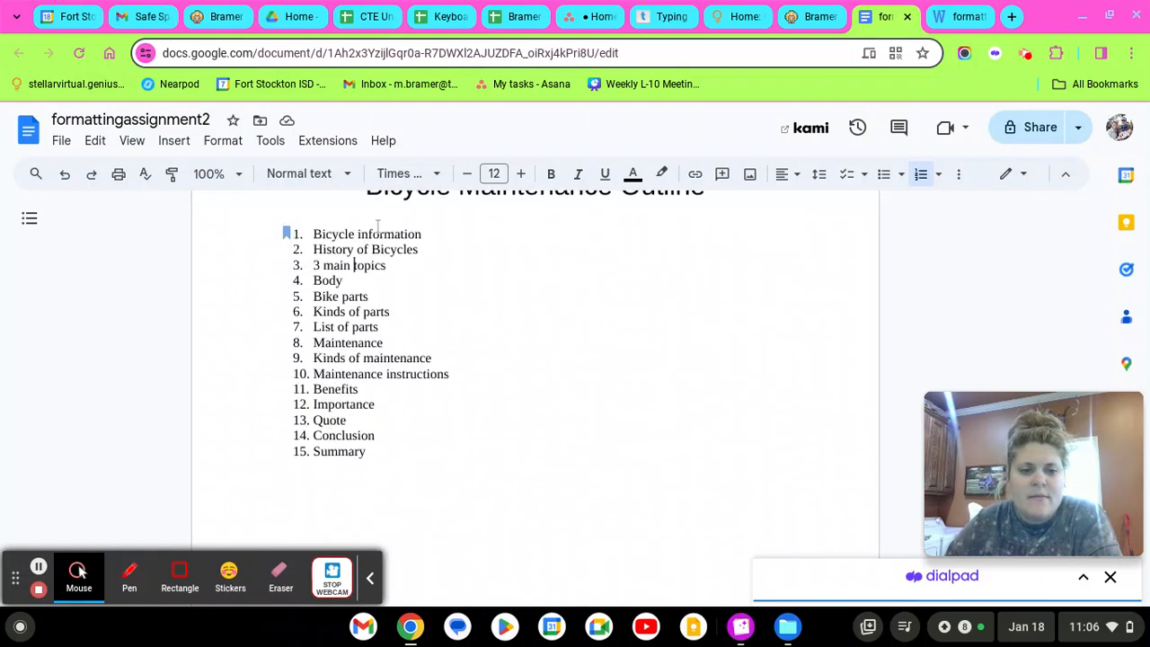
Step: Look at the bookmark beside Bicycle information and make History of Bicycles a sub-item beneath that entry
click(286, 234)
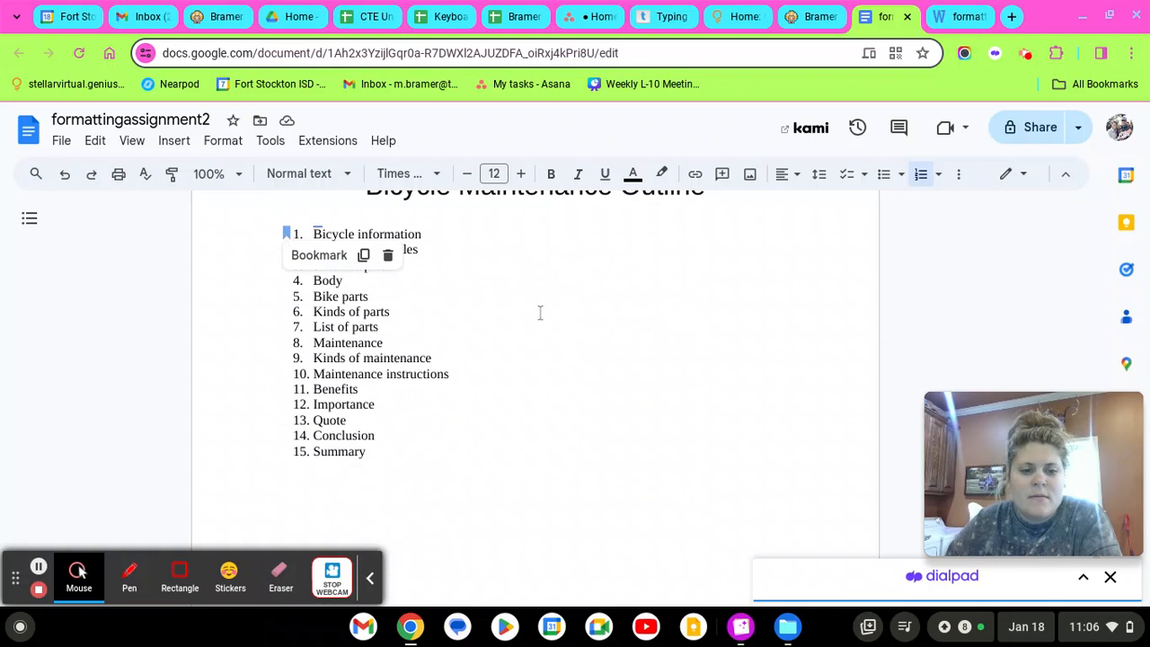
click(540, 313)
click(286, 232)
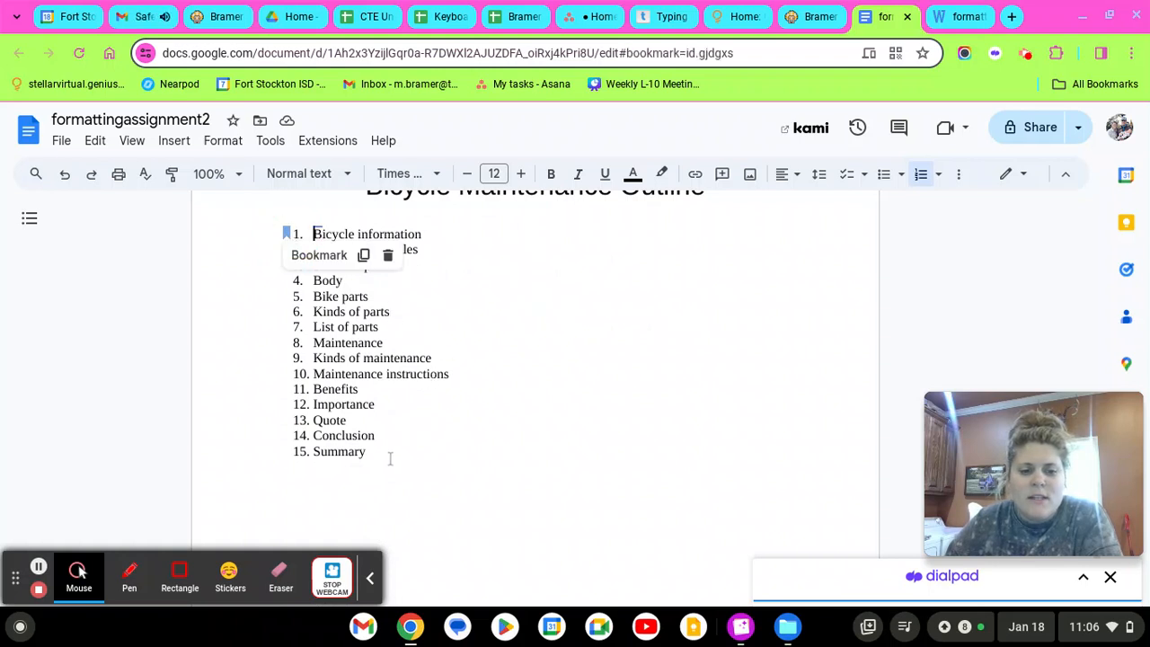
click(385, 268)
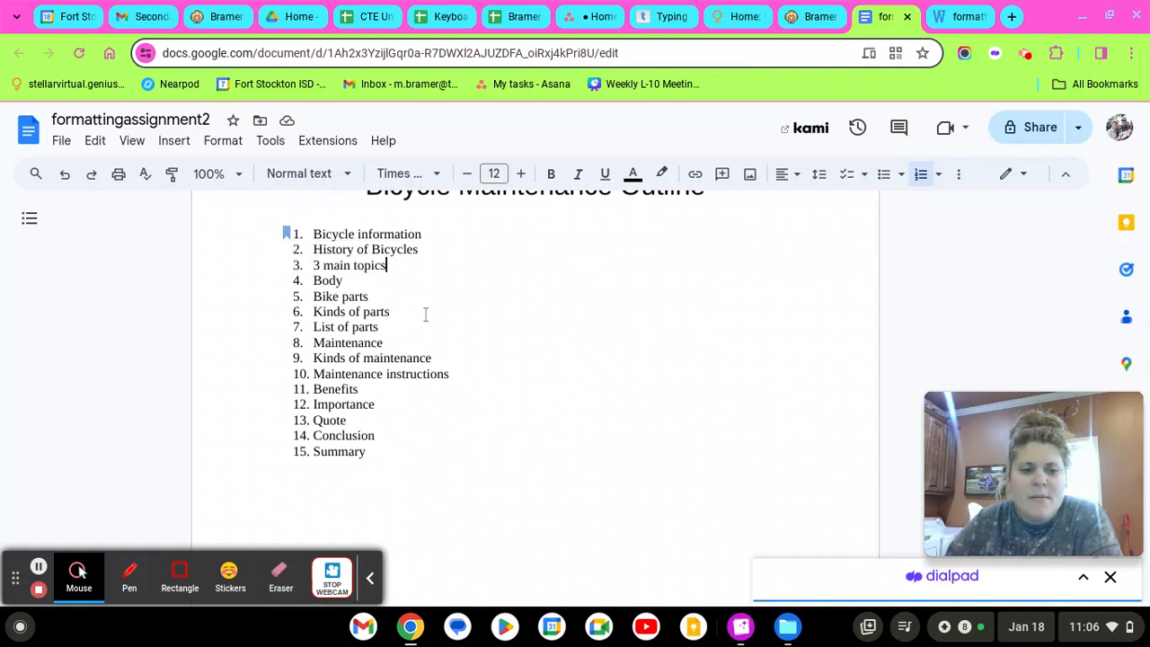
click(293, 272)
click(491, 287)
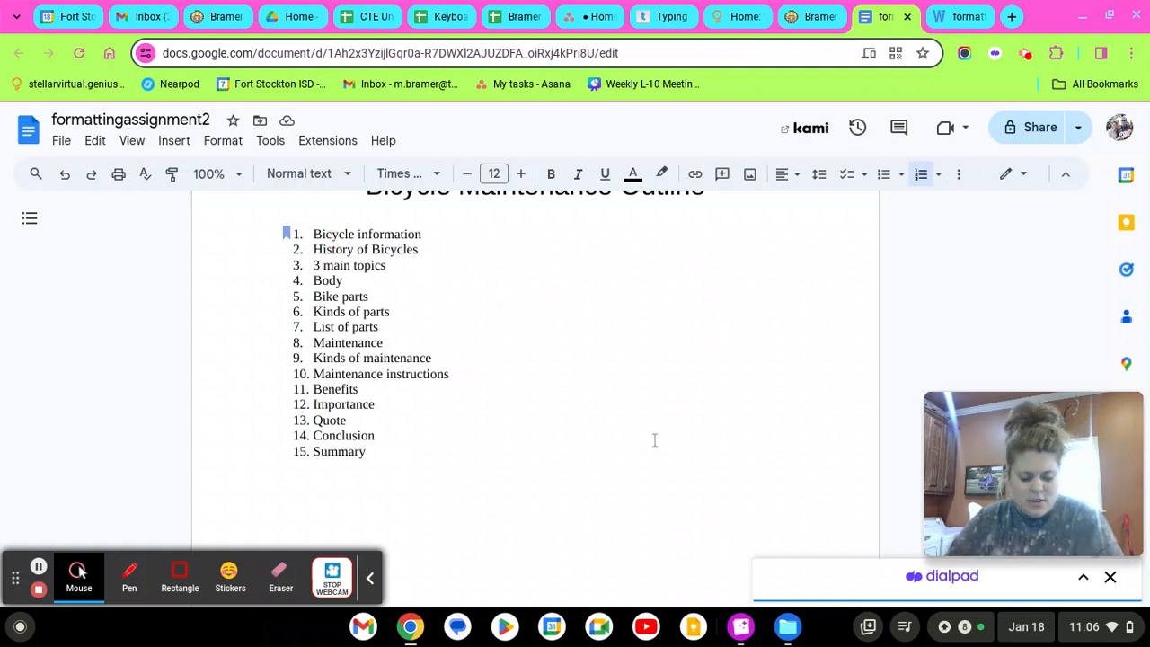
key(Tab)
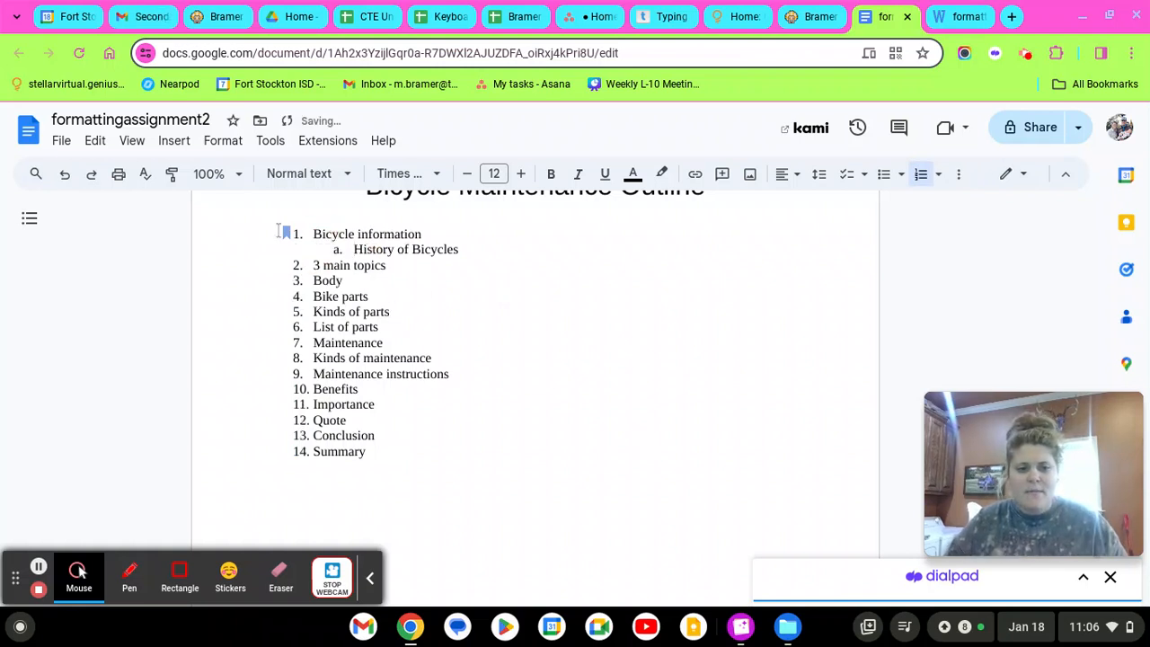
Step: Compare with the outline in the example formattingassignment2.pdf and make 3 main topics a sub-item of Bicycle information
click(742, 626)
scroll(705, 429, down, 3)
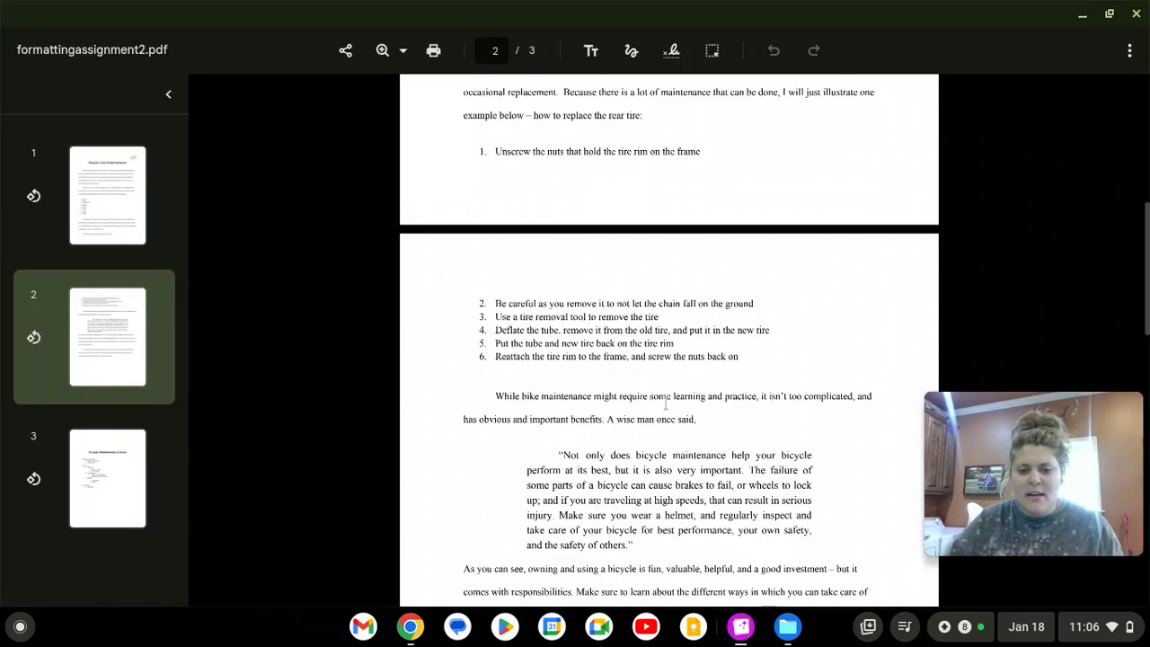
scroll(704, 429, down, 6)
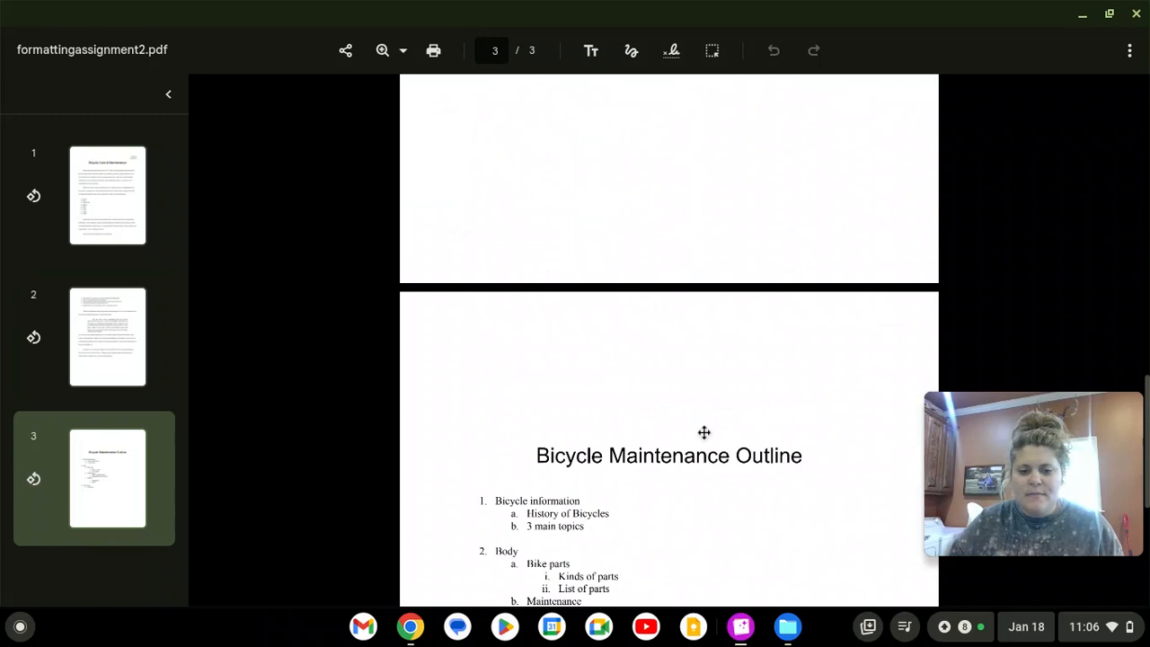
scroll(704, 433, down, 1)
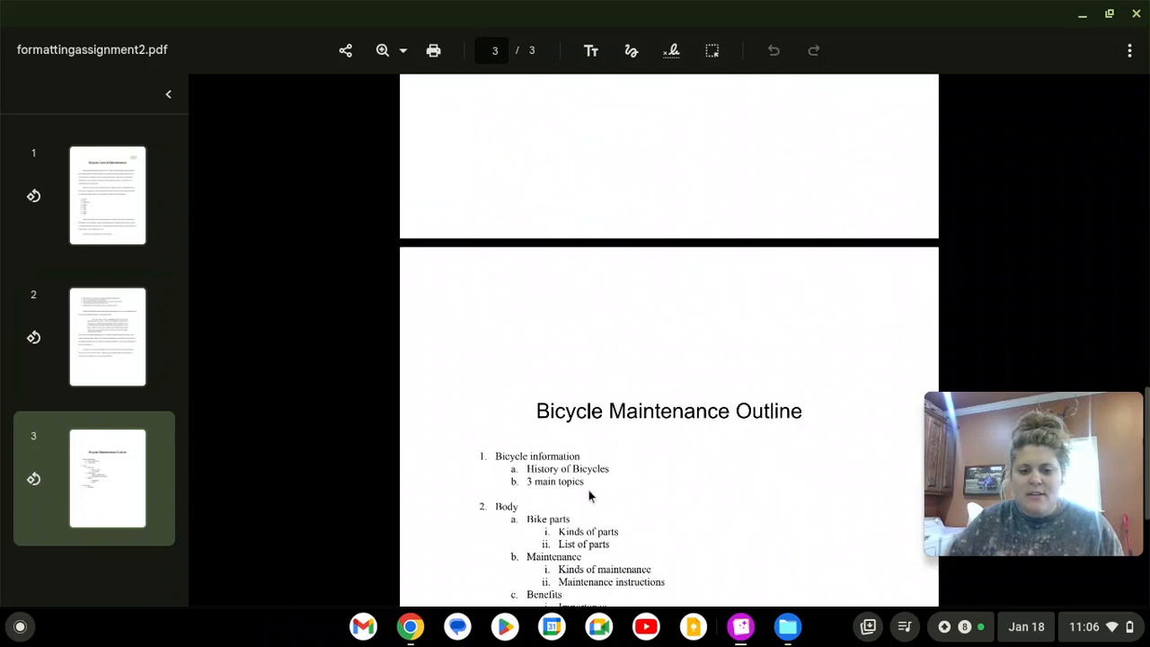
click(1083, 14)
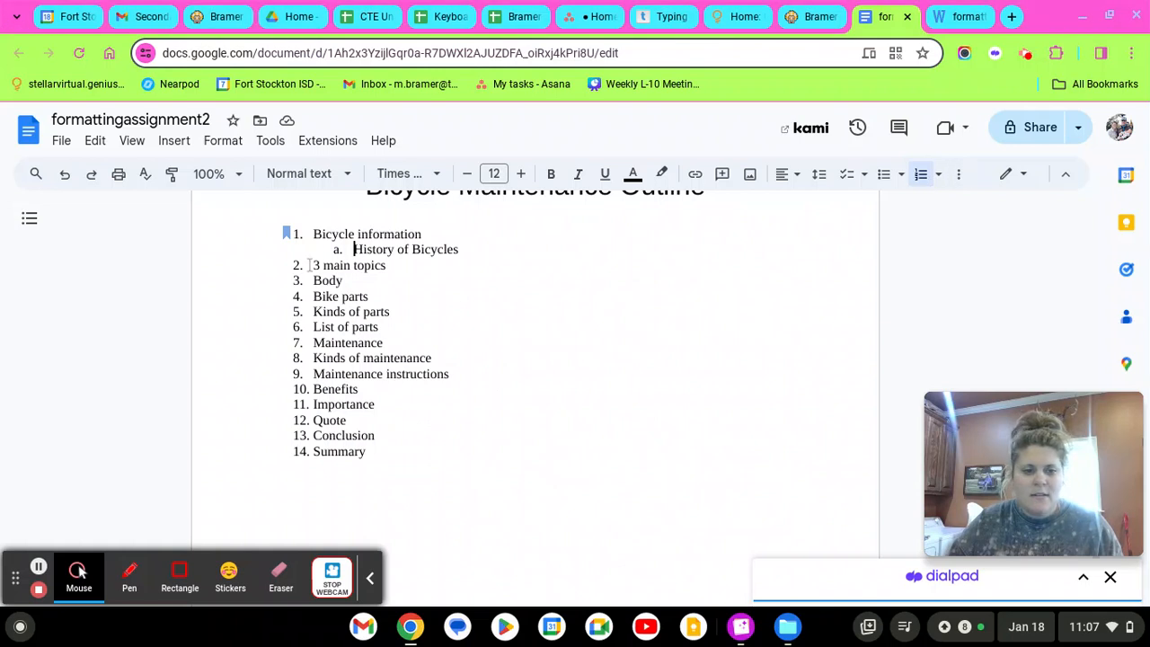
key(Tab)
click(349, 289)
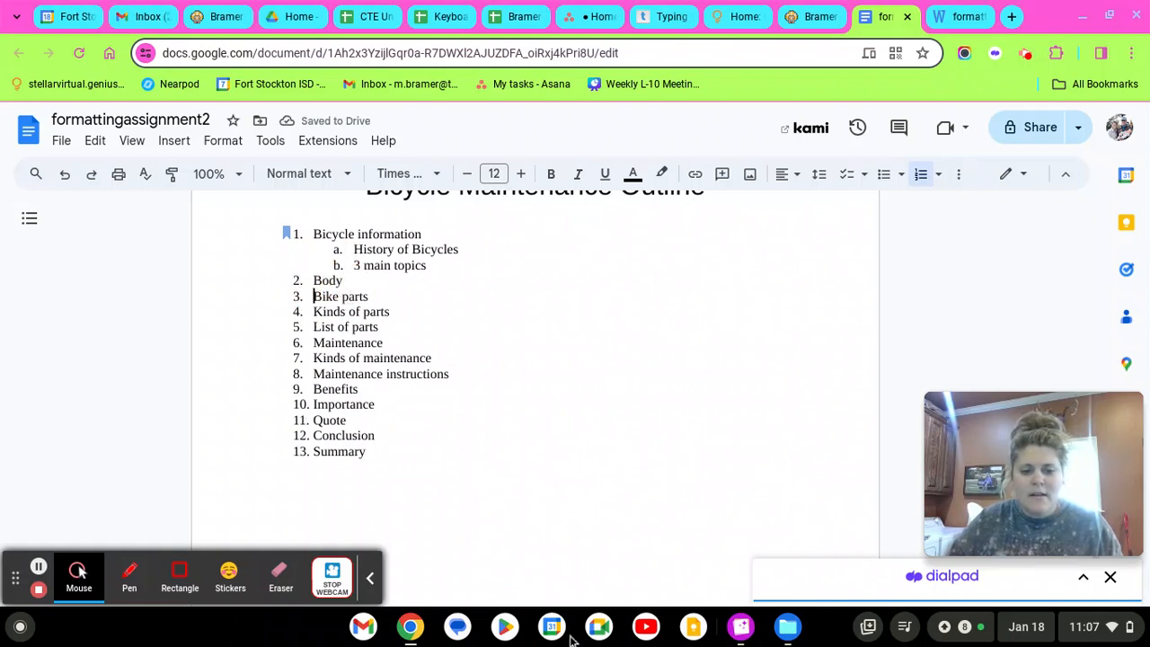
Step: Check the outline levels in the example formattingassignment2.pdf and make Bike parts a sub-item of Body in the document
click(735, 629)
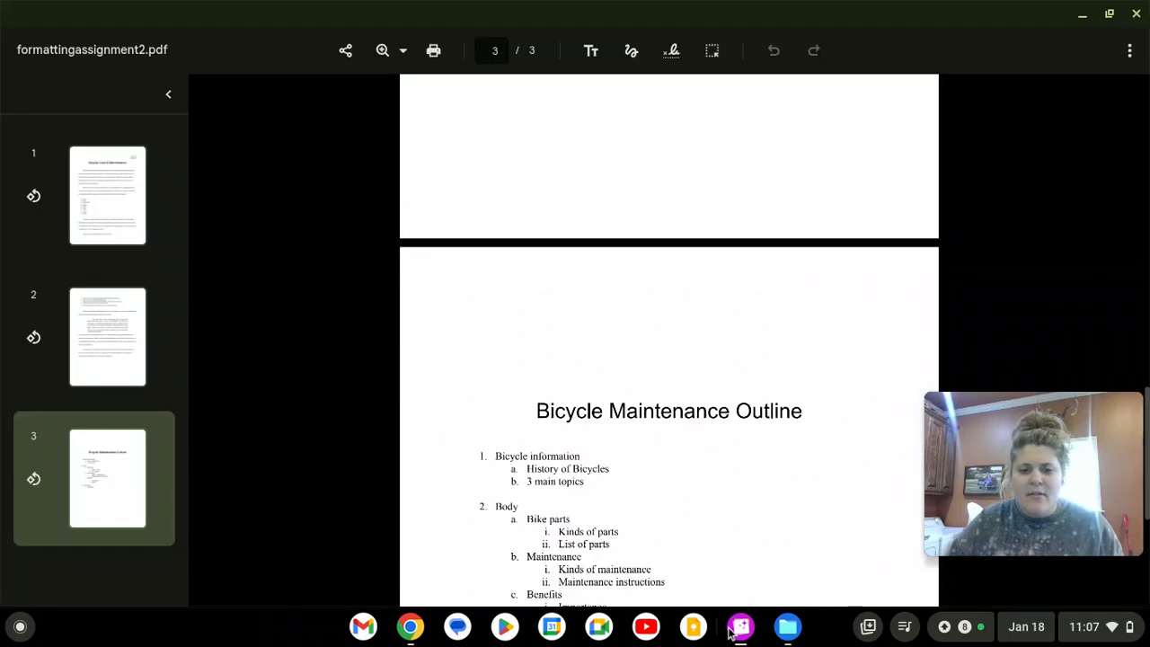
scroll(653, 466, down, 2)
scroll(534, 458, down, 1)
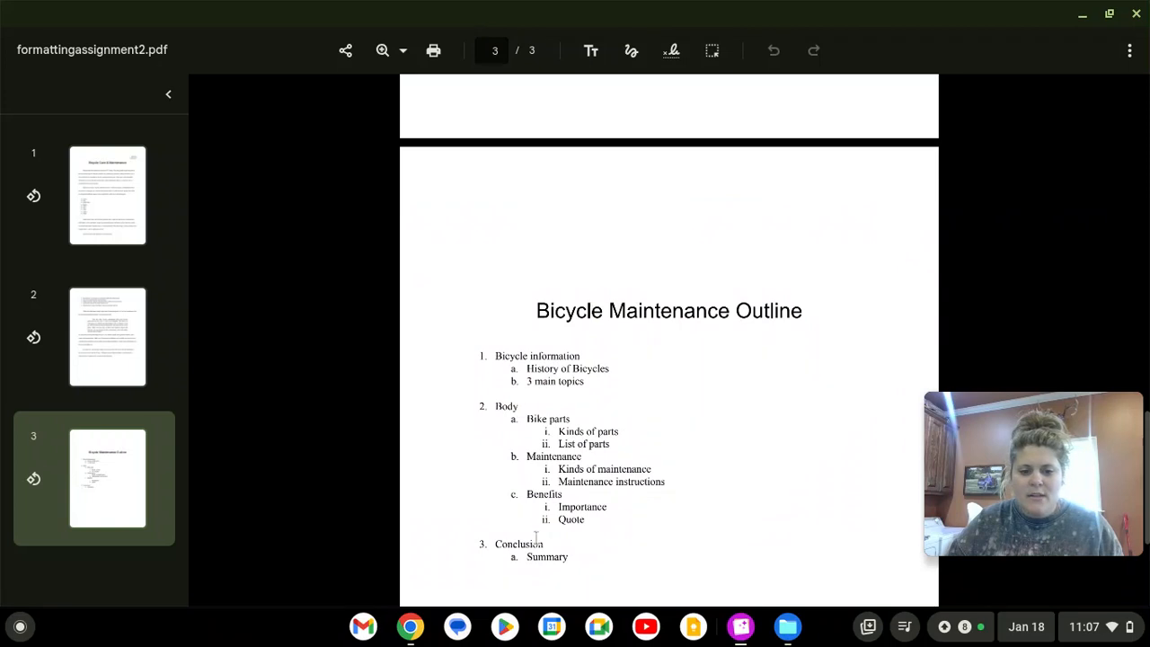
click(1082, 14)
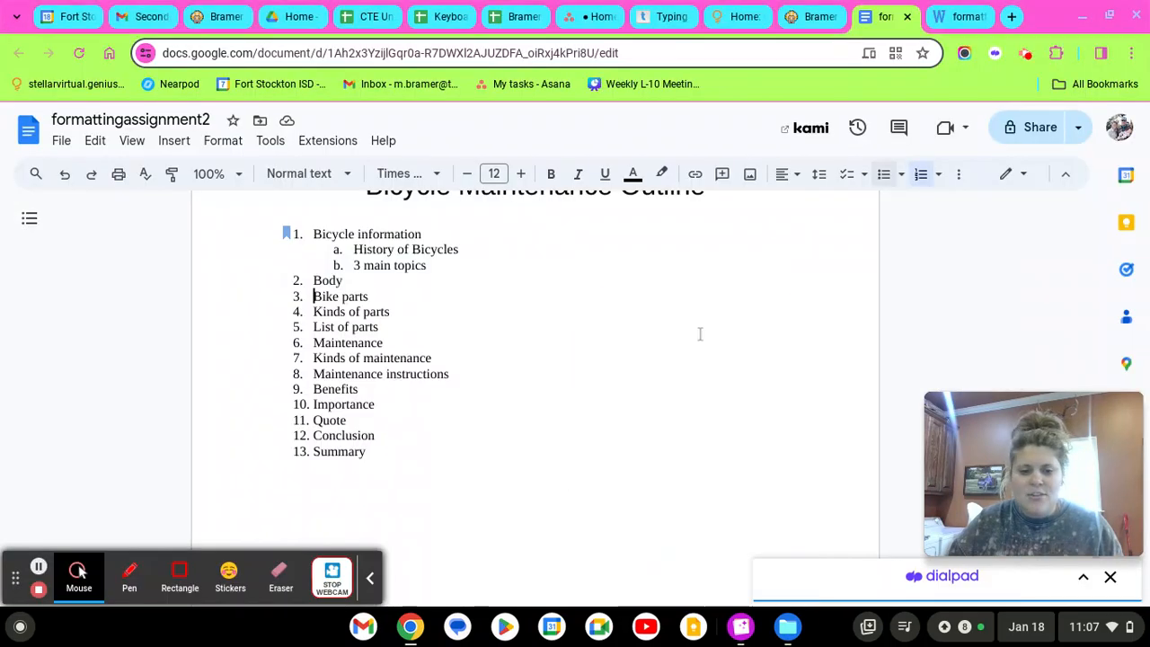
click(309, 295)
key(Tab)
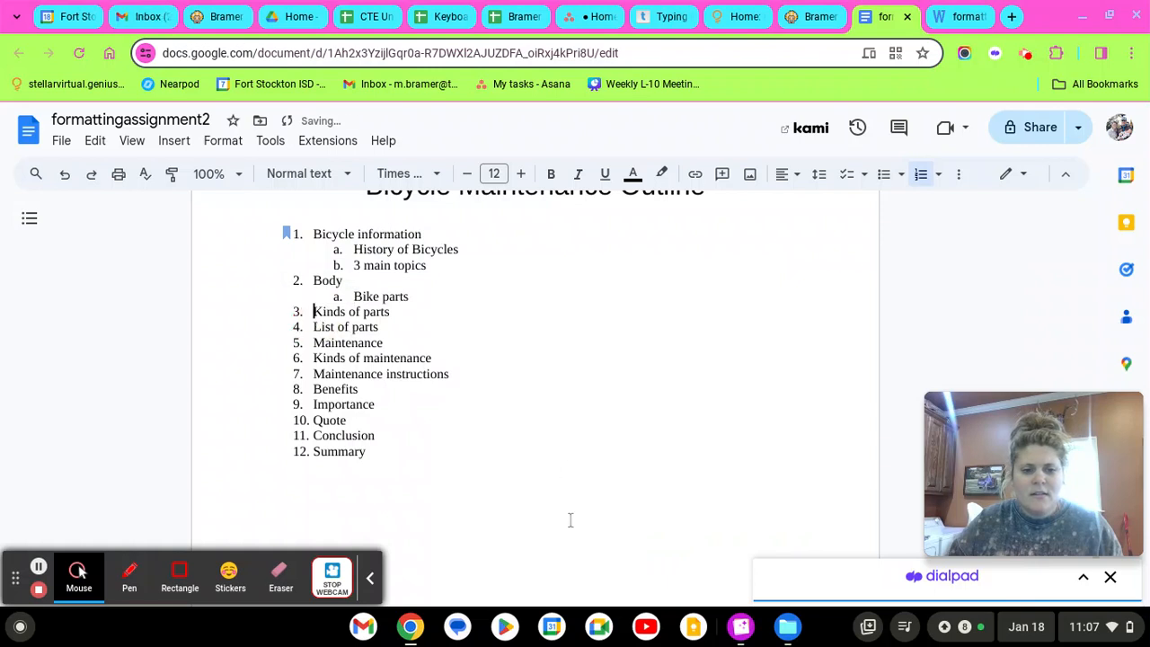
Step: Nest Kinds of parts and List of parts as third-level items beneath Bike parts
key(Down)
key(Tab)
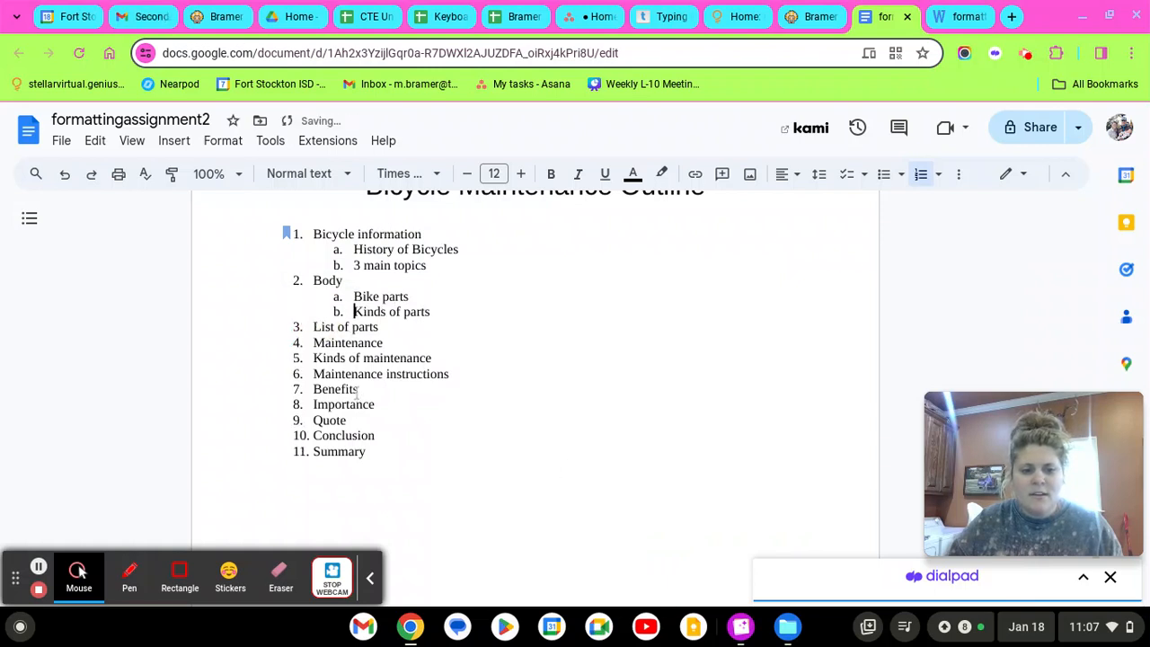
key(Tab)
click(309, 327)
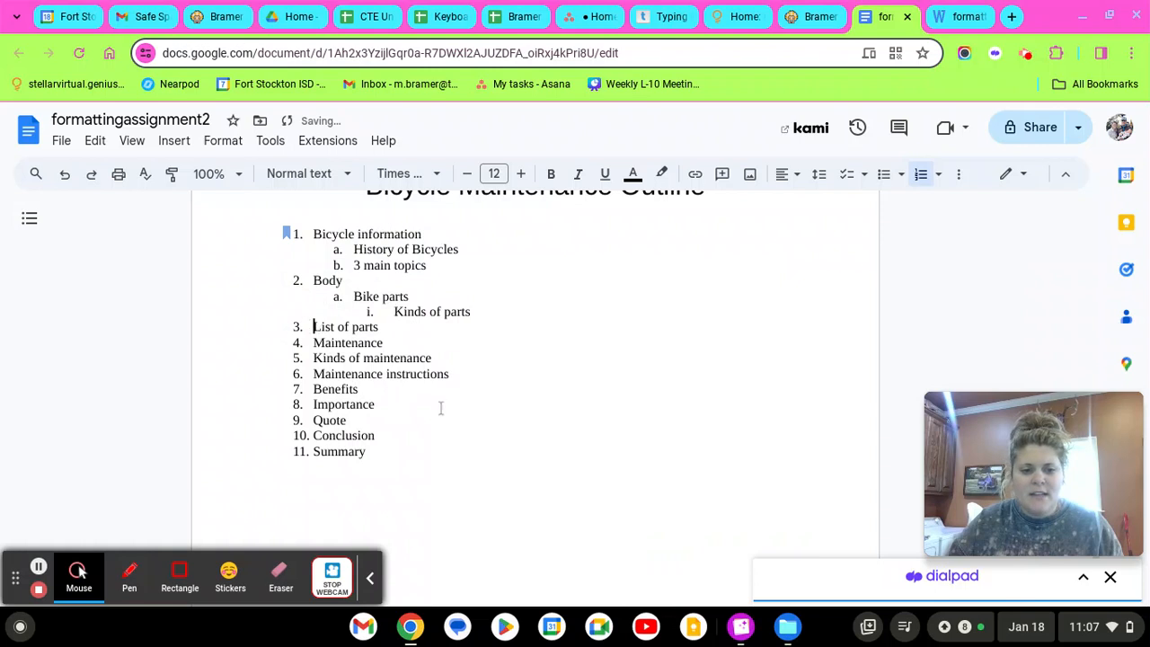
key(Tab)
key(Tab)
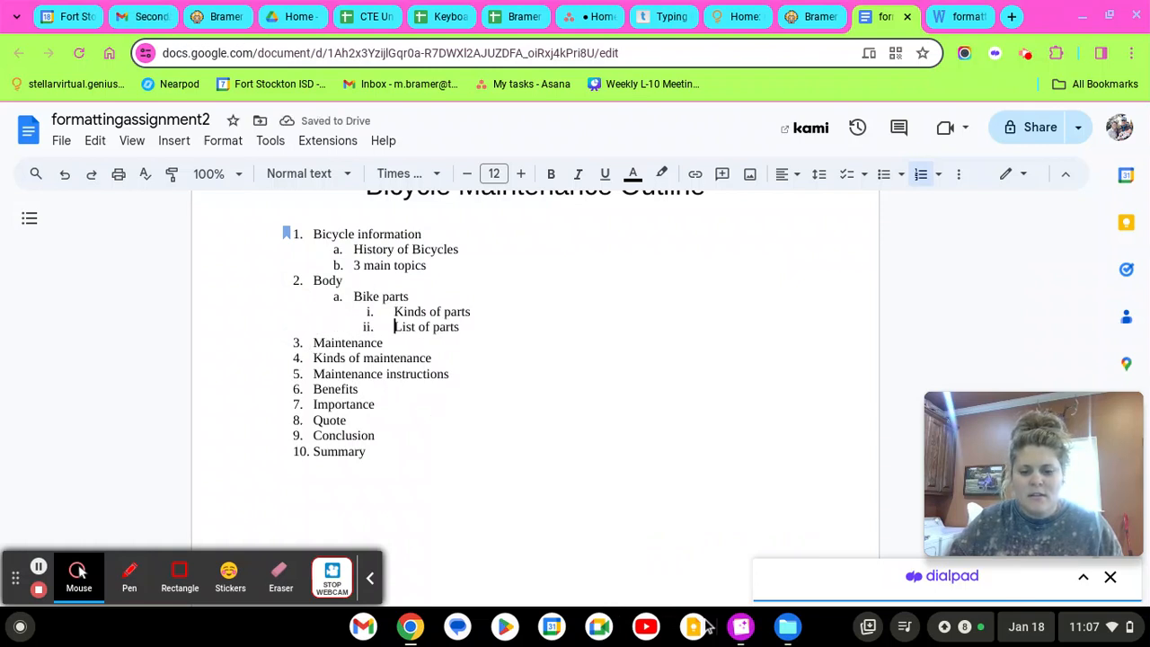
Step: Compare with the example PDF's outline and make Maintenance a second-level item under Body
click(741, 629)
click(743, 630)
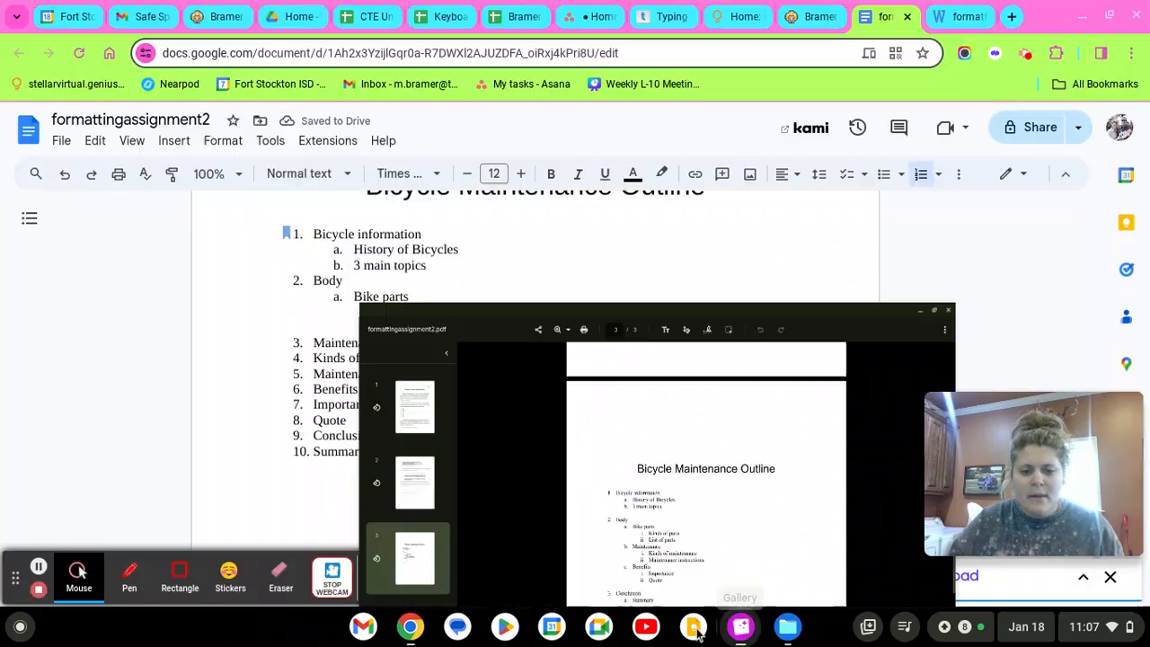
key(Tab)
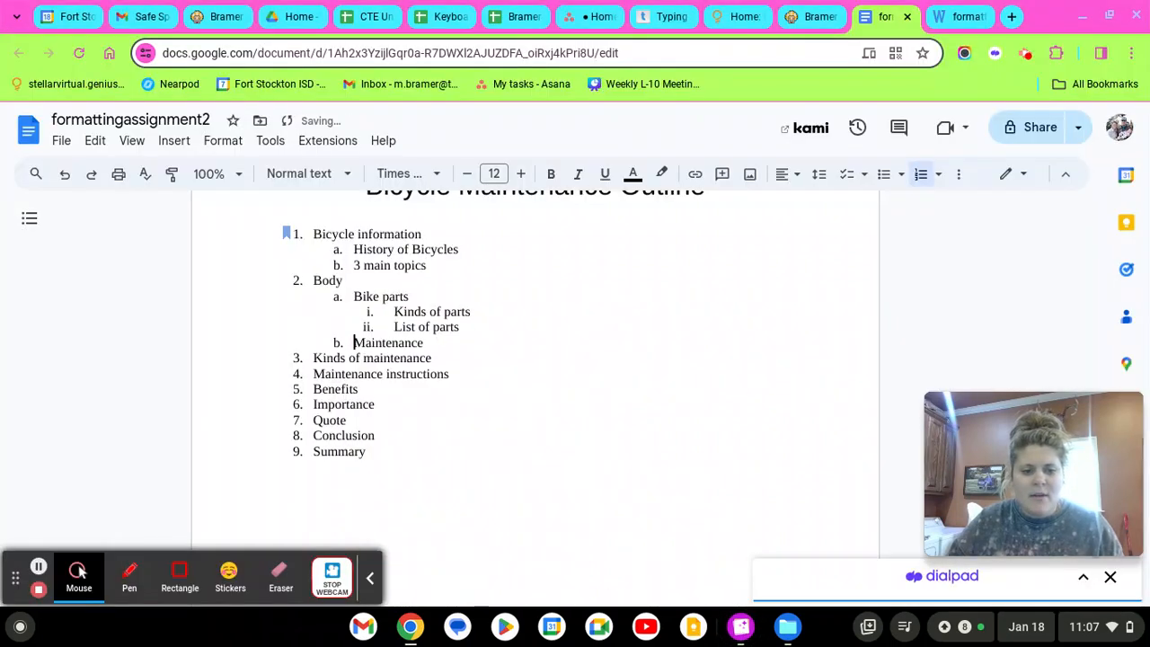
Step: Nest Kinds of maintenance and Maintenance instructions as third-level items beneath Maintenance
click(312, 358)
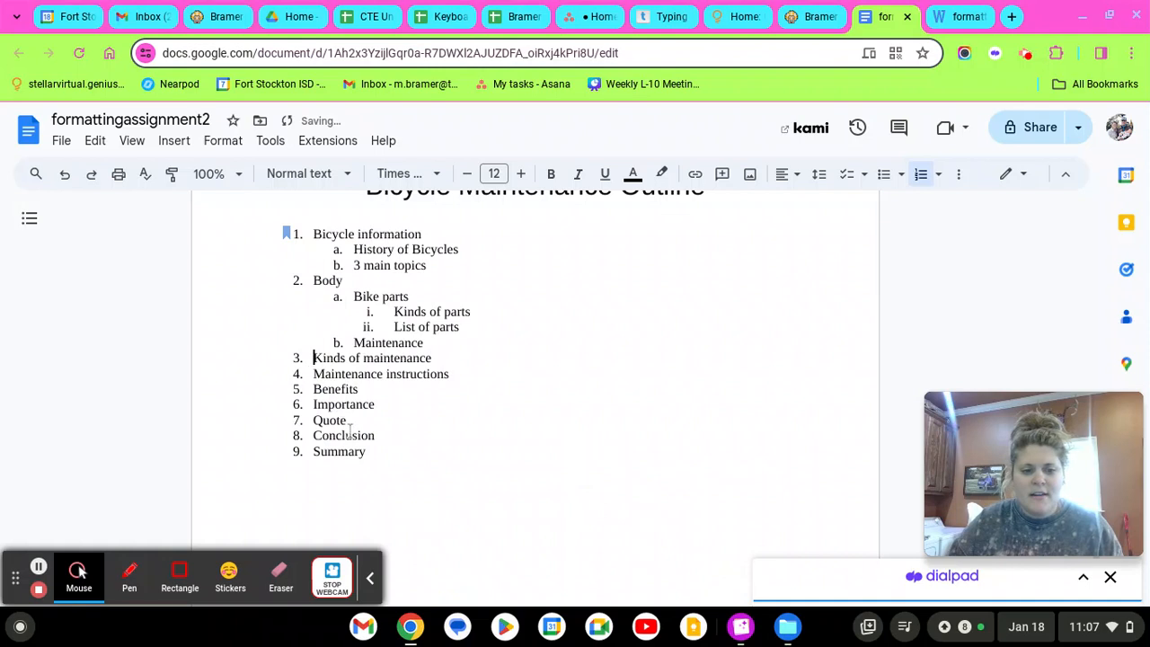
key(Tab)
key(Tab)
click(310, 374)
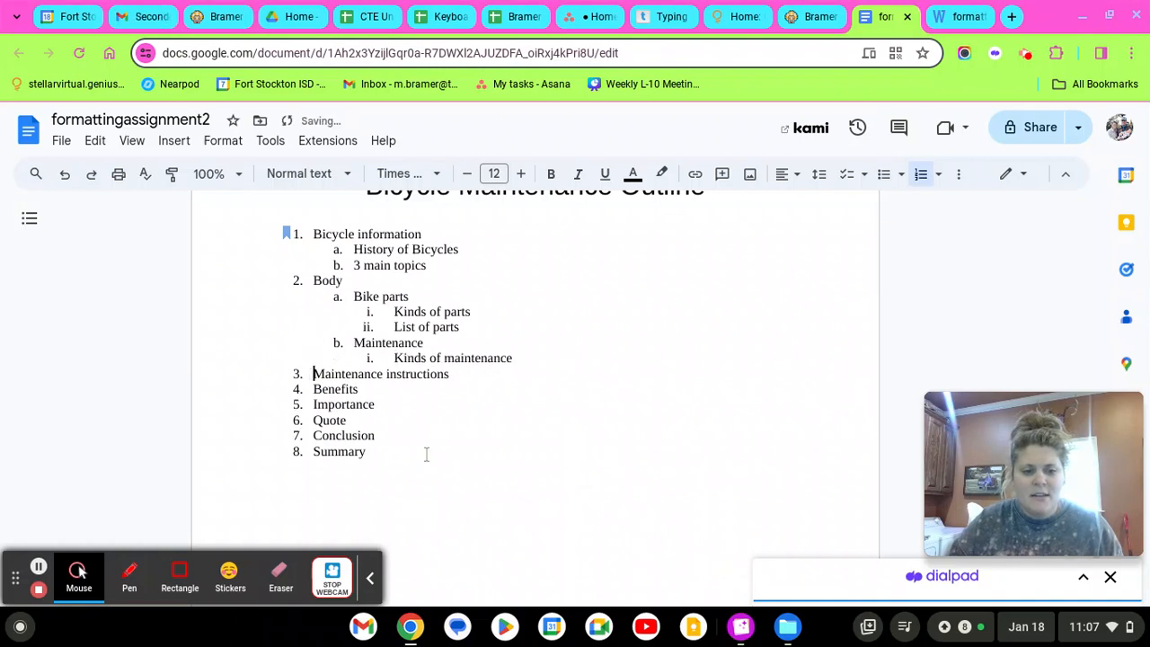
key(Tab)
key(Tab)
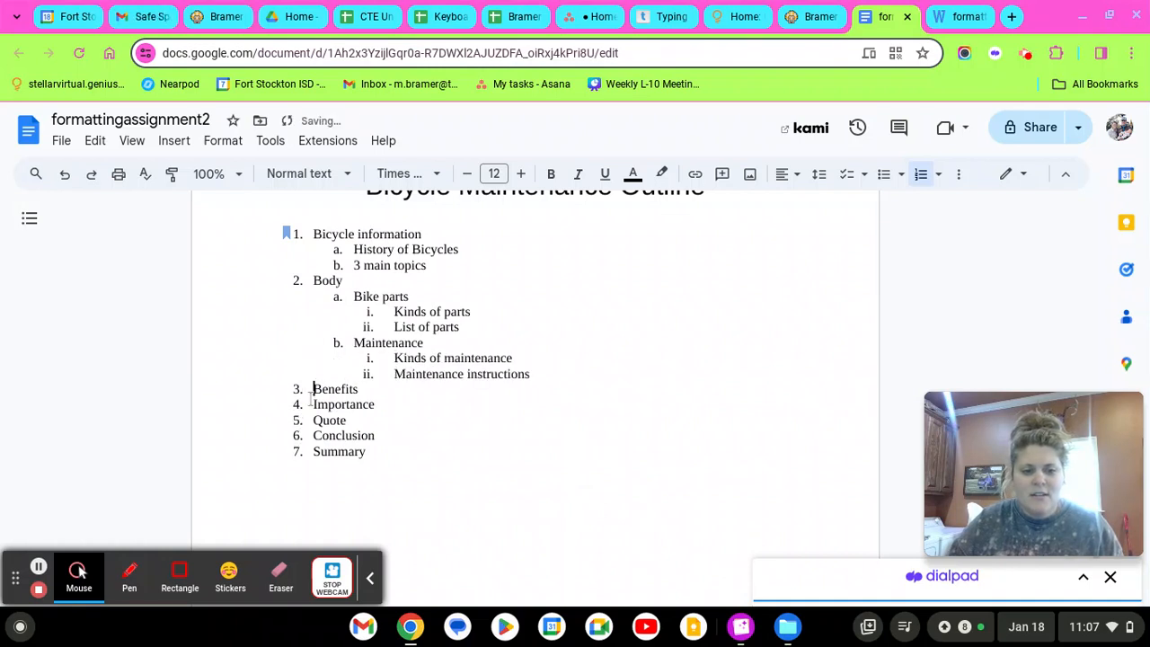
Step: Make Benefits a second-level item under Body and nest Importance and Quote beneath it, following the example PDF
key(Tab)
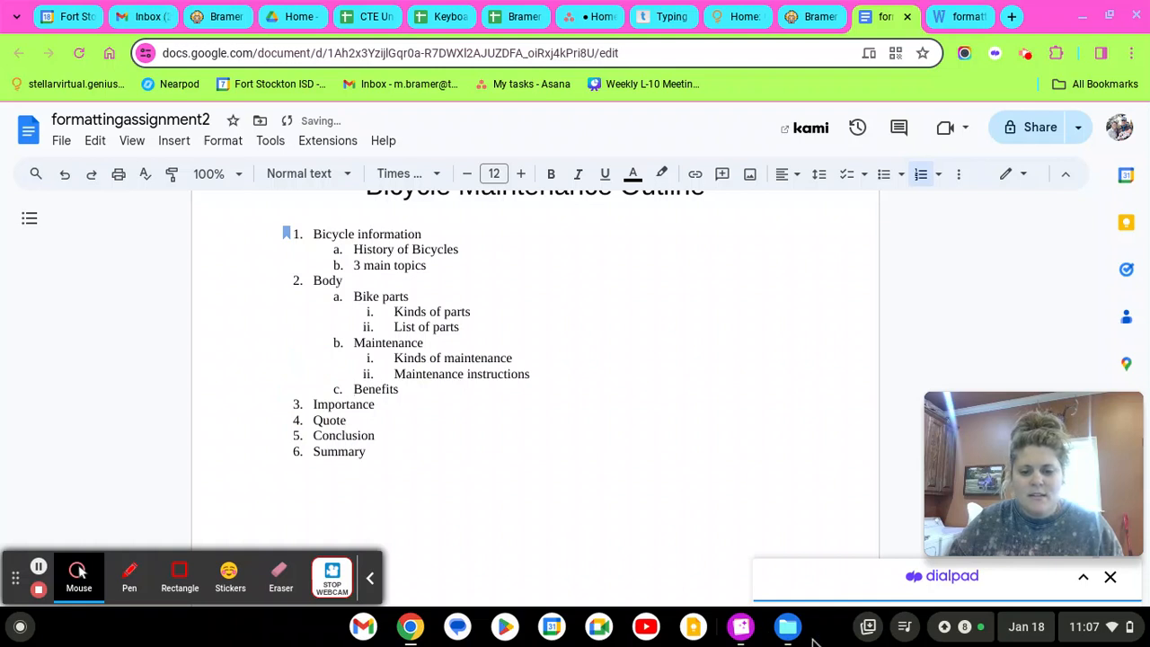
click(748, 629)
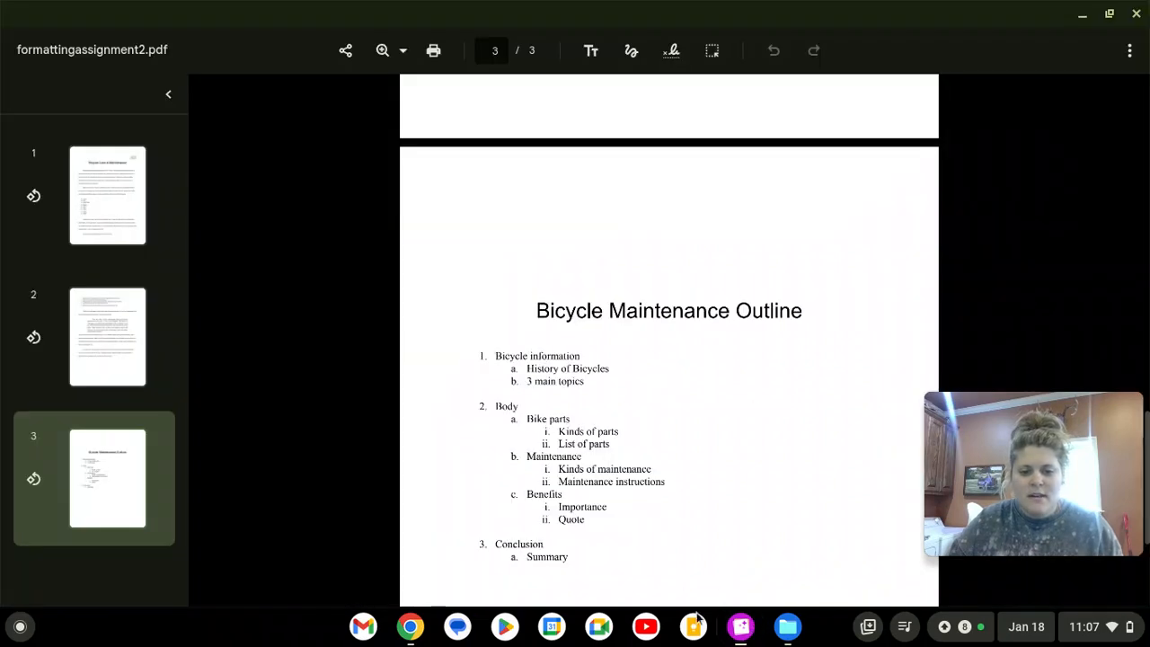
click(739, 626)
click(312, 405)
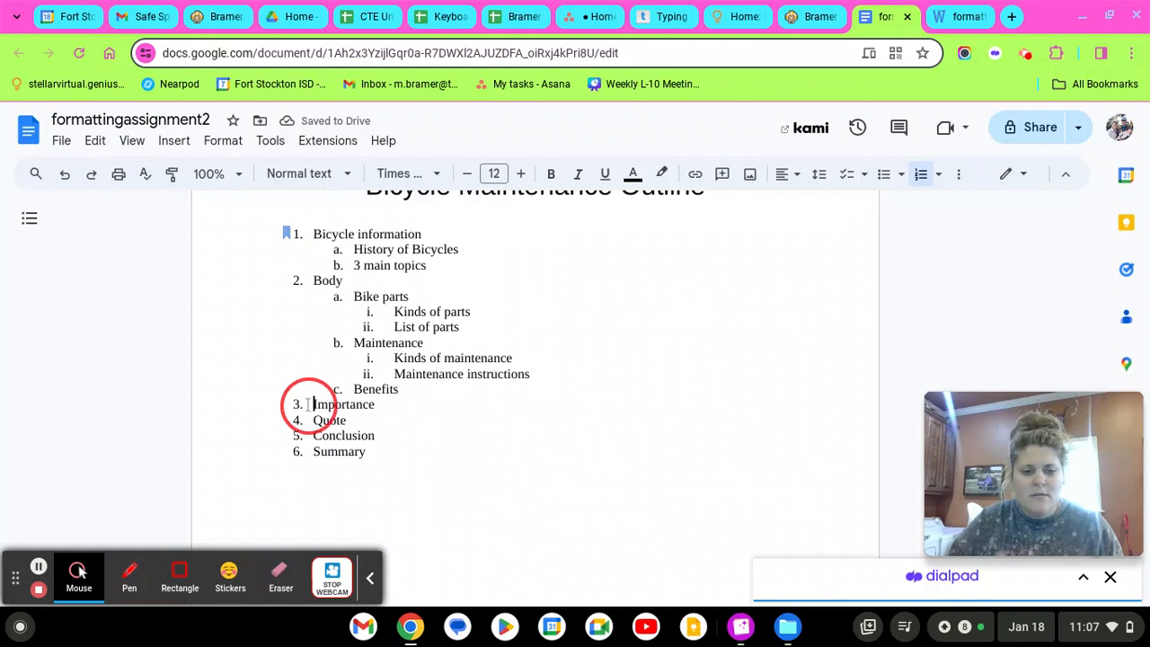
key(Tab)
key(Tab)
key(Tab)
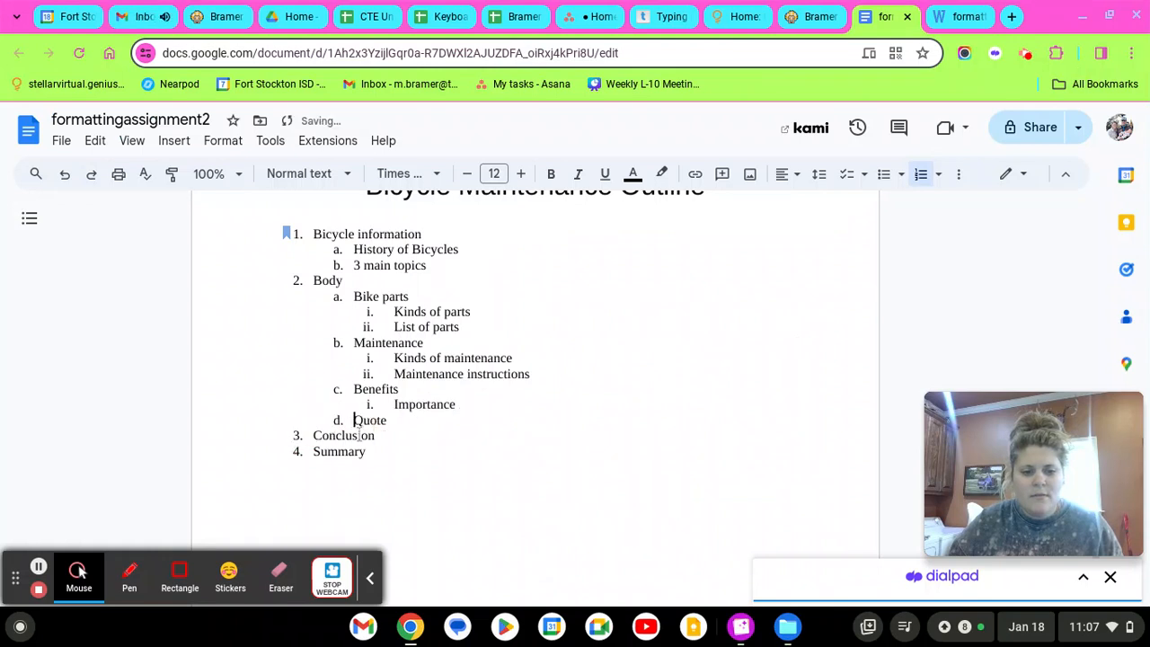
key(Tab)
Step: Check the end of the example outline and make Summary a sub-item of Conclusion
click(740, 628)
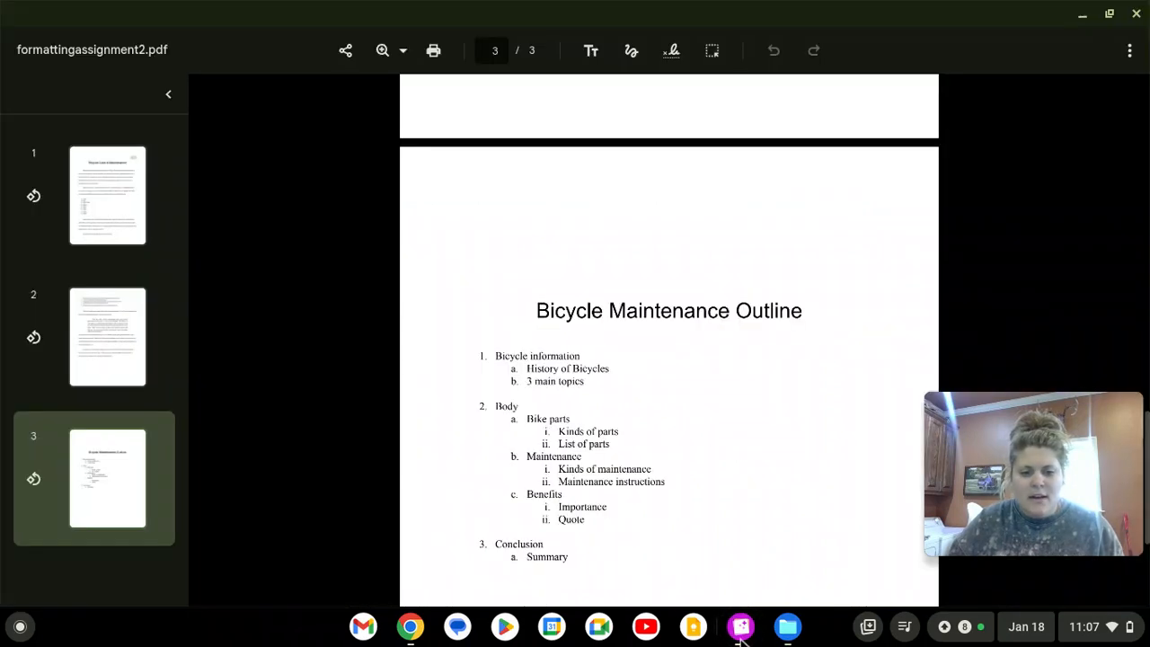
click(740, 627)
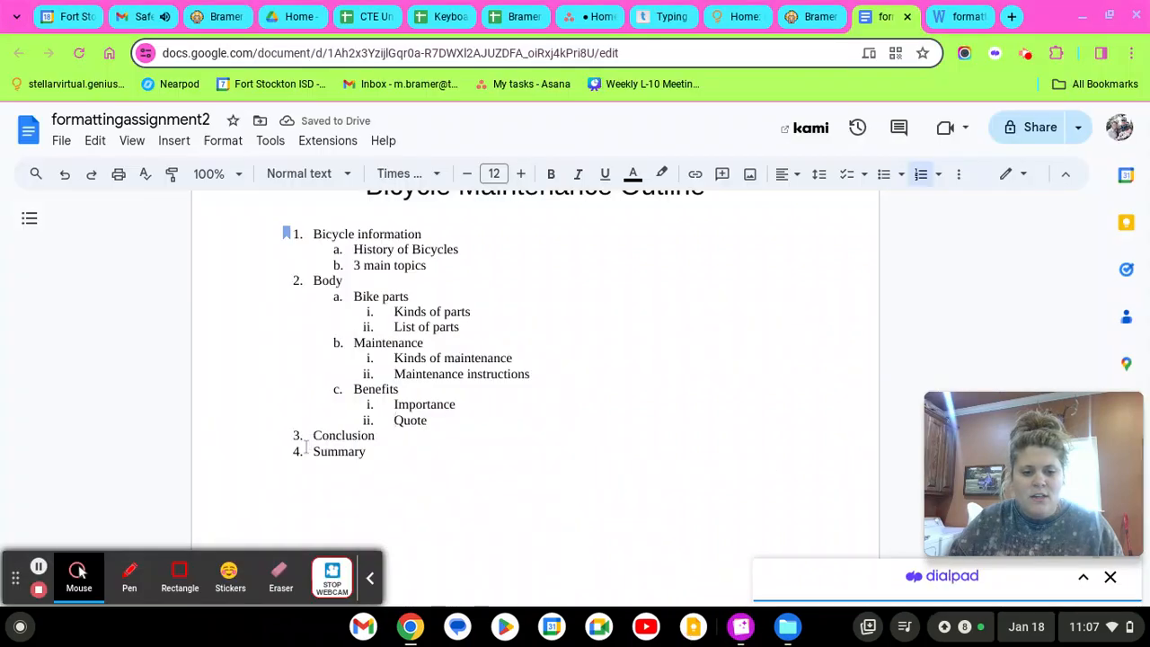
key(Tab)
click(502, 471)
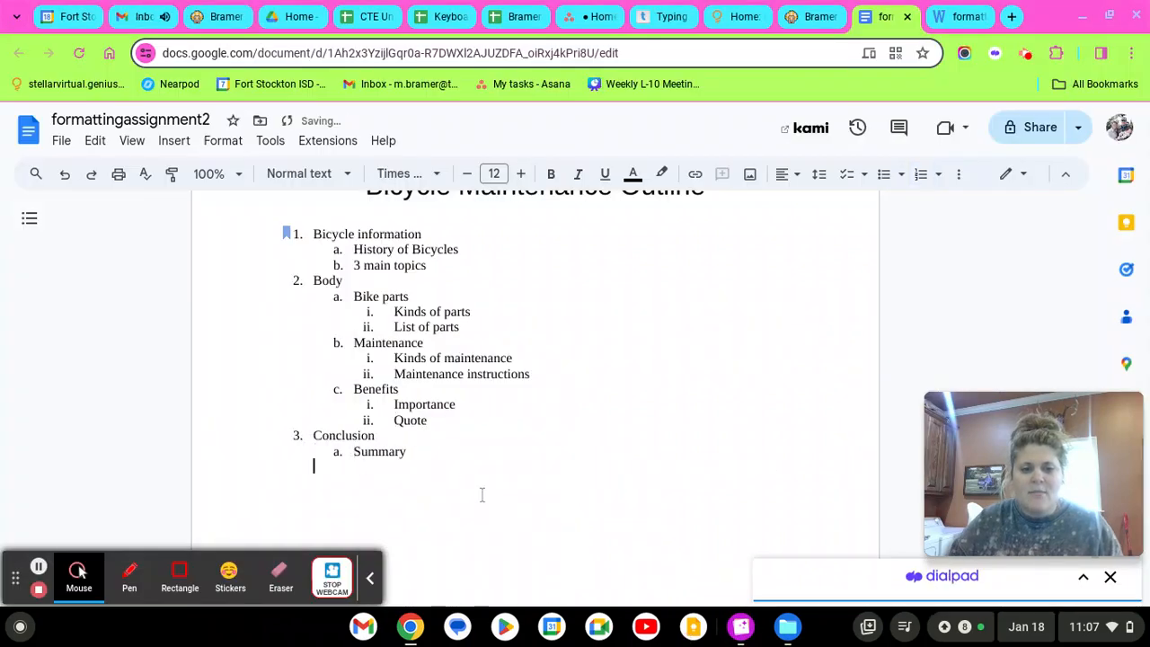
Step: Compare the whole Bicycle Maintenance Outline with the one in the example formattingassignment2.pdf
scroll(482, 495, up, 2)
scroll(539, 540, down, 1)
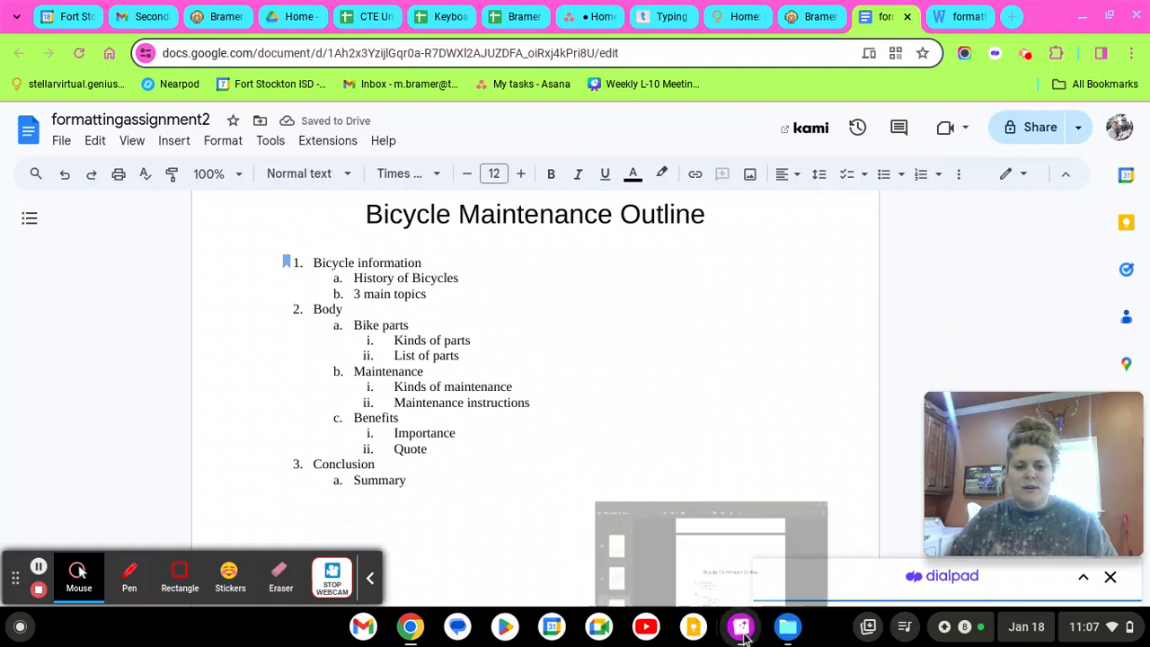
click(742, 628)
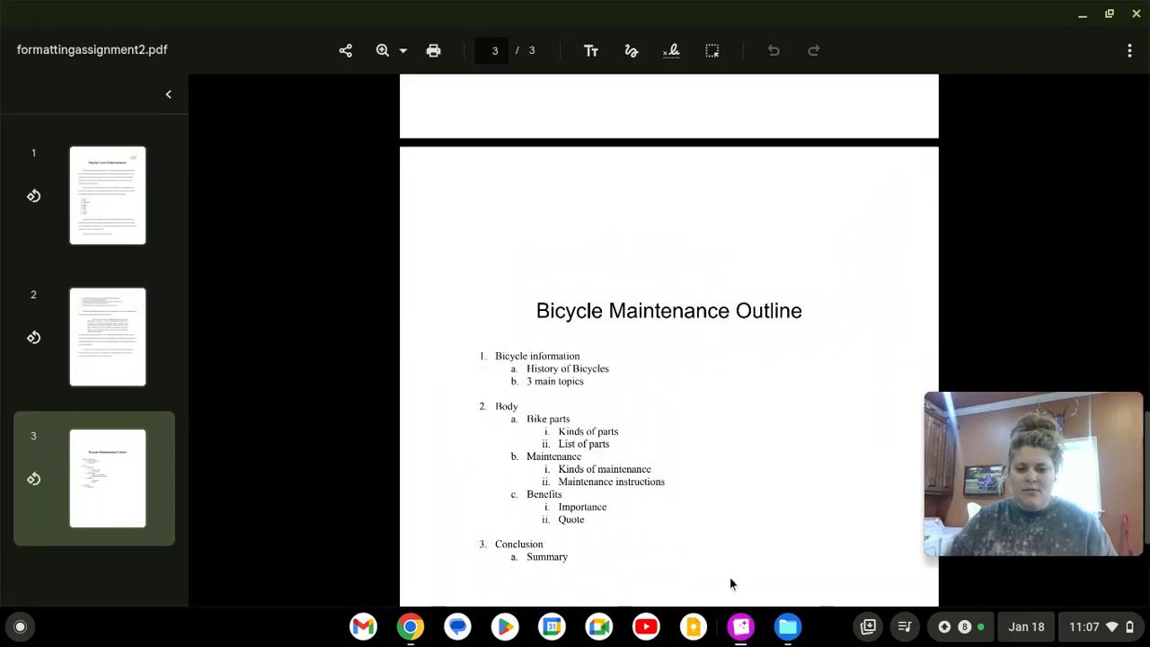
click(742, 627)
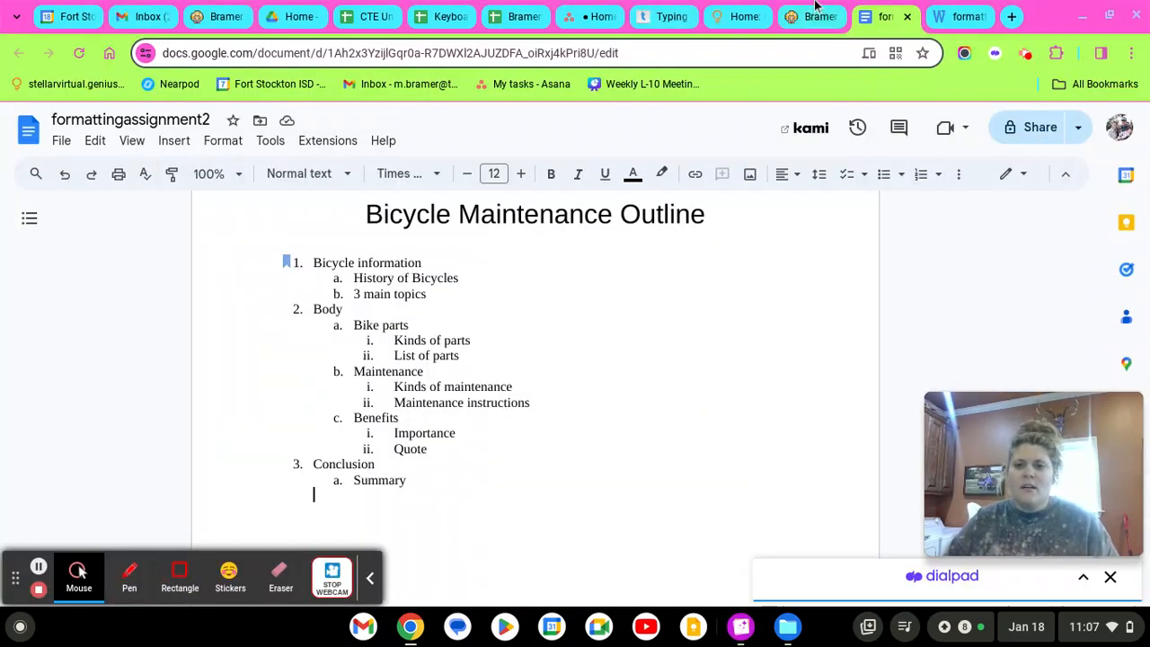
Step: Read the assignment's line-spacing requirement for body text, block quote and lists, and review the document's outline against the example PDF
click(814, 13)
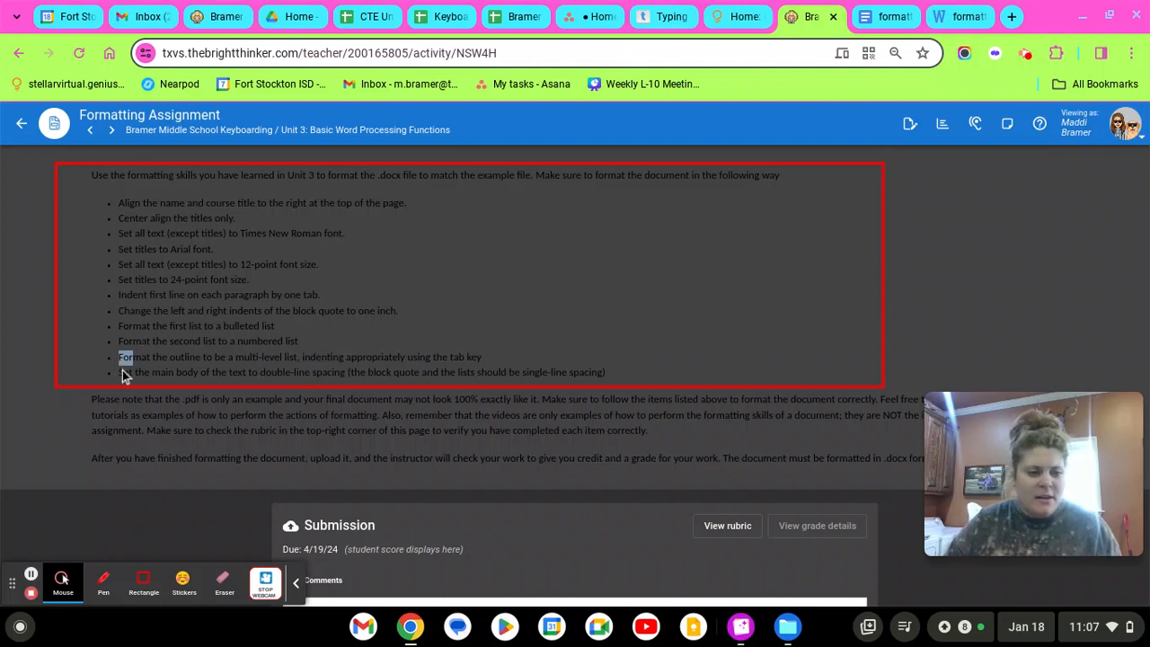
drag(120, 372, 629, 376)
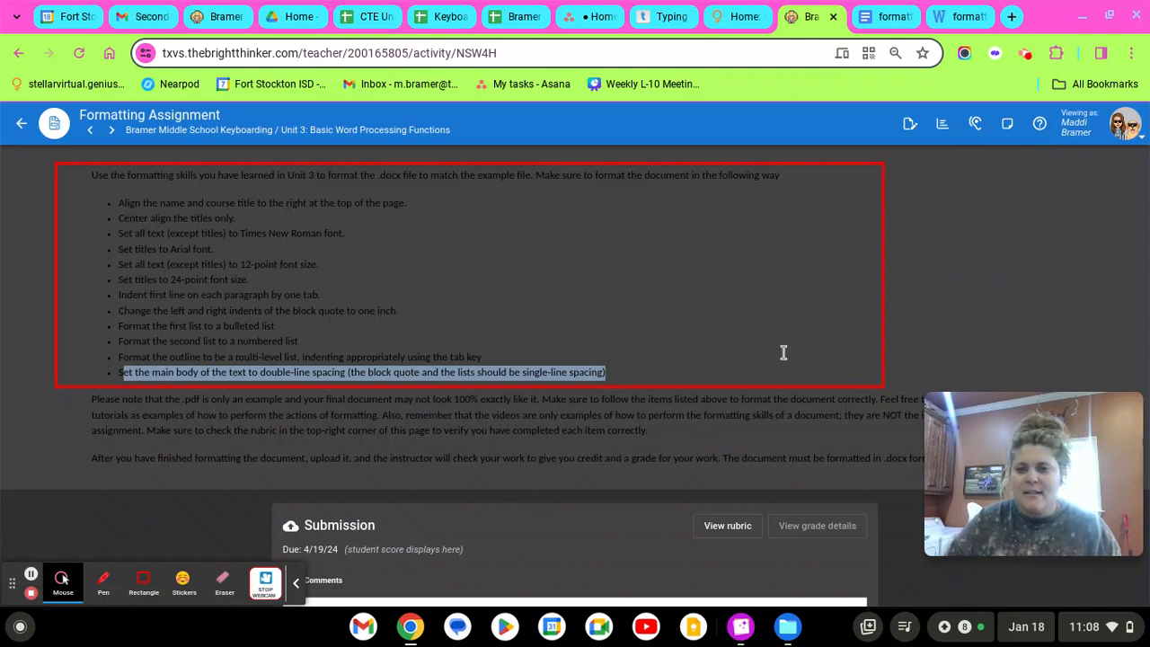
click(884, 17)
scroll(485, 434, up, 1)
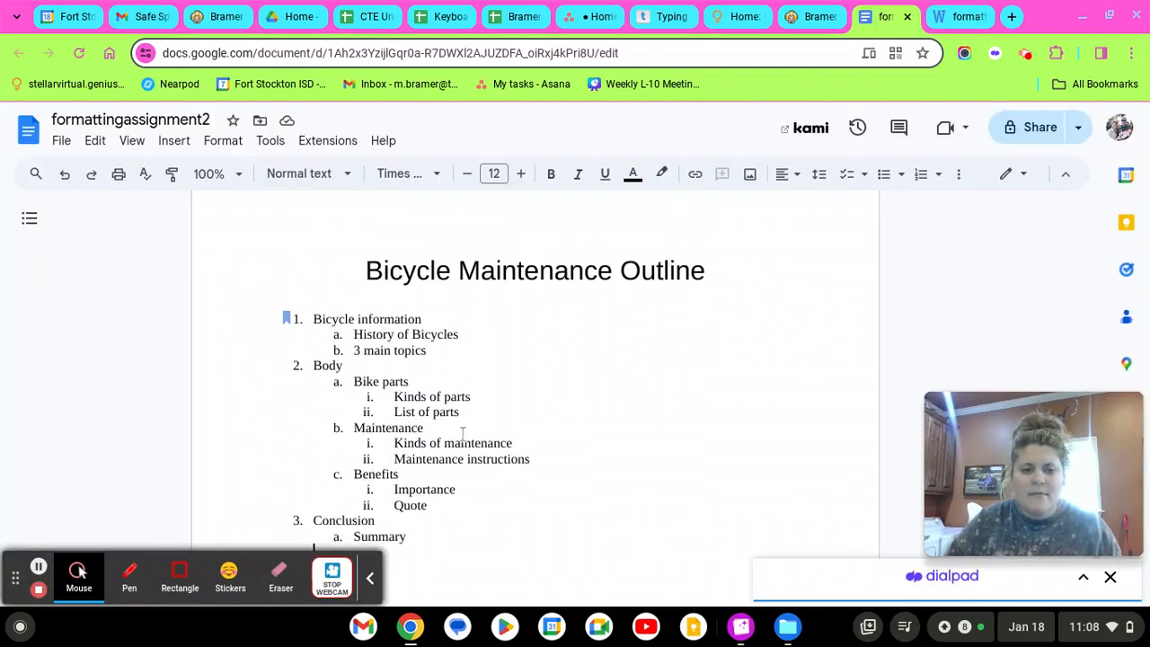
scroll(588, 519, down, 1)
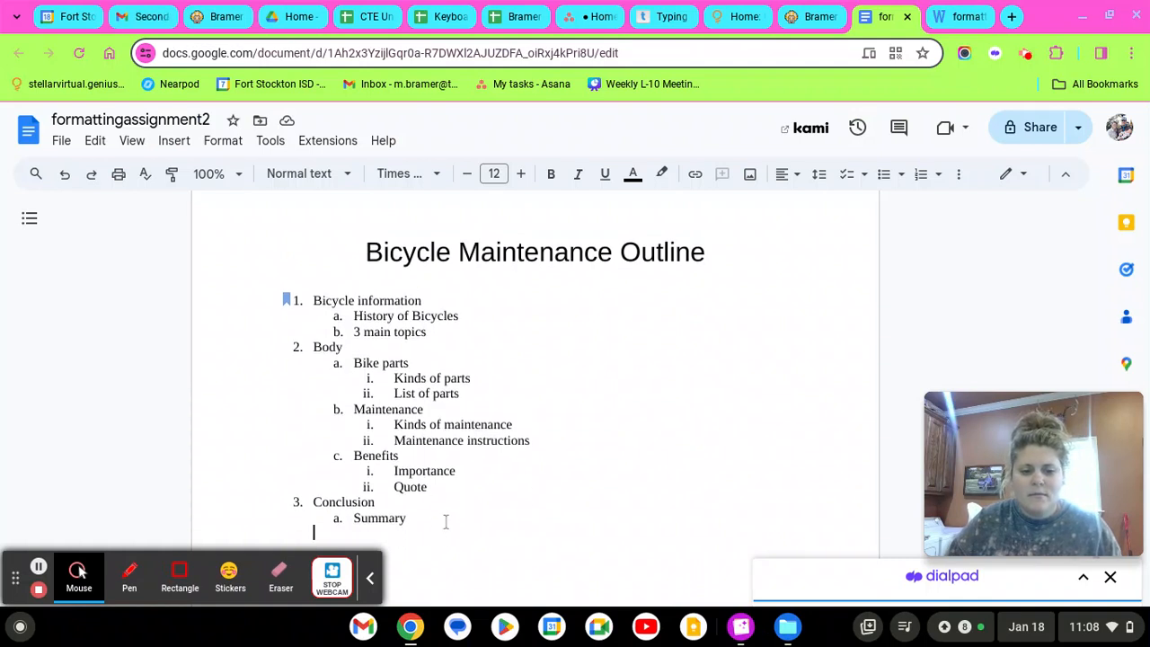
click(743, 633)
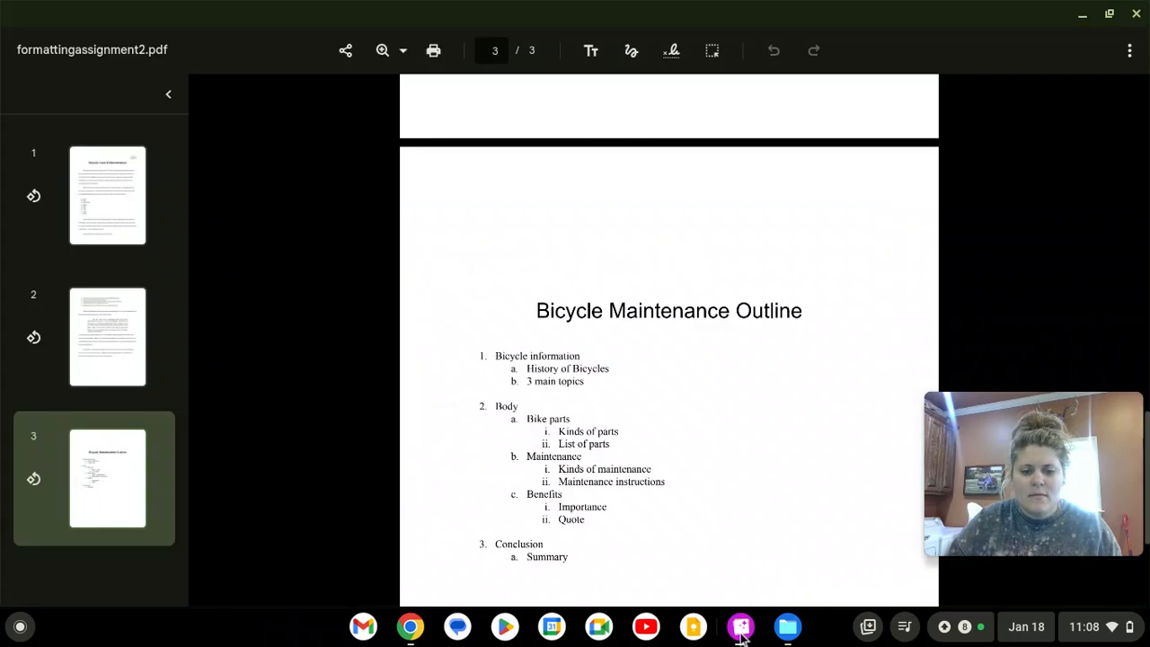
click(743, 633)
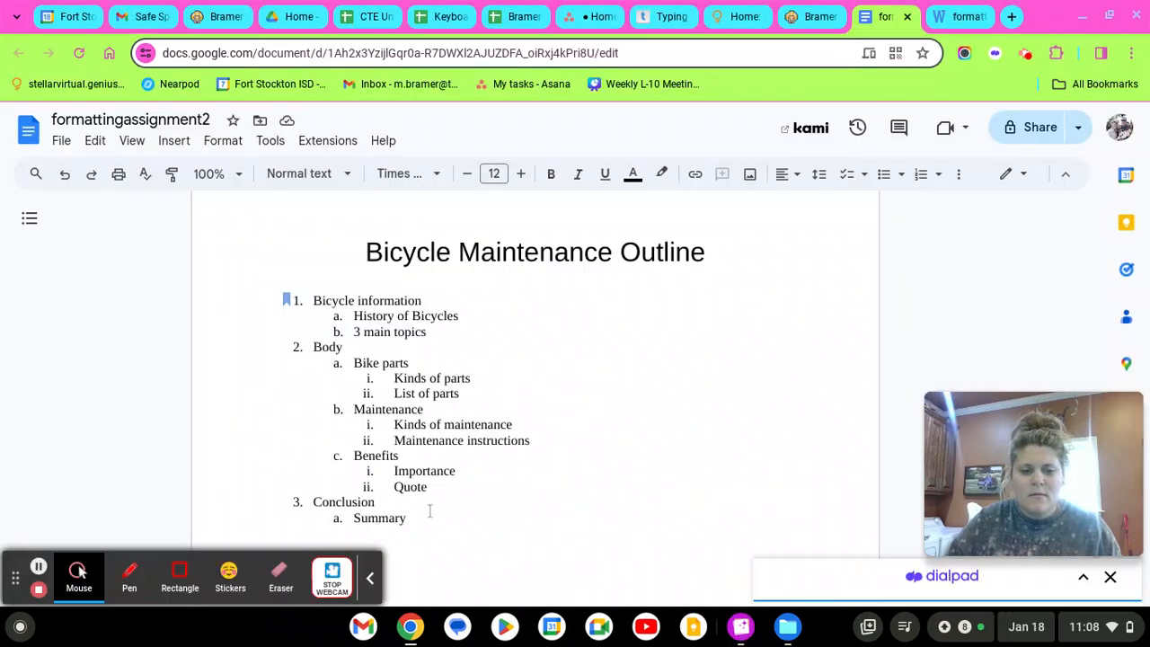
Step: Apply double line spacing to the text from the closing paragraph after the block quote through the end of the Bicycle Maintenance Outline
drag(513, 531, 287, 511)
click(223, 140)
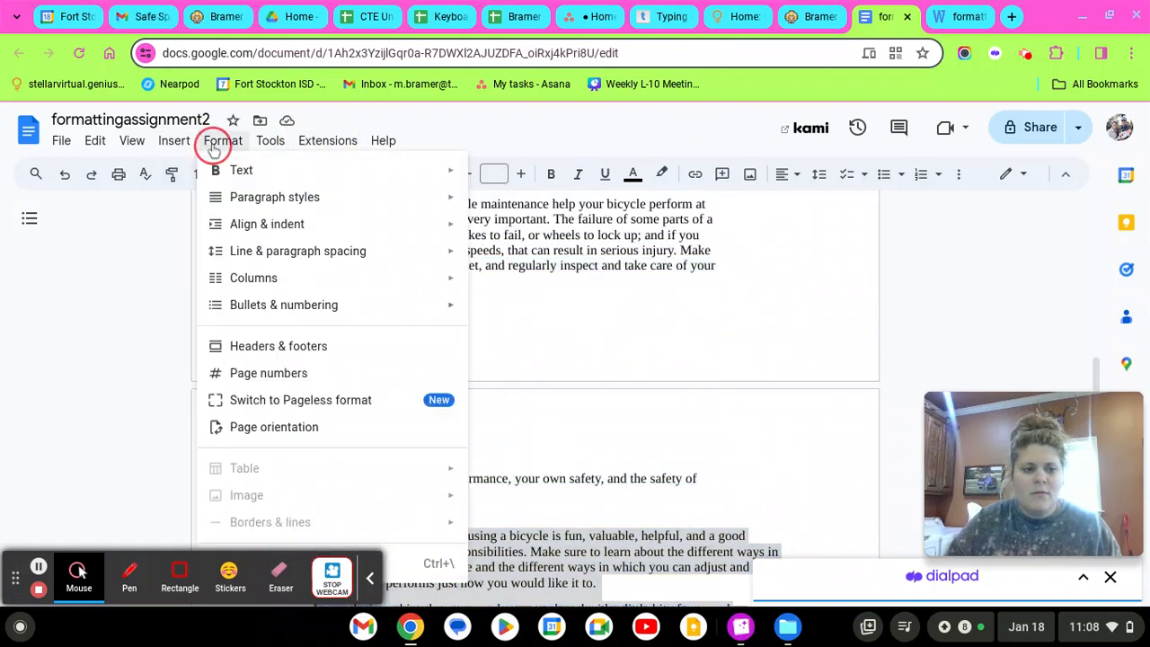
mouse_move(342, 250)
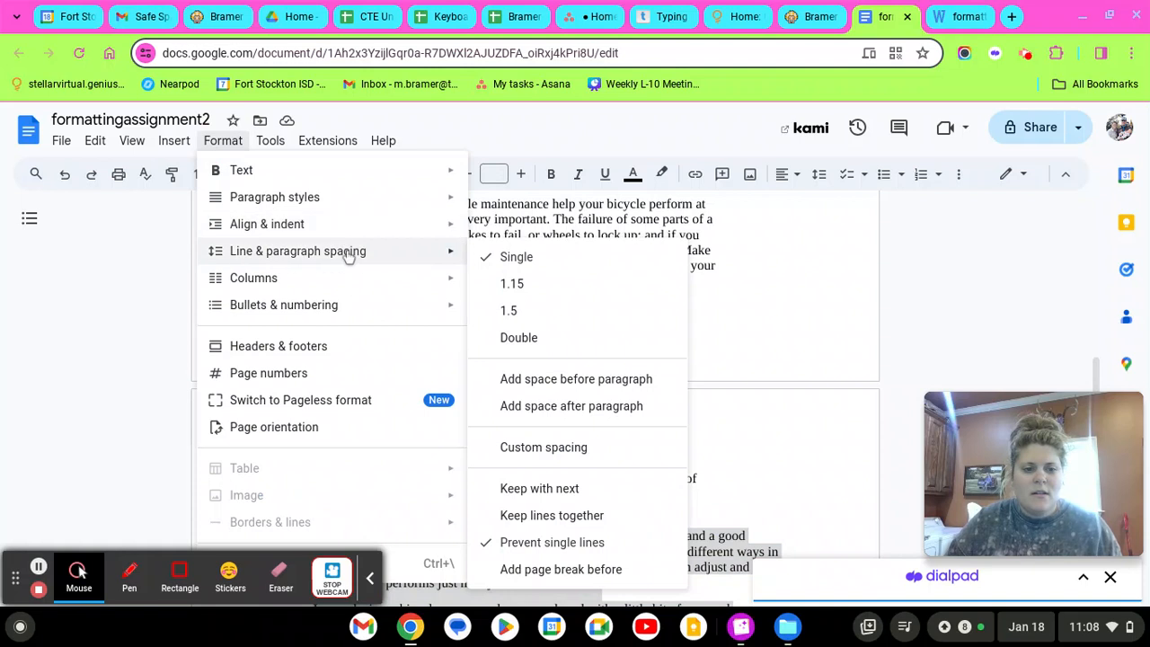
click(539, 338)
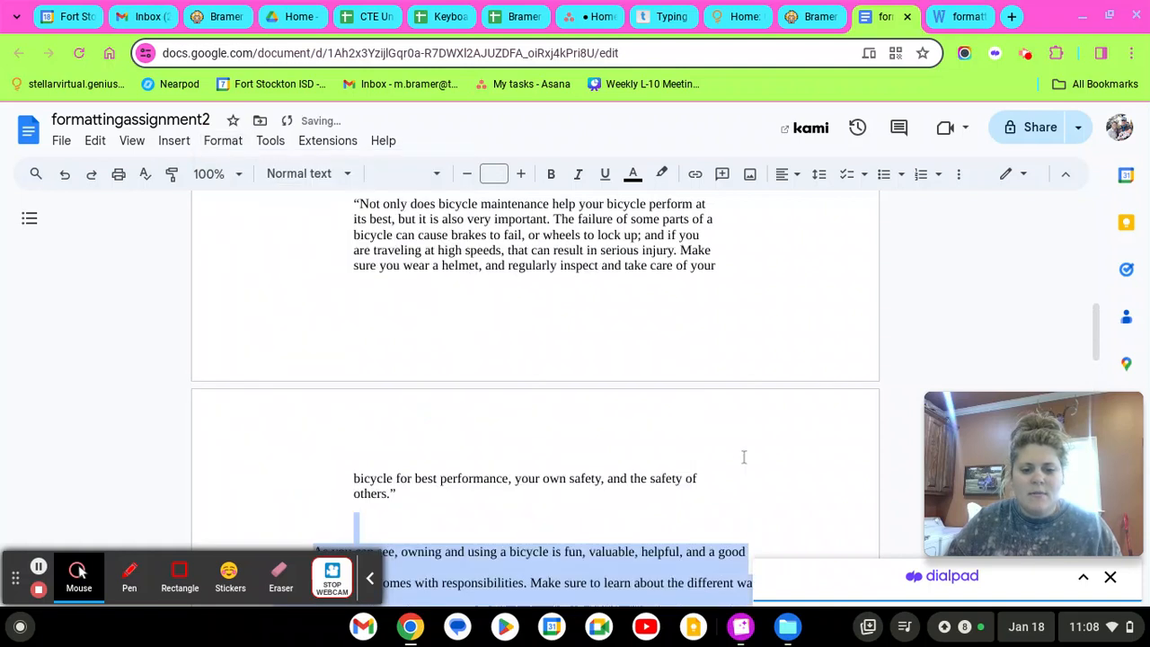
Step: Apply double line spacing to the paragraph before the block quote, beginning "While bike maintenance might require some learning and practice"
scroll(558, 461, up, 10)
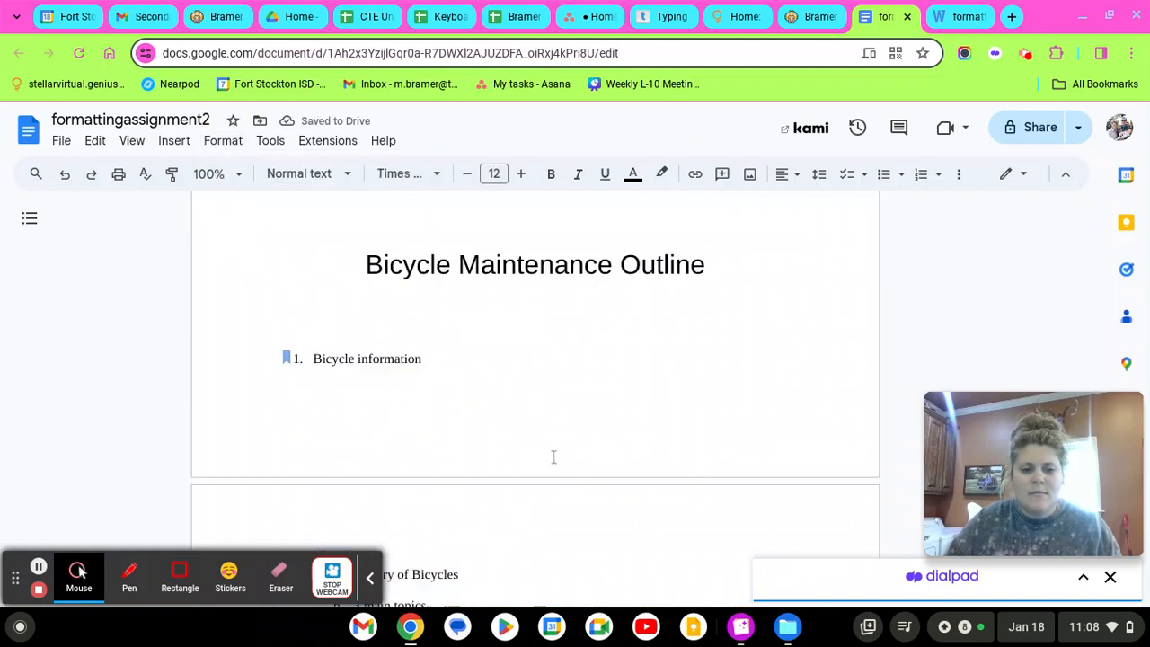
scroll(524, 435, up, 5)
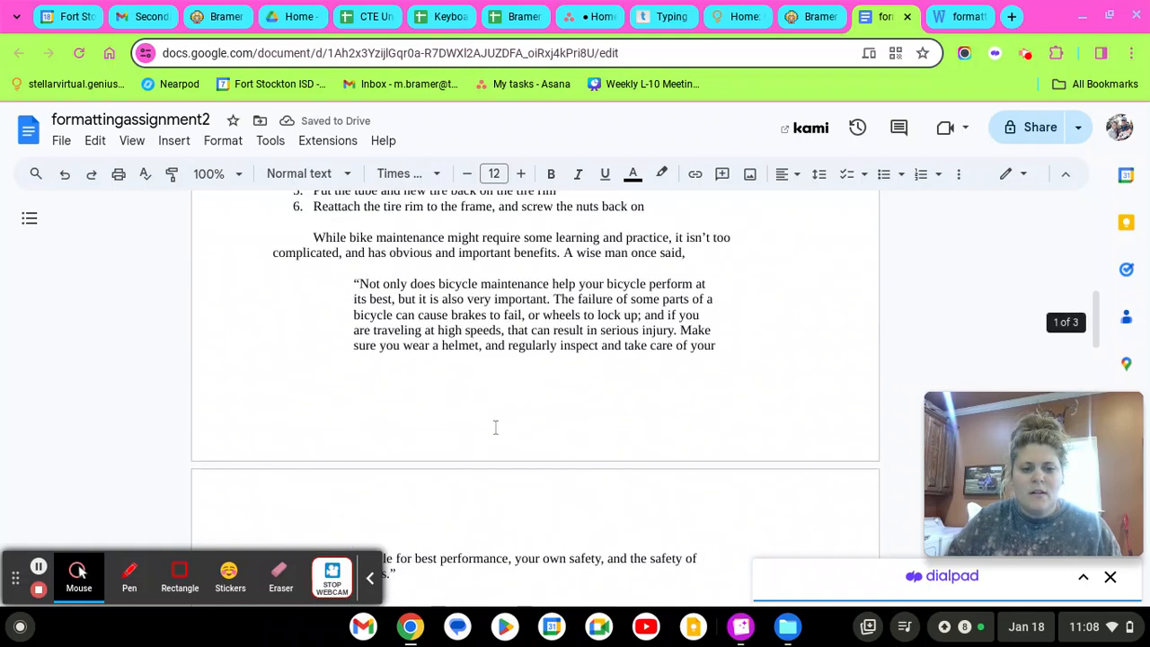
drag(695, 358, 347, 319)
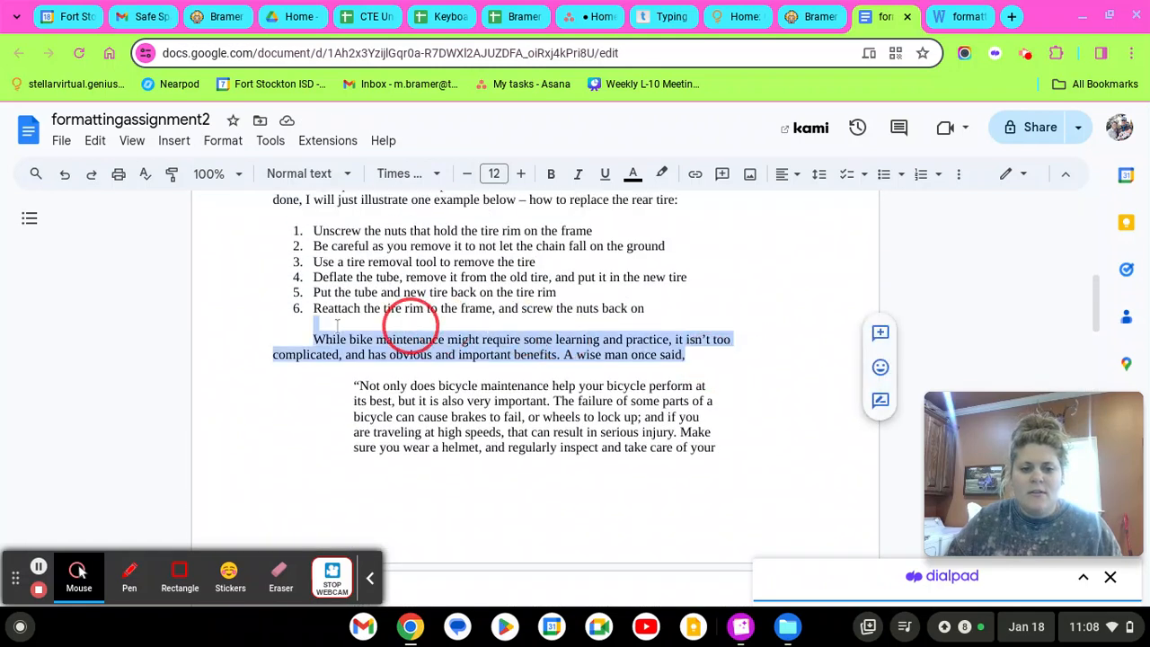
click(230, 143)
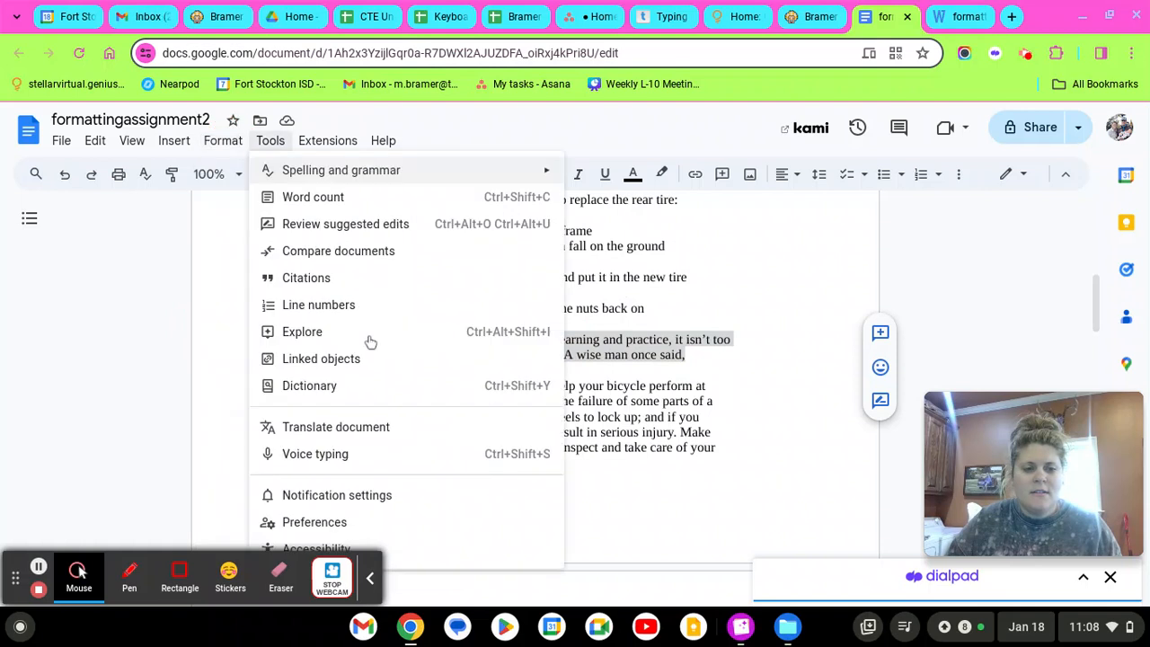
mouse_move(280, 228)
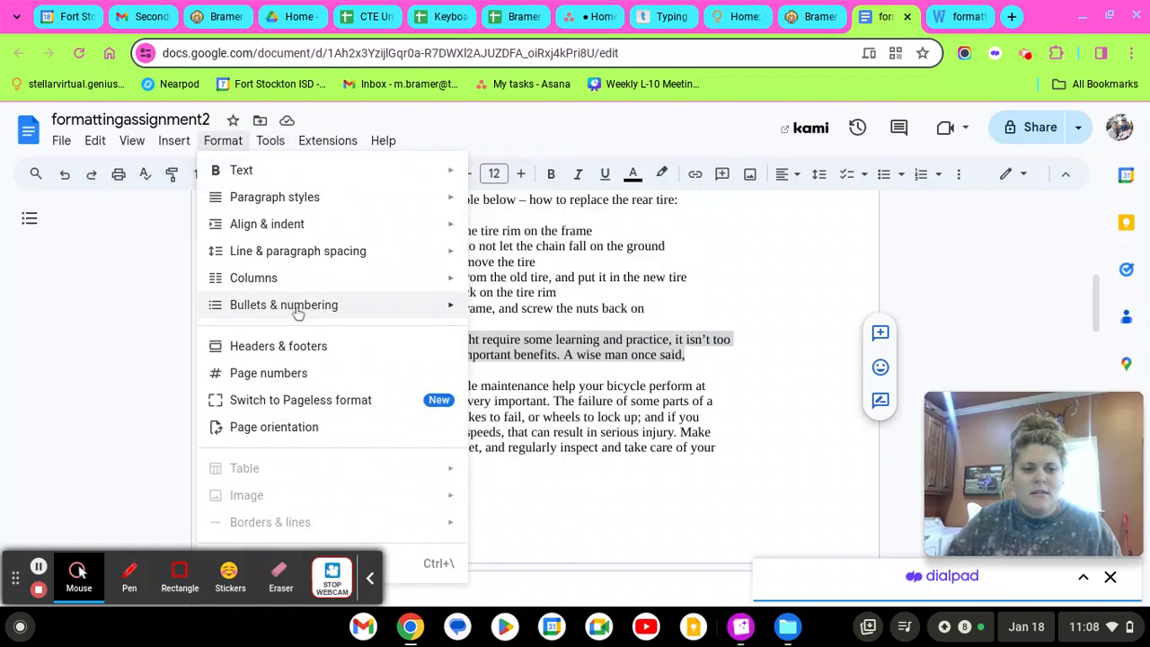
mouse_move(322, 257)
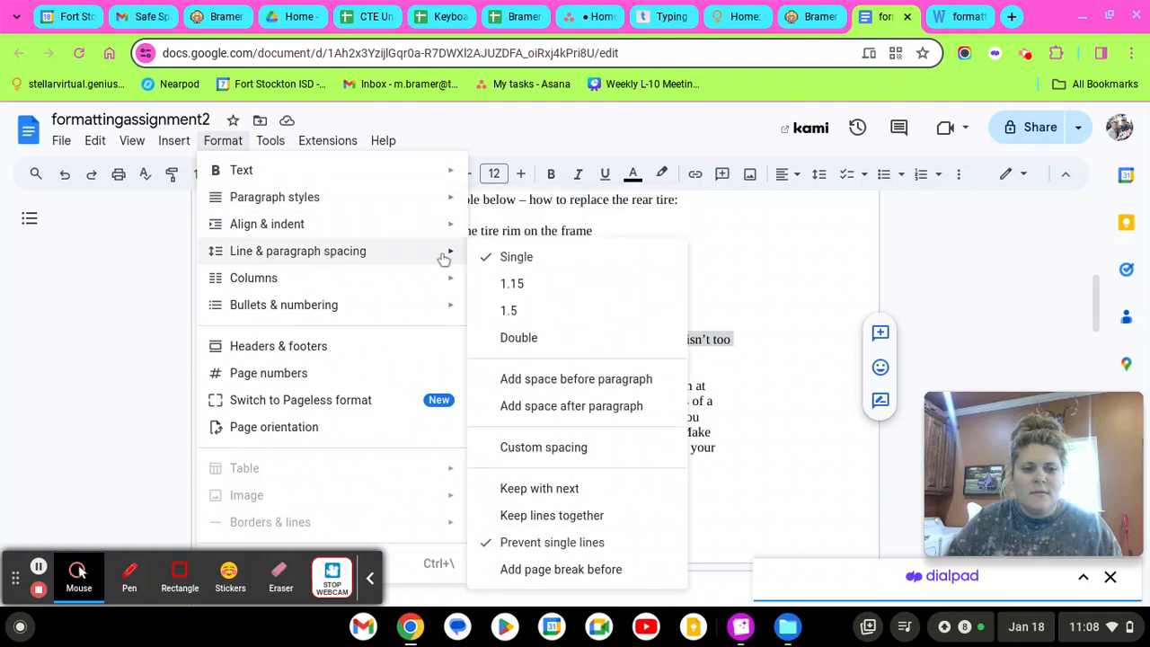
click(520, 338)
click(736, 296)
Step: Double-space the paragraph between the bulleted and numbered lists, beginning "Some of these parts, like the frame"
scroll(695, 315, up, 3)
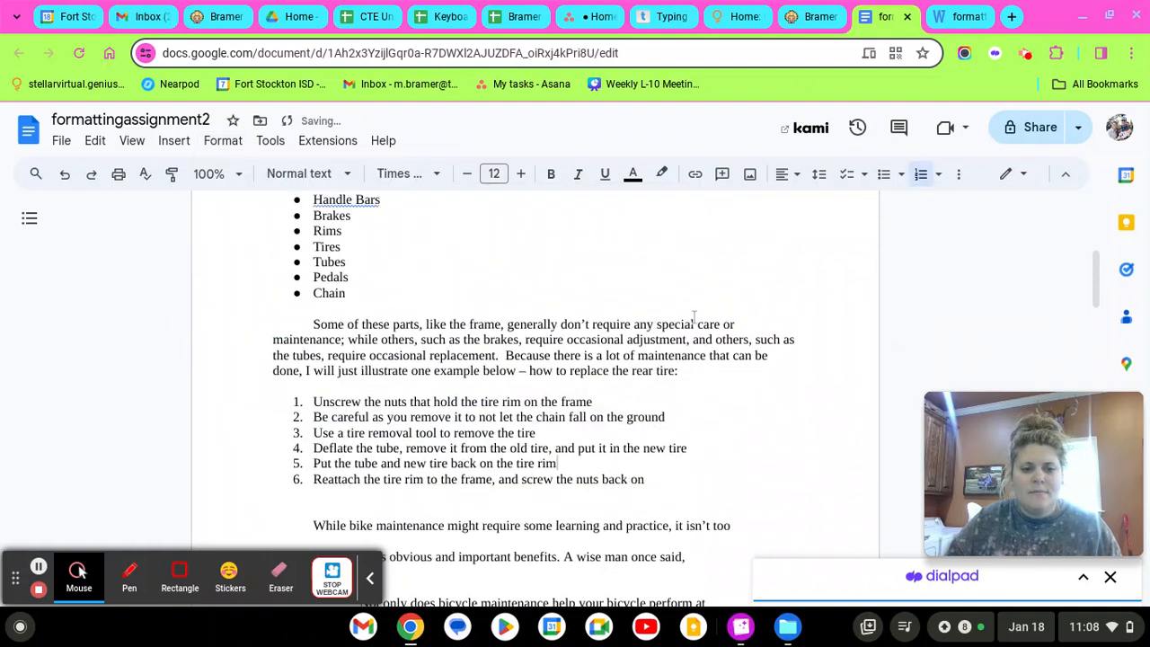
drag(710, 388, 244, 340)
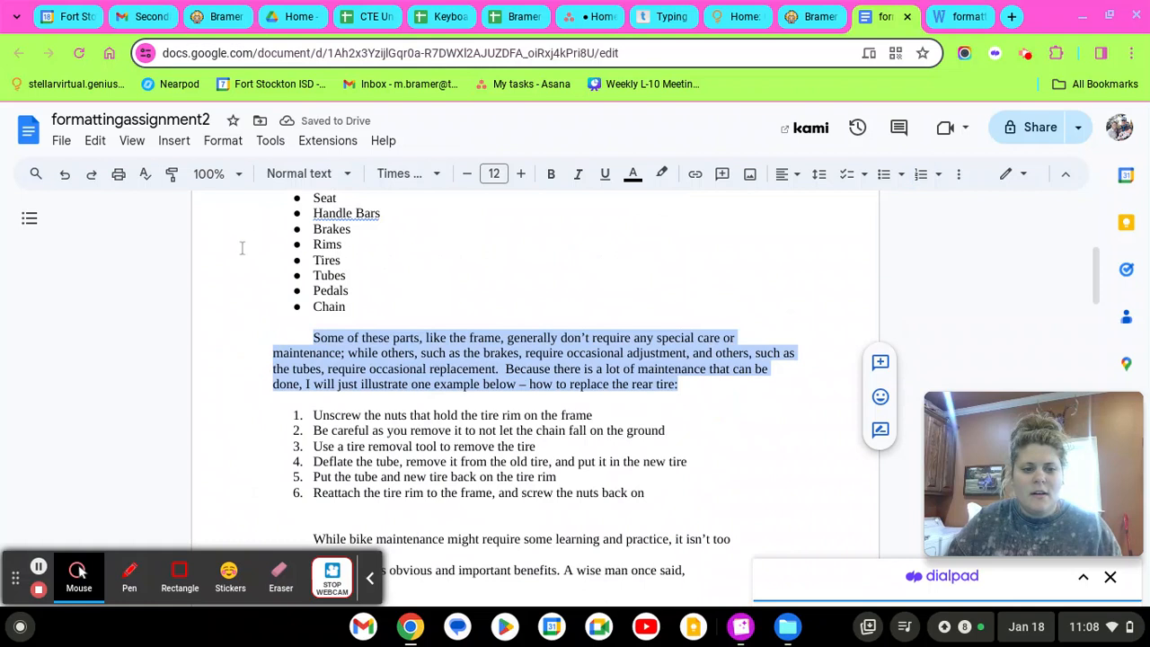
click(223, 140)
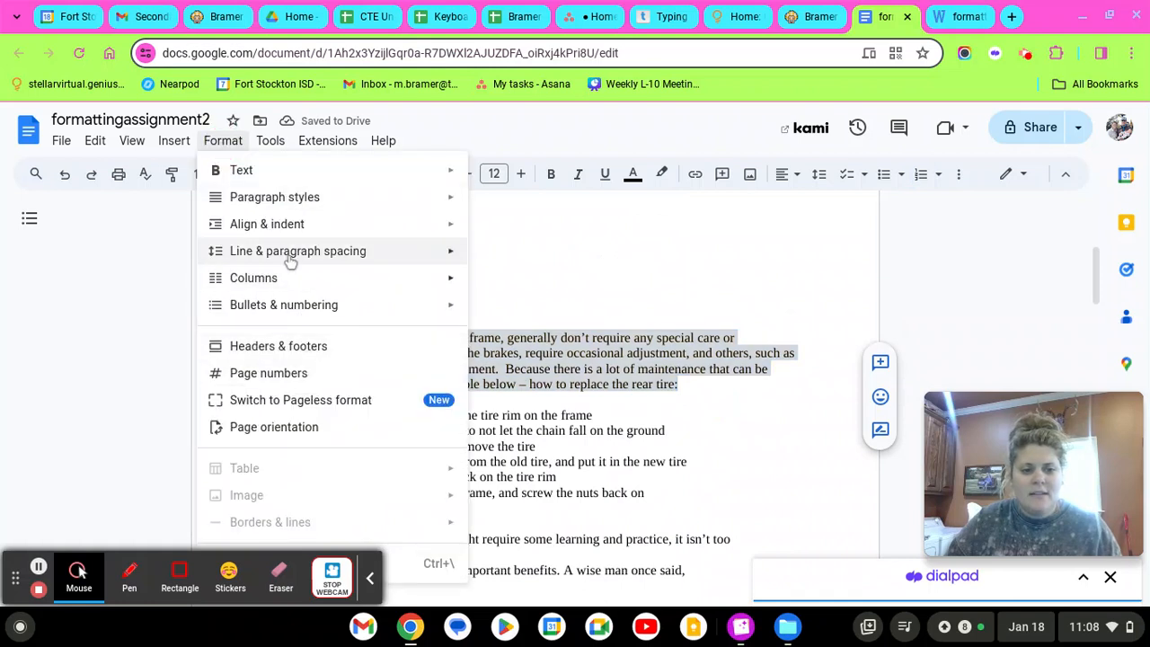
mouse_move(303, 250)
click(551, 336)
click(662, 283)
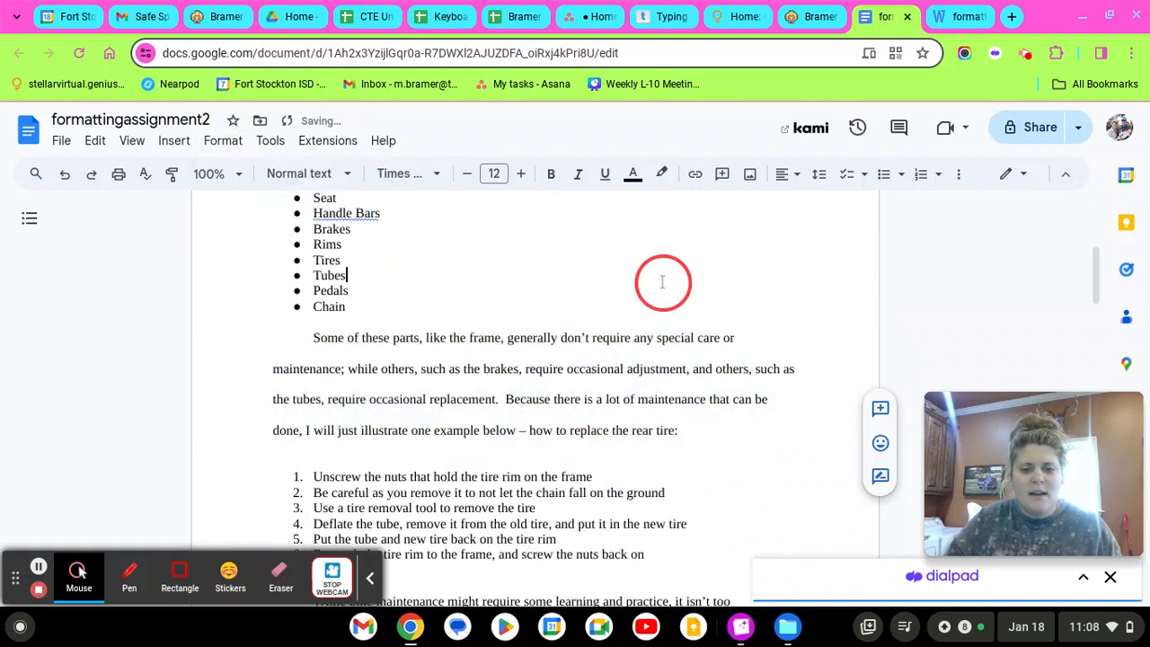
Step: Set the two opening body paragraphs, between the Bicycle Care & Maintenance title and the bulleted list, to double line spacing
scroll(663, 282, up, 3)
drag(312, 348, 262, 289)
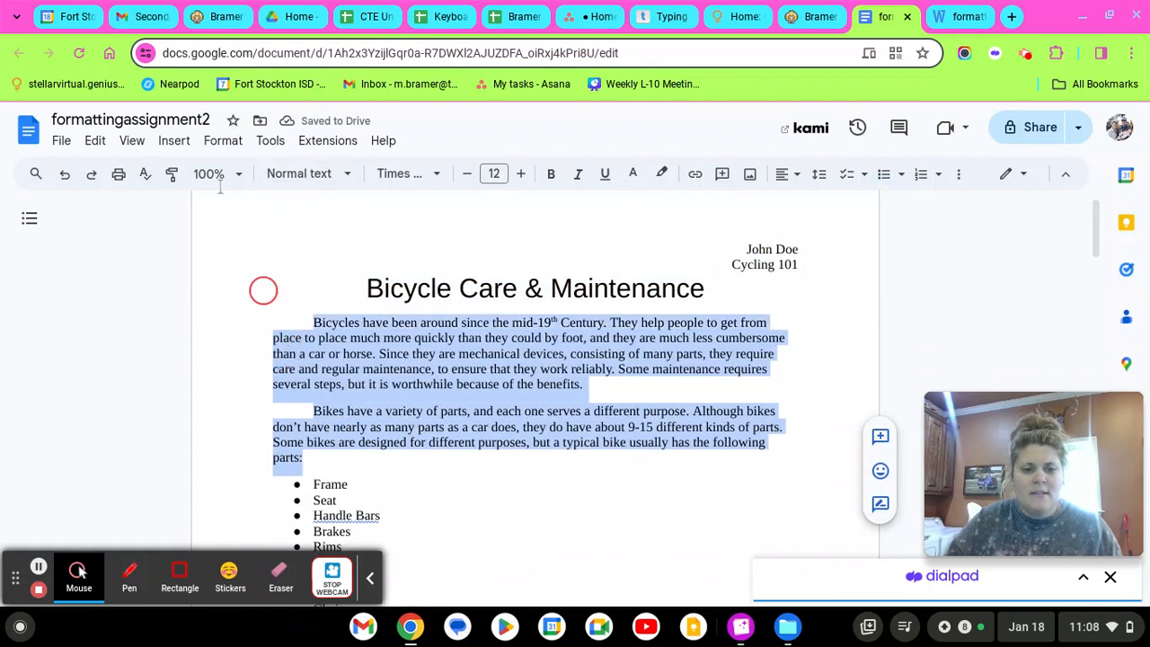
click(223, 140)
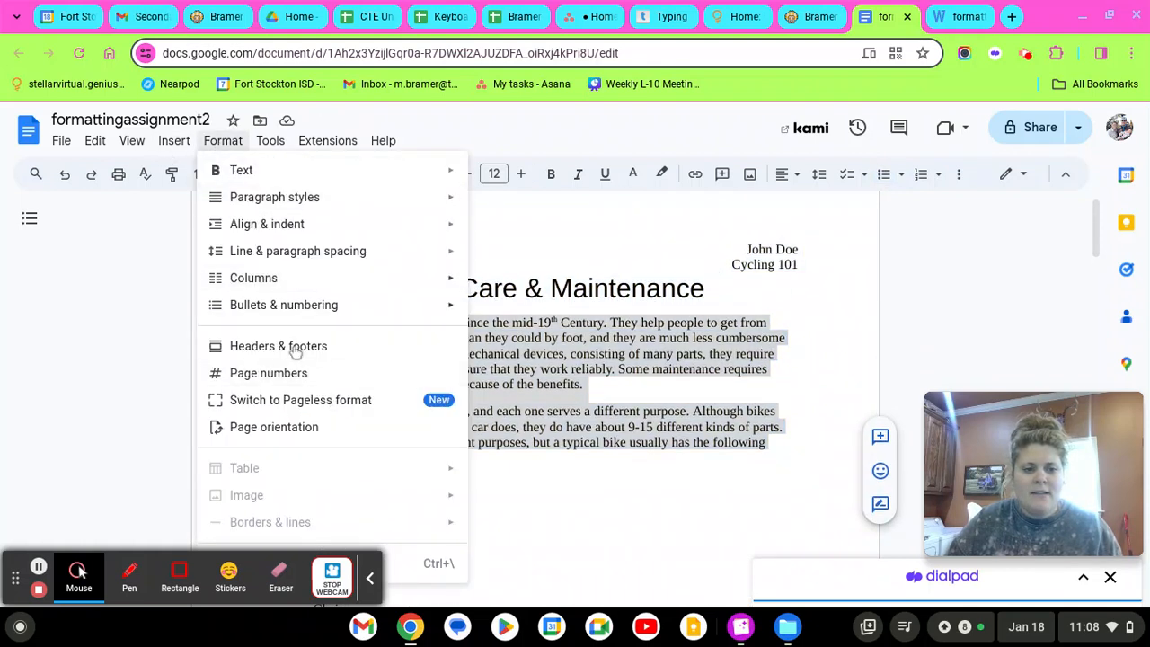
mouse_move(291, 256)
click(514, 334)
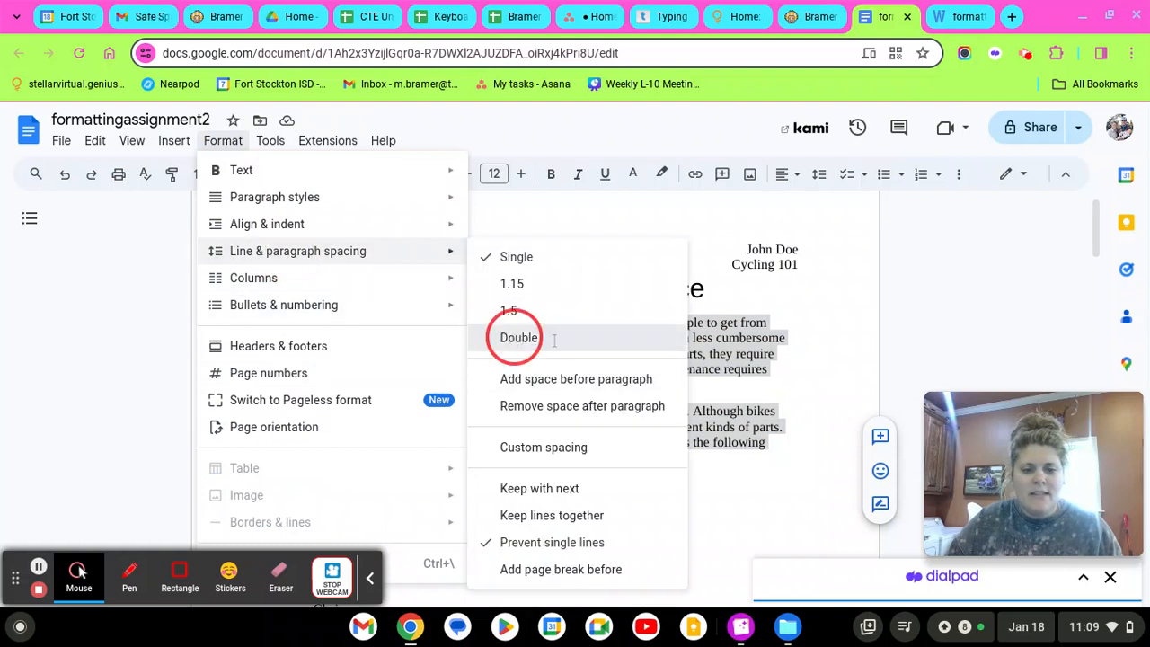
click(745, 411)
Step: Review the document's spacing through to the end and remove the extra blank page after the outline
scroll(548, 406, down, 10)
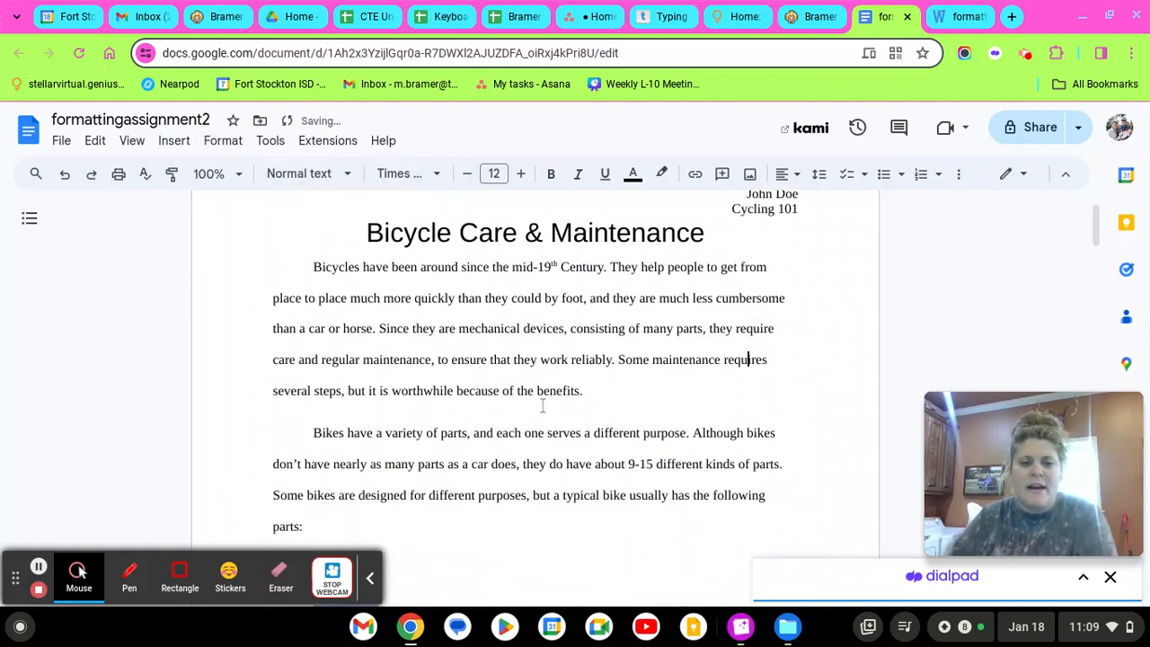
scroll(527, 414, down, 12)
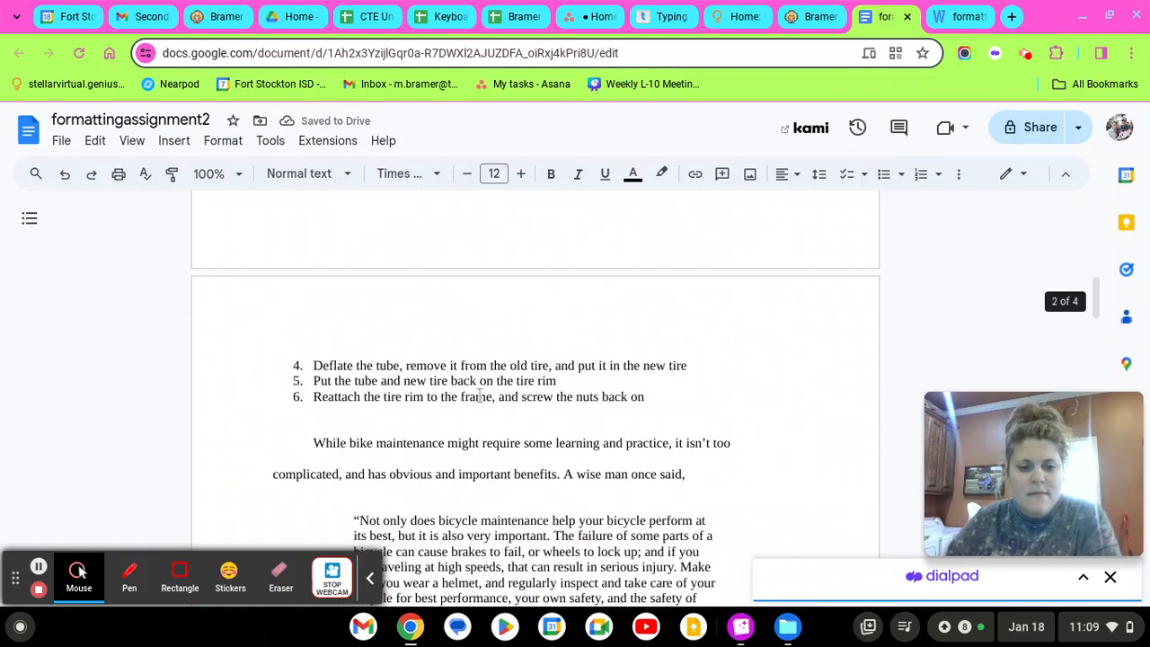
scroll(503, 407, down, 4)
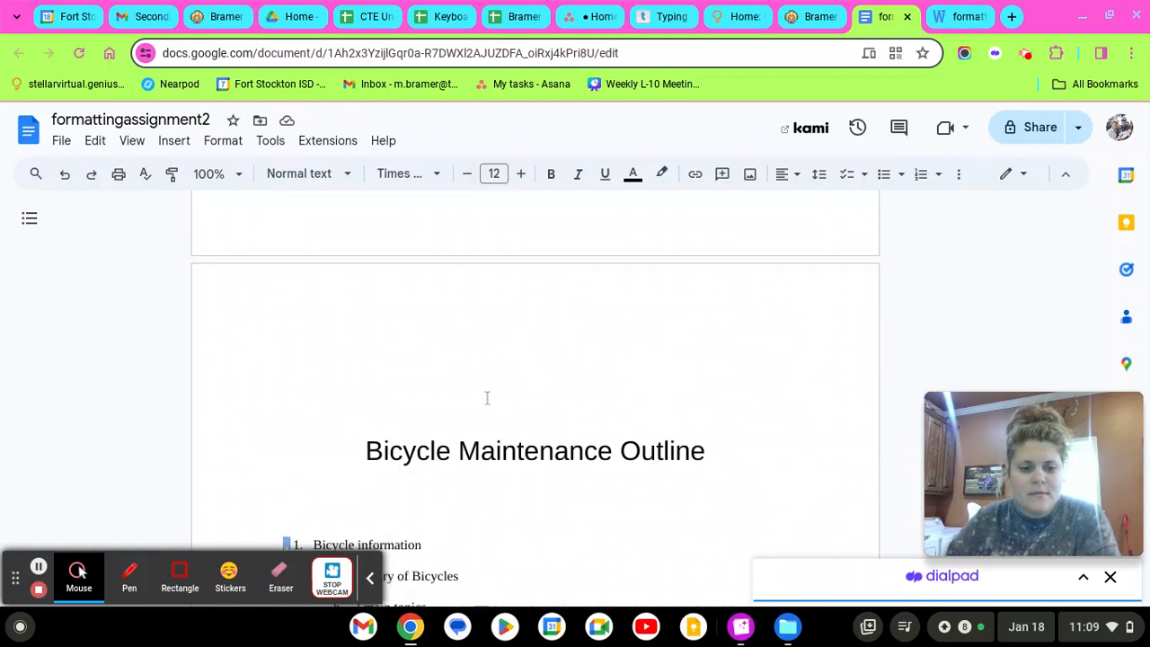
click(513, 390)
scroll(494, 400, down, 6)
scroll(488, 405, down, 2)
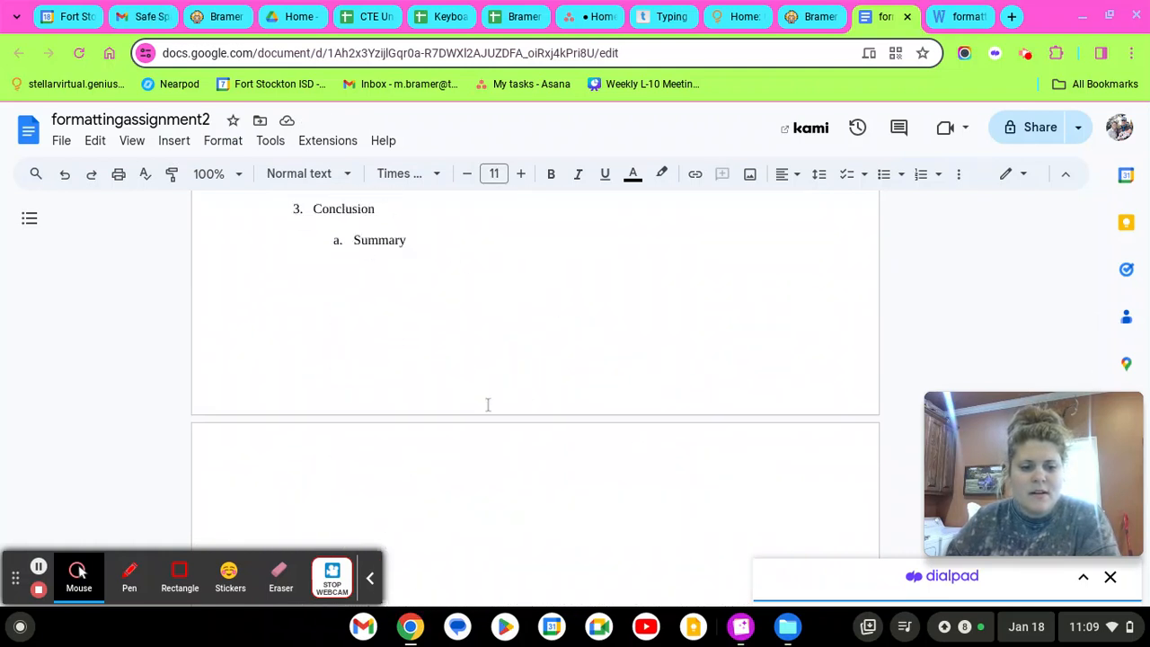
click(478, 430)
key(BackSpace)
Step: Compare the formatted document's pages, block quote and outline with the example formattingassignment2.pdf
scroll(539, 472, up, 10)
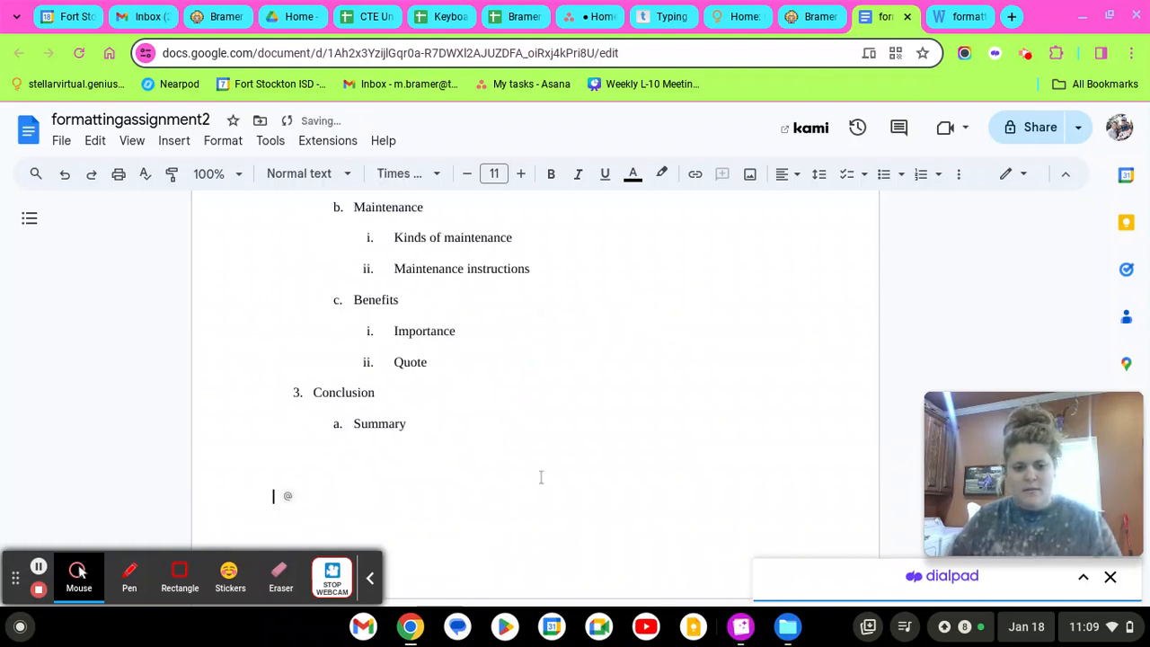
scroll(612, 502, up, 10)
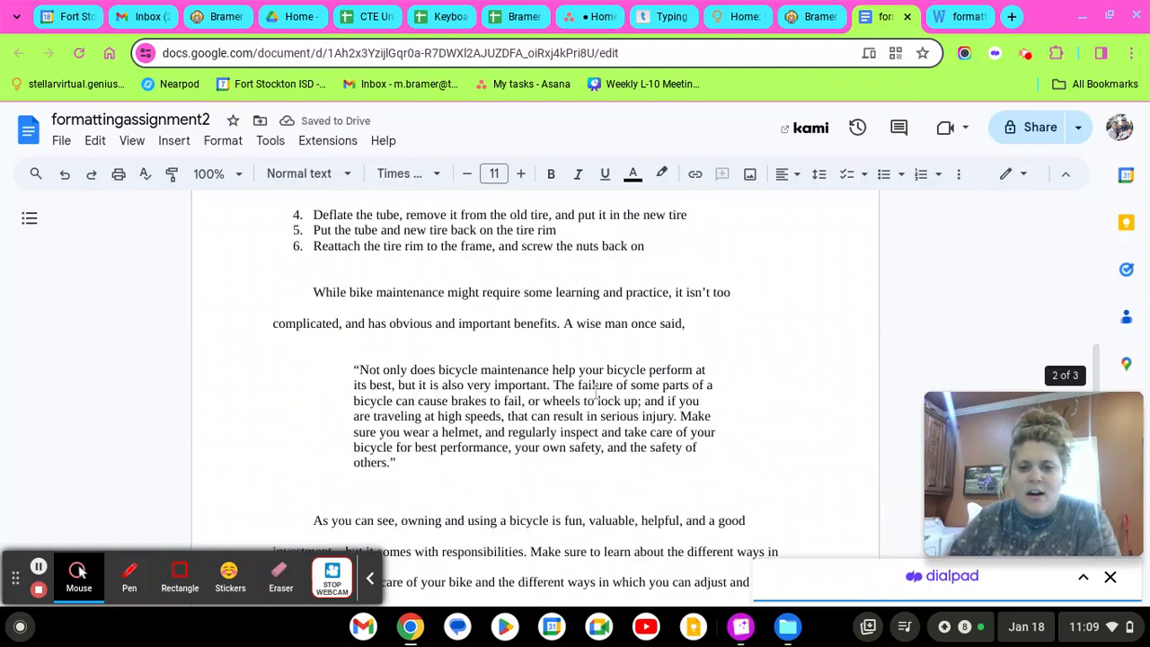
click(765, 634)
scroll(637, 410, down, 3)
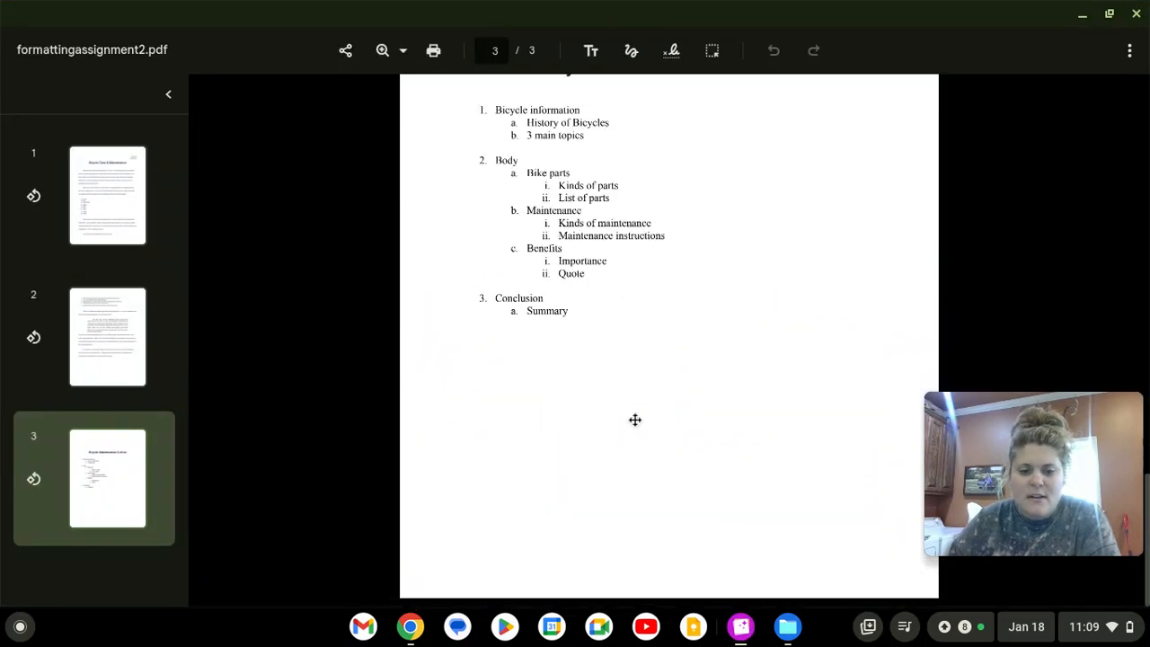
scroll(635, 419, up, 7)
scroll(635, 419, up, 3)
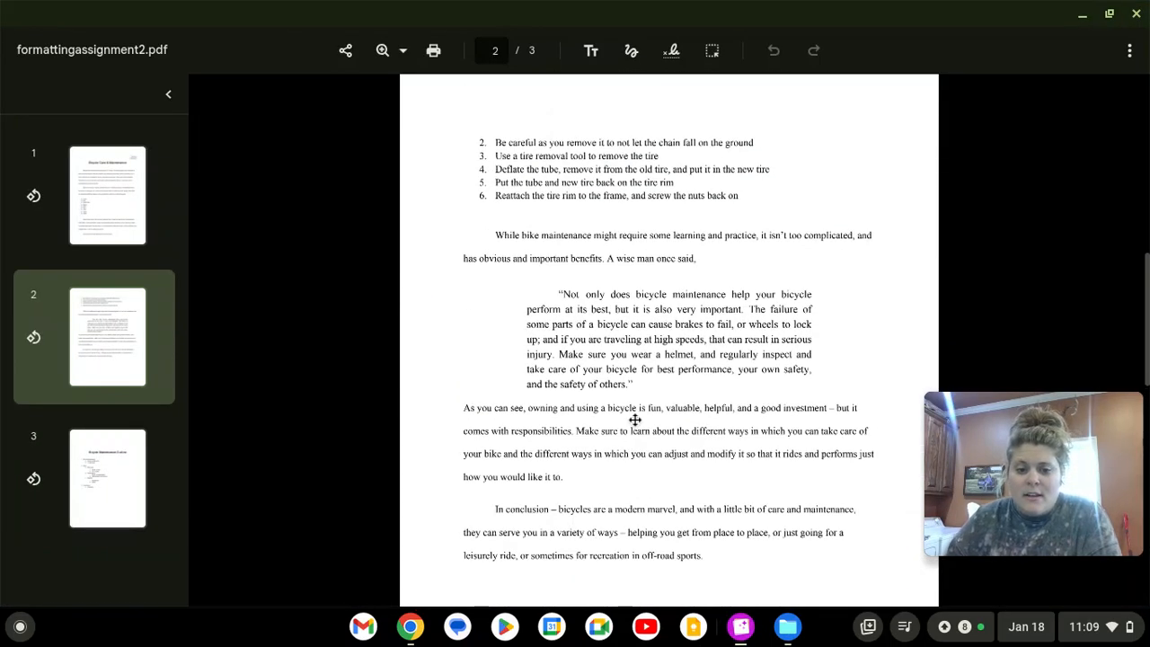
scroll(635, 420, up, 8)
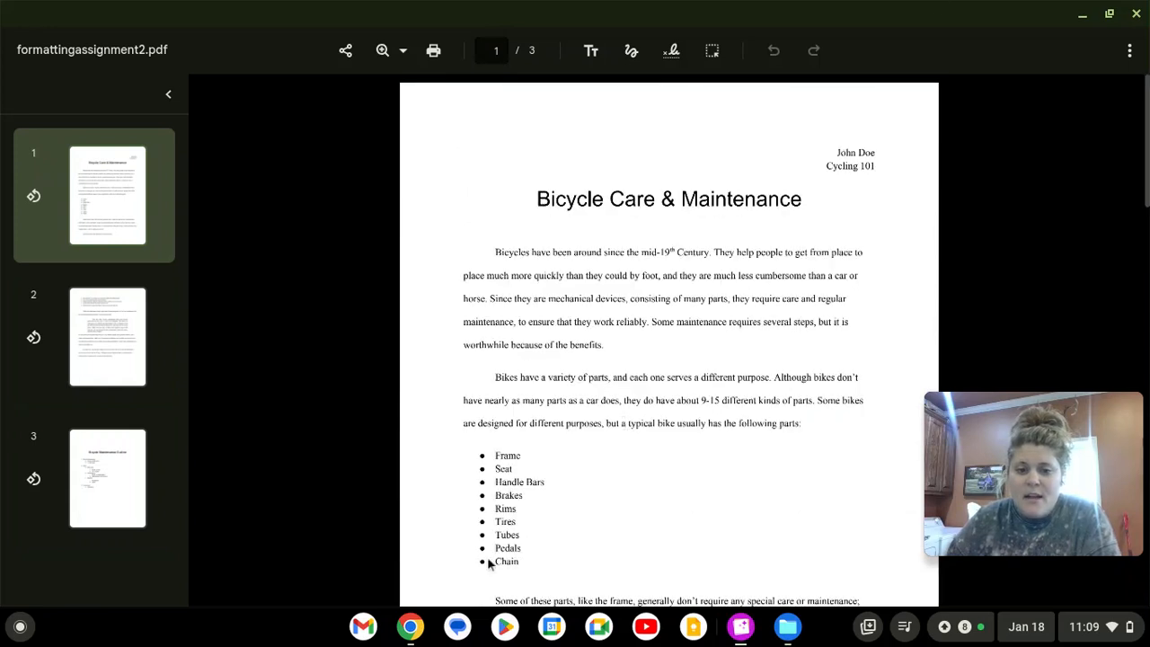
scroll(635, 344, down, 1)
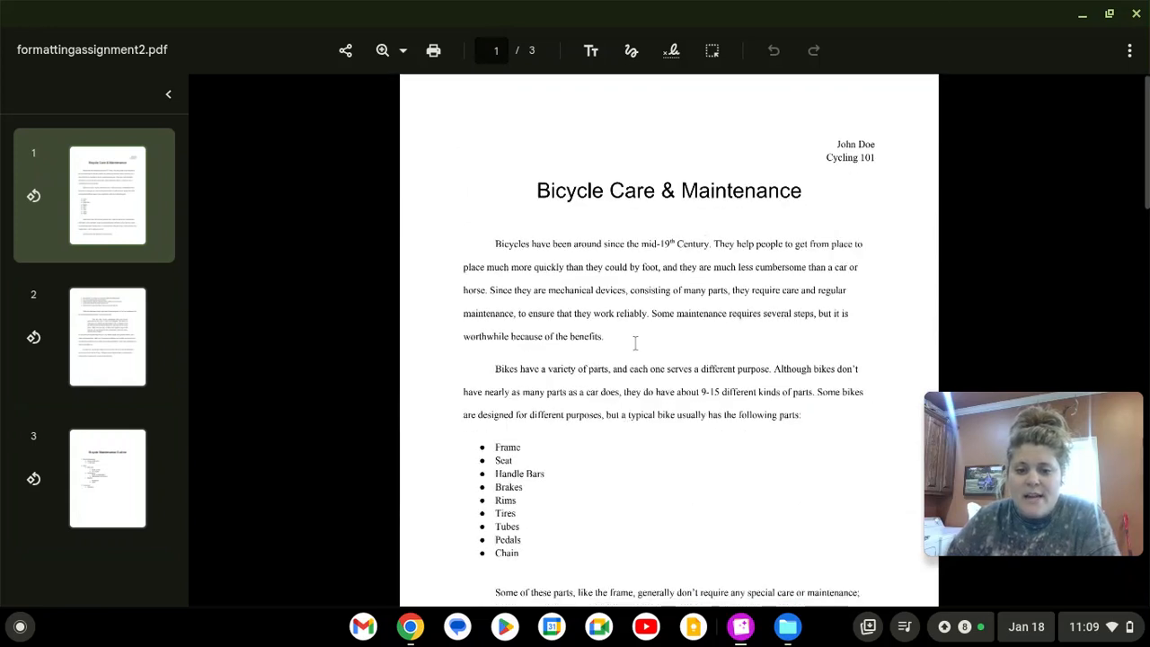
click(1082, 16)
scroll(638, 403, down, 10)
scroll(633, 409, down, 15)
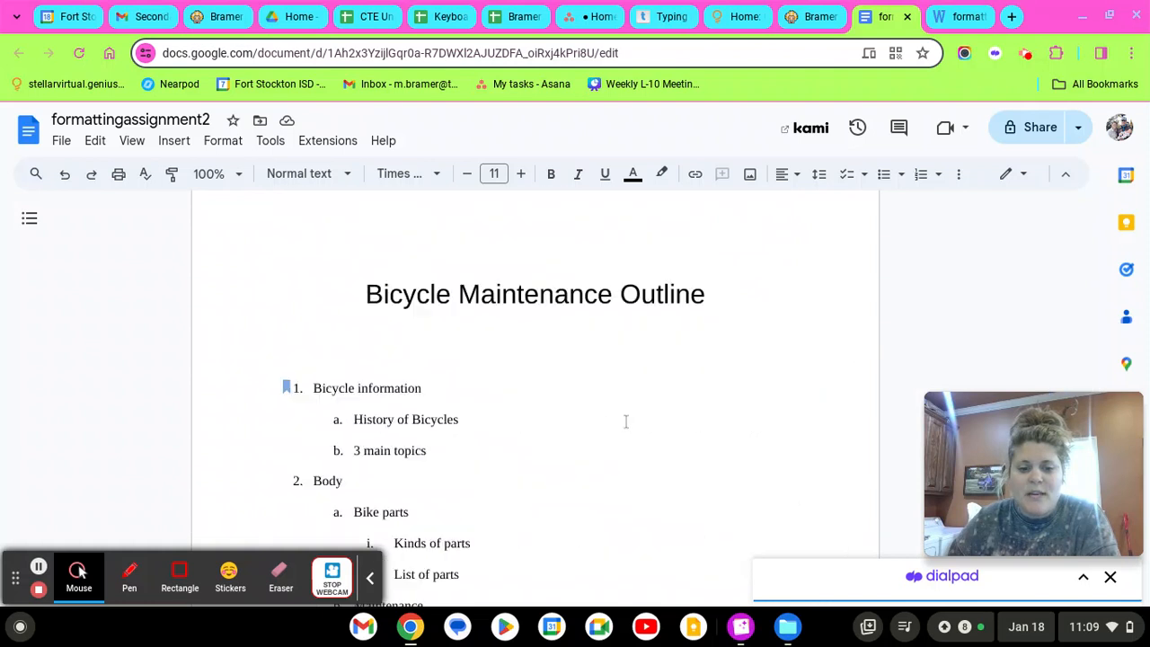
Step: Start a download of the document as a Microsoft Word (.docx) file and cancel the save
click(62, 142)
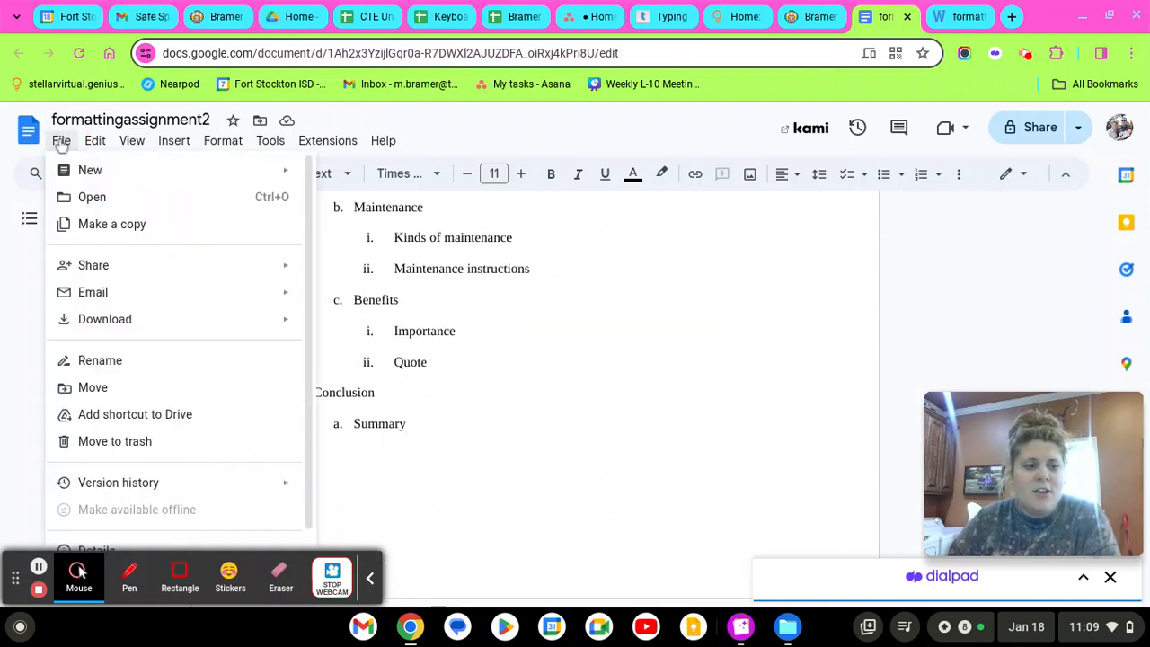
mouse_move(273, 325)
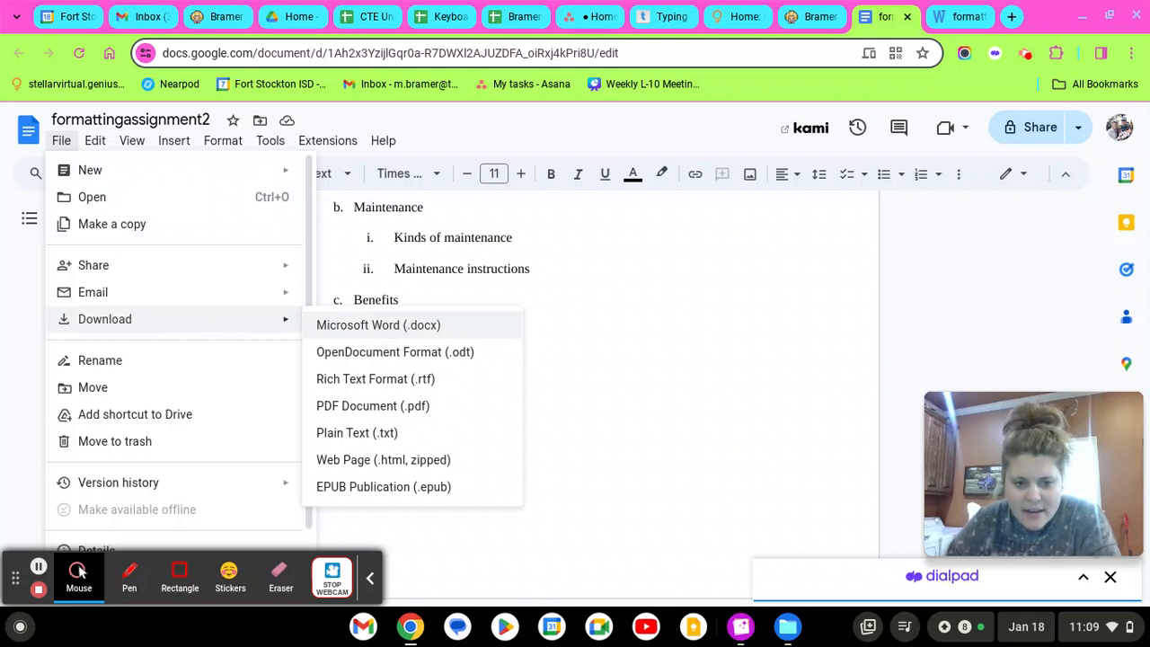
click(411, 325)
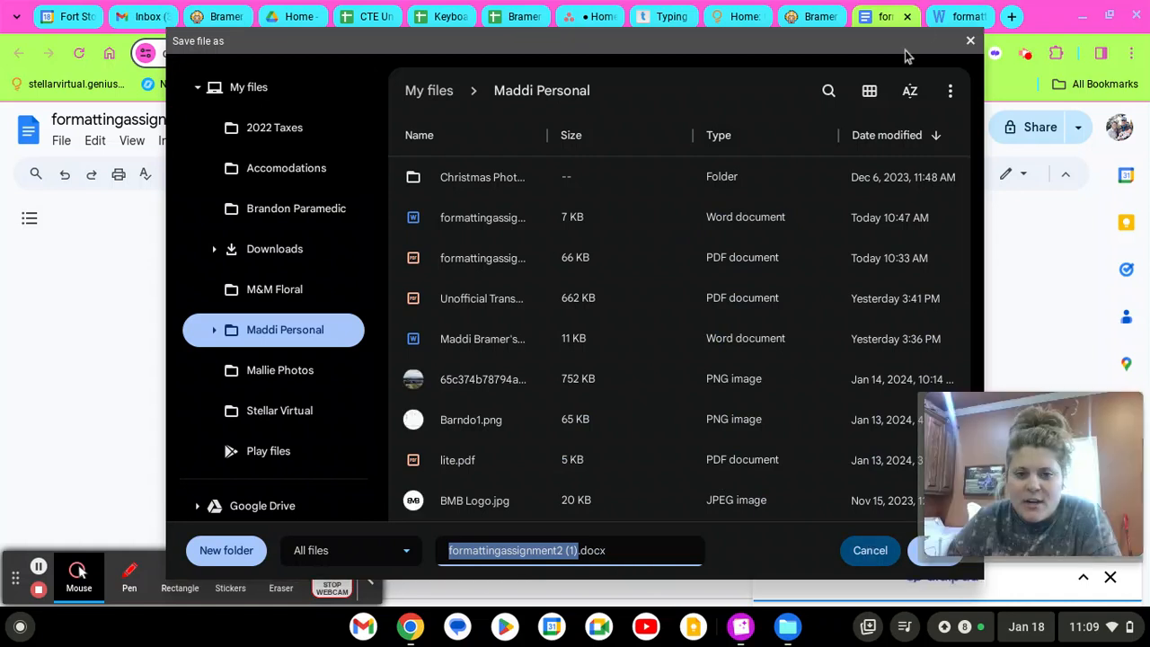
click(970, 42)
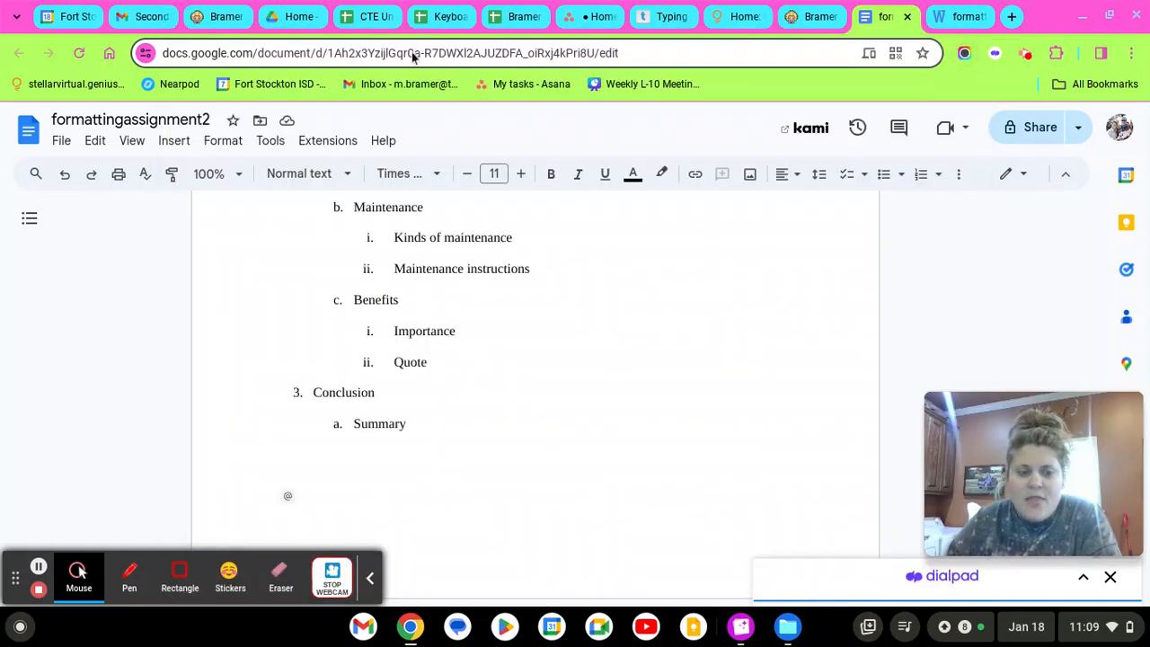
Step: Switch to the Formatting Assignment page and read the notes on the example PDF, rubric and .docx submission, plus the submission and attachments sections
click(807, 15)
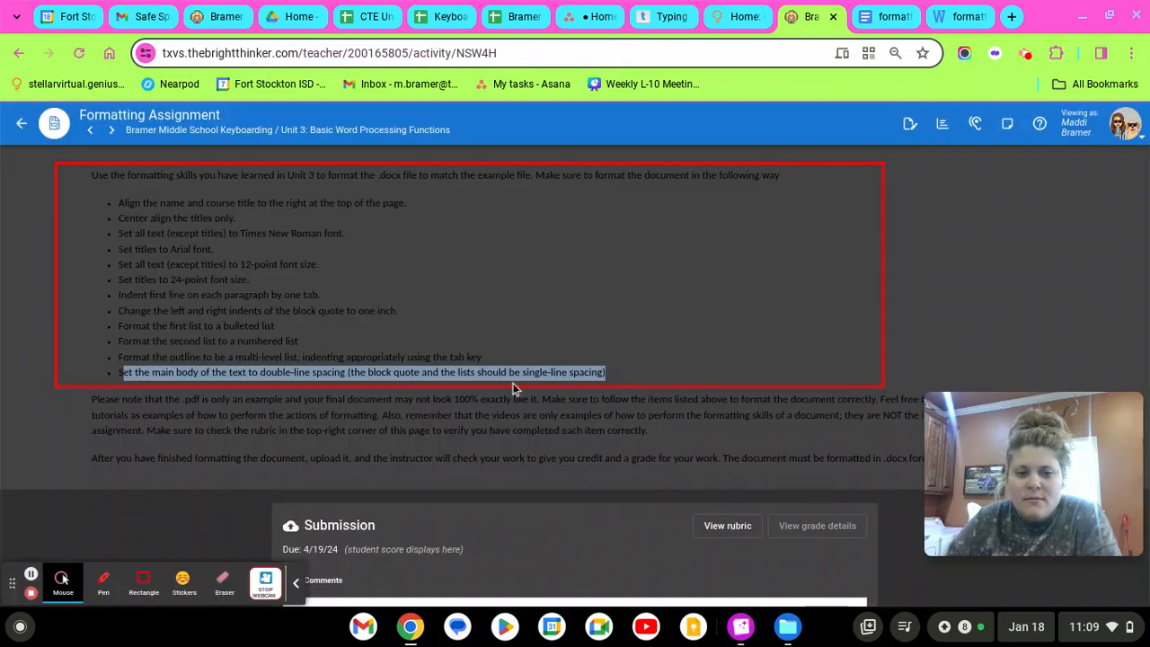
scroll(494, 396, down, 5)
scroll(450, 388, up, 3)
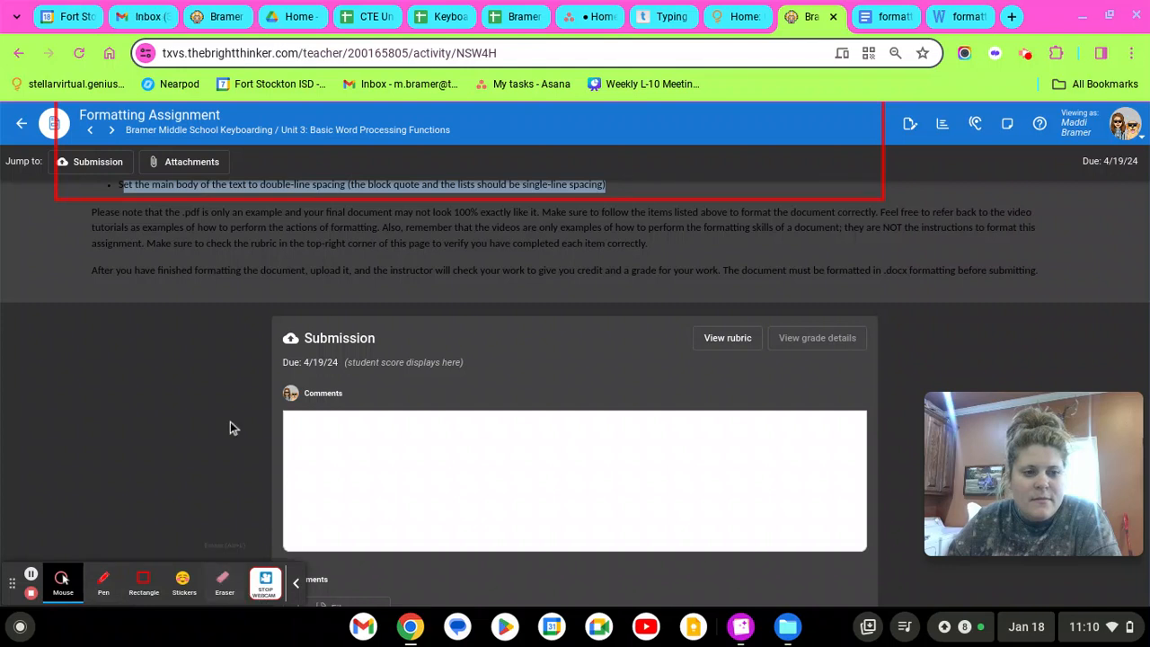
scroll(248, 391, down, 2)
scroll(248, 391, up, 3)
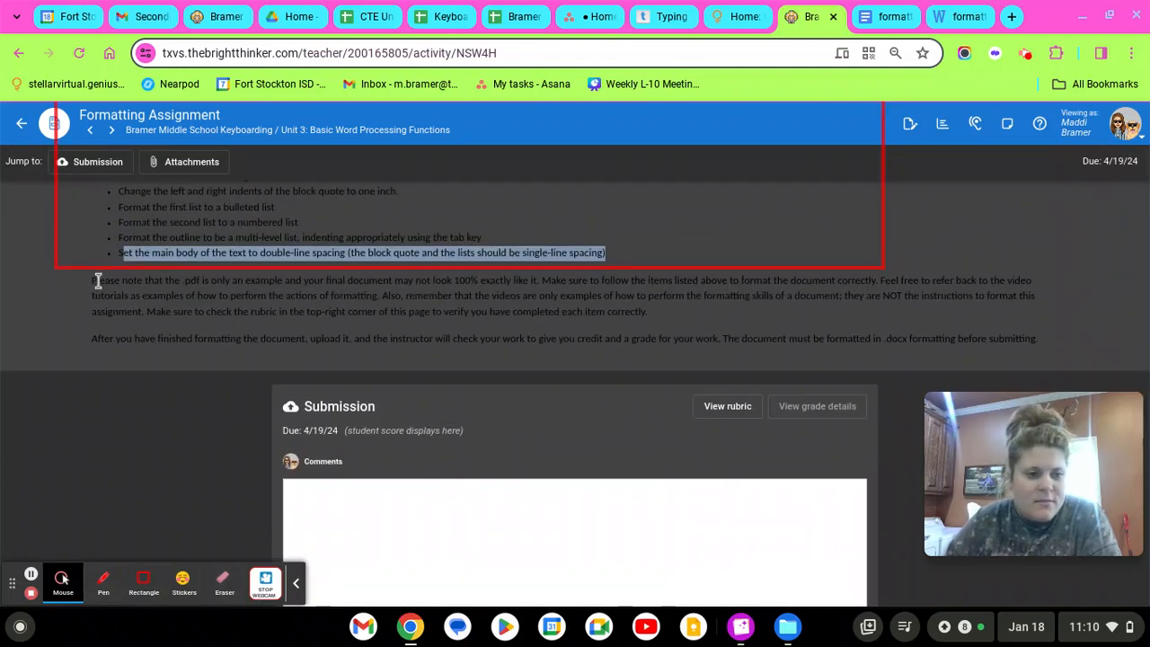
drag(94, 280, 719, 316)
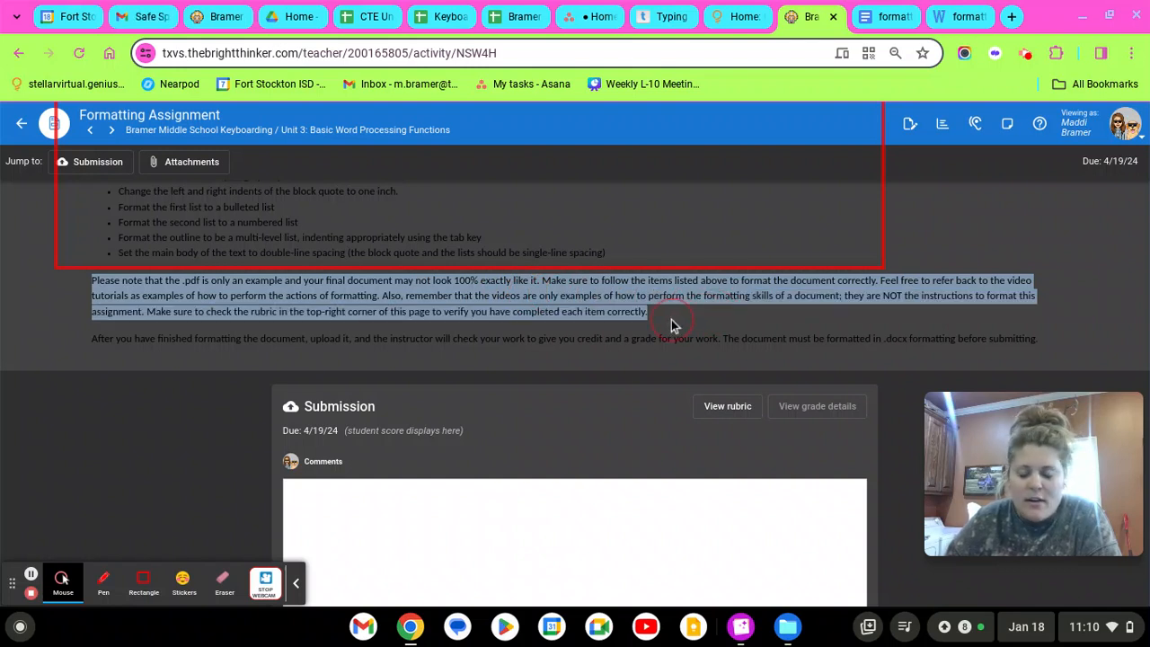
mouse_move(674, 326)
mouse_down()
mouse_move(680, 339)
mouse_move(665, 315)
mouse_up()
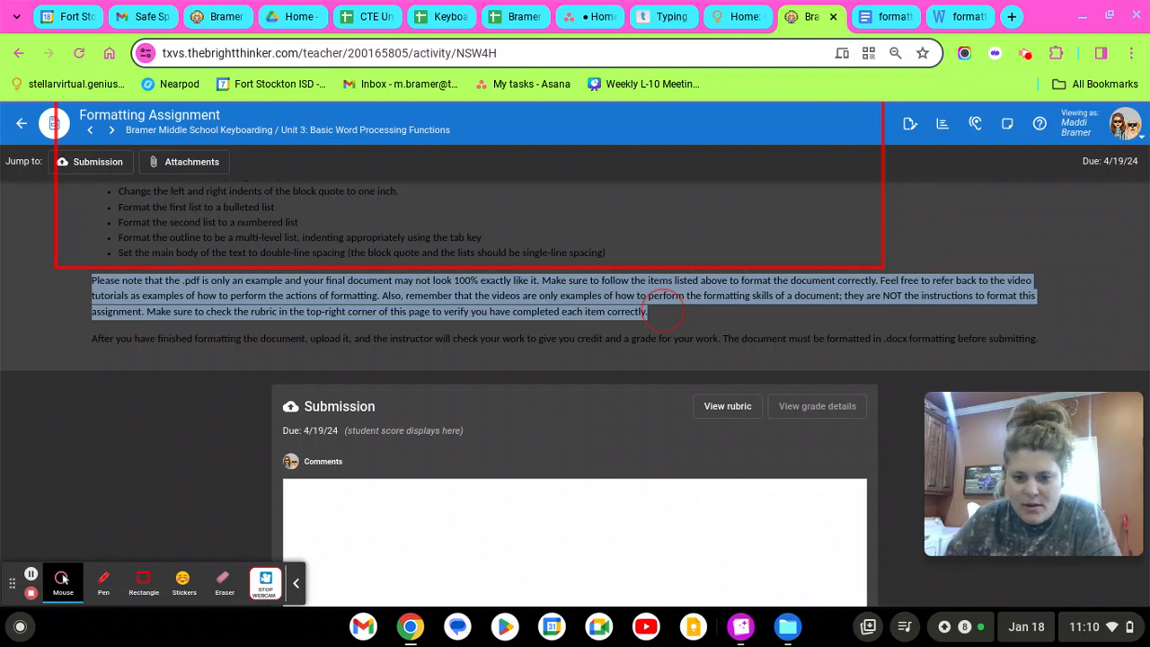
drag(665, 311, 988, 353)
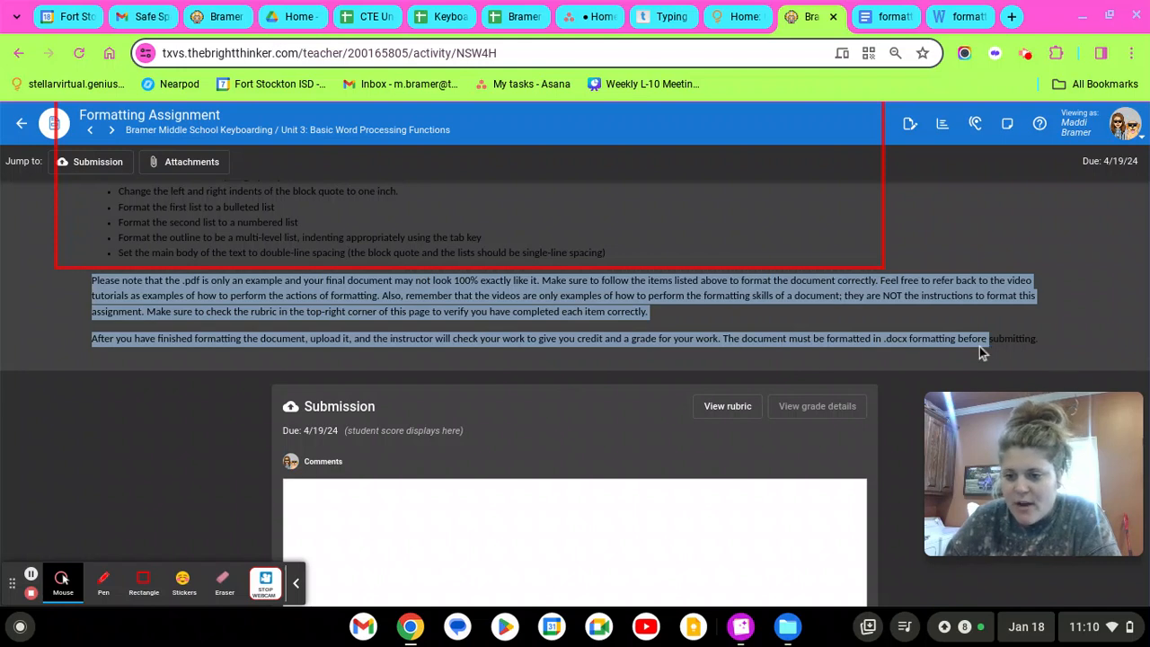
scroll(575, 428, down, 3)
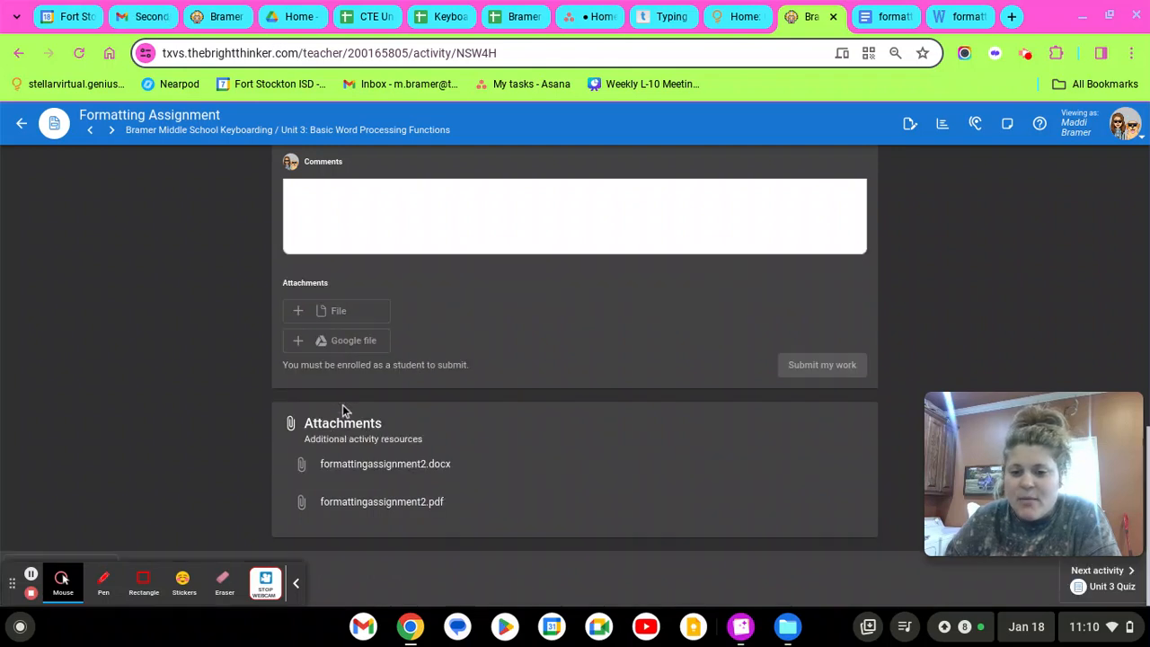
scroll(787, 386, up, 10)
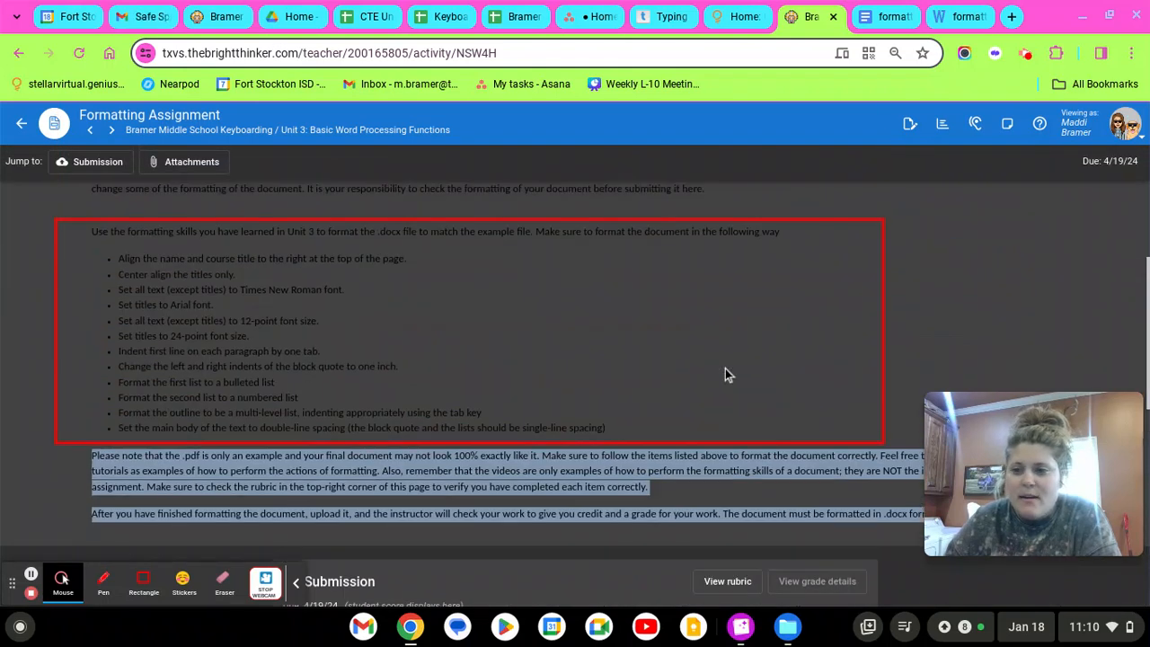